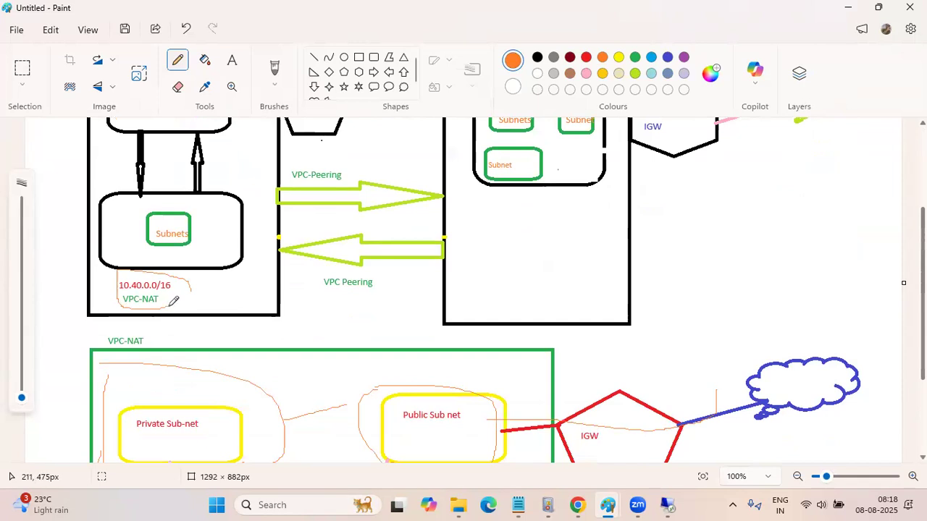
Handwrite short orange pencil notes beside the VPC-Pink box and above the VPC-NAT box in the Mumbai region
scroll(173, 298, up, 3)
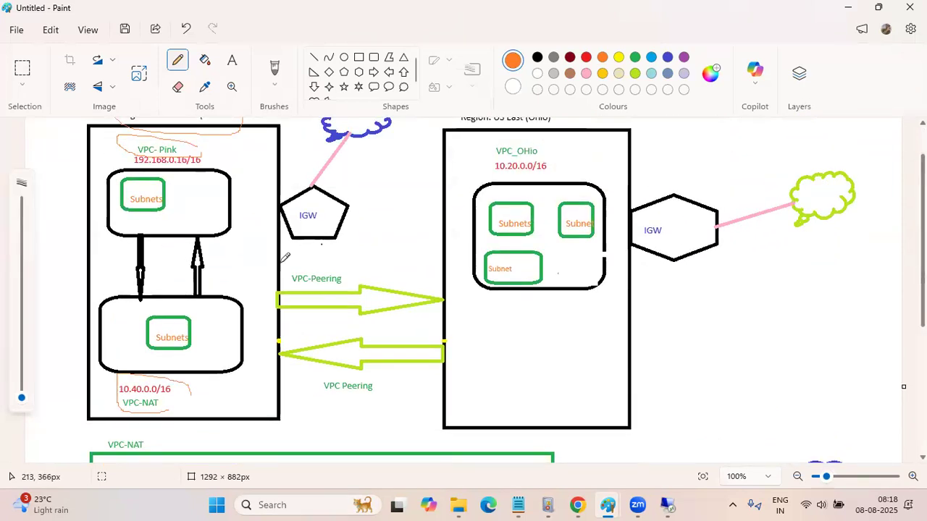
scroll(280, 254, down, 2)
scroll(271, 247, up, 2)
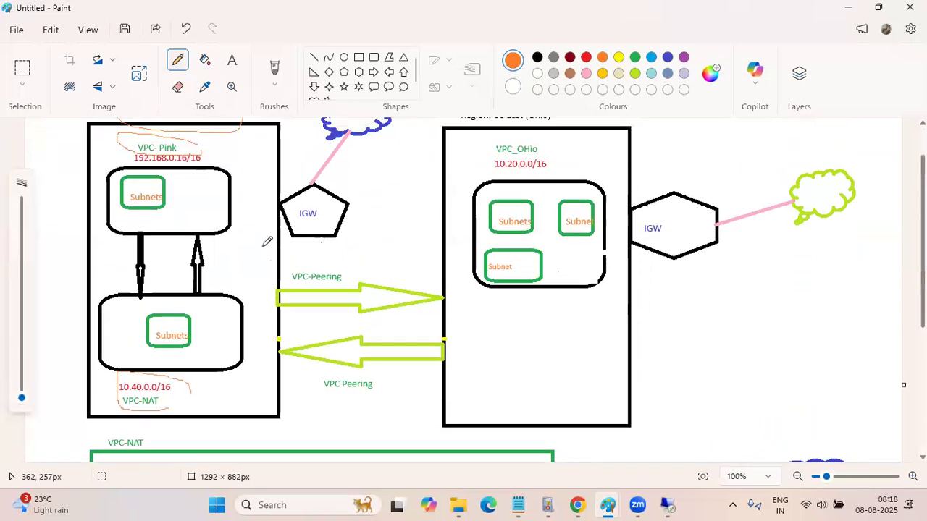
mouse_move(236, 189)
mouse_down()
mouse_move(237, 204)
mouse_move(257, 205)
mouse_move(261, 190)
mouse_up()
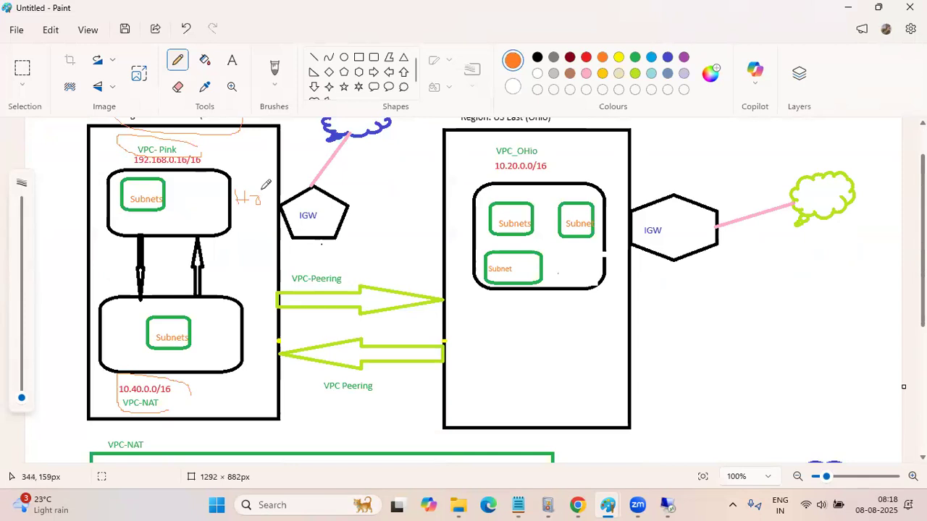
mouse_move(218, 288)
mouse_down()
mouse_move(242, 284)
mouse_move(232, 285)
mouse_up()
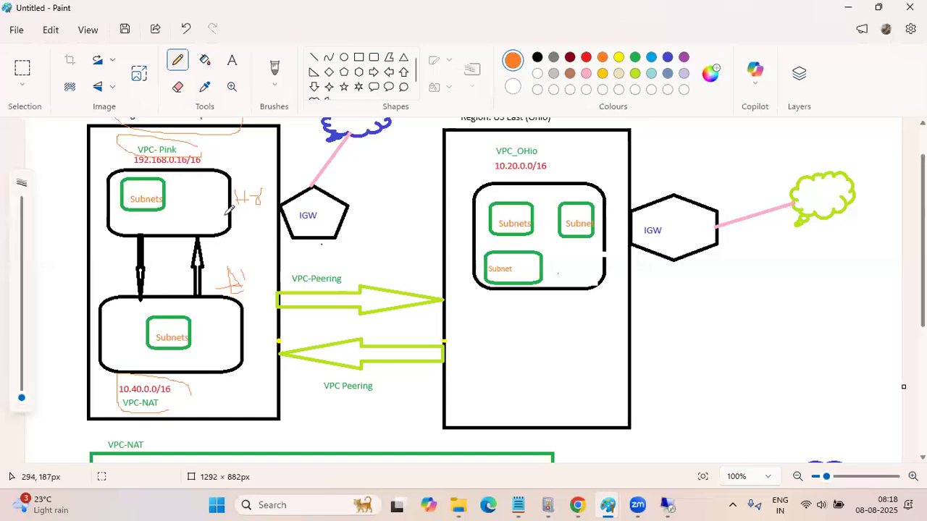
Draw thin orange pencil strokes outward from the VPC-Pink box, the VPC-NAT box and the arrow between them
drag(232, 181, 262, 150)
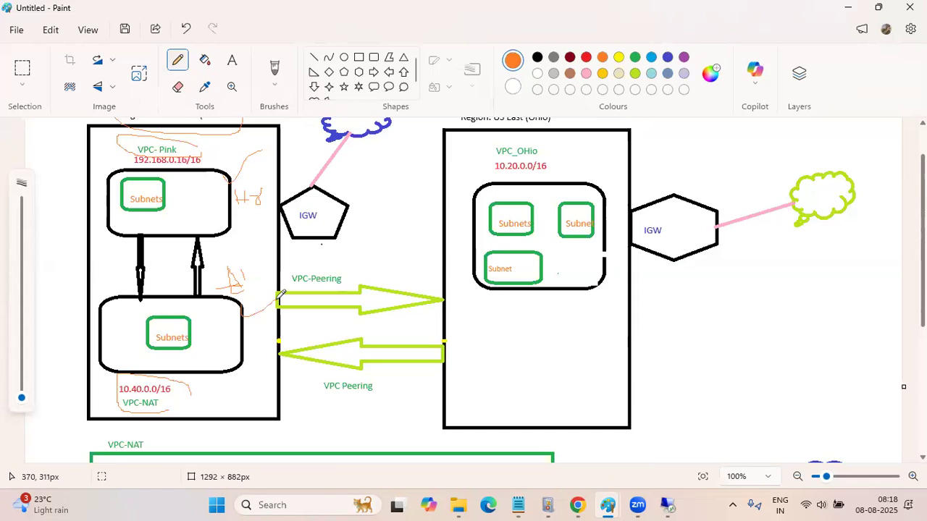
scroll(268, 269, up, 2)
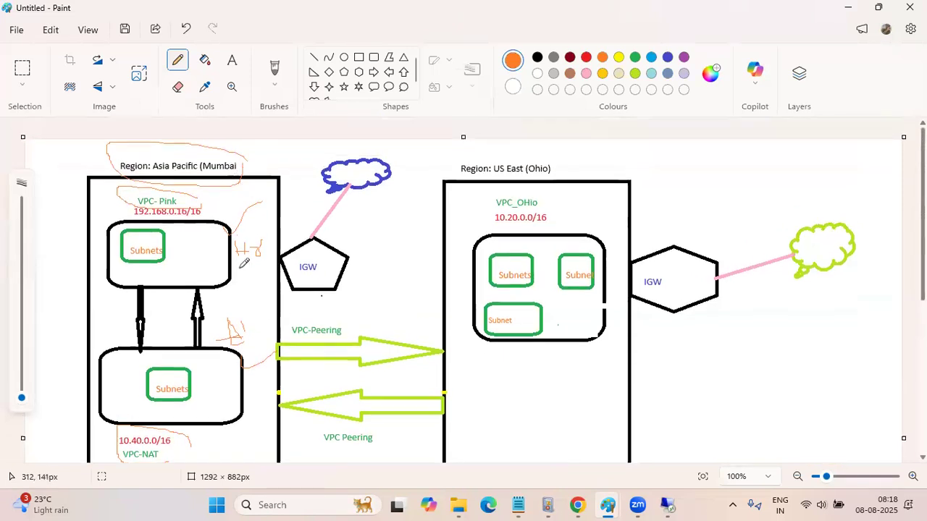
scroll(244, 264, down, 2)
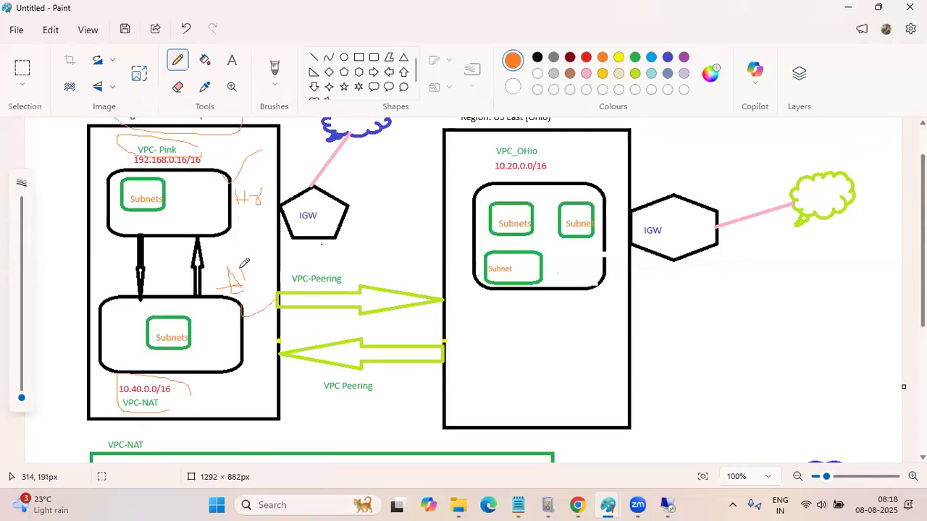
scroll(244, 263, down, 2)
scroll(244, 264, up, 4)
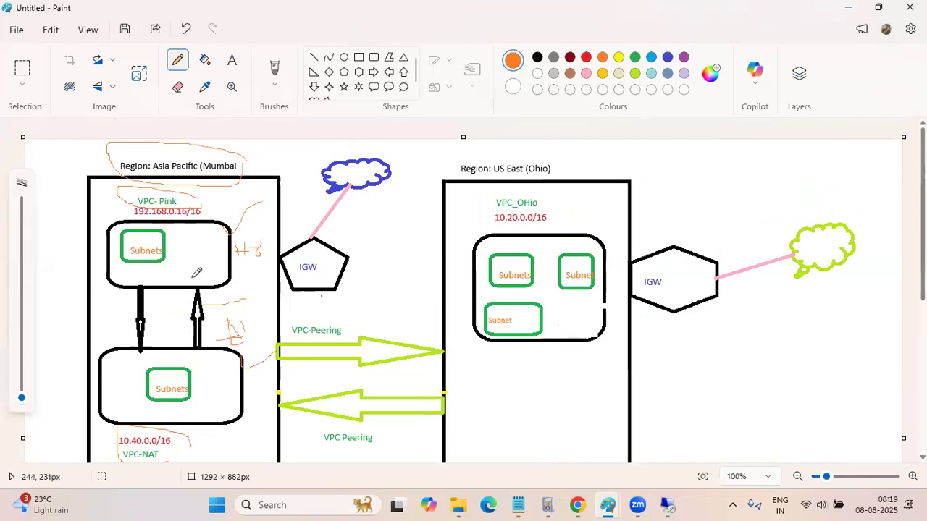
scroll(203, 342, down, 2)
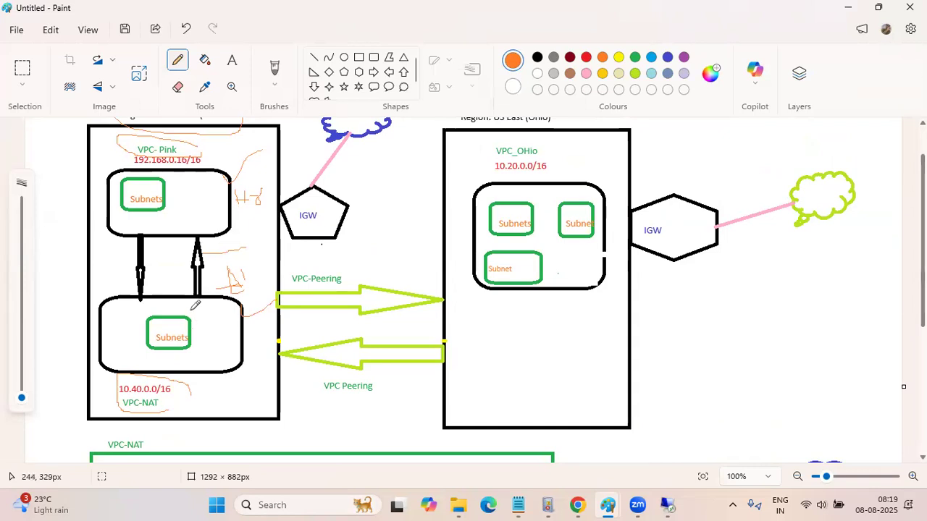
scroll(206, 277, up, 3)
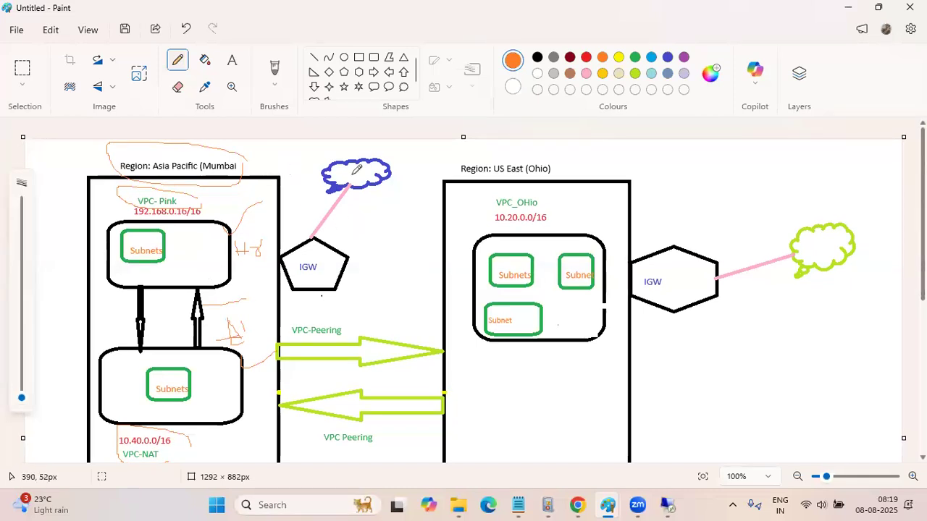
Tick the US East (Ohio) region label and draw one large orange loop around both the Mumbai and Ohio regions
drag(569, 165, 644, 150)
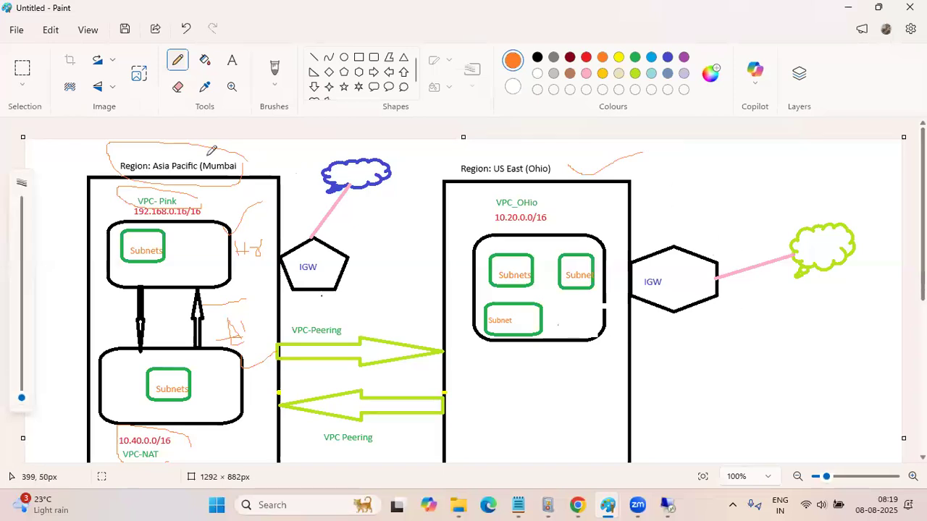
mouse_move(116, 139)
mouse_down()
mouse_move(50, 325)
mouse_move(472, 463)
mouse_move(679, 325)
mouse_move(702, 250)
mouse_up()
drag(564, 186, 189, 142)
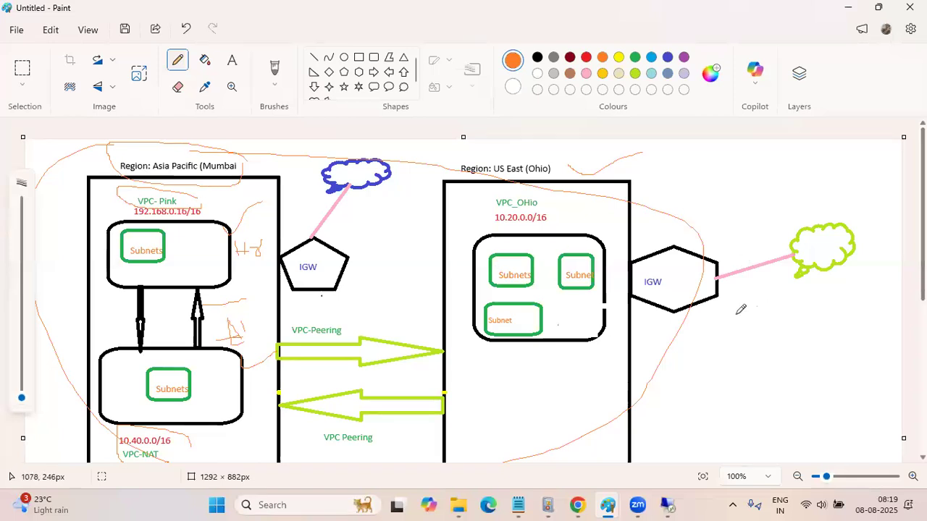
scroll(738, 310, down, 2)
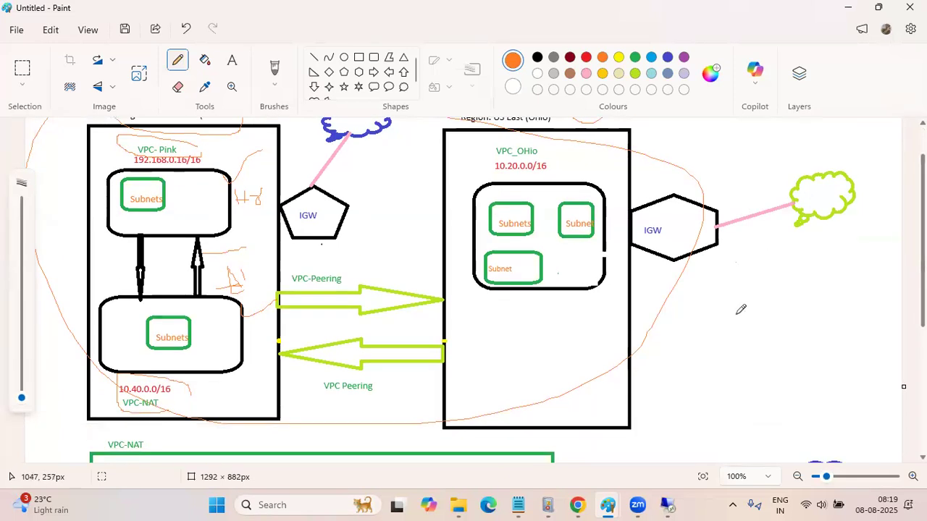
scroll(741, 309, up, 2)
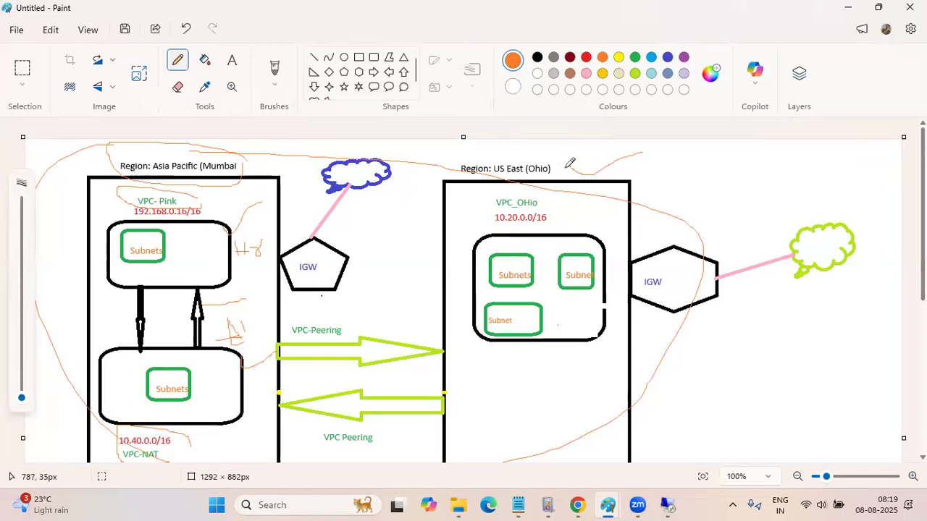
Circle both green VPC peering arrows between the Mumbai and Ohio regions in orange pencil
mouse_move(460, 311)
mouse_down()
mouse_move(274, 319)
mouse_move(283, 369)
mouse_move(388, 377)
mouse_up()
drag(440, 357, 467, 307)
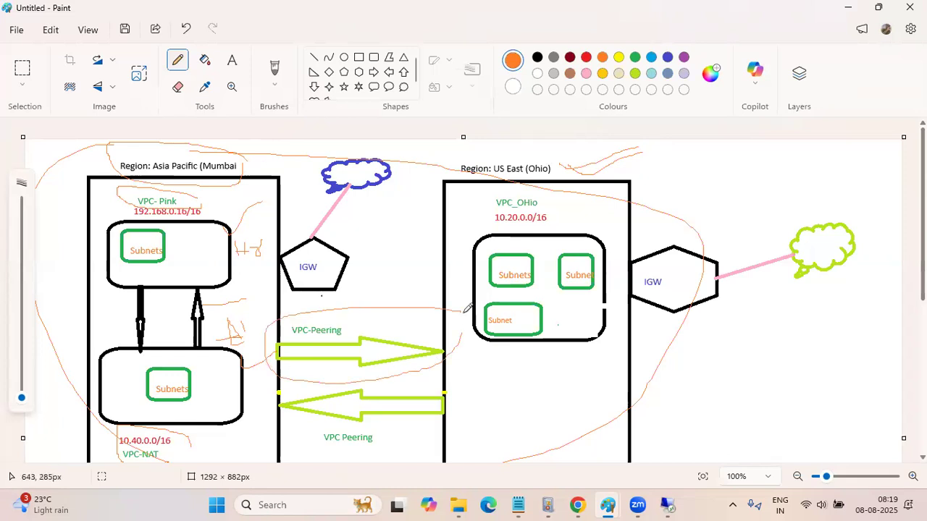
scroll(567, 328, down, 3)
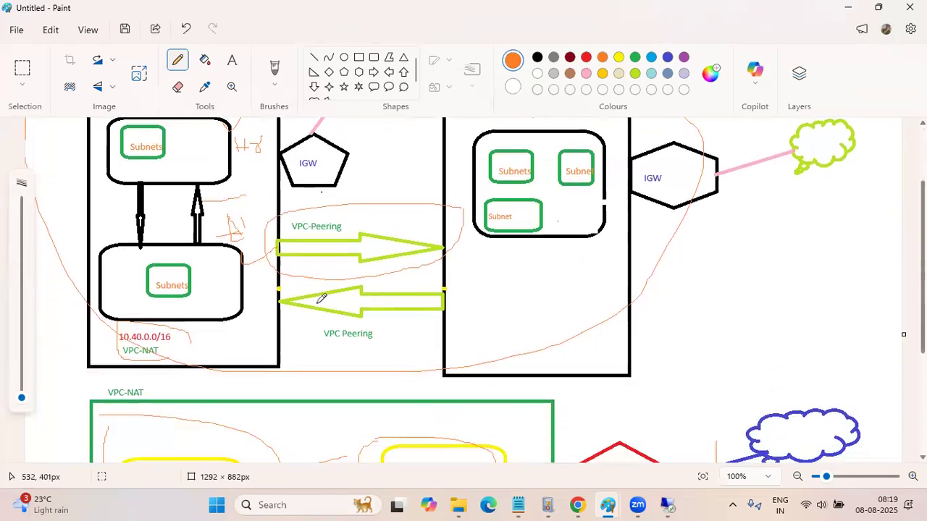
mouse_move(477, 289)
mouse_down()
mouse_move(316, 275)
mouse_move(278, 311)
mouse_move(366, 334)
mouse_move(454, 309)
mouse_up()
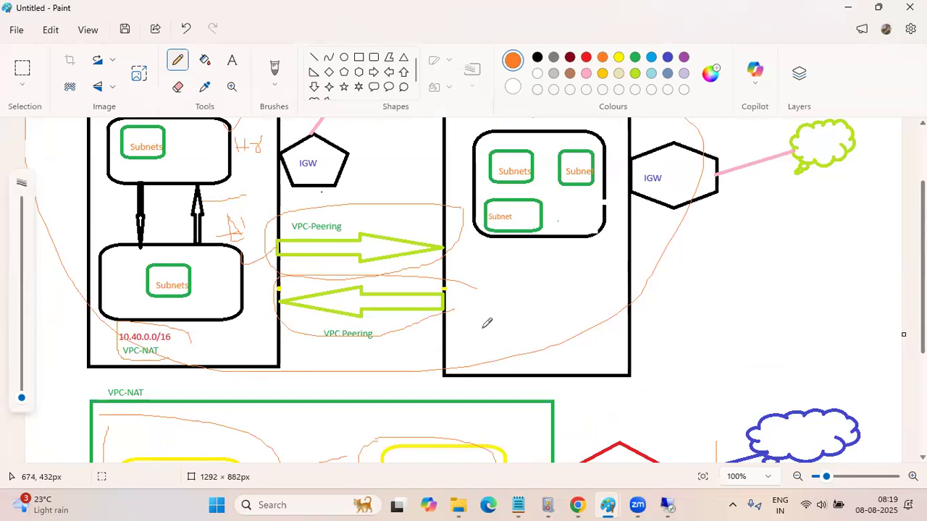
scroll(489, 317, up, 2)
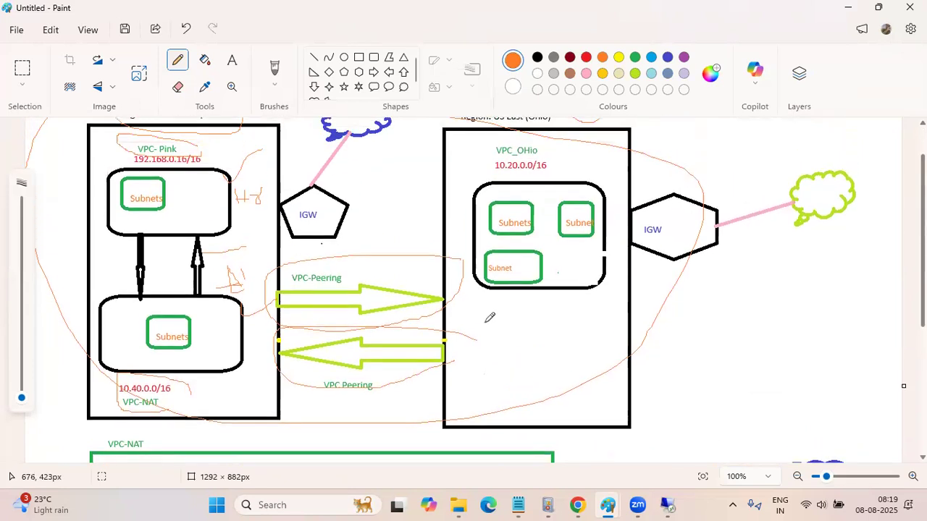
scroll(490, 317, up, 1)
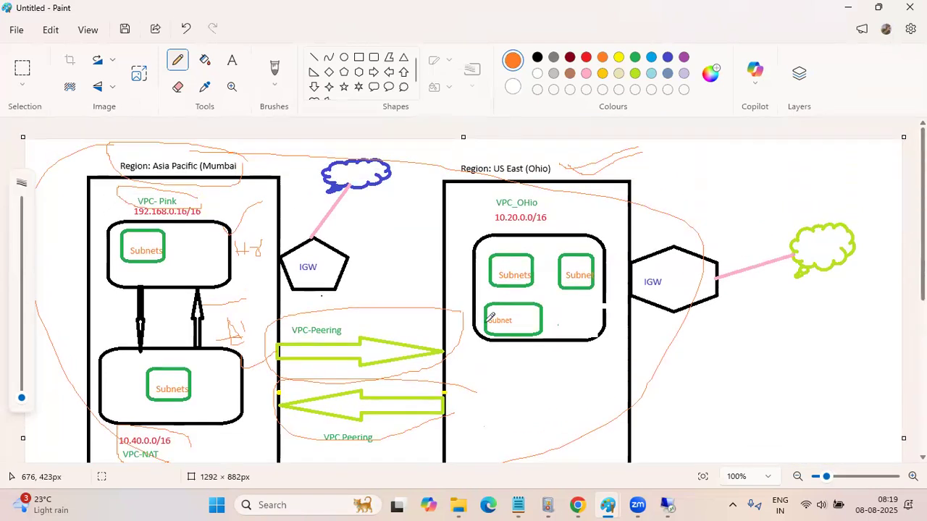
Switch to Notepad and start a new line below "VPC peering===>"
scroll(490, 317, down, 3)
scroll(489, 317, down, 3)
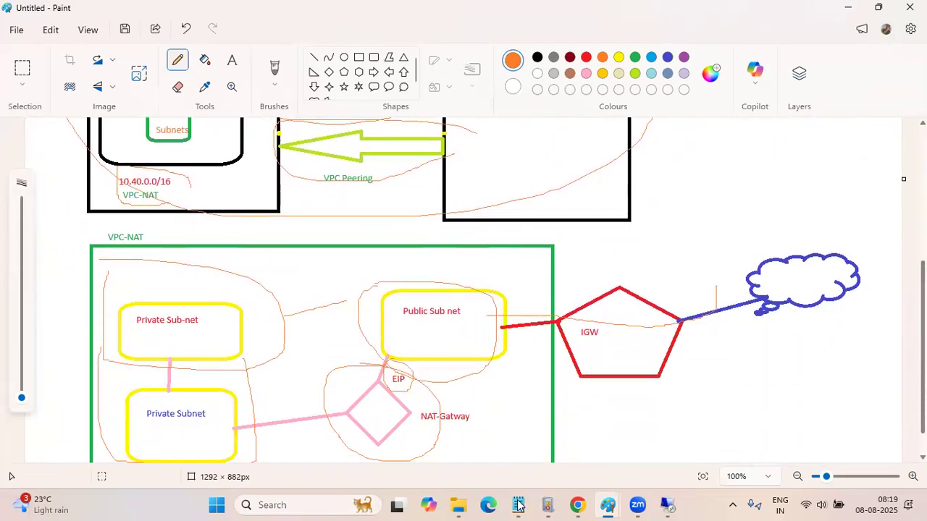
mouse_move(518, 504)
click(432, 428)
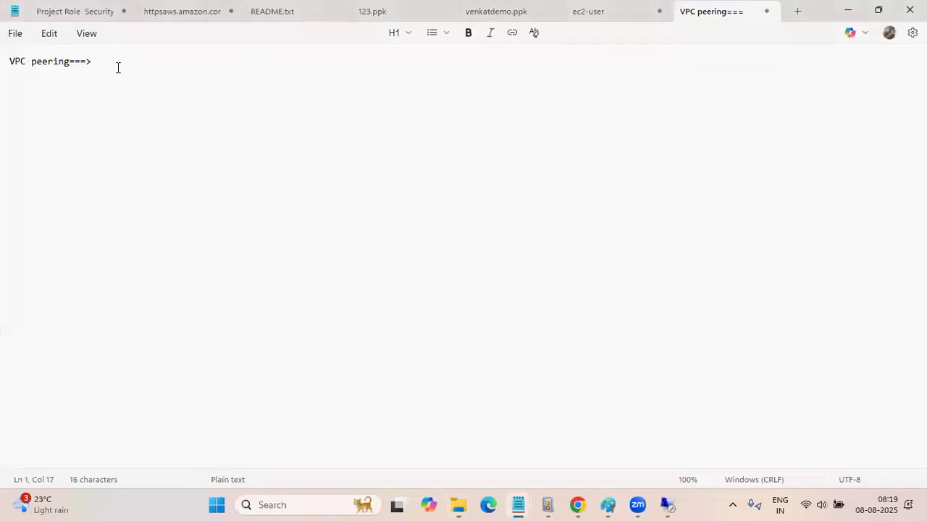
key(Return)
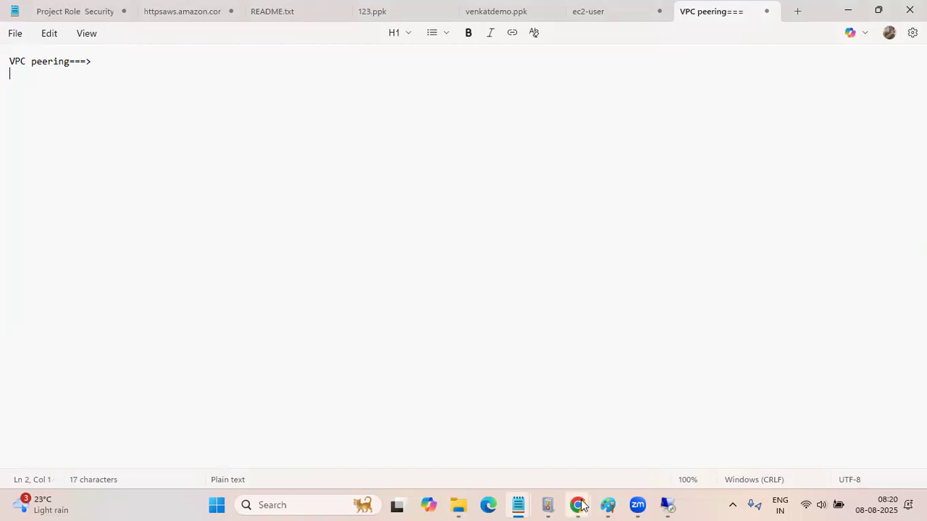
Return to Paint and undo the orange pencil marks on the two-region diagram, keeping the loop around the Mumbai region label
mouse_move(587, 502)
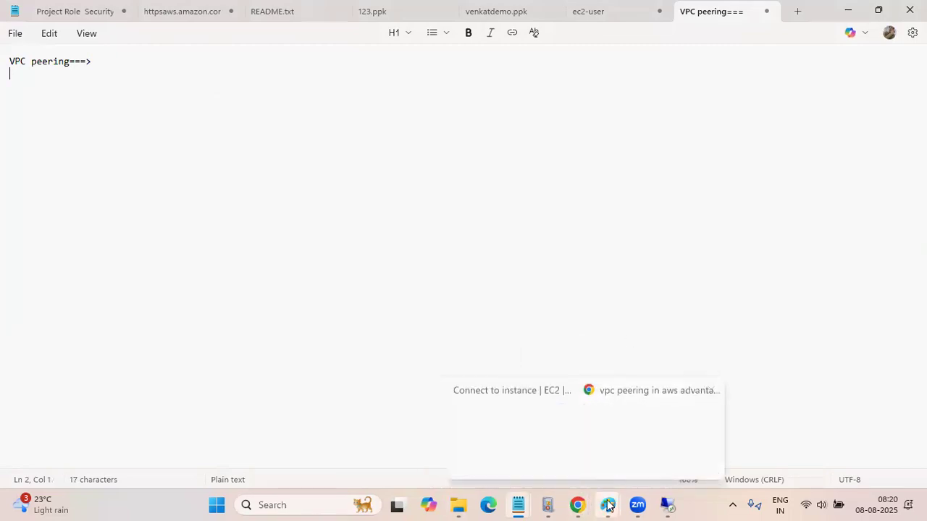
click(607, 505)
click(535, 455)
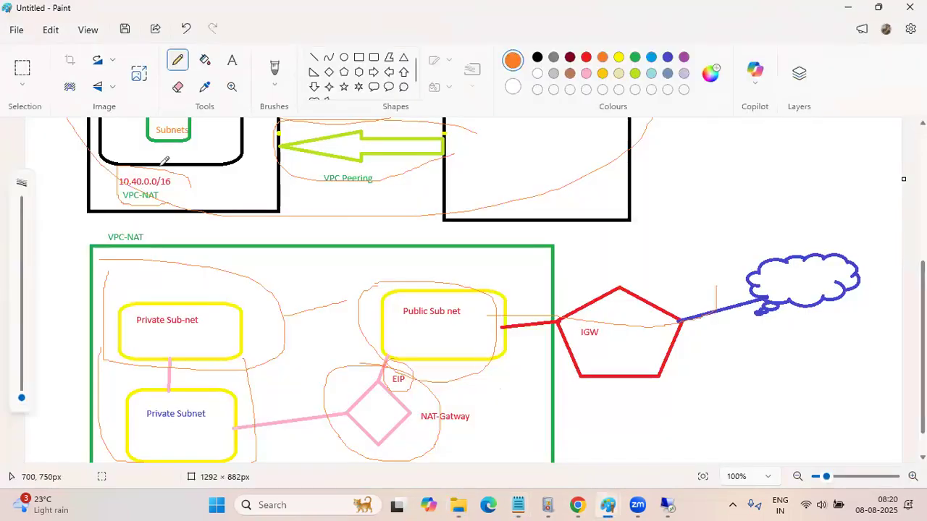
scroll(192, 179, up, 4)
scroll(193, 179, up, 1)
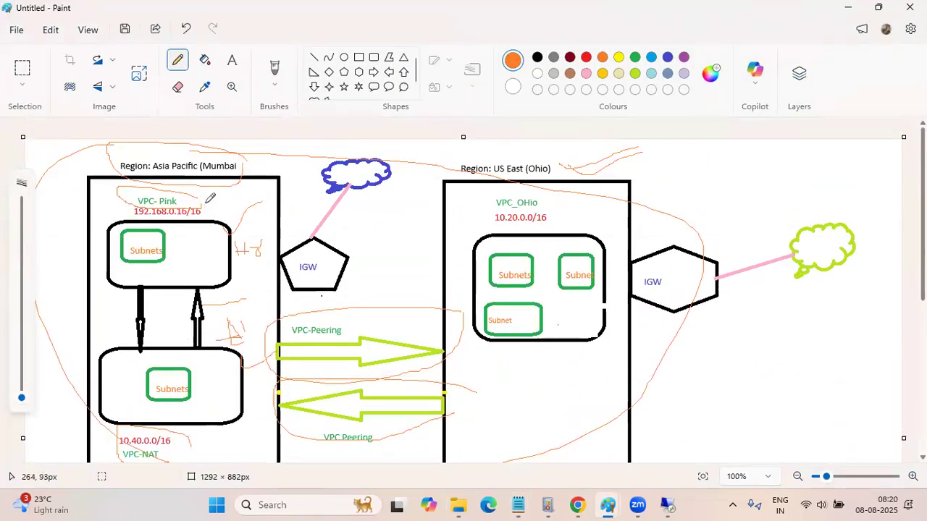
key(ctrl+z)
key(ctrl+z)
key(ctrl+z)
key(ctrl+z)
key(ctrl+z)
key(ctrl+z)
key(ctrl+z)
key(ctrl+z)
key(ctrl+z)
key(ctrl+z)
key(ctrl+z)
key(ctrl+z)
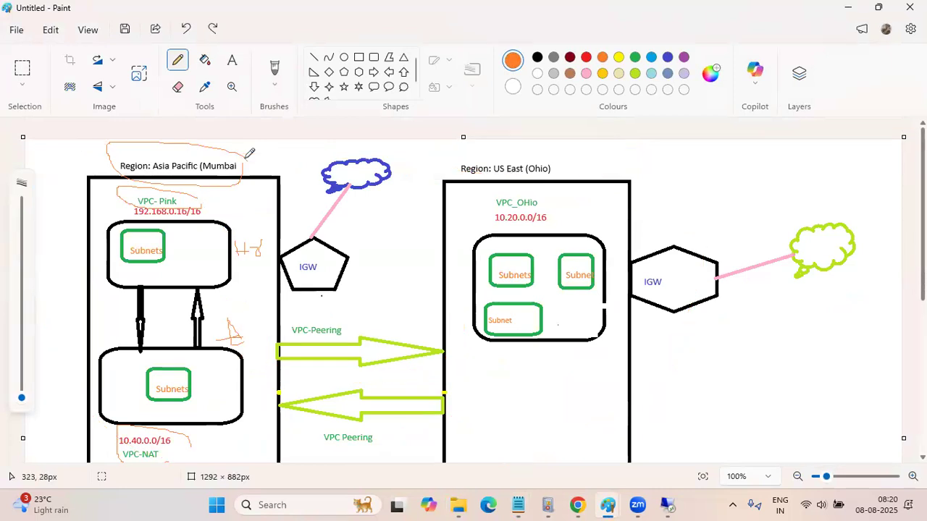
key(ctrl+z)
key(ctrl+z)
key(ctrl+z)
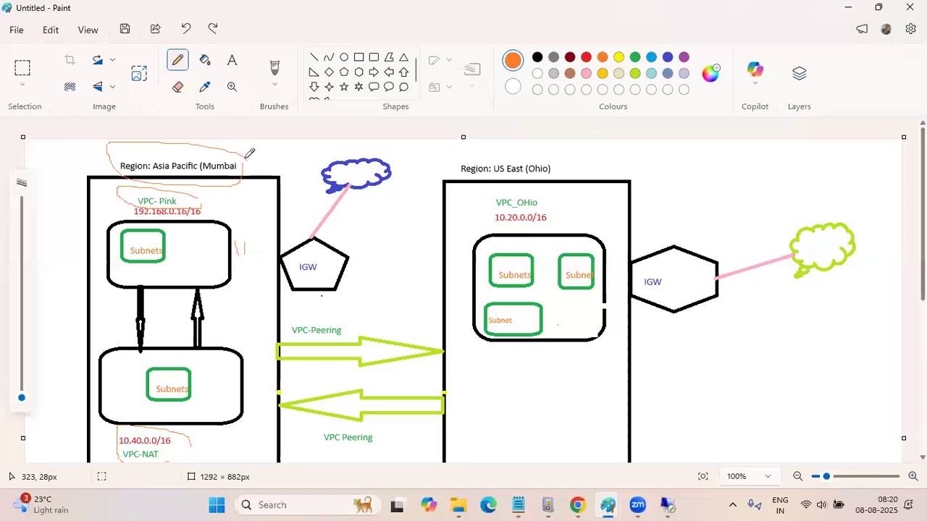
key(ctrl+z)
key(ctrl+z)
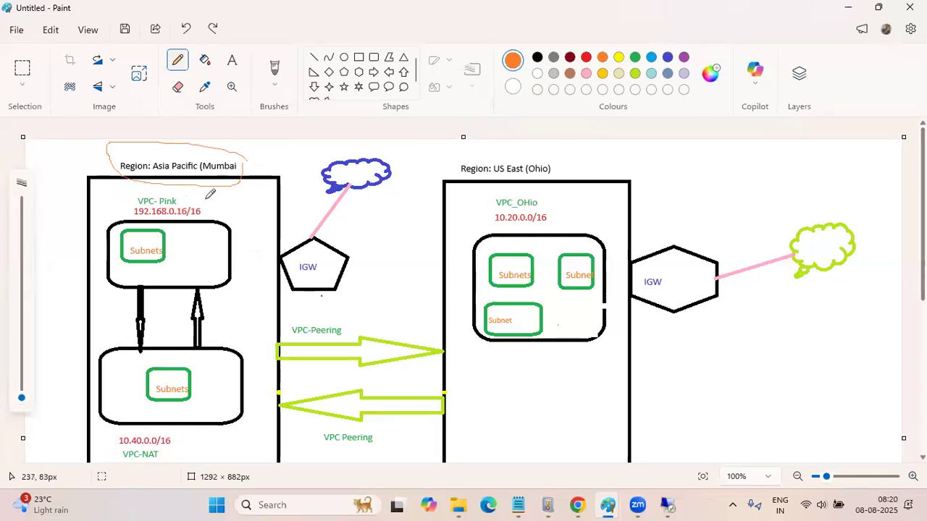
Outline the VPC-Pink address label 192.168.0.16/16 with an orange pencil box
mouse_move(207, 203)
mouse_down()
mouse_move(128, 204)
mouse_move(136, 216)
mouse_move(211, 214)
mouse_move(206, 205)
mouse_up()
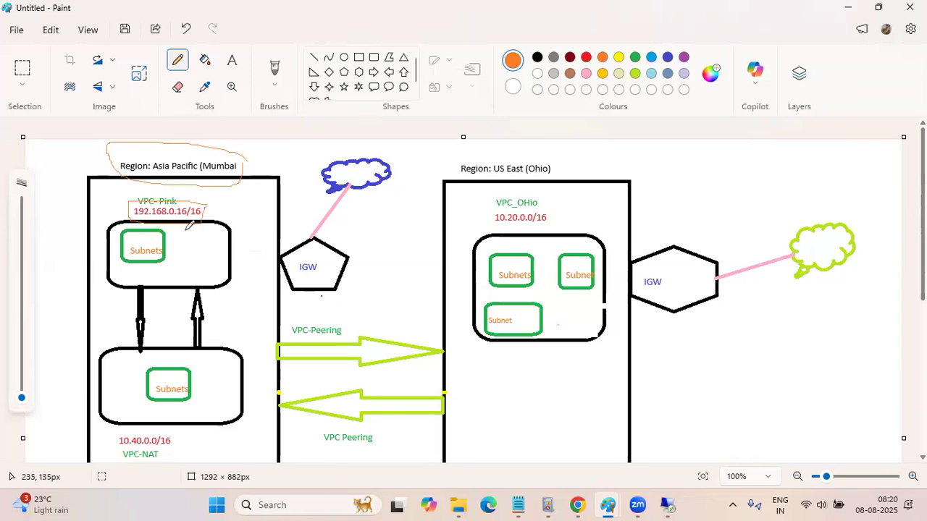
scroll(193, 227, down, 3)
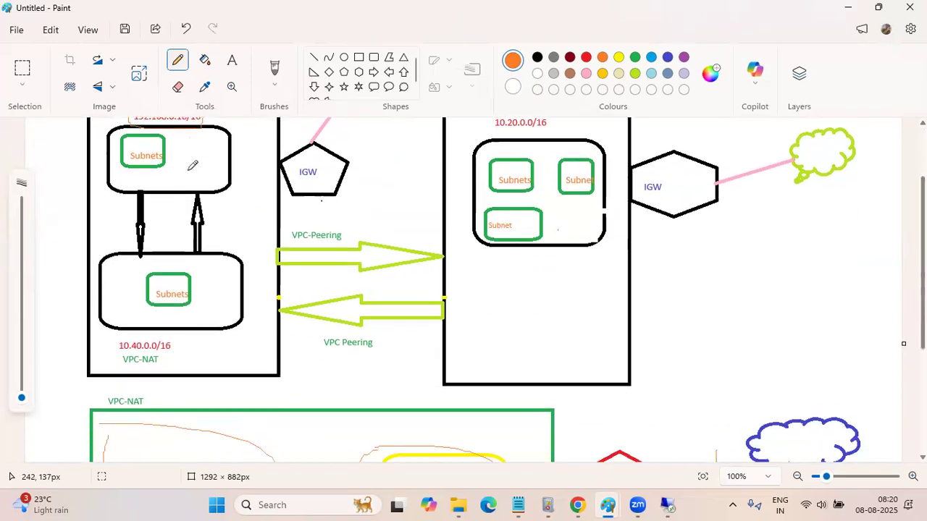
scroll(193, 163, up, 1)
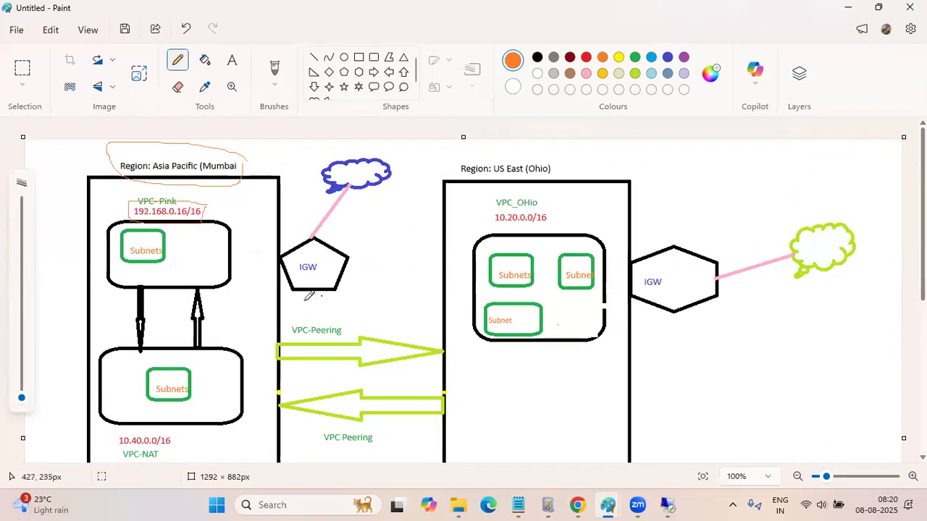
scroll(246, 215, down, 2)
scroll(245, 215, up, 2)
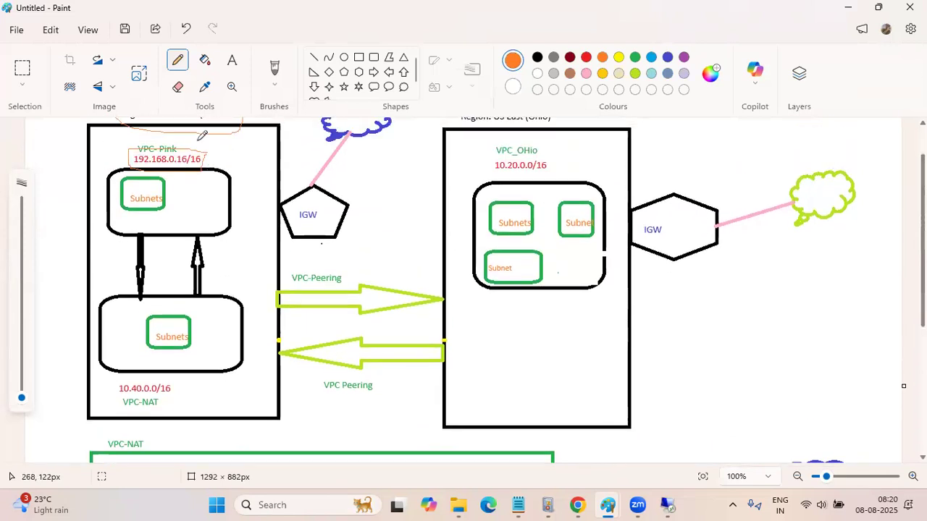
Erase the 6 before the slash in the VPC-Pink address 192.168.0.16/16, then reselect the Pencil tool
click(179, 87)
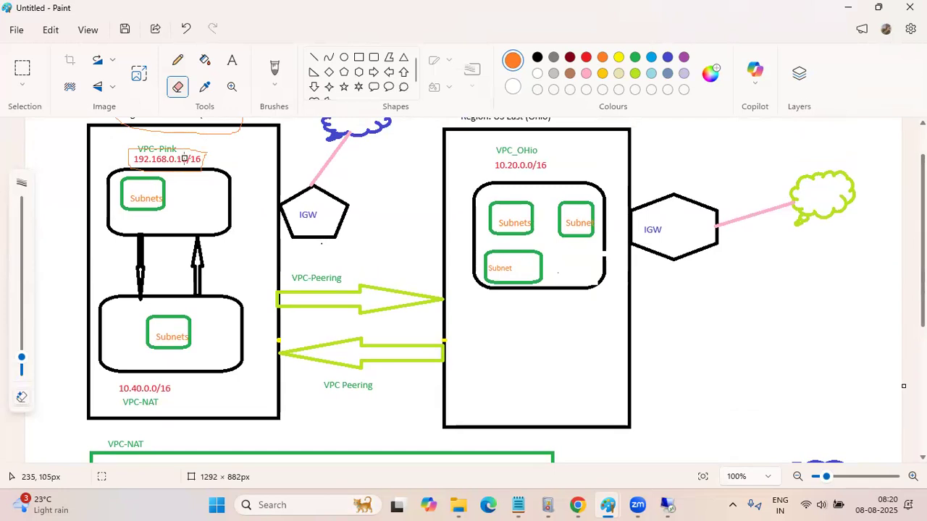
drag(185, 158, 188, 158)
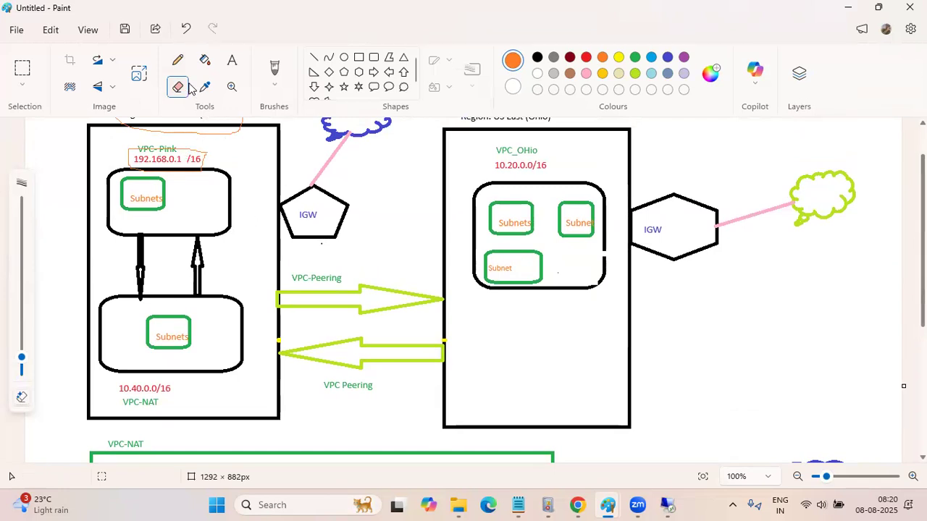
click(178, 62)
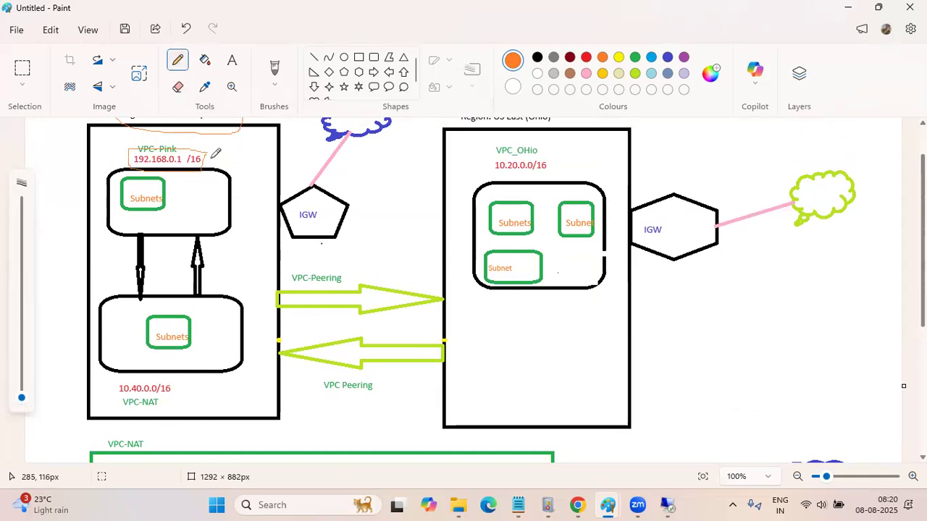
Add an orange pencil stroke after the VPC-Pink address and place the orange text 192.168.0.1/16 beside the VPC-NAT address 10.40.0.0/16
drag(208, 165, 241, 154)
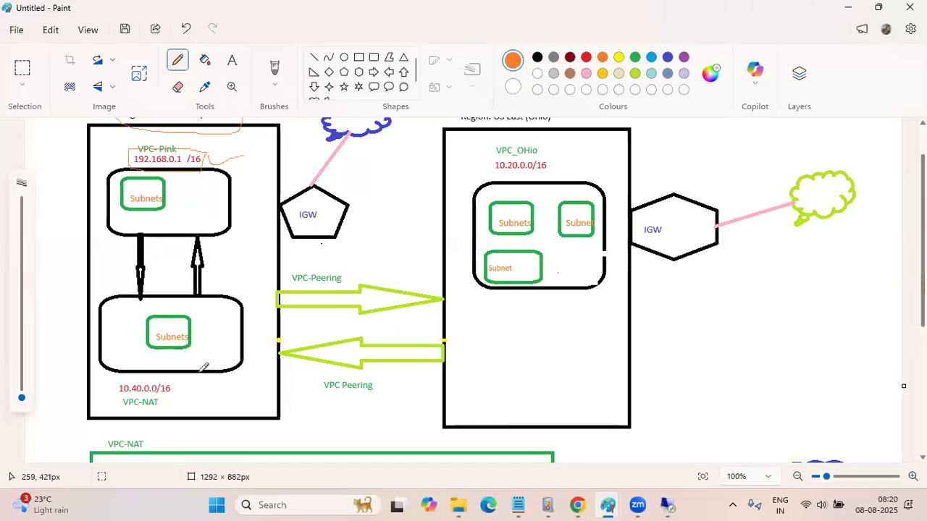
click(233, 60)
click(187, 388)
drag(204, 414, 248, 403)
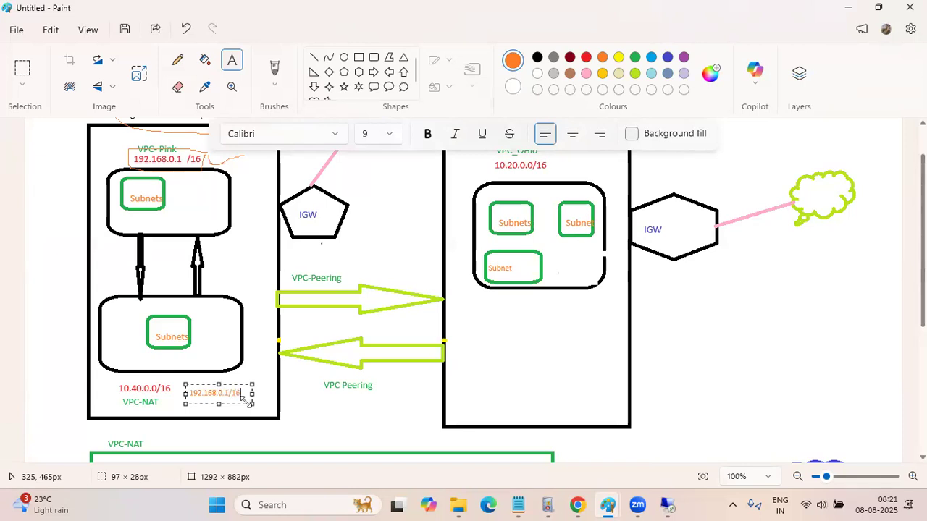
click(216, 332)
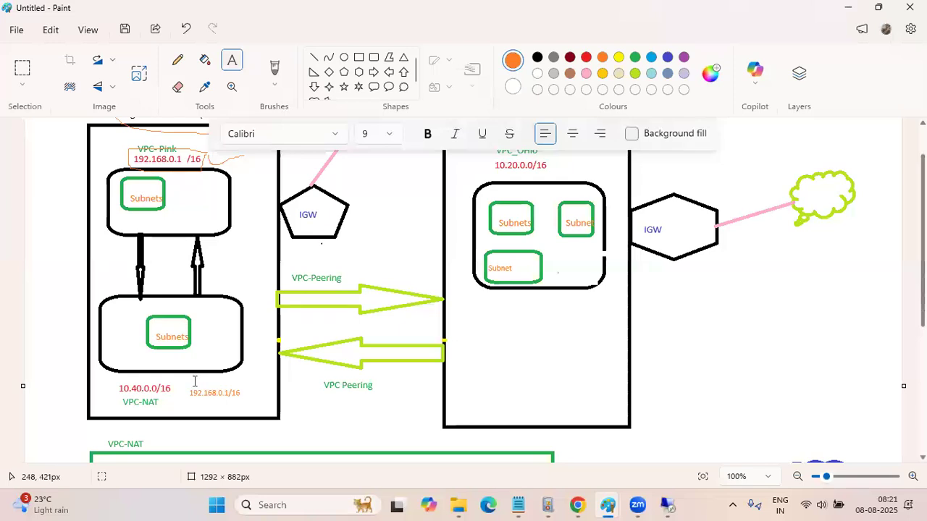
drag(199, 395, 256, 411)
click(203, 164)
drag(204, 158, 131, 178)
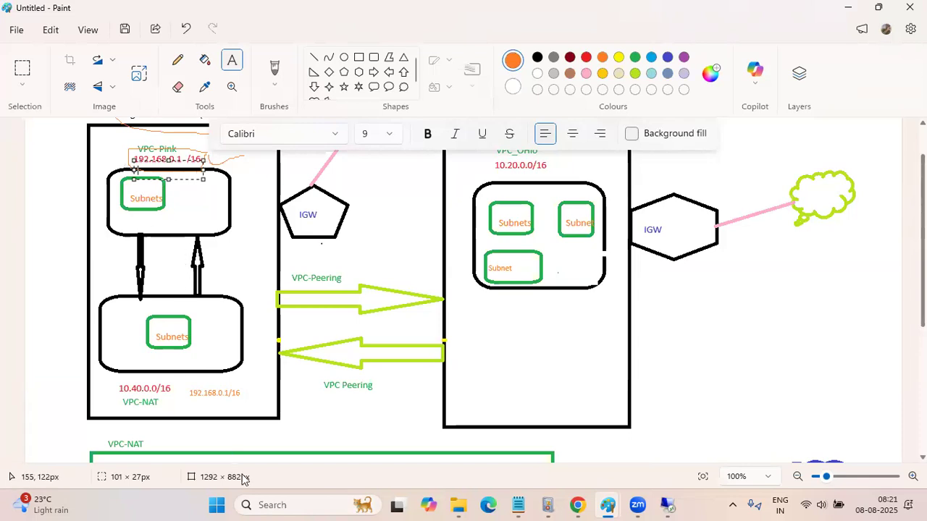
click(241, 394)
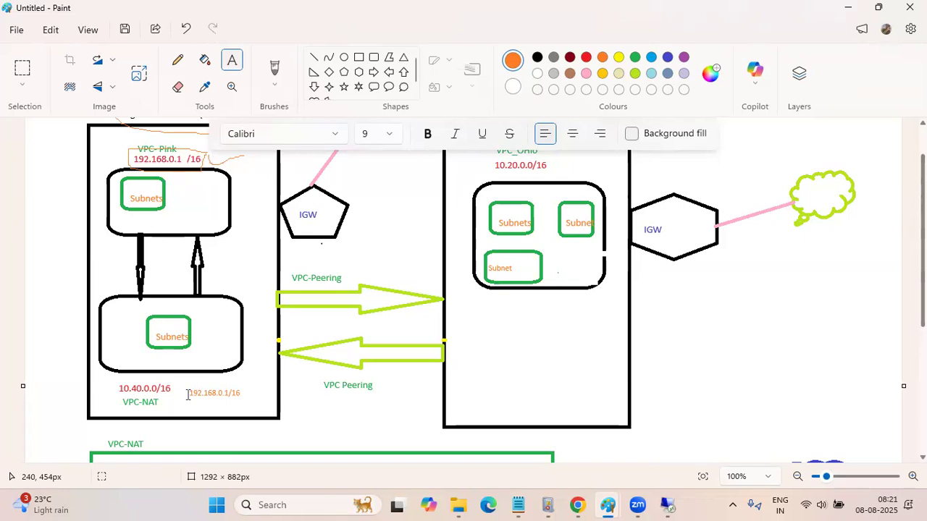
drag(252, 396, 188, 387)
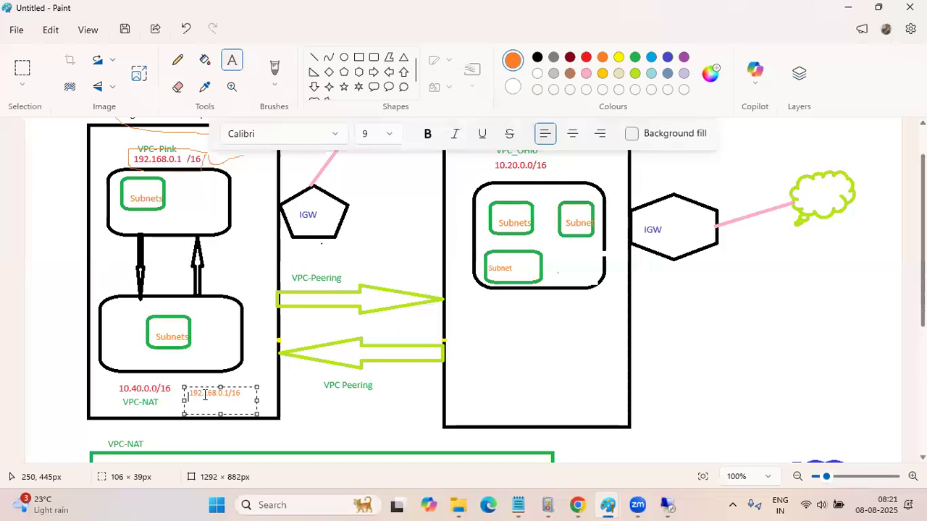
click(192, 393)
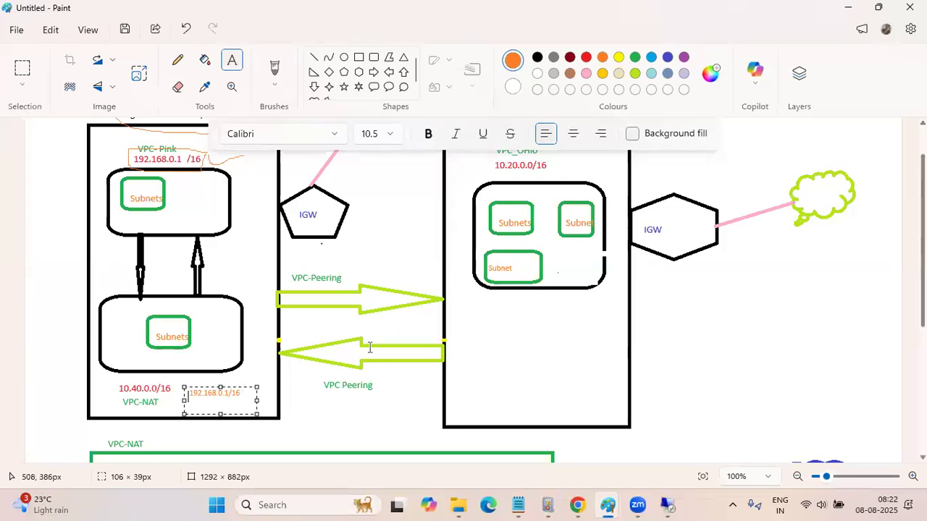
scroll(370, 348, down, 3)
scroll(369, 347, up, 4)
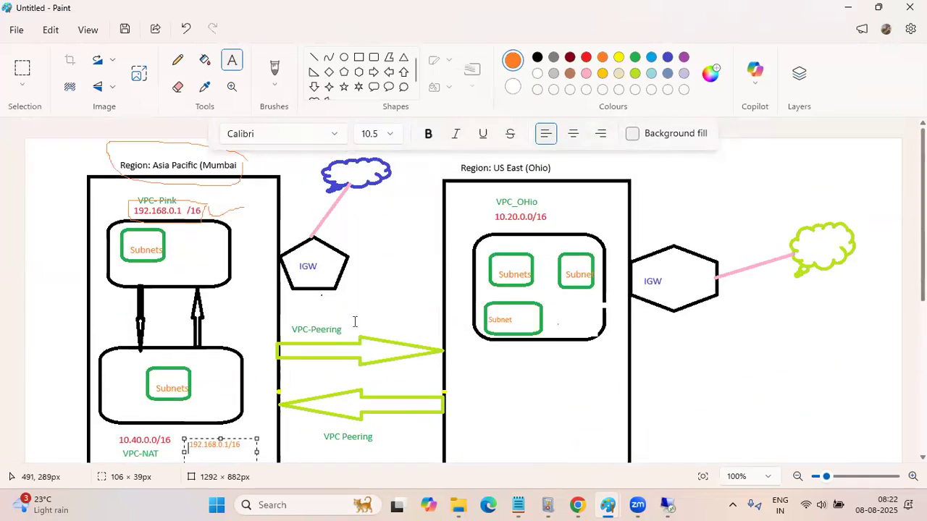
scroll(379, 312, down, 1)
scroll(380, 310, down, 1)
scroll(381, 306, up, 2)
scroll(381, 306, down, 2)
scroll(380, 306, up, 2)
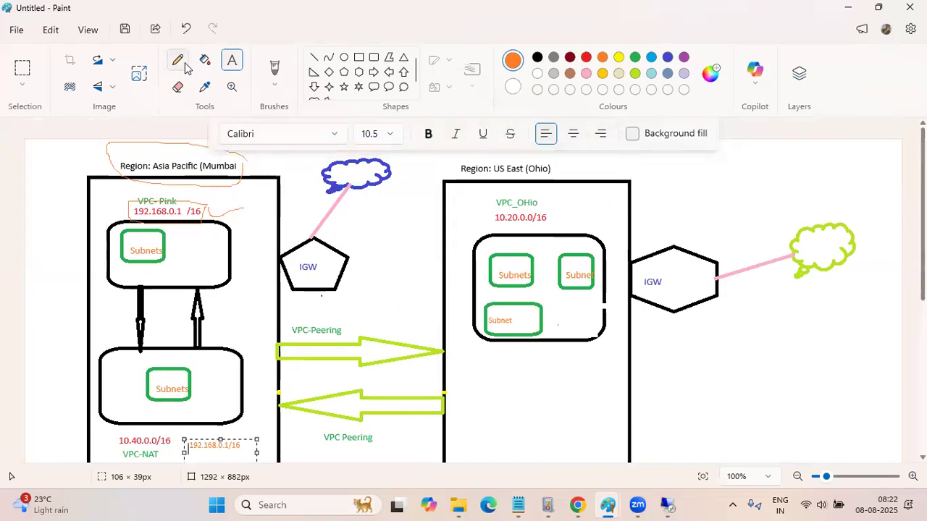
Sketch two vertical orange pencil lines between the VPC-Pink and VPC-NAT boxes and a short stroke beside the upward arrow
click(178, 61)
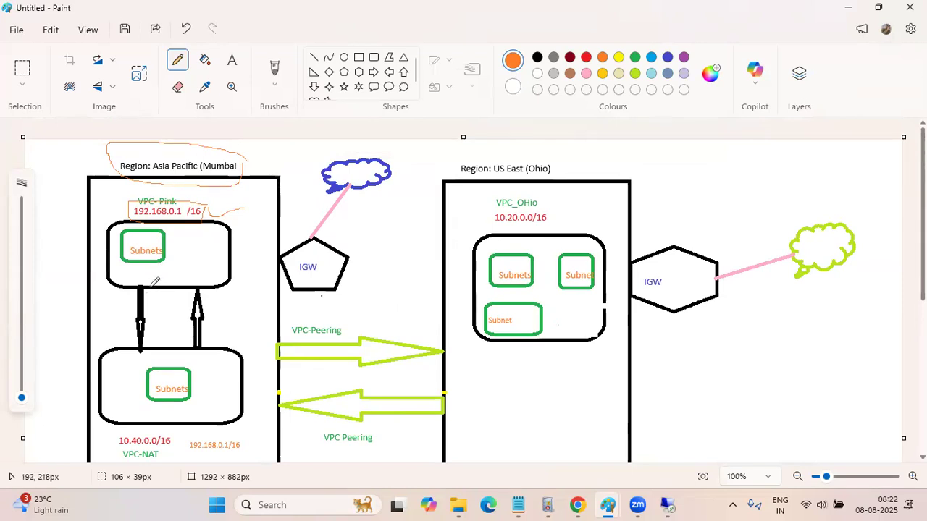
drag(158, 288, 158, 349)
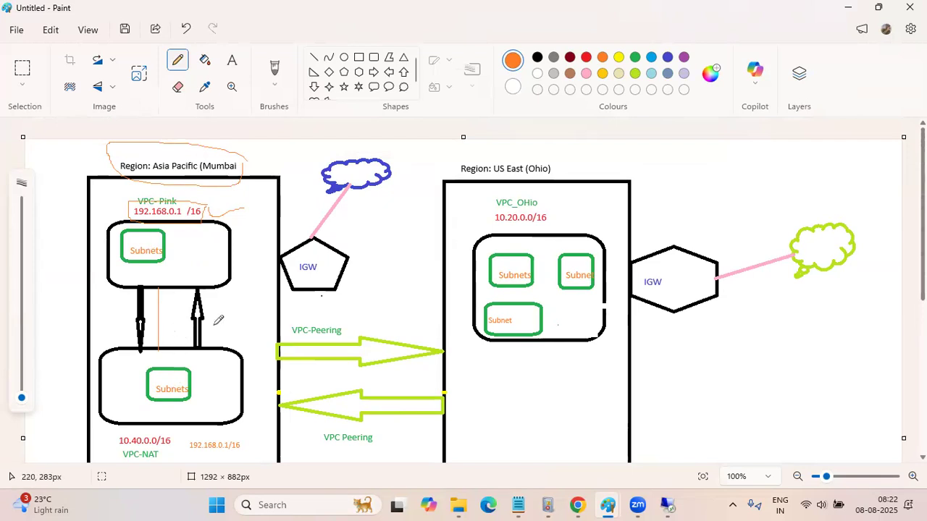
drag(206, 325, 251, 316)
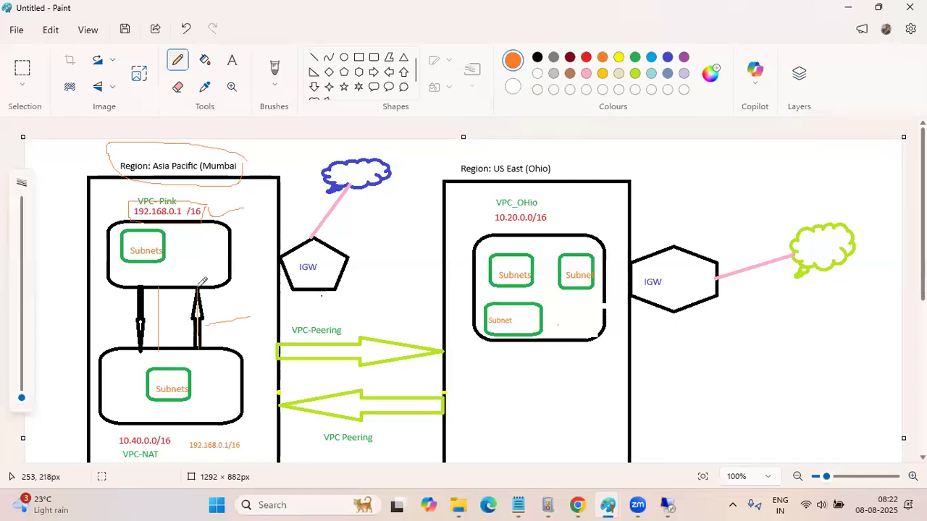
drag(154, 287, 159, 371)
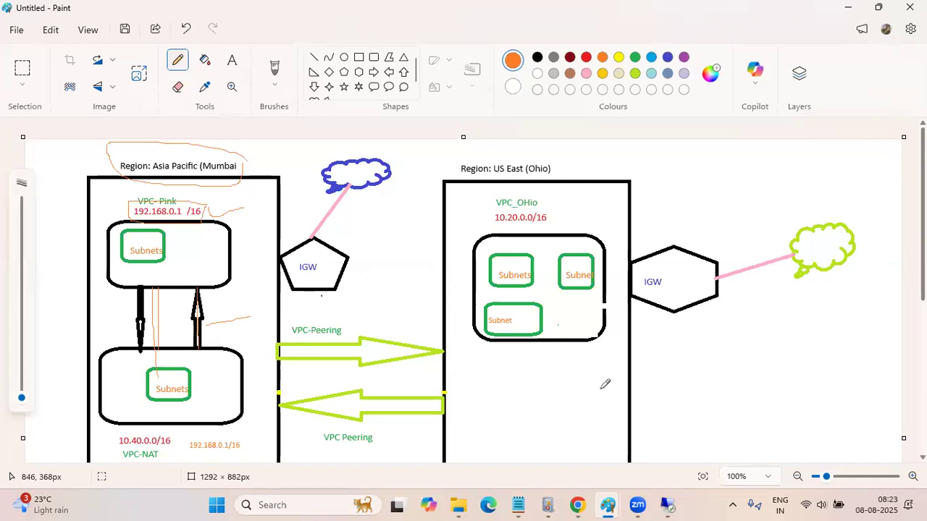
Launch mspaint from the Run dialog and minimize the File Explorer window
scroll(604, 383, down, 4)
scroll(605, 384, up, 4)
scroll(605, 384, down, 4)
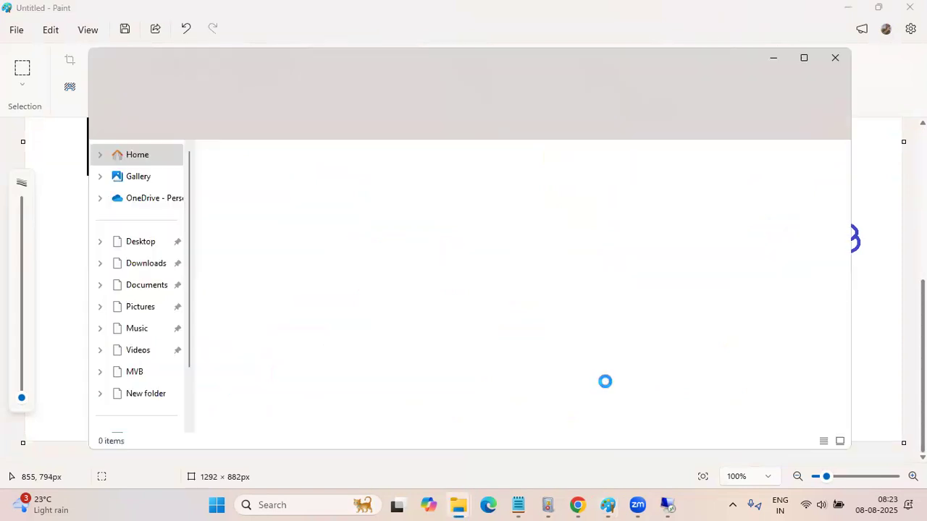
key(super+r)
text(m)
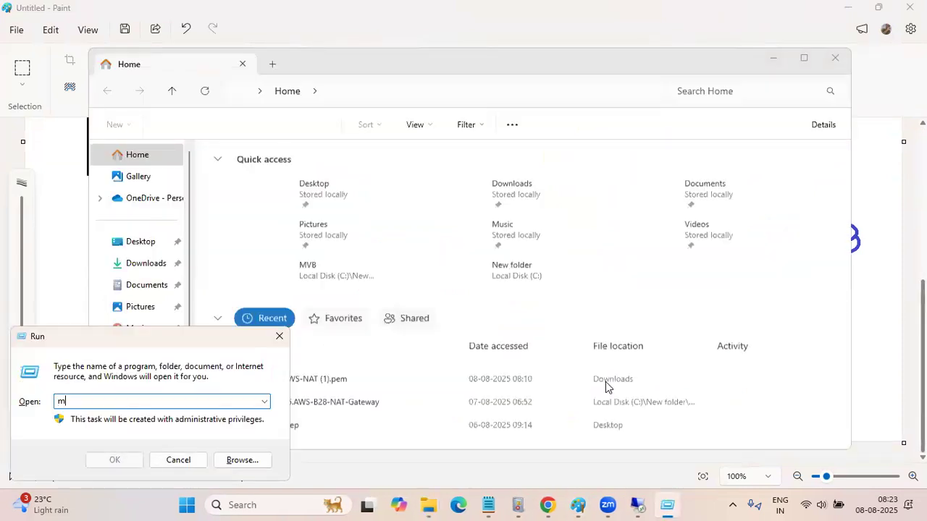
text(spaint)
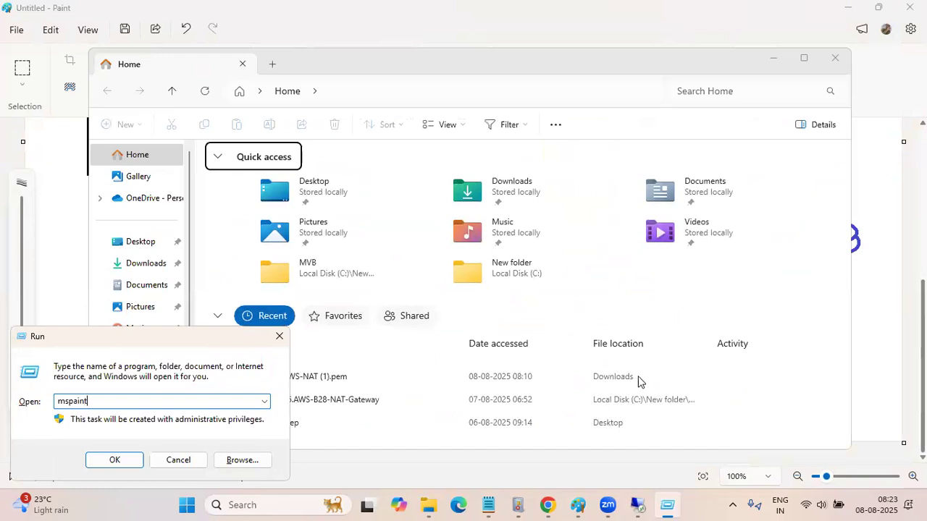
key(Return)
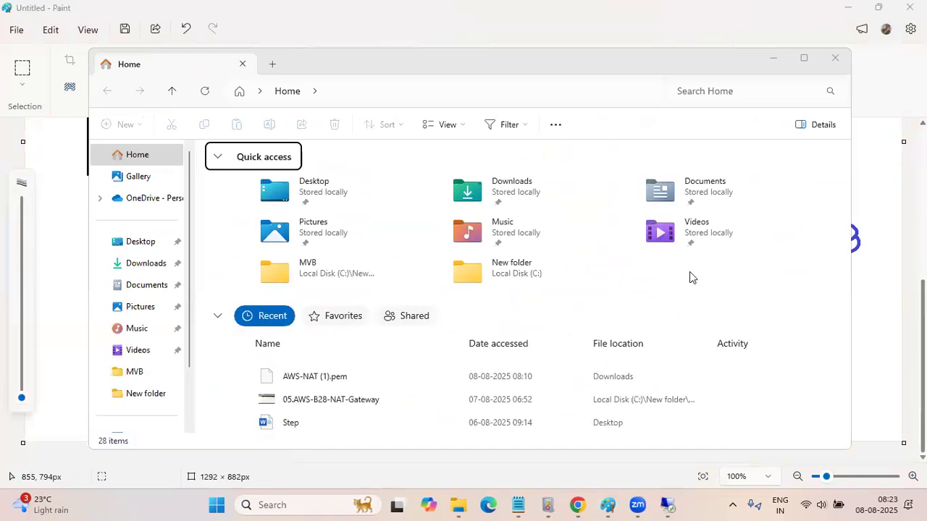
click(773, 61)
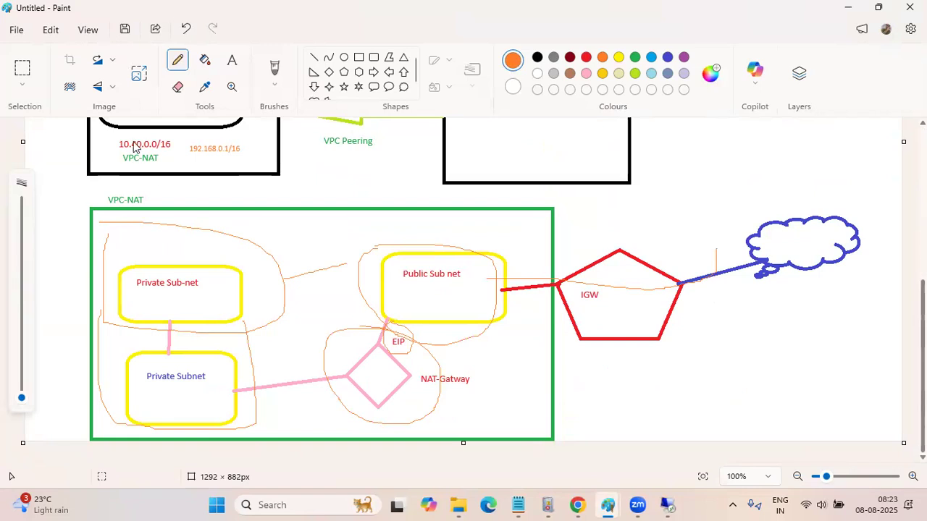
In the other Paint drawing, draw four black rectangles about 170 to 230 px wide in two rows below the three-zone network diagram
scroll(155, 193, down, 4)
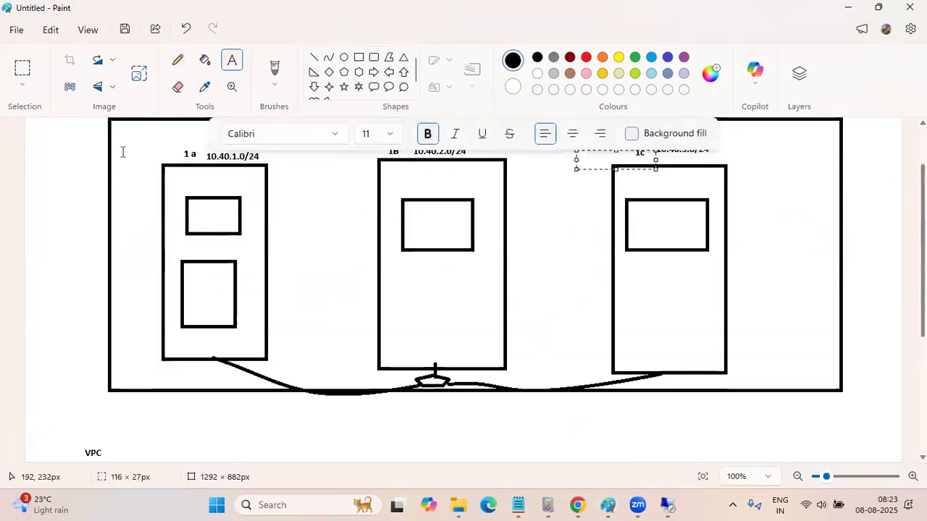
click(177, 60)
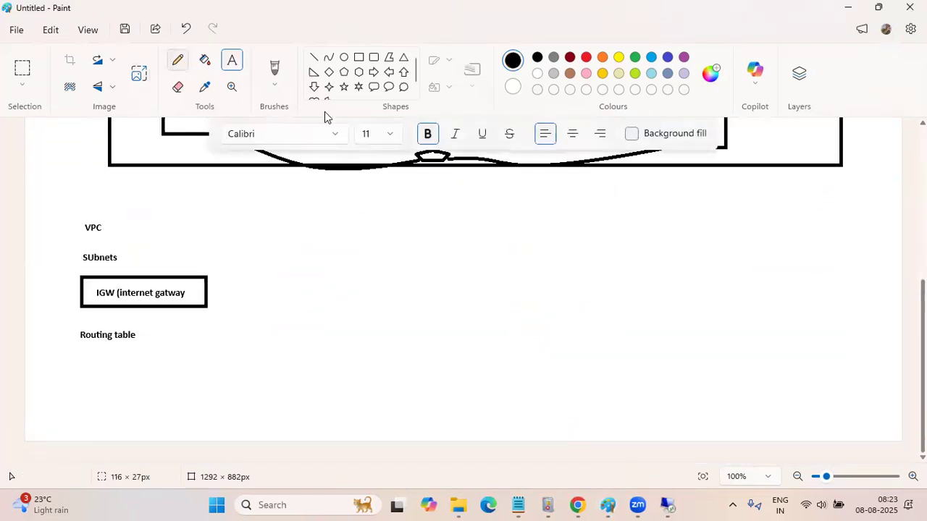
click(360, 62)
drag(279, 228, 395, 307)
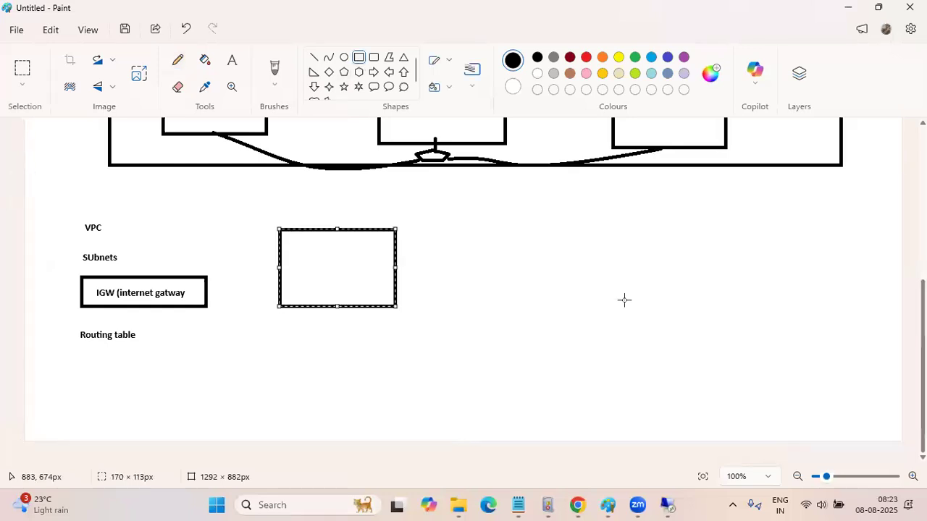
drag(553, 228, 684, 301)
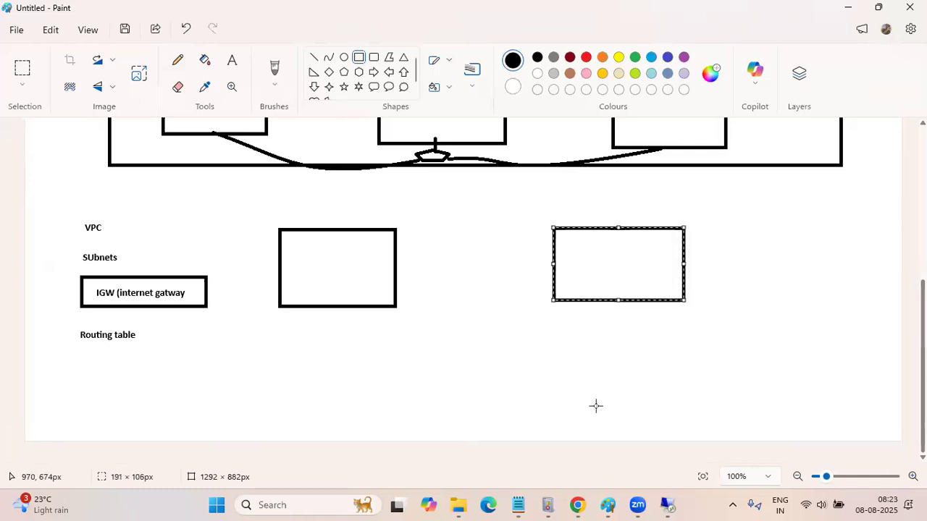
drag(459, 351, 612, 439)
drag(233, 371, 391, 446)
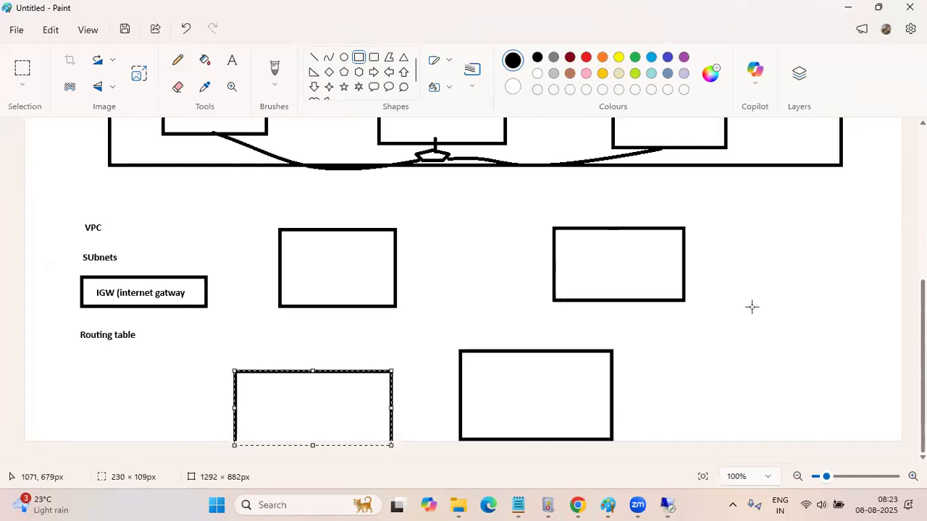
Connect the two upper rectangles with a straight black line about 244 px long
drag(296, 370, 290, 334)
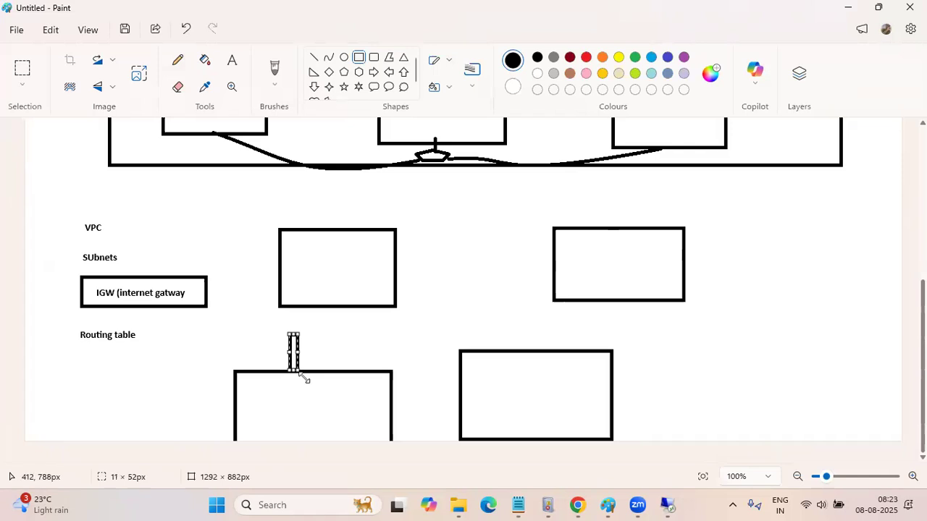
key(Delete)
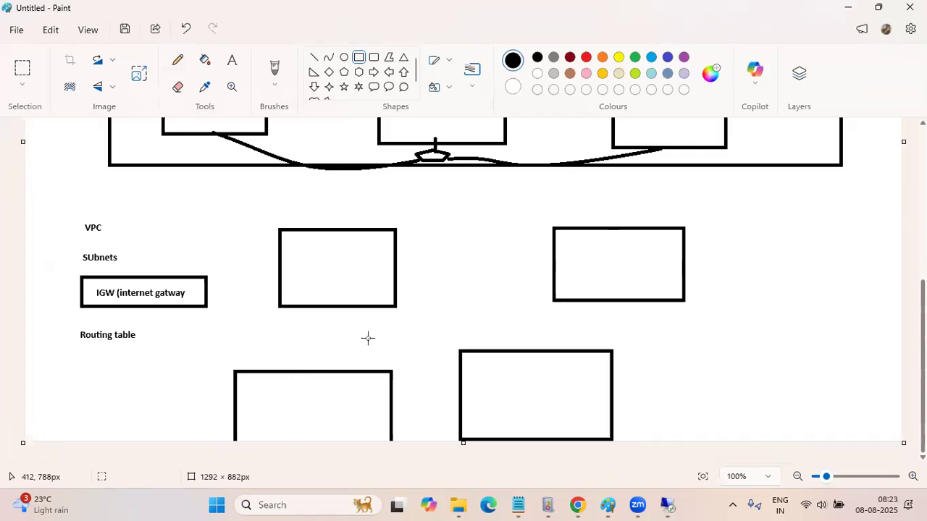
click(313, 60)
drag(393, 255, 559, 255)
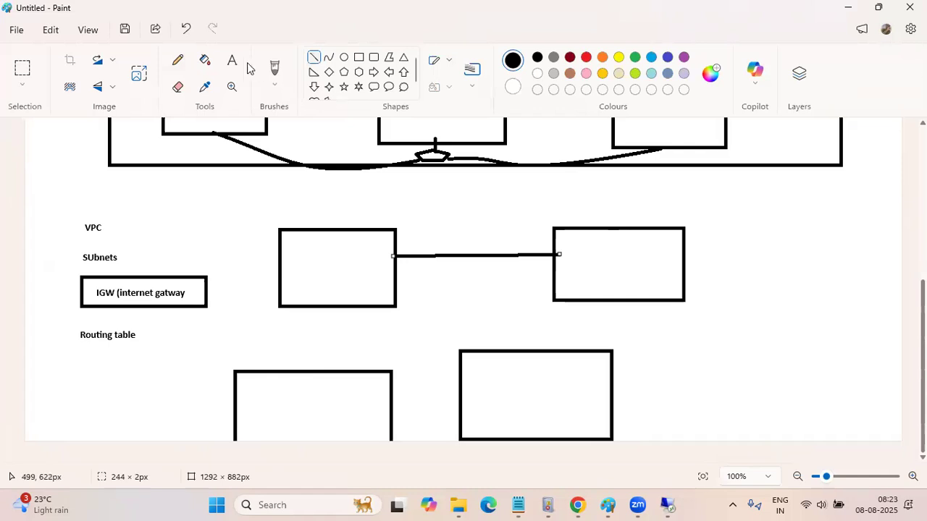
Retrace the link between the upper rectangles in pencil and sketch a curve from the upper-left rectangle to the lower-right one
click(178, 60)
click(314, 299)
drag(310, 262, 593, 253)
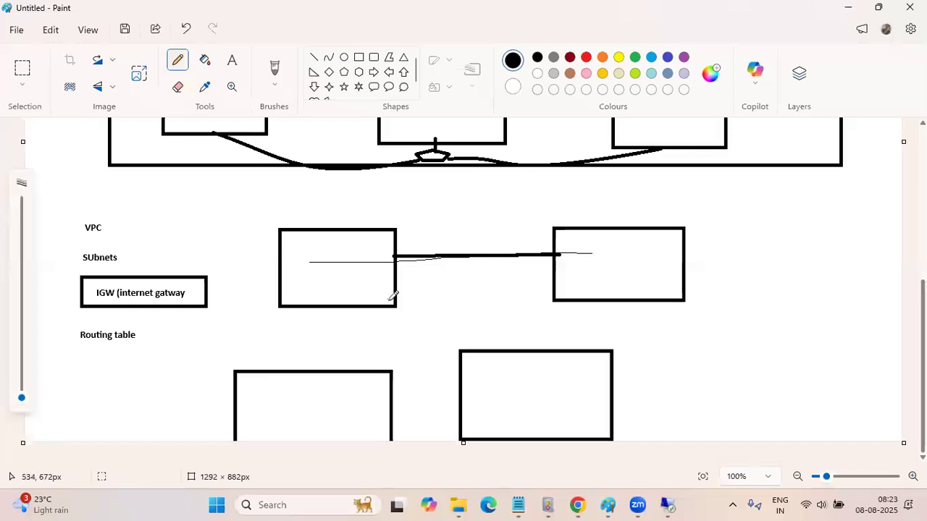
drag(396, 307, 461, 348)
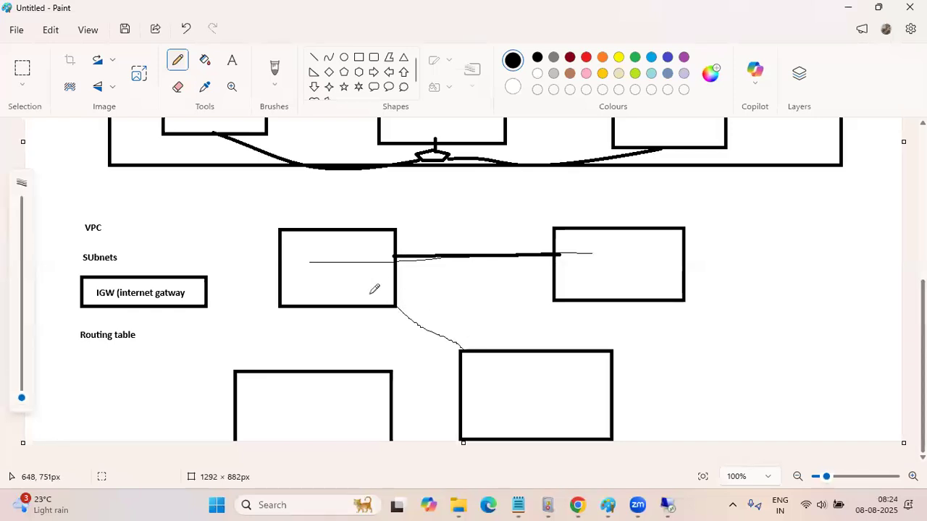
Label the four rectangles A, B, C and D in pencil and sketch a boundary enclosing them
mouse_move(292, 277)
mouse_down()
mouse_move(307, 244)
mouse_move(305, 257)
mouse_up()
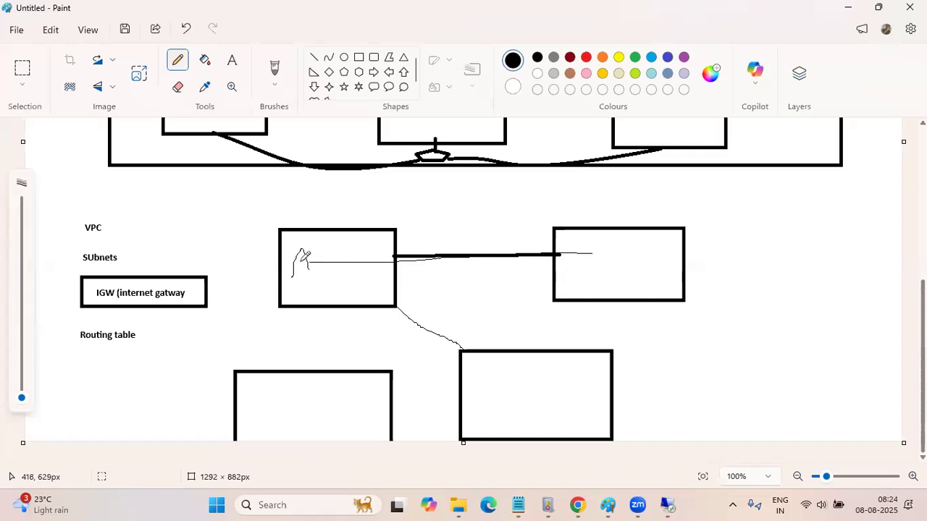
mouse_move(624, 254)
mouse_down()
mouse_move(624, 278)
mouse_move(627, 261)
mouse_move(643, 259)
mouse_move(620, 276)
mouse_up()
drag(320, 391, 331, 421)
mouse_move(505, 373)
mouse_down()
mouse_move(506, 406)
mouse_move(533, 383)
mouse_move(511, 405)
mouse_up()
drag(732, 225, 727, 456)
mouse_move(735, 222)
mouse_down()
mouse_move(241, 209)
mouse_move(173, 440)
mouse_up()
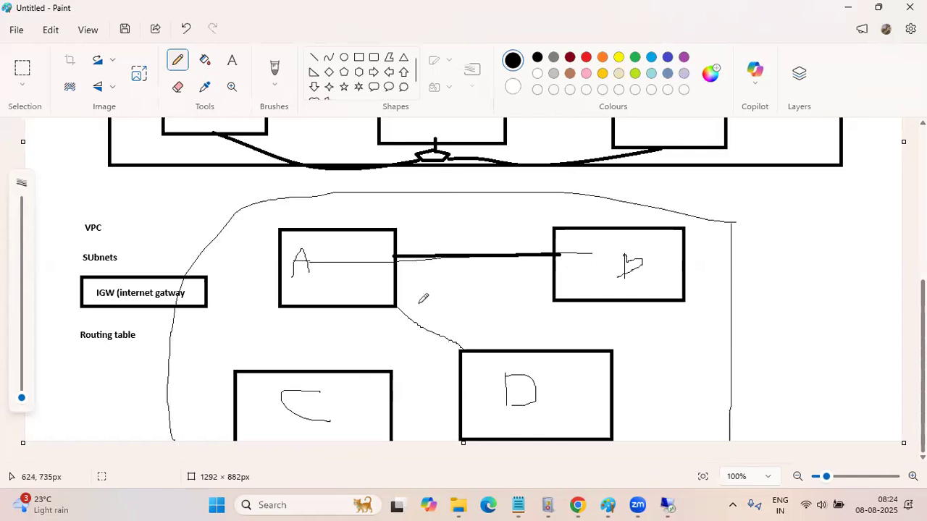
Sketch pencil connections from A to B, A to C, B to C and C to D
drag(310, 256, 635, 255)
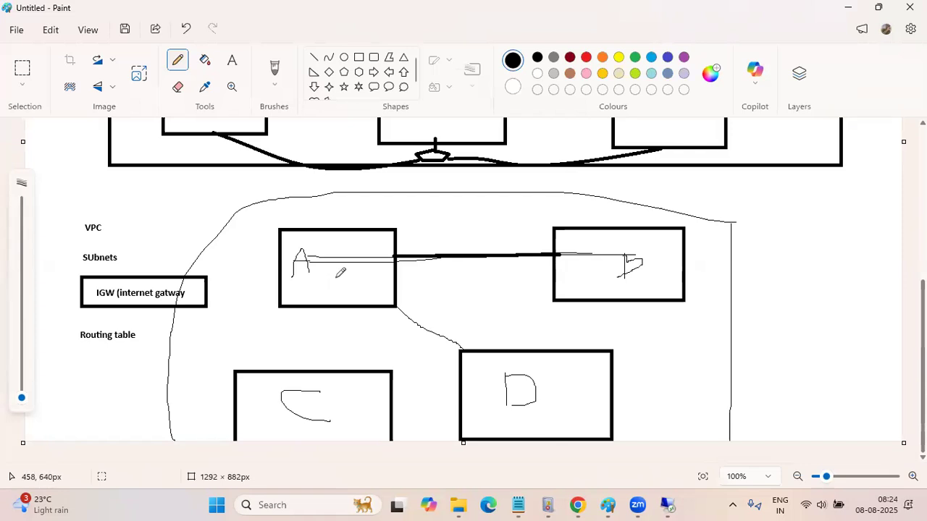
drag(315, 274, 310, 404)
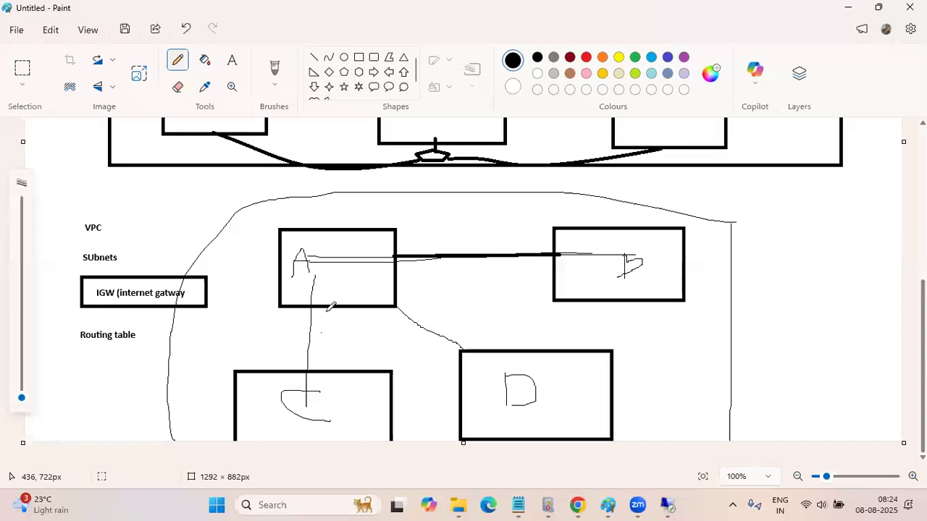
drag(316, 259, 590, 257)
drag(304, 275, 307, 395)
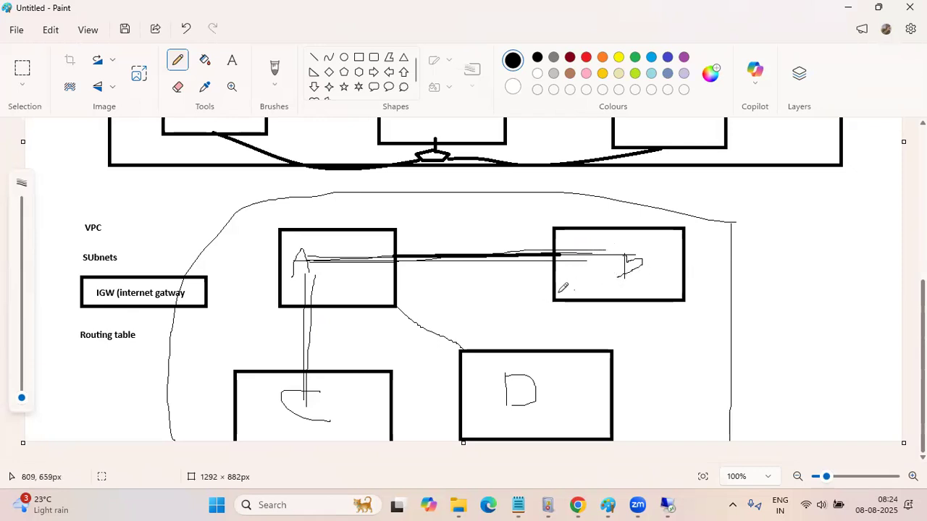
drag(555, 297, 375, 367)
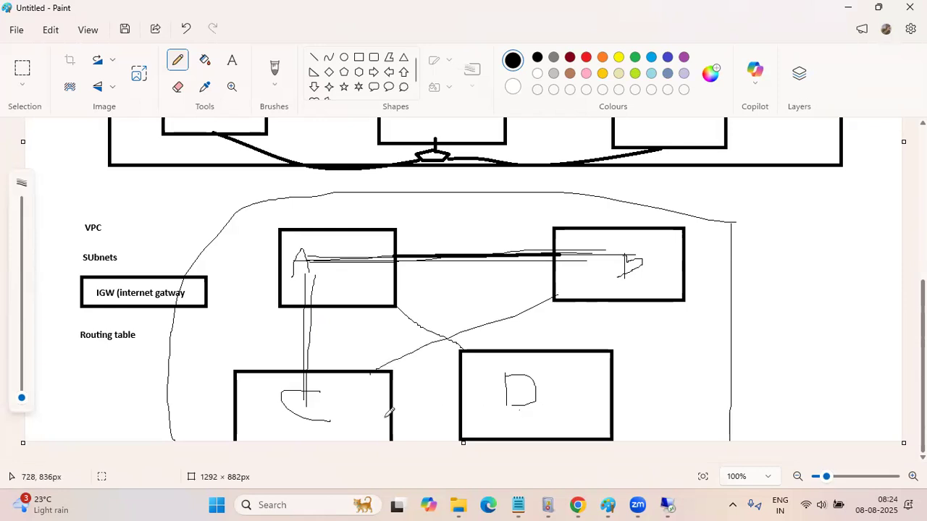
drag(392, 400, 467, 398)
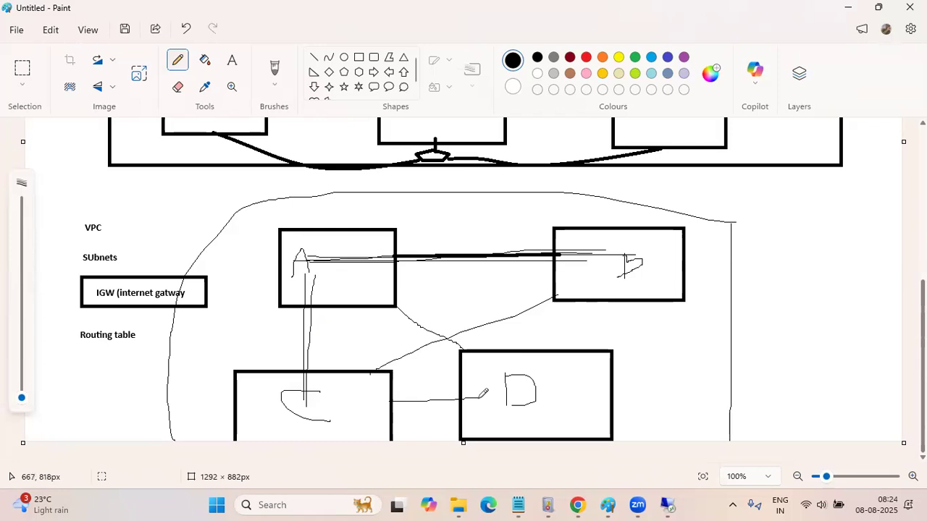
Sketch pencil connections from box D to box B and from box D to box A
drag(559, 348, 592, 305)
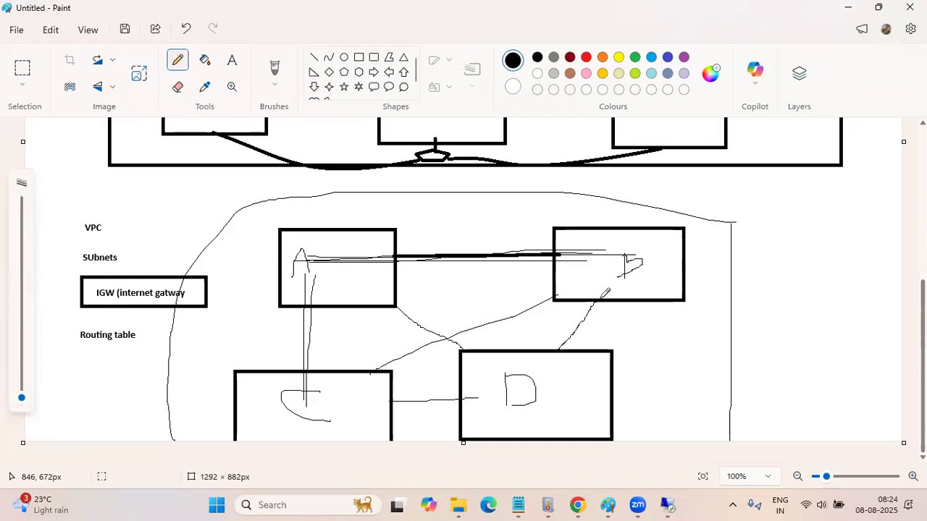
mouse_move(505, 348)
mouse_down()
mouse_move(512, 348)
mouse_move(401, 291)
mouse_up()
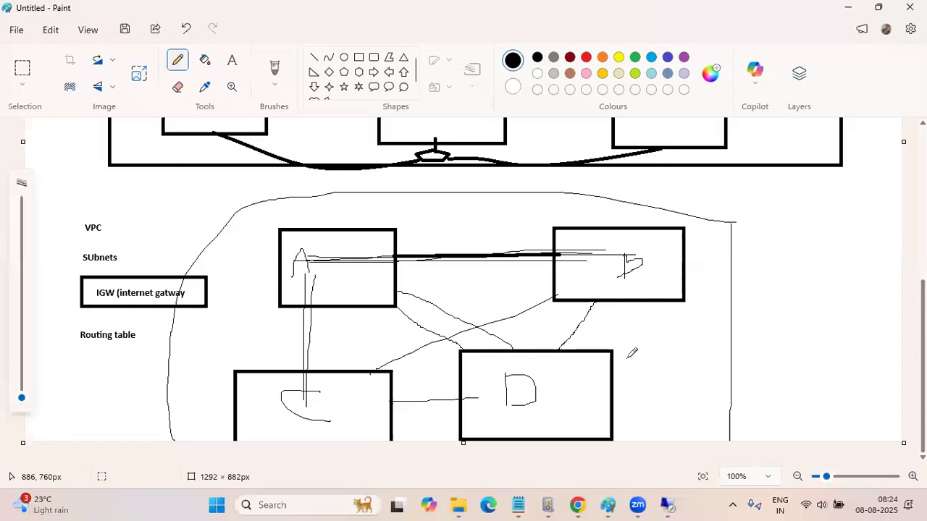
scroll(631, 352, up, 3)
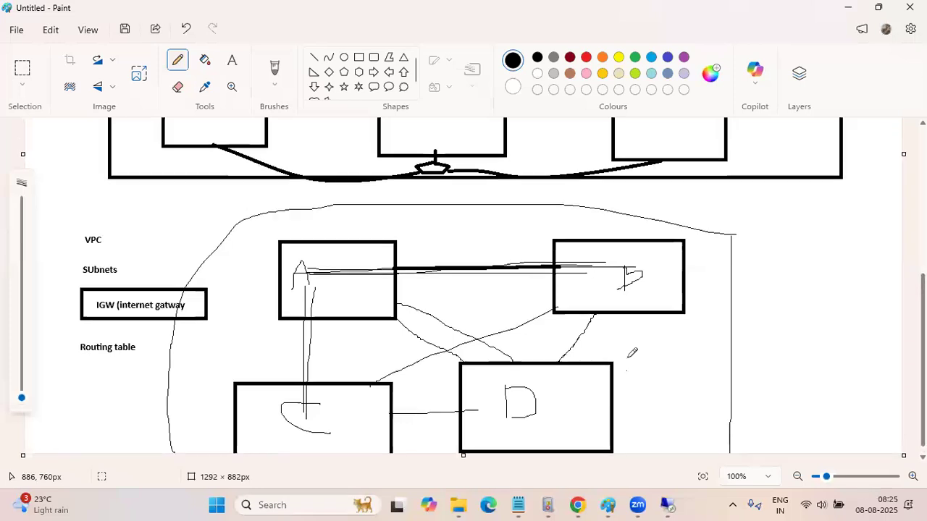
scroll(631, 353, down, 3)
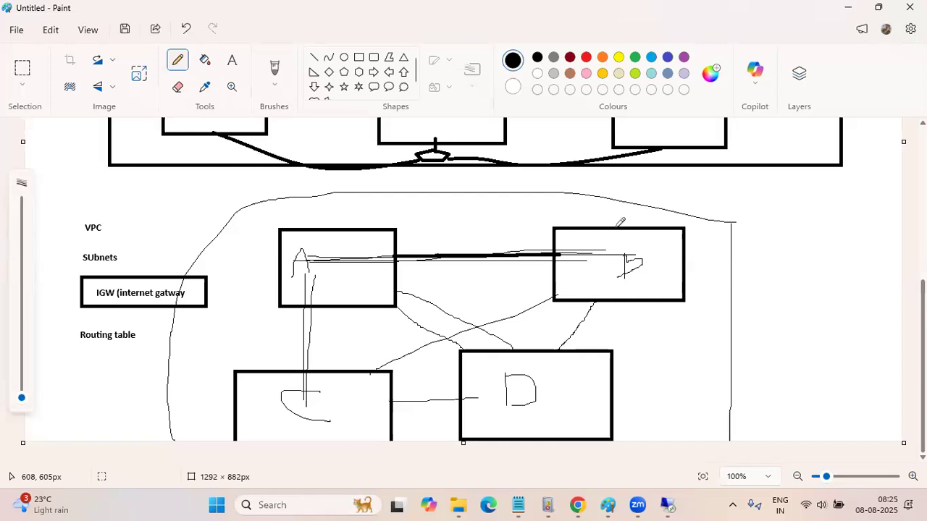
Sketch a second pencil boundary around boxes A, B, C and D, with a short stroke outside it beyond box B
mouse_move(771, 226)
mouse_down()
mouse_move(336, 206)
mouse_move(228, 337)
mouse_move(242, 365)
mouse_up()
drag(770, 215, 761, 378)
drag(790, 304, 817, 297)
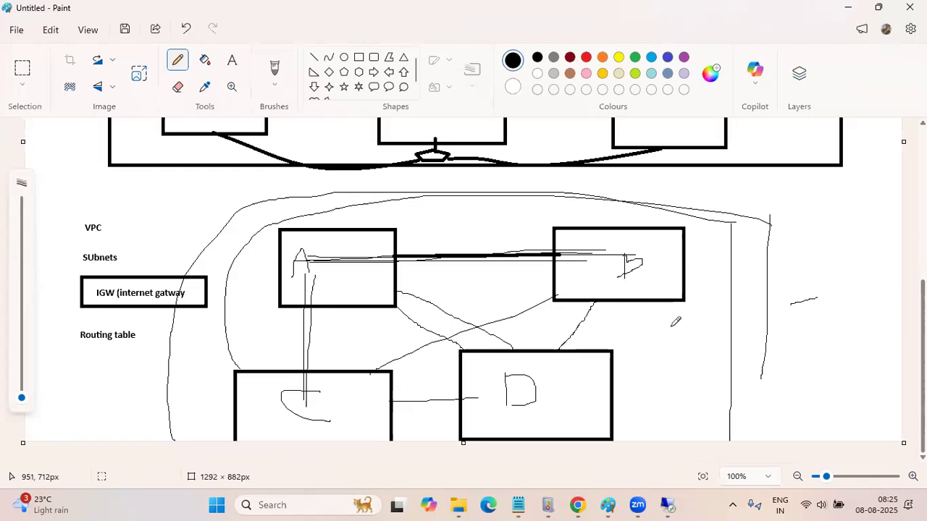
scroll(675, 321, up, 5)
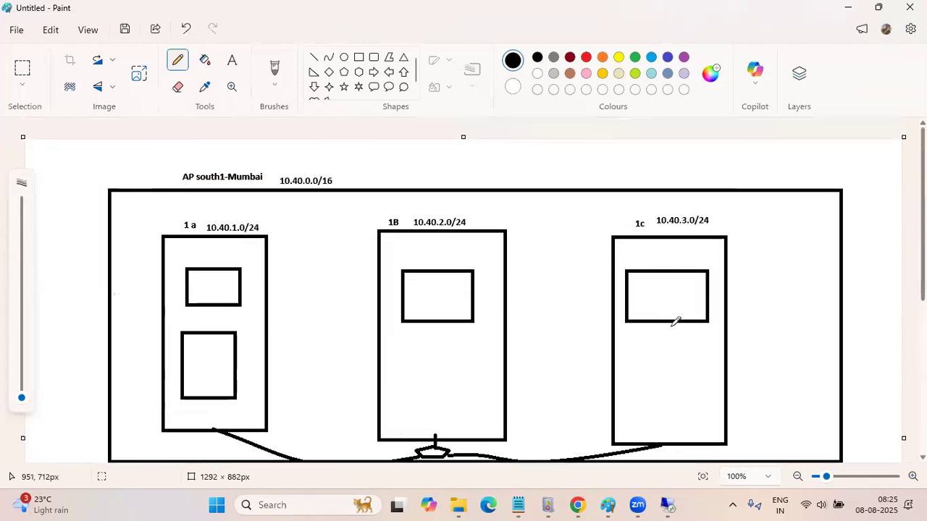
scroll(675, 322, down, 5)
scroll(674, 321, up, 5)
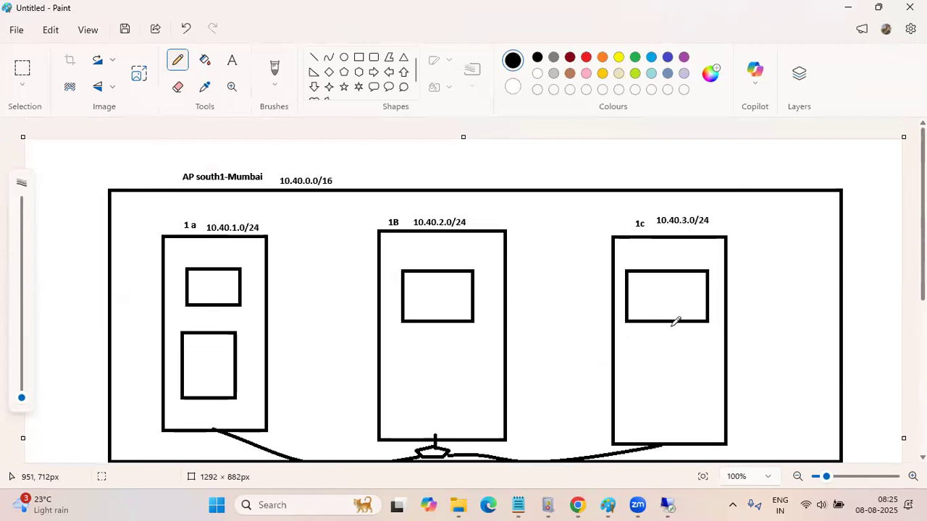
scroll(675, 322, down, 4)
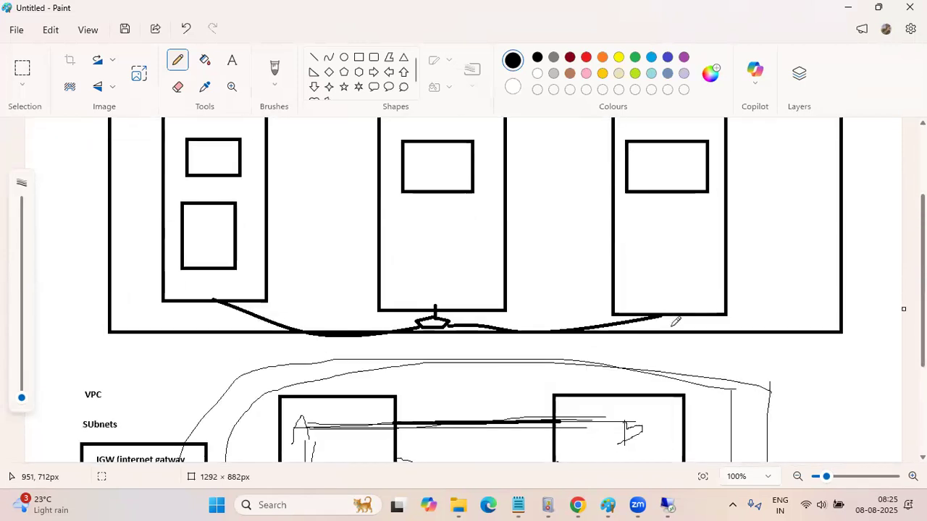
Switch to Chrome and show the Your VPCs list in the VPC console
click(852, 11)
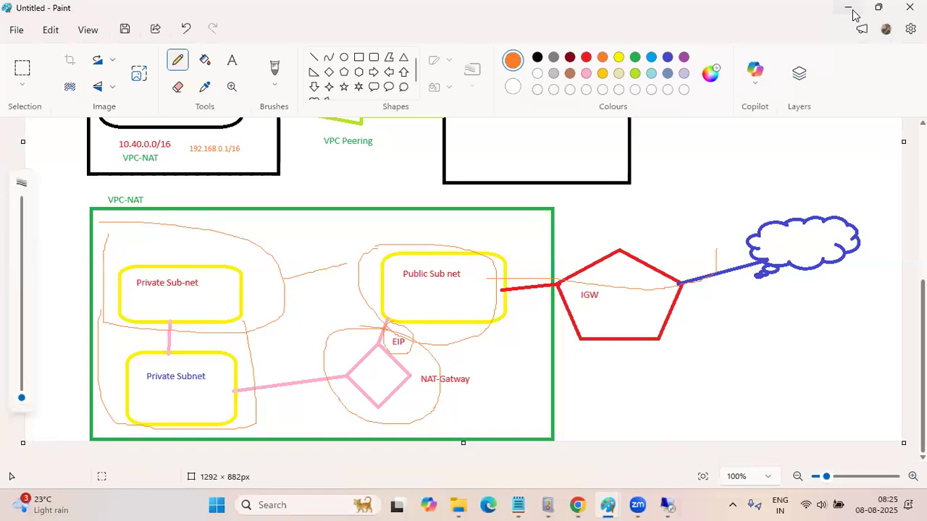
click(852, 10)
click(852, 12)
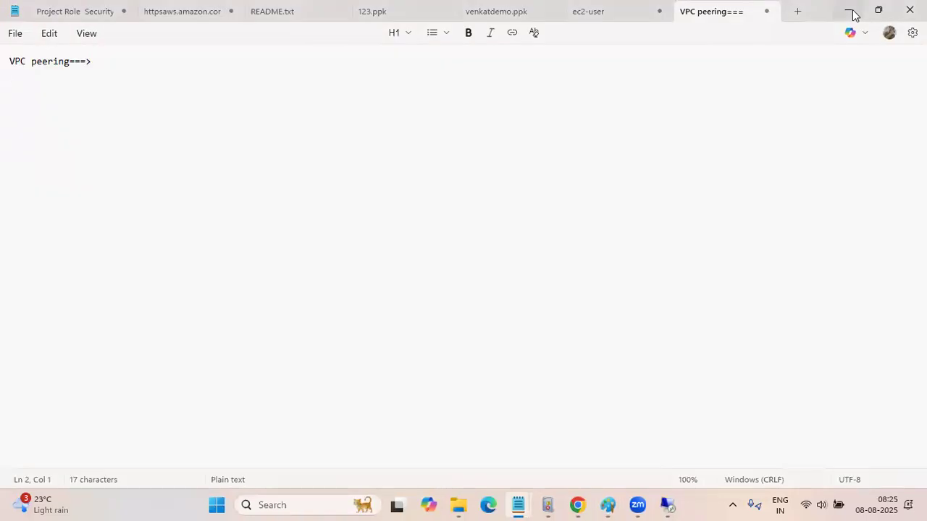
click(852, 12)
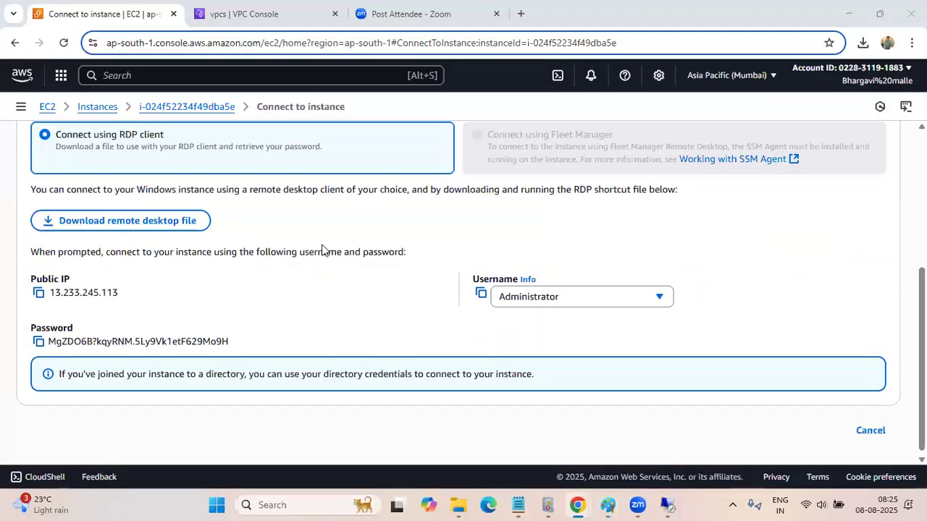
scroll(320, 251, up, 5)
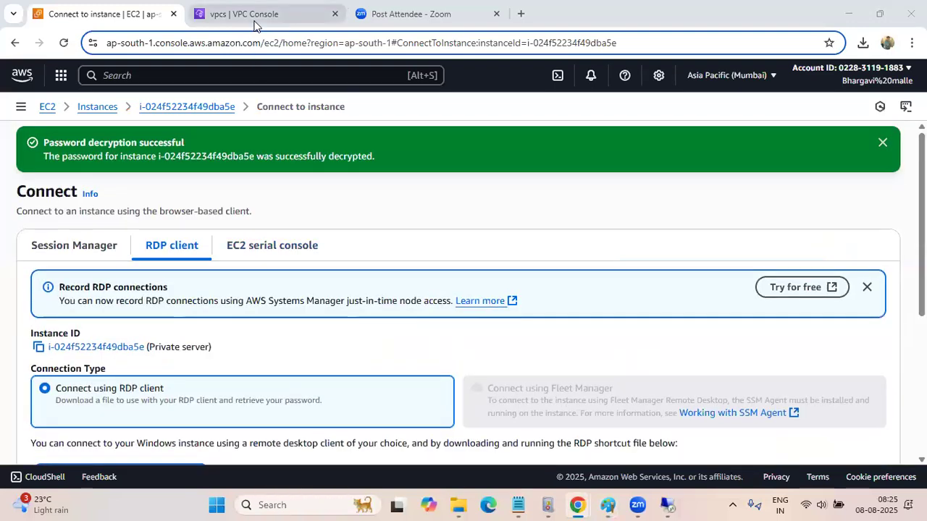
click(253, 13)
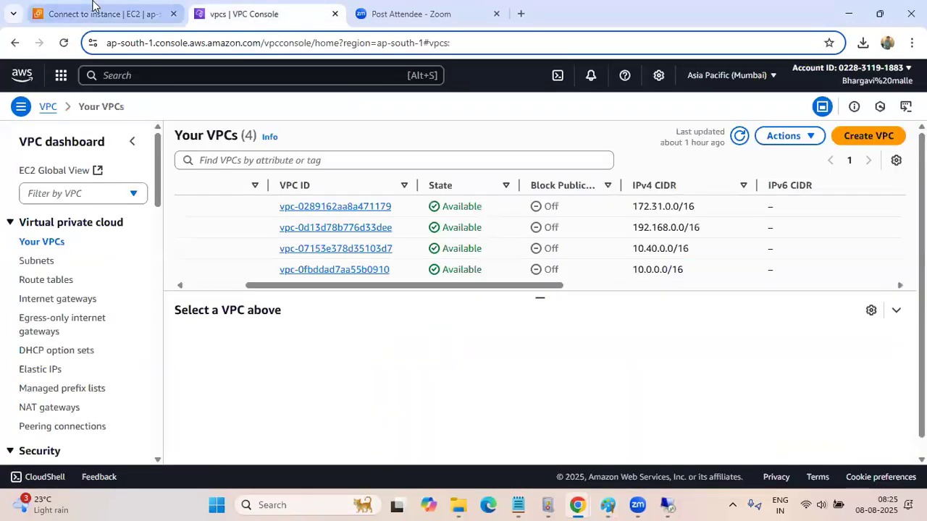
Switch back to the Paint window holding the Mumbai and Ohio VPC peering diagram
click(603, 504)
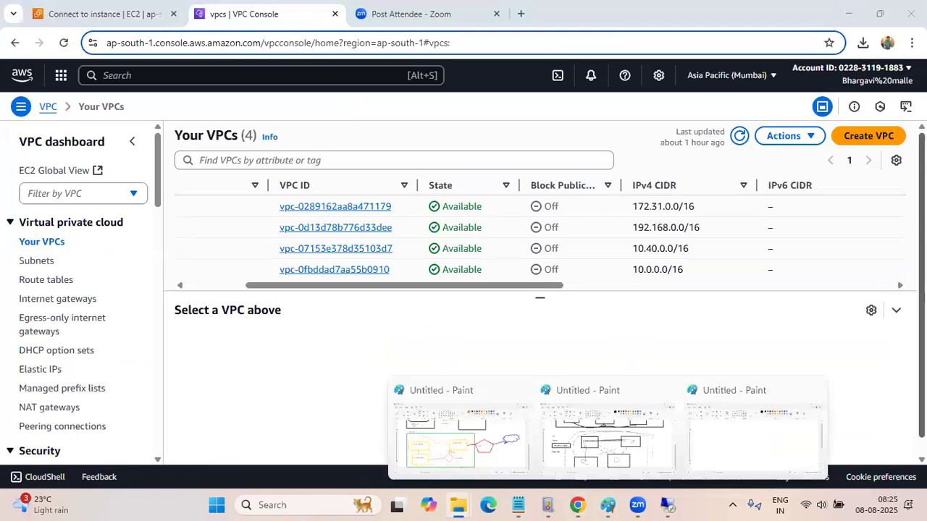
drag(922, 347, 922, 377)
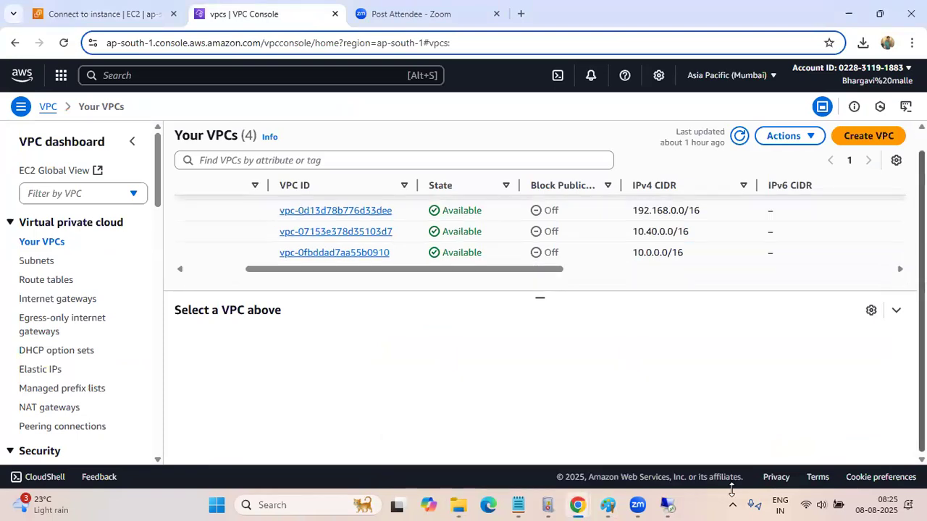
click(607, 505)
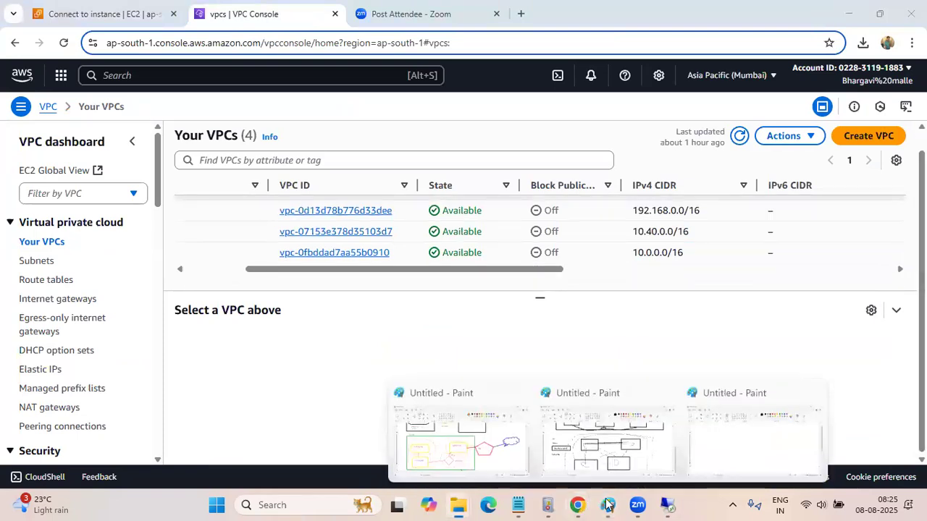
click(457, 456)
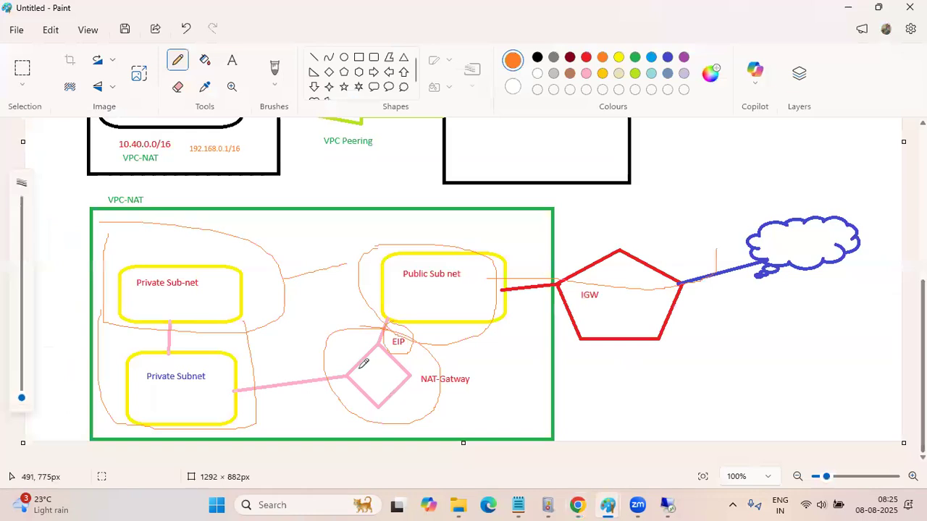
scroll(364, 363, up, 5)
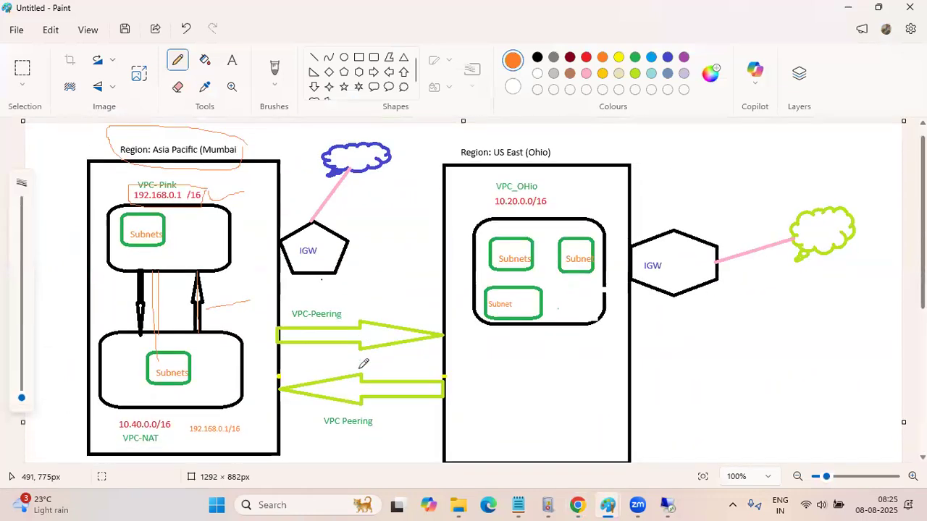
Close the orange pencil outline around the Mumbai region label and add a stroke beside the VPC-Pink label
scroll(364, 364, up, 1)
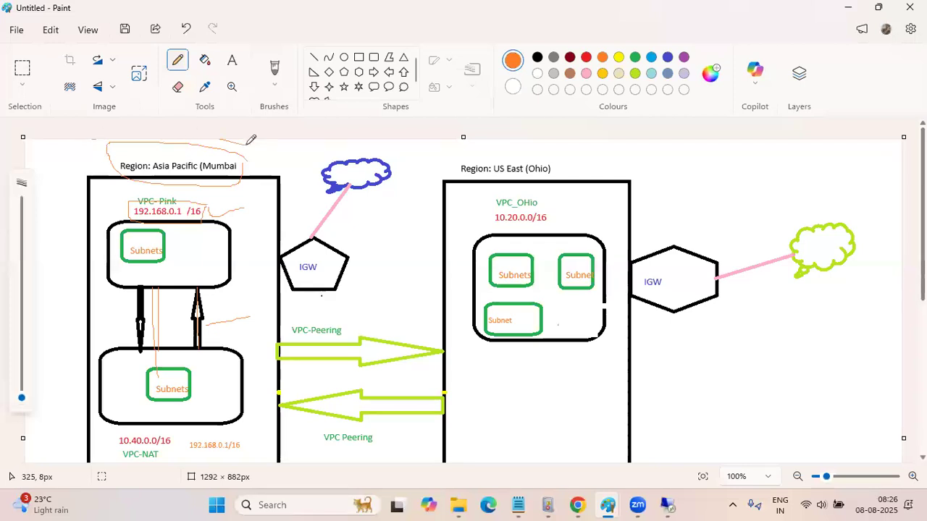
drag(246, 143, 249, 174)
drag(137, 189, 133, 211)
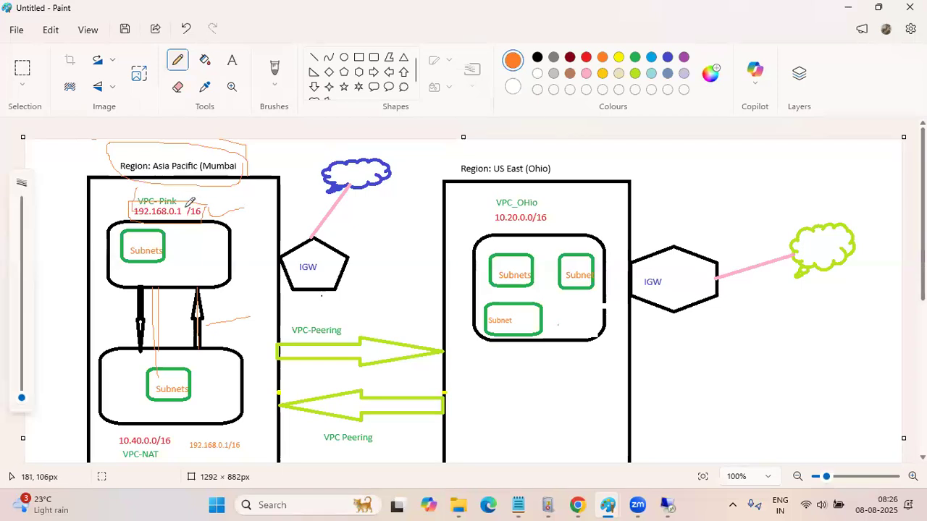
Label the two Mumbai VPC boxes A and B in orange pencil and add a tick mark beside each
drag(190, 254, 193, 248)
mouse_move(118, 366)
mouse_down()
mouse_move(119, 387)
mouse_move(131, 372)
mouse_move(120, 377)
mouse_move(122, 392)
mouse_up()
drag(233, 266, 270, 241)
drag(245, 396, 288, 358)
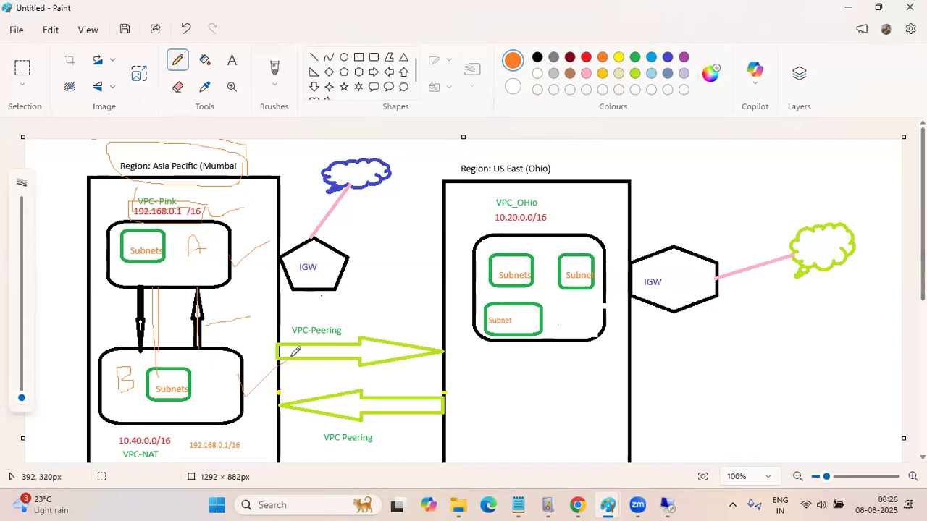
Write 50 beside box A and 100 inside box B in orange pencil
mouse_move(243, 227)
mouse_down()
mouse_move(236, 244)
mouse_move(256, 224)
mouse_move(265, 234)
mouse_move(246, 244)
mouse_up()
mouse_move(205, 361)
mouse_down()
mouse_move(215, 371)
mouse_move(208, 359)
mouse_up()
mouse_move(221, 358)
mouse_down()
mouse_move(228, 371)
mouse_move(224, 357)
mouse_up()
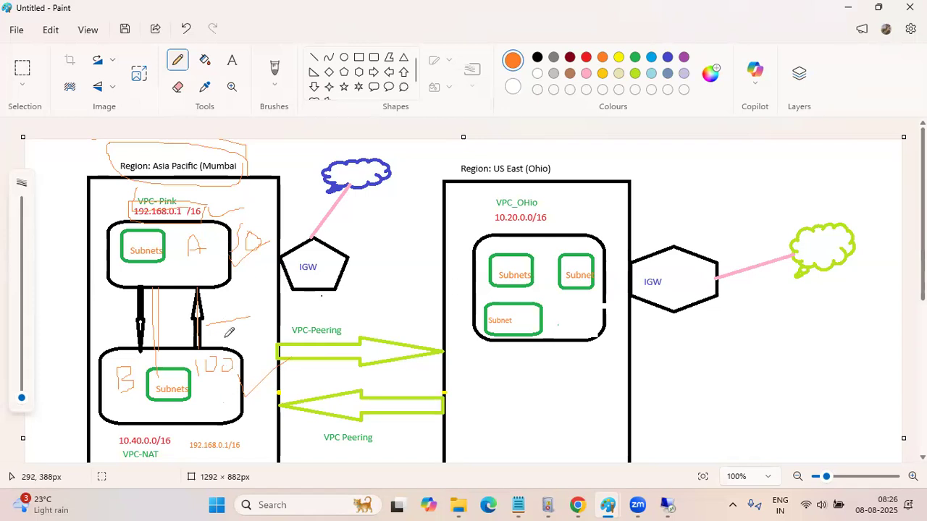
Sketch two vertical orange lines linking boxes A and B between the black arrows
scroll(199, 274, down, 3)
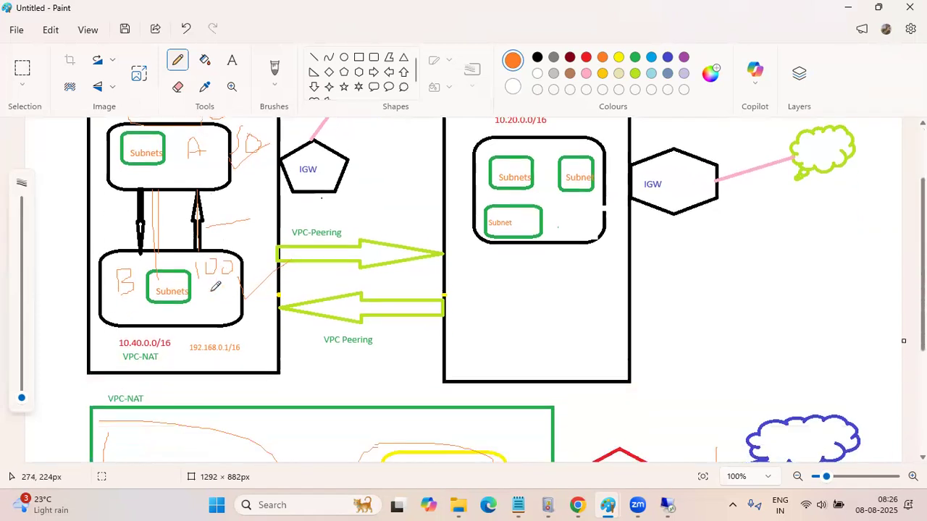
scroll(200, 273, up, 2)
scroll(200, 273, up, 2)
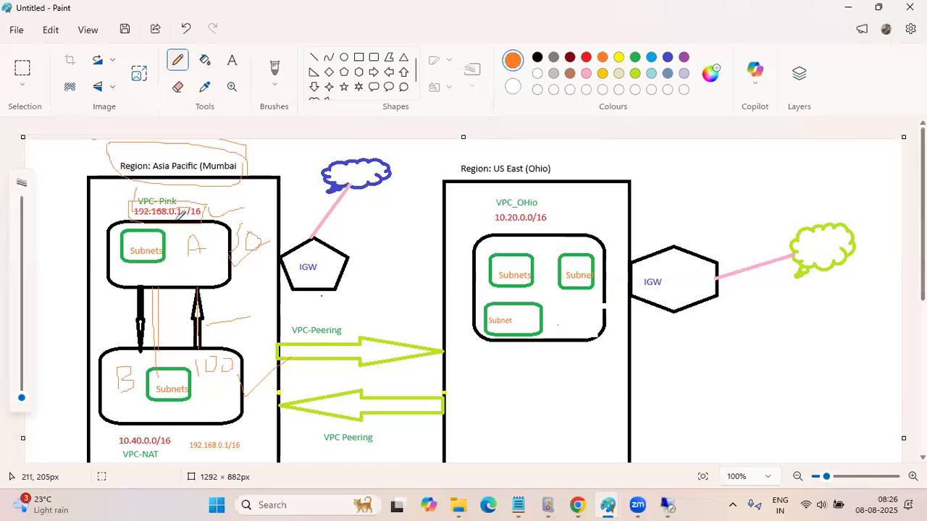
scroll(193, 266, down, 3)
drag(173, 189, 174, 239)
drag(187, 197, 187, 246)
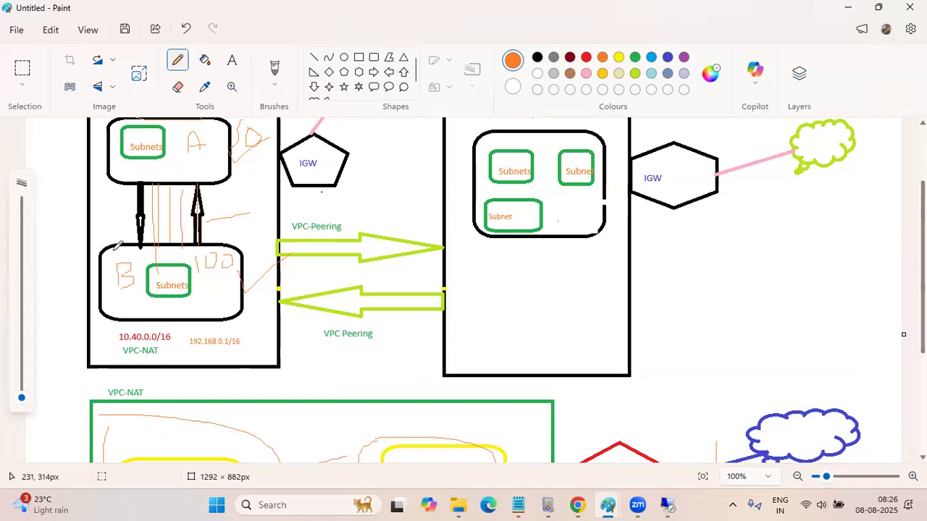
Outline the US East (Ohio) region label in orange pencil and add a mark beside each of the two region boxes
scroll(115, 257, up, 3)
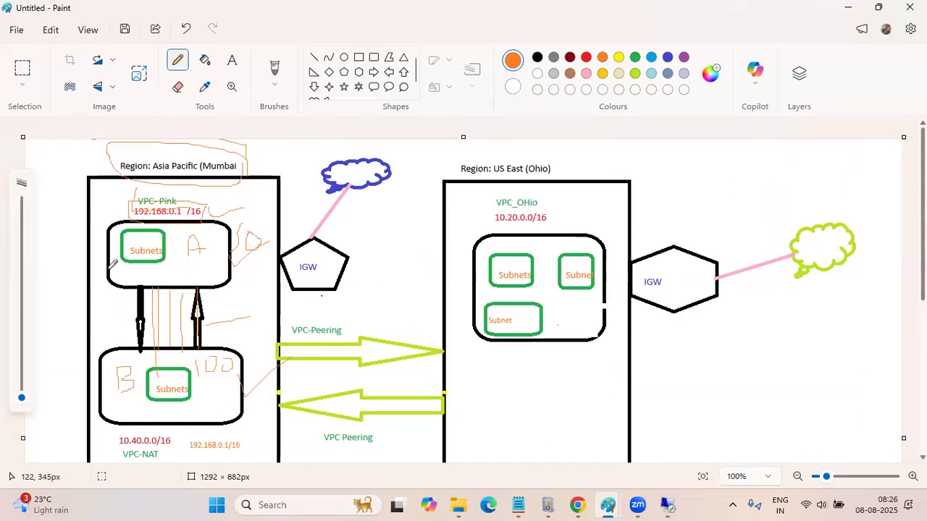
mouse_move(569, 161)
mouse_down()
mouse_move(570, 175)
mouse_move(450, 156)
mouse_move(449, 176)
mouse_up()
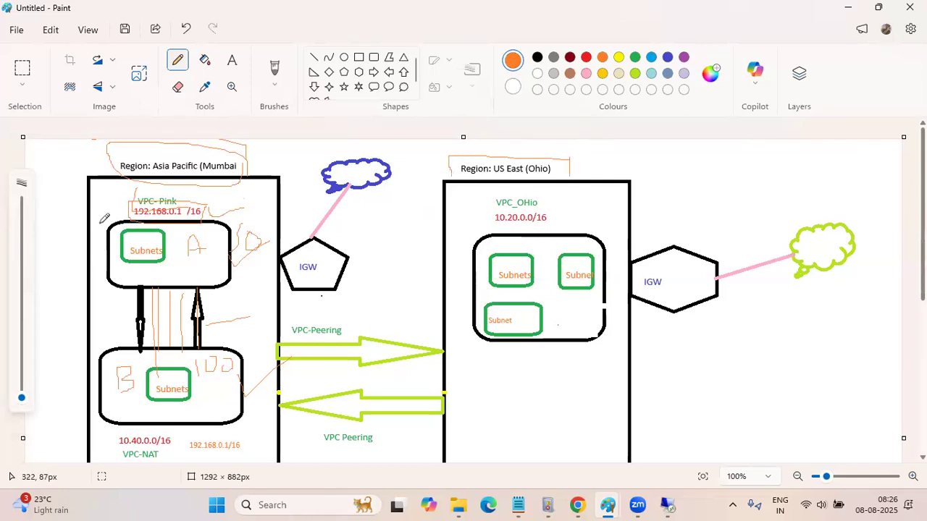
drag(61, 186, 65, 214)
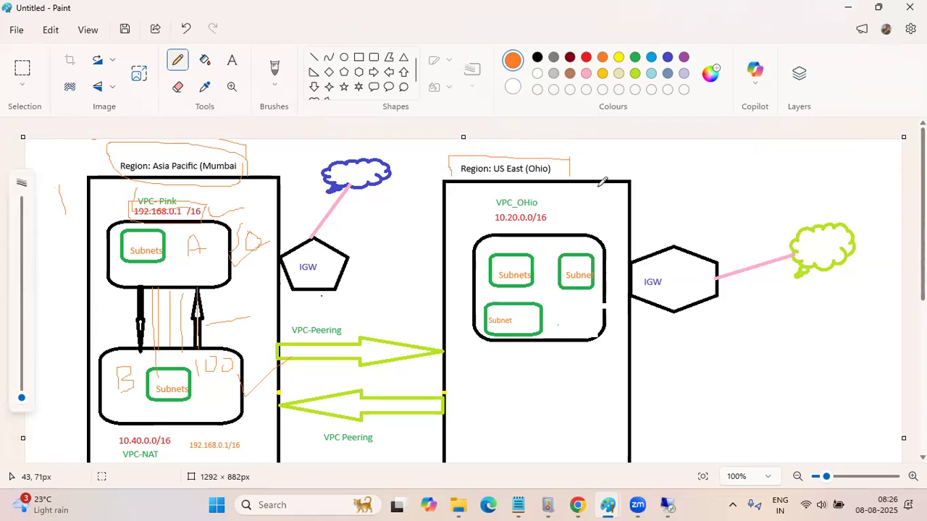
drag(679, 166, 715, 171)
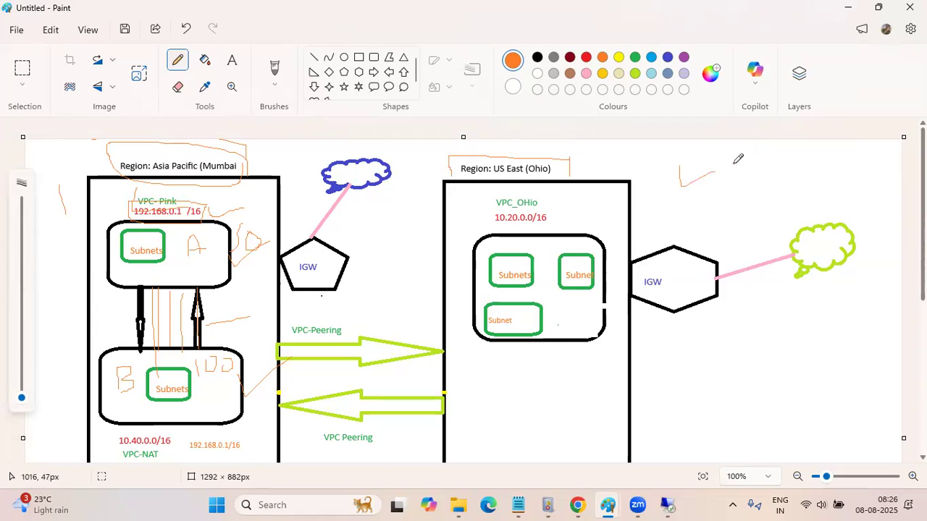
Sketch an orange line from the Ohio region box to the Mumbai region box, above the Mumbai IGW
scroll(273, 269, down, 2)
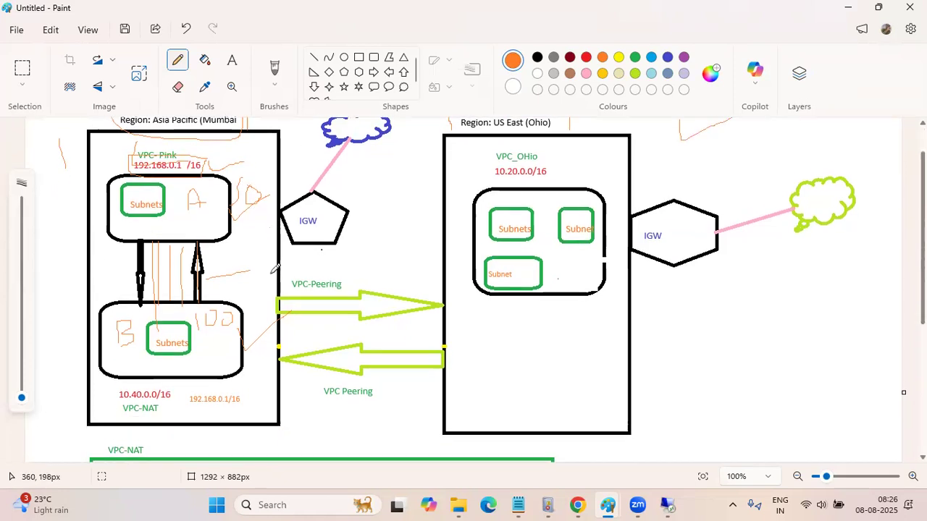
scroll(376, 239, up, 2)
drag(449, 211, 281, 220)
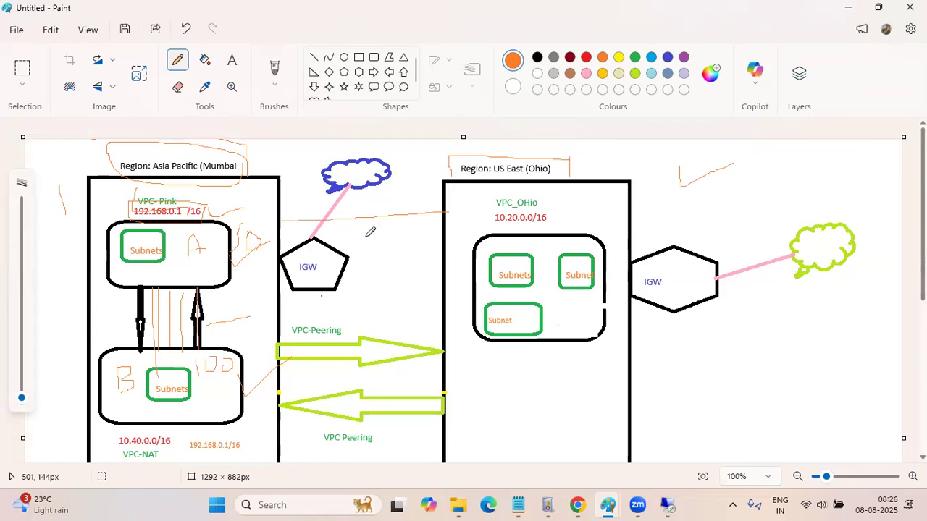
scroll(370, 231, down, 1)
scroll(370, 231, up, 1)
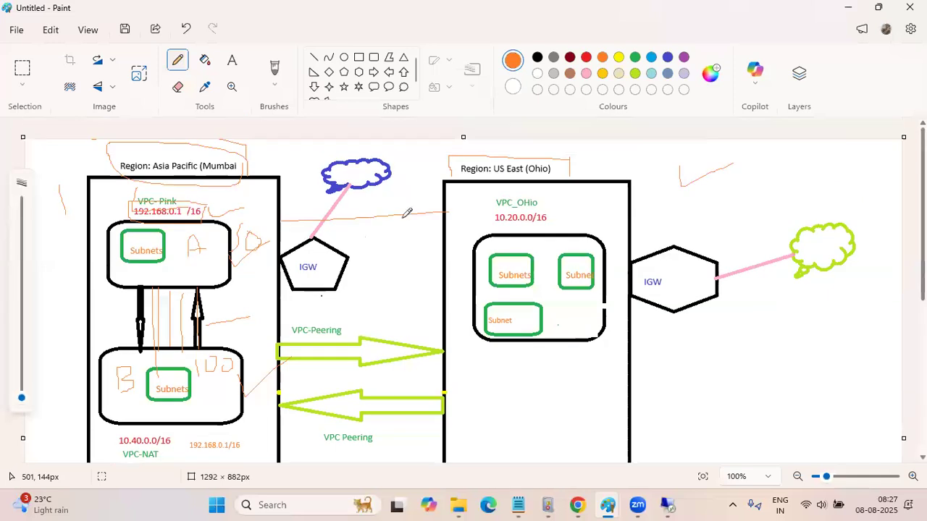
Sketch a long vertical orange line from the Ohio tick mark down past the Ohio IGW's outer edge
drag(725, 167, 737, 358)
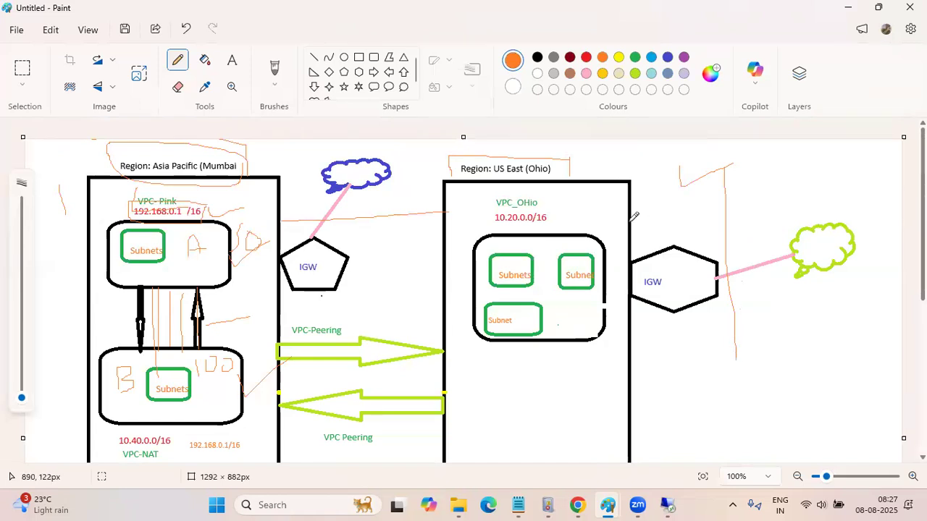
scroll(633, 216, down, 2)
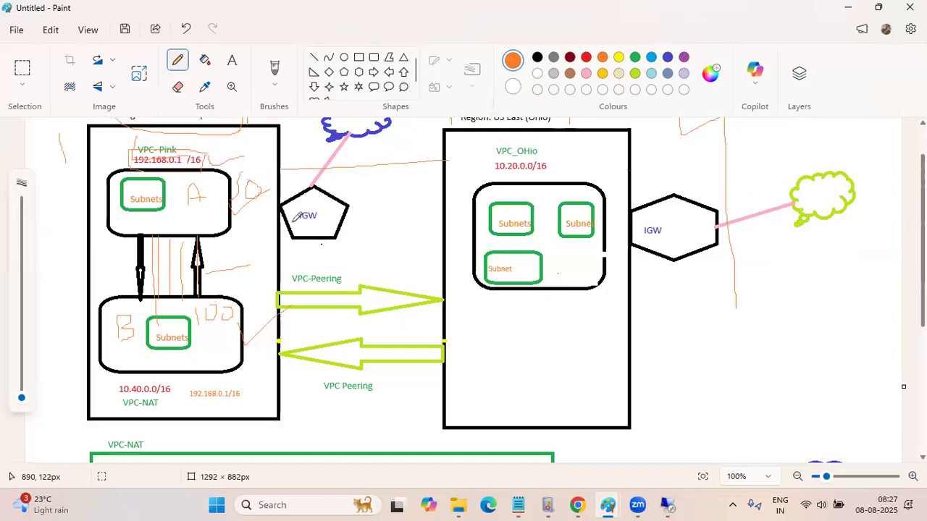
scroll(331, 259, up, 2)
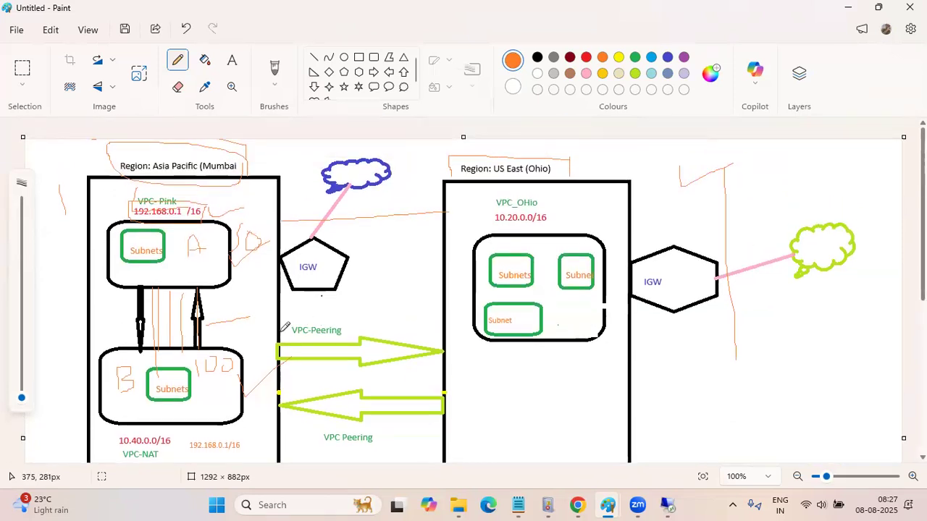
Sketch several slanted orange lines from box B and the VPC-Peering label in Mumbai across to the Ohio region box
drag(290, 323, 402, 304)
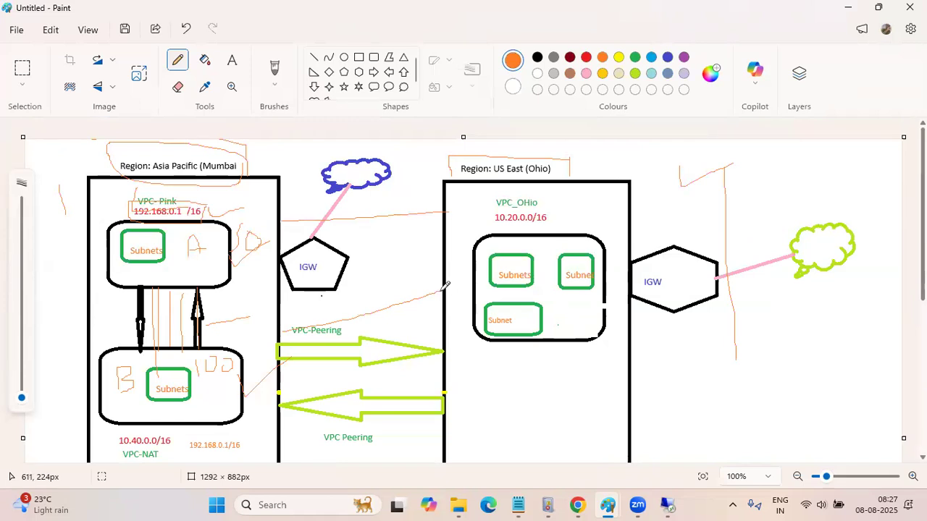
mouse_move(341, 329)
mouse_down()
mouse_move(448, 305)
mouse_move(447, 333)
mouse_up()
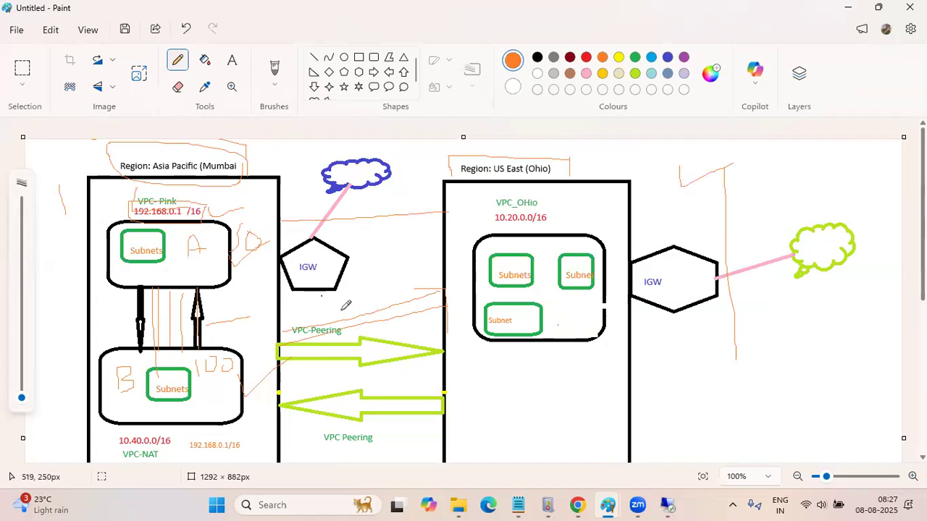
drag(306, 318, 499, 284)
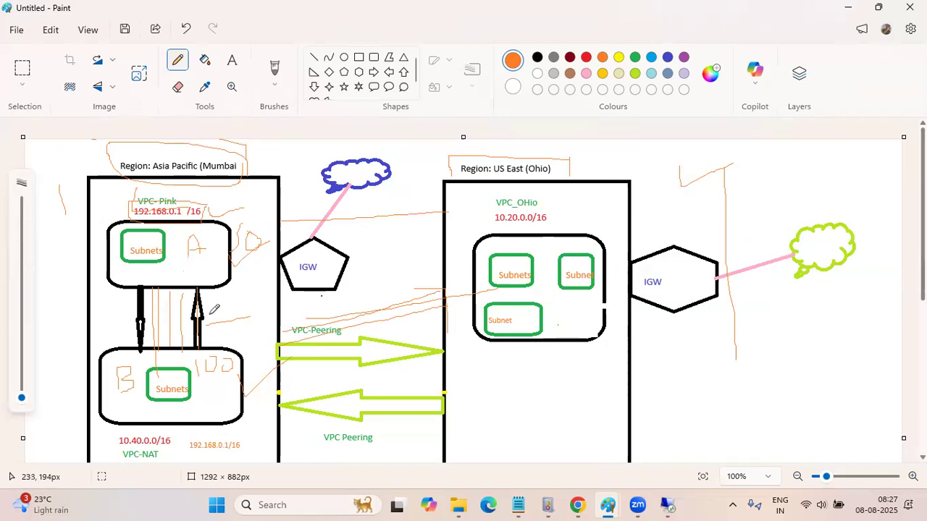
drag(253, 361, 471, 280)
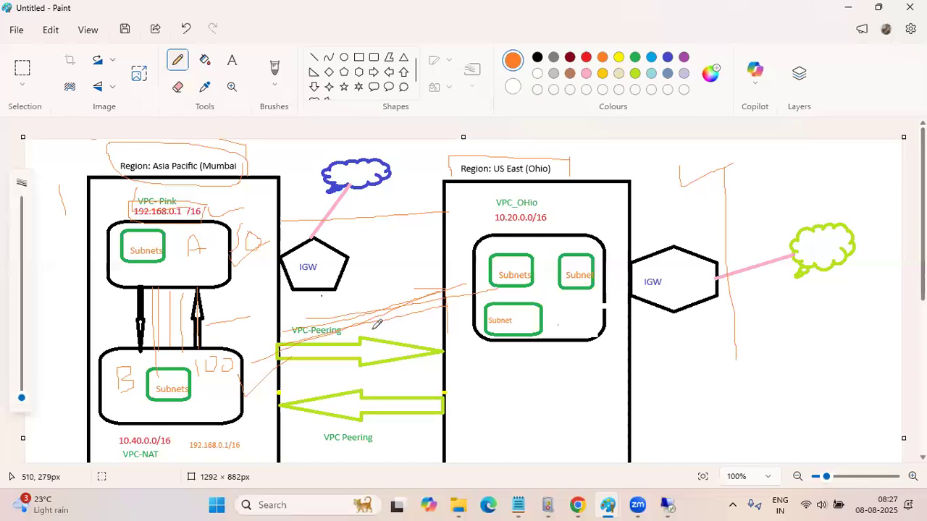
scroll(376, 324, down, 2)
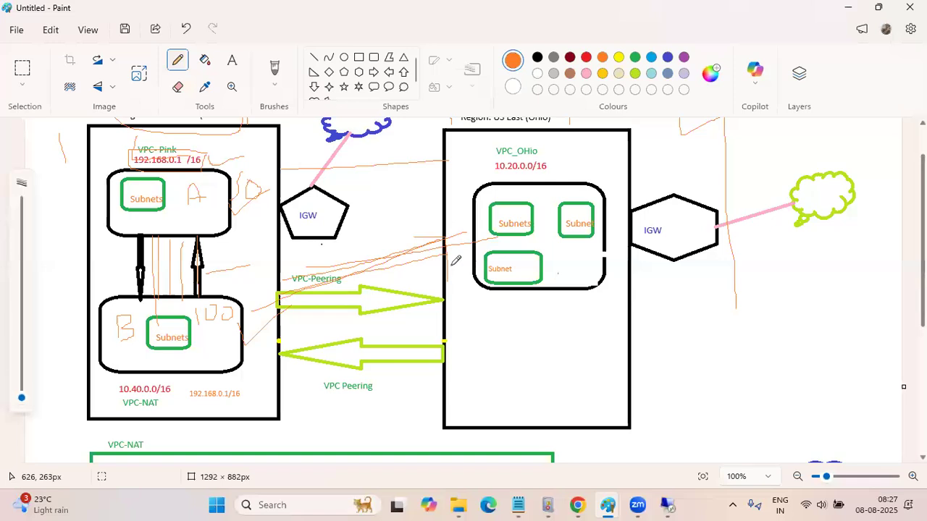
scroll(456, 261, down, 5)
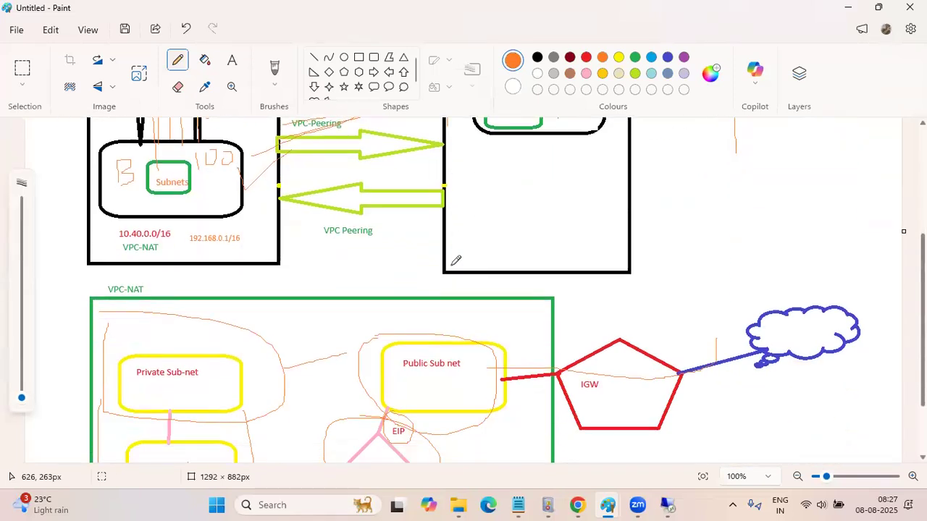
scroll(456, 261, up, 3)
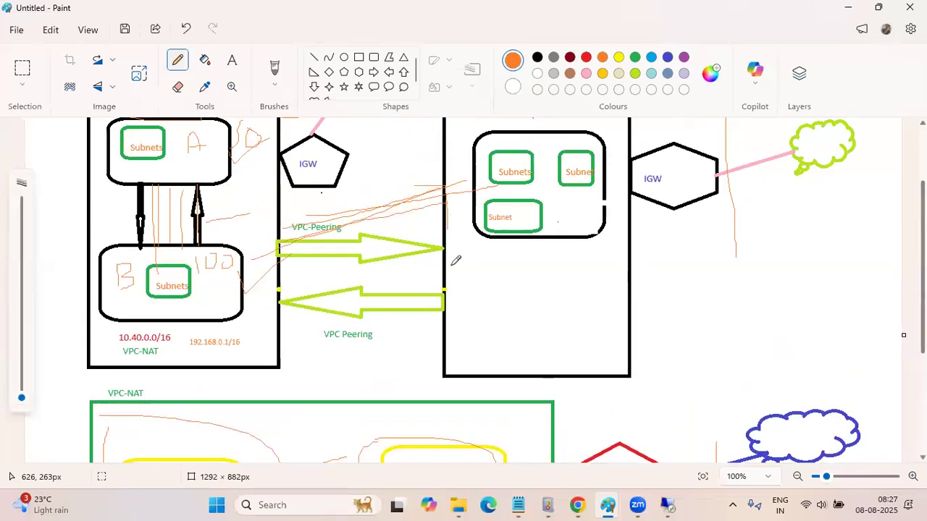
scroll(456, 260, up, 3)
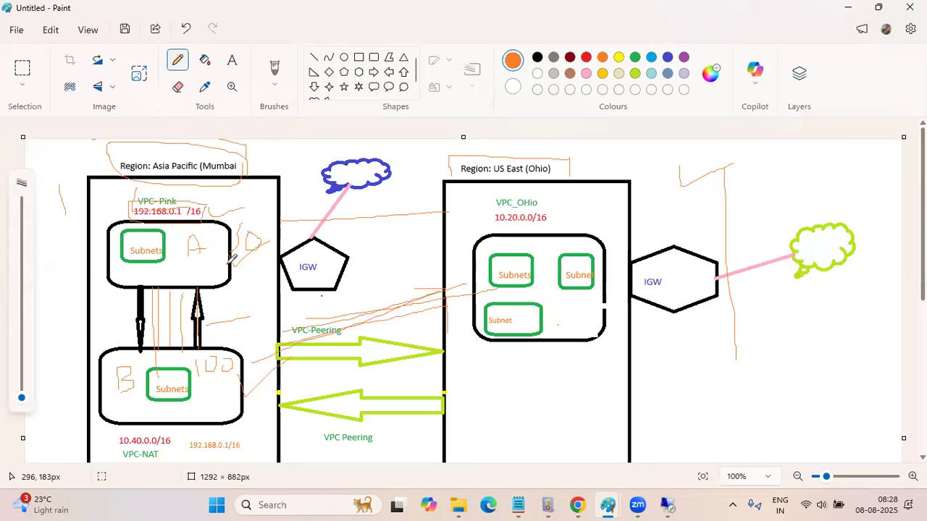
Switch to the drawing with boxes A to D and sketch more black connecting lines for A–D, A–B, B–C and C–D
mouse_move(609, 506)
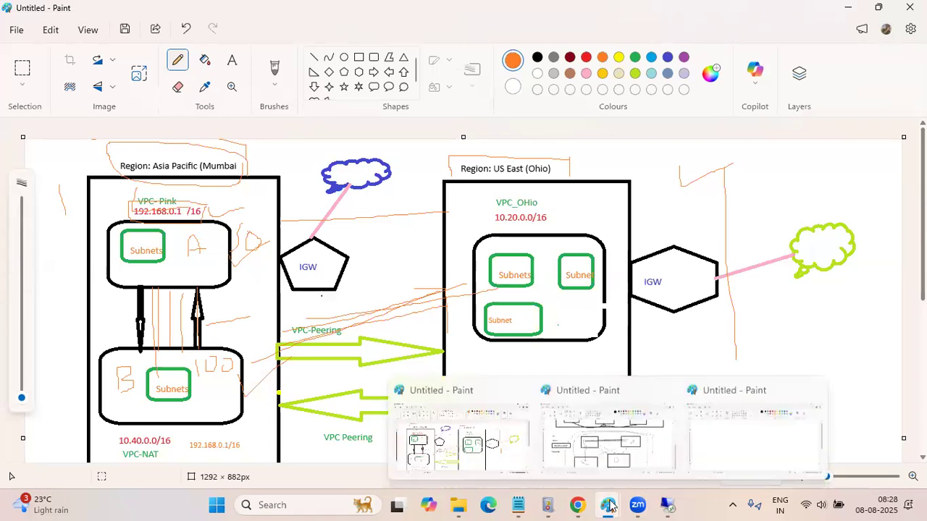
click(619, 456)
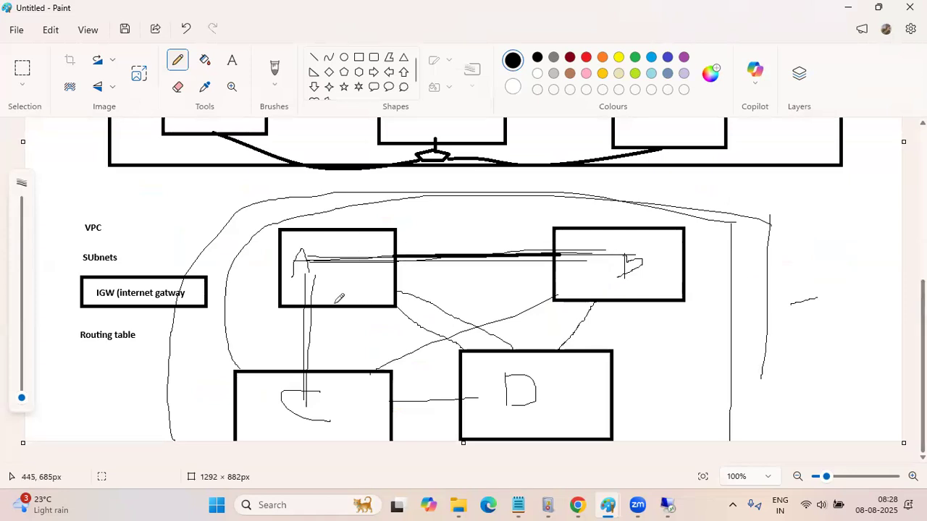
drag(349, 281, 497, 399)
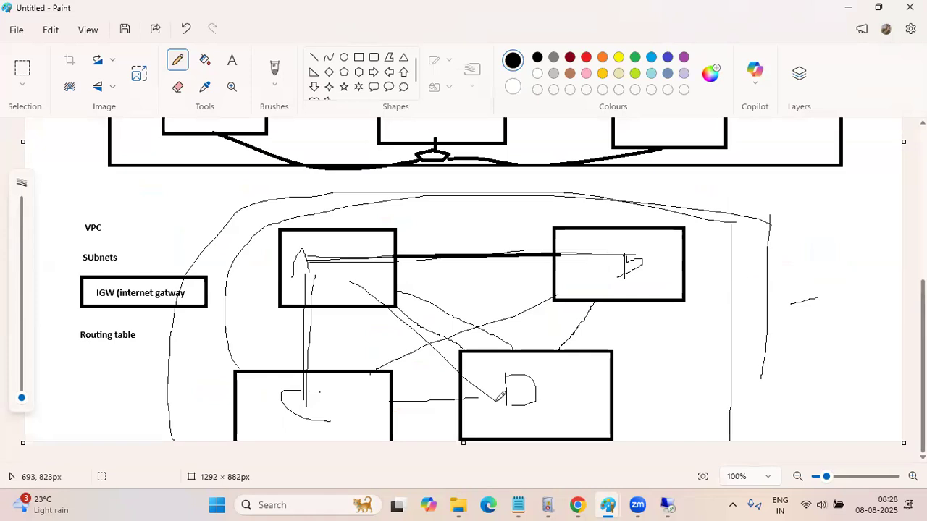
drag(332, 271, 456, 333)
drag(321, 258, 574, 251)
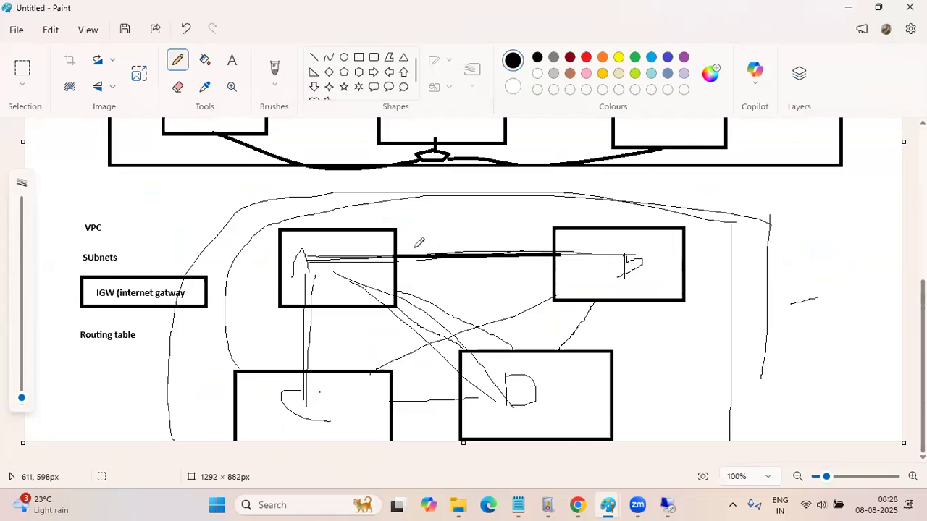
mouse_move(398, 251)
mouse_down()
mouse_move(564, 250)
mouse_move(329, 403)
mouse_up()
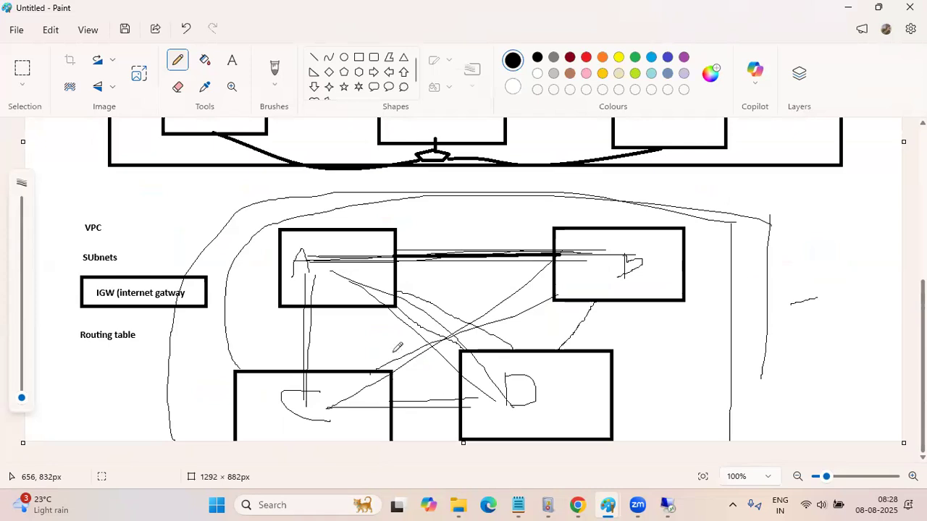
drag(324, 275, 492, 372)
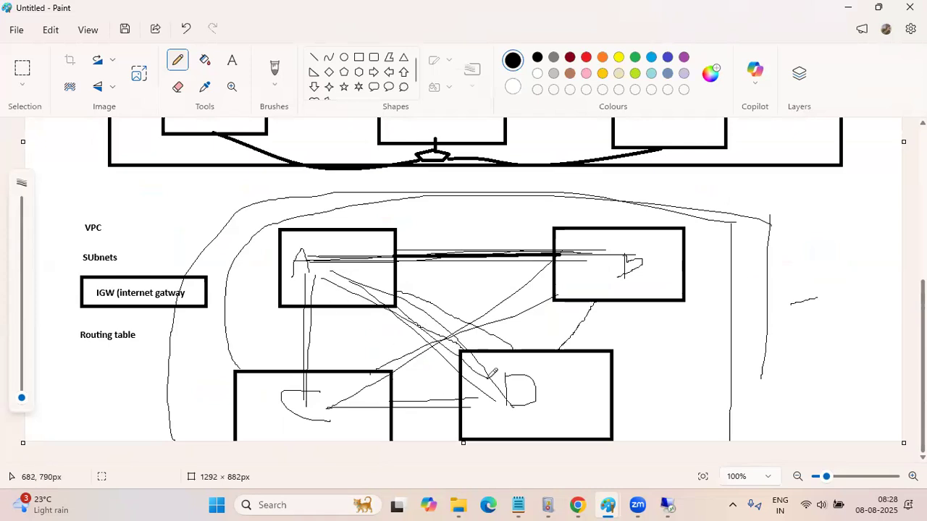
Return to the Mumbai and Ohio drawing and sketch two horizontal orange lines from box A to the Ohio VPC box
click(607, 505)
click(524, 464)
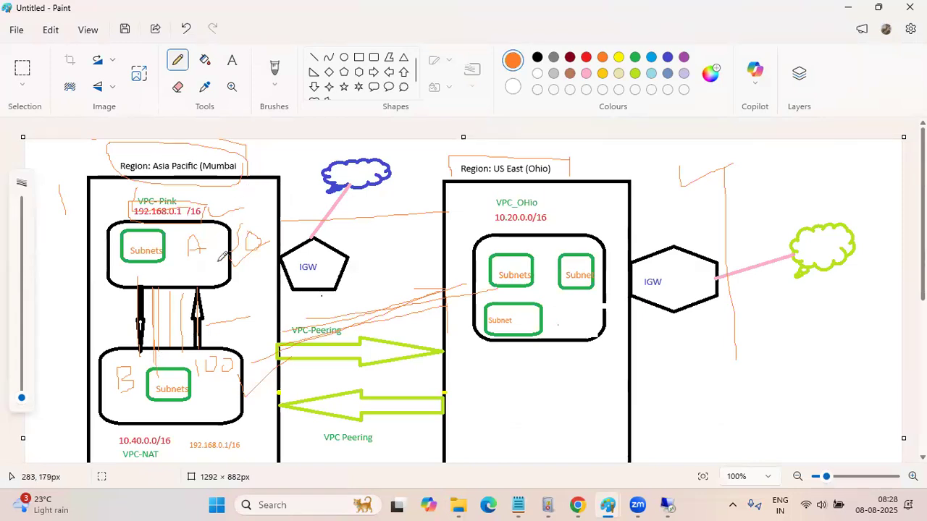
drag(220, 260, 477, 262)
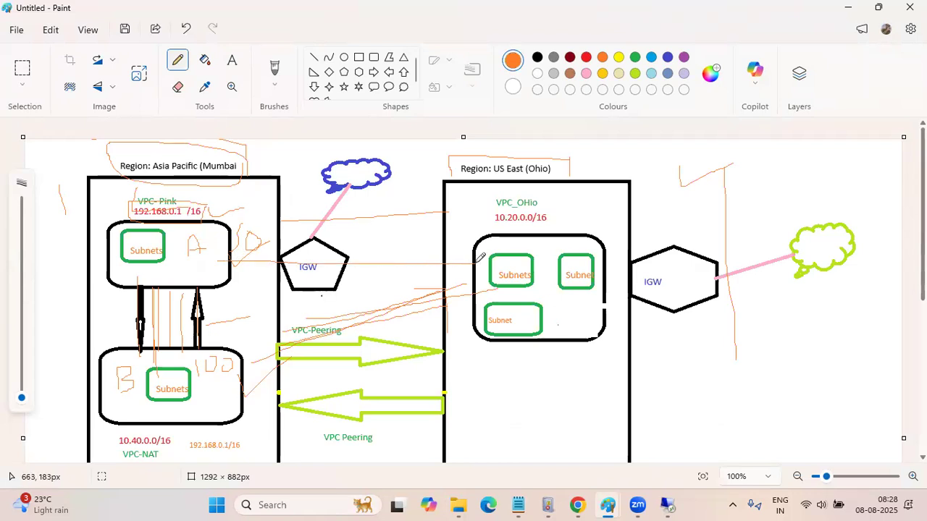
drag(216, 268, 482, 265)
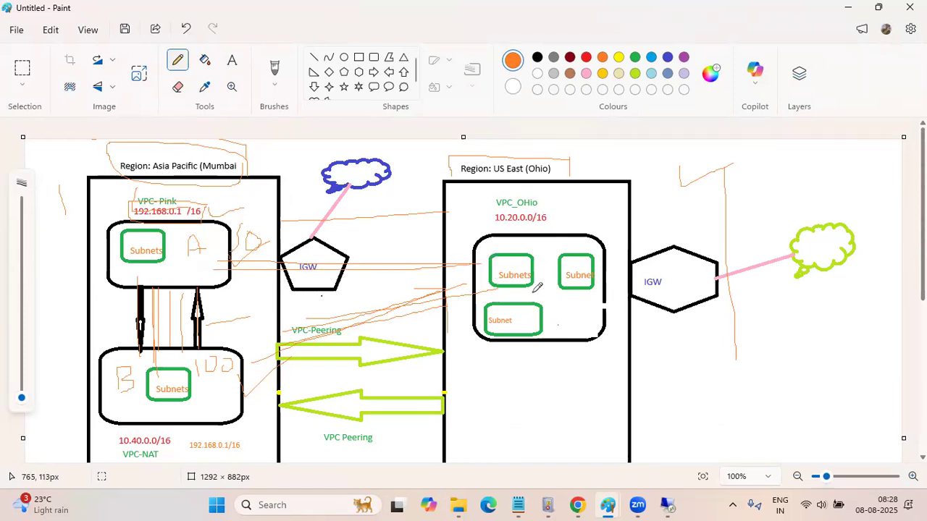
Circle the VPC_OHio and VPC-NAT labels in orange and link the Ohio VPC box to box B with slanted orange lines
mouse_move(563, 199)
mouse_down()
mouse_move(483, 189)
mouse_move(533, 210)
mouse_move(568, 200)
mouse_up()
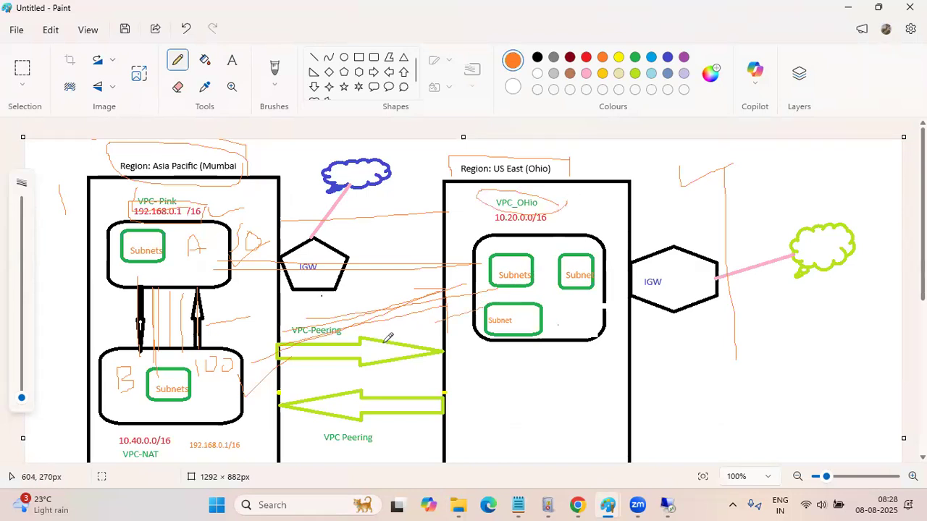
drag(234, 390, 229, 392)
mouse_move(160, 462)
mouse_down()
mouse_move(170, 460)
mouse_move(115, 421)
mouse_up()
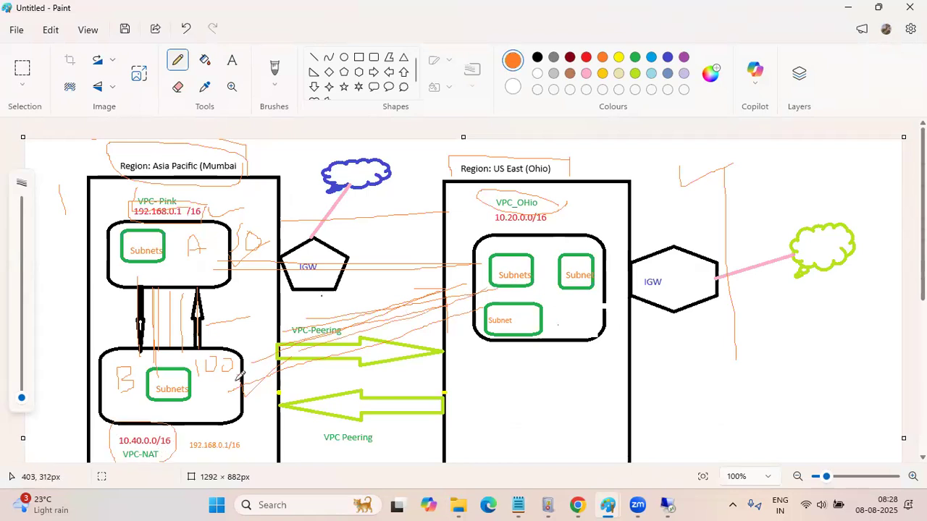
scroll(439, 365, down, 5)
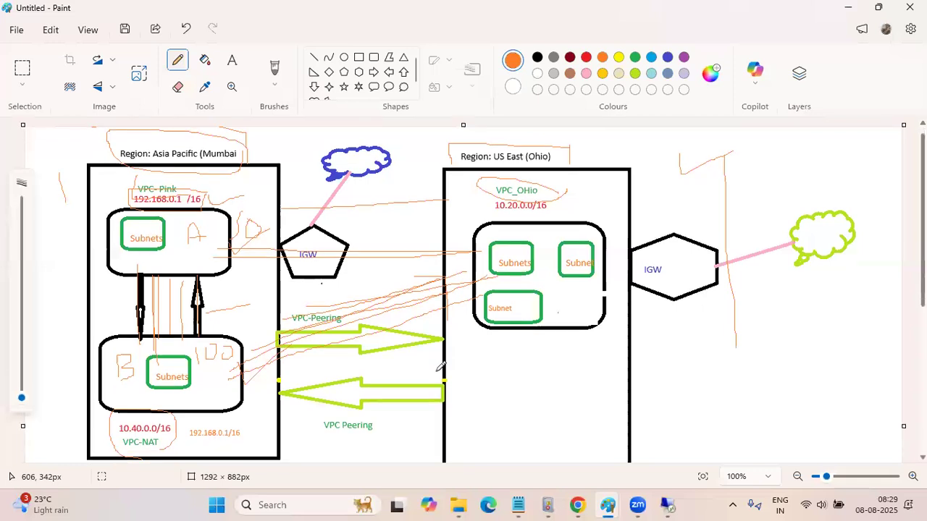
scroll(440, 366, down, 1)
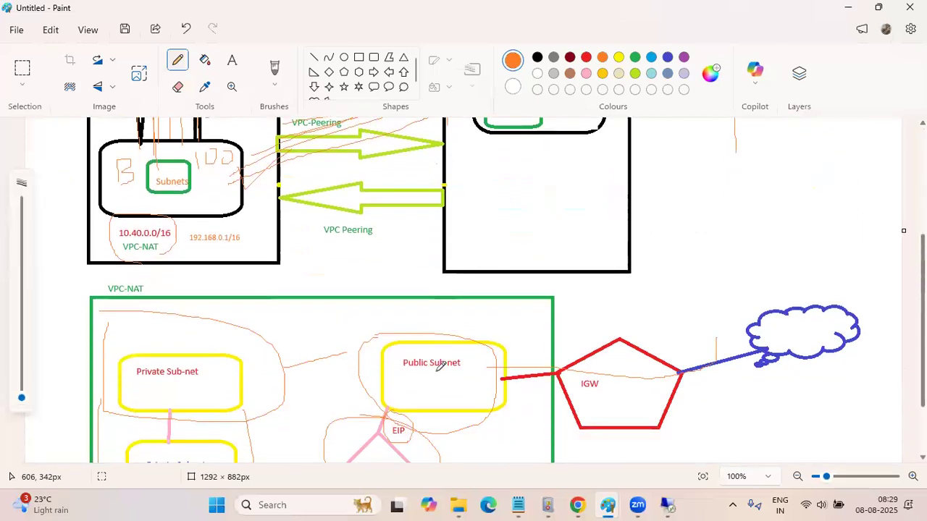
scroll(439, 366, up, 1)
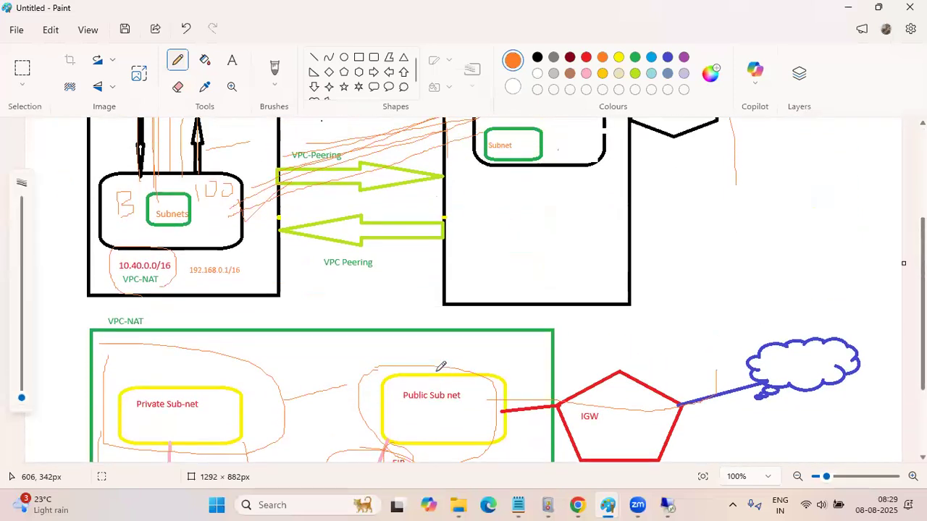
scroll(440, 366, up, 2)
scroll(440, 366, down, 5)
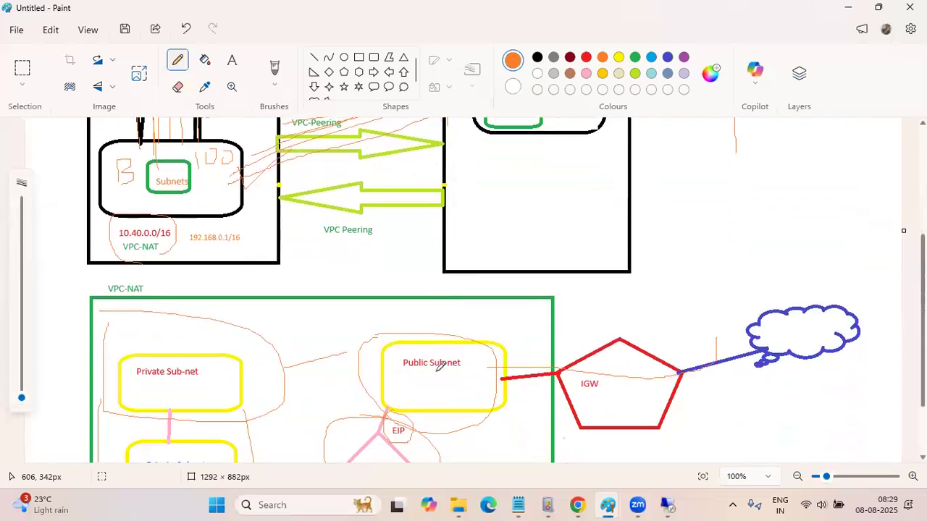
Switch to the AWS VPC console in Chrome, open the PInk VPC and examine its details and resource map
mouse_move(579, 505)
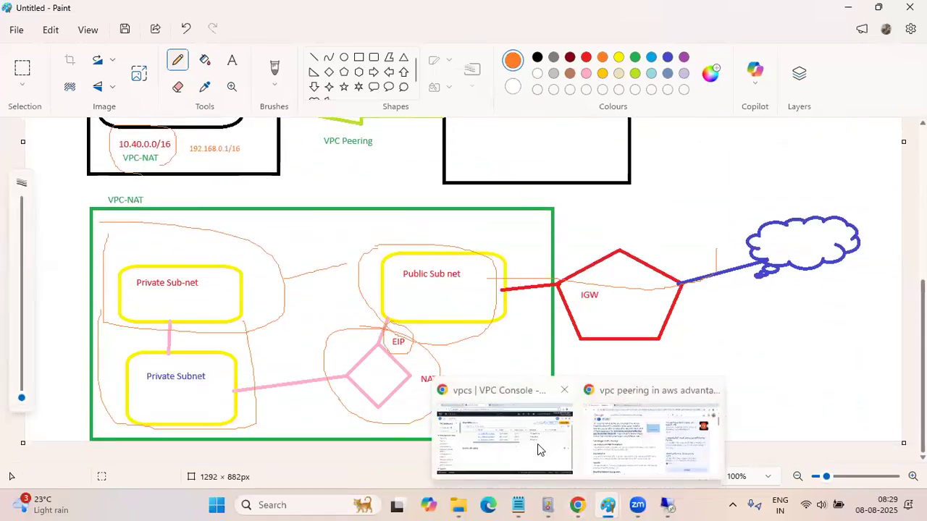
click(539, 454)
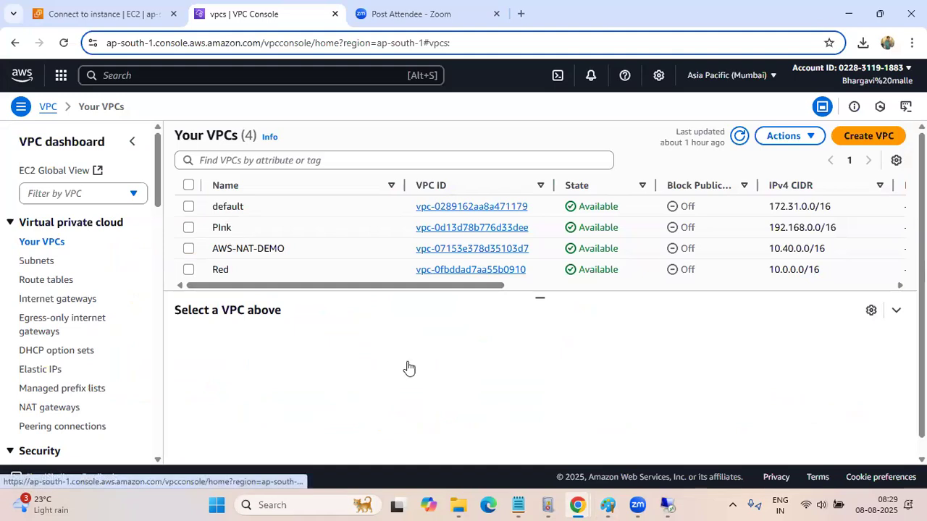
scroll(409, 367, down, 3)
scroll(409, 367, up, 2)
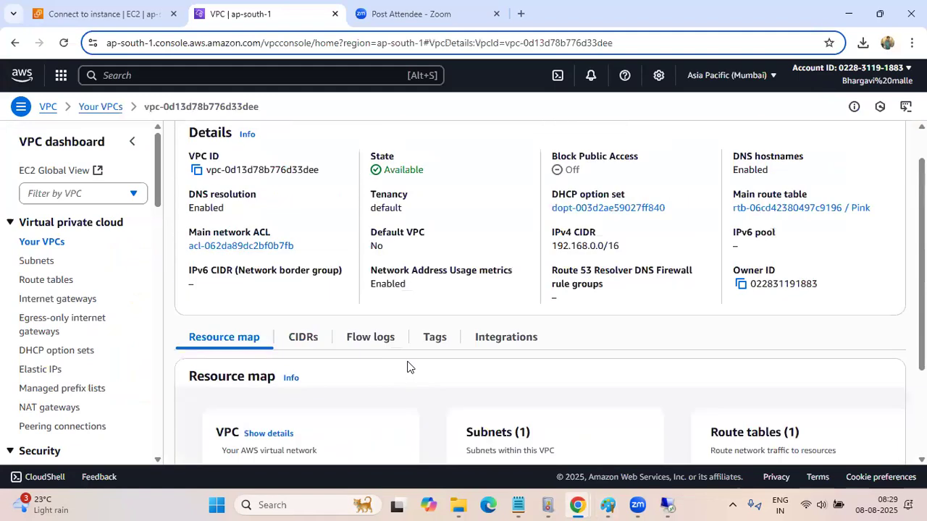
scroll(407, 367, up, 1)
scroll(384, 348, down, 3)
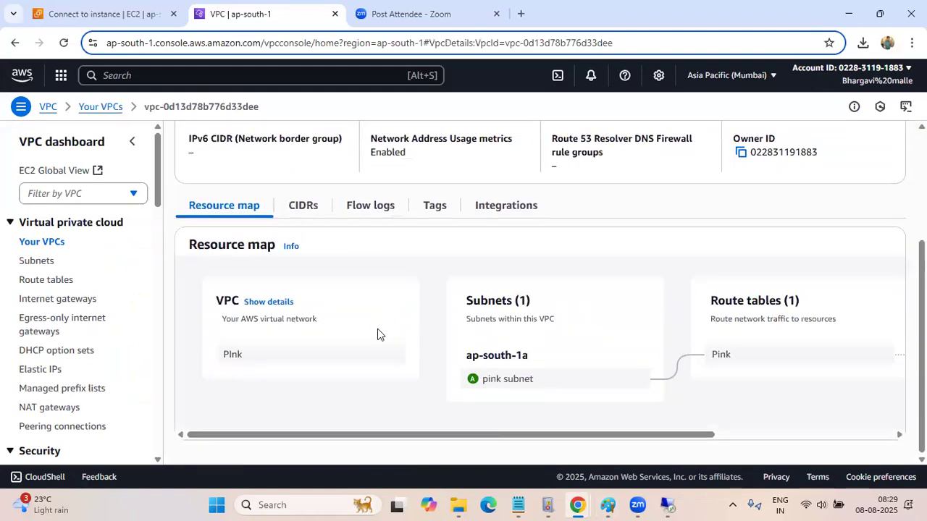
scroll(377, 334, up, 3)
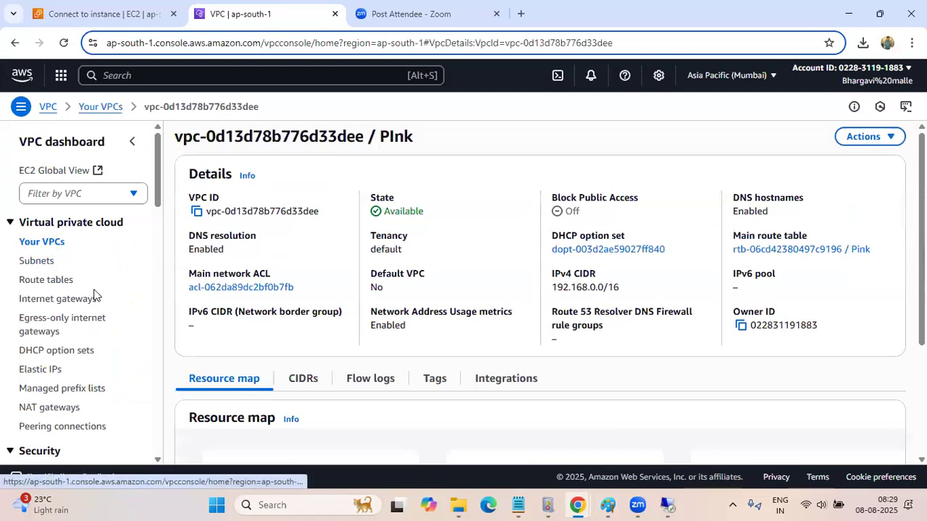
View the subnets list, then return to the VPC list and clear the selection of the PInk VPC
click(28, 265)
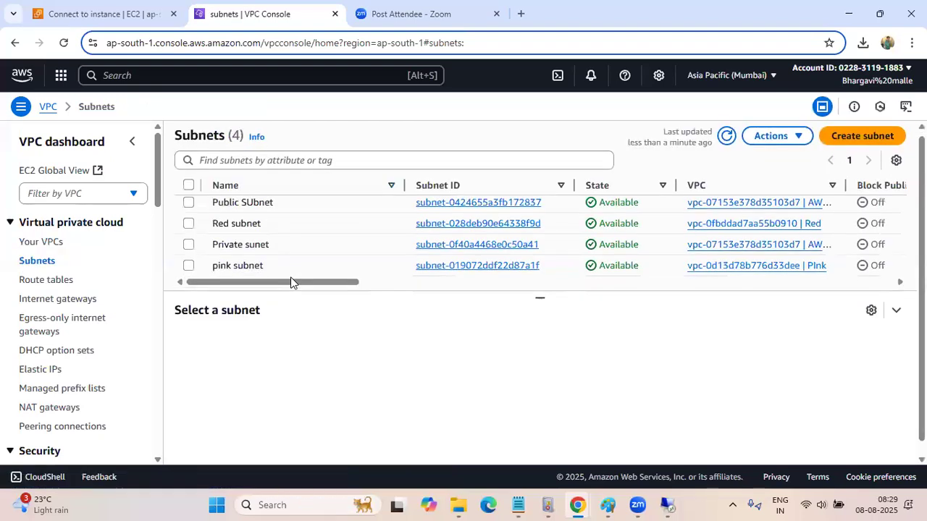
click(33, 245)
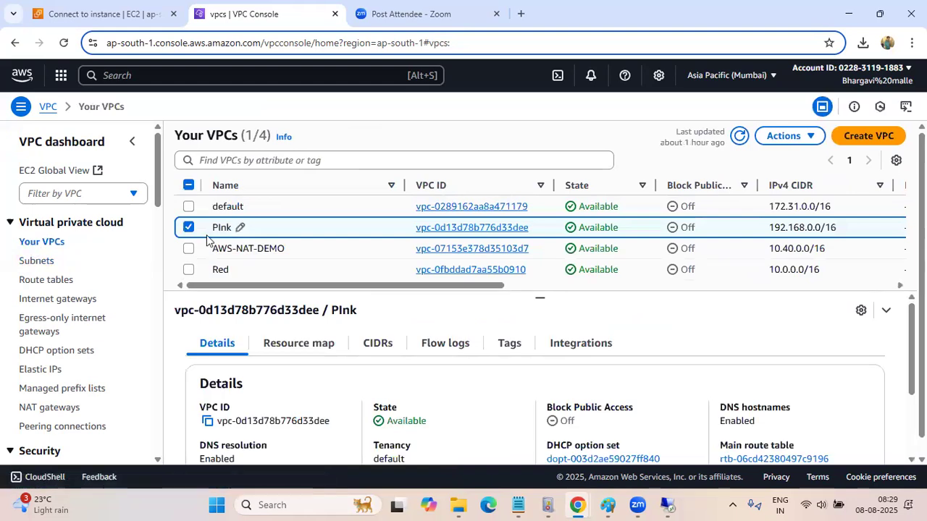
click(190, 228)
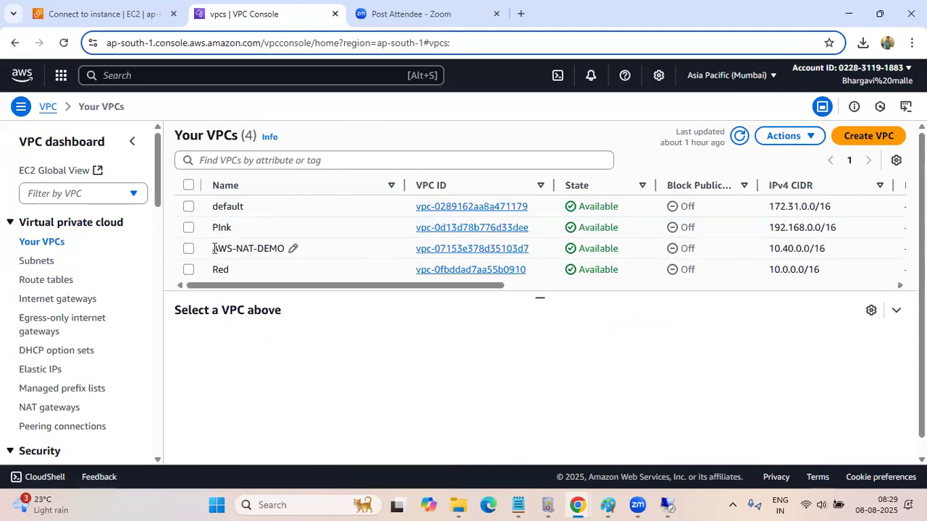
Open the AWS-NAT-DEMO VPC and examine its details and its resource map of subnets and route tables
triple_click(252, 249)
click(423, 256)
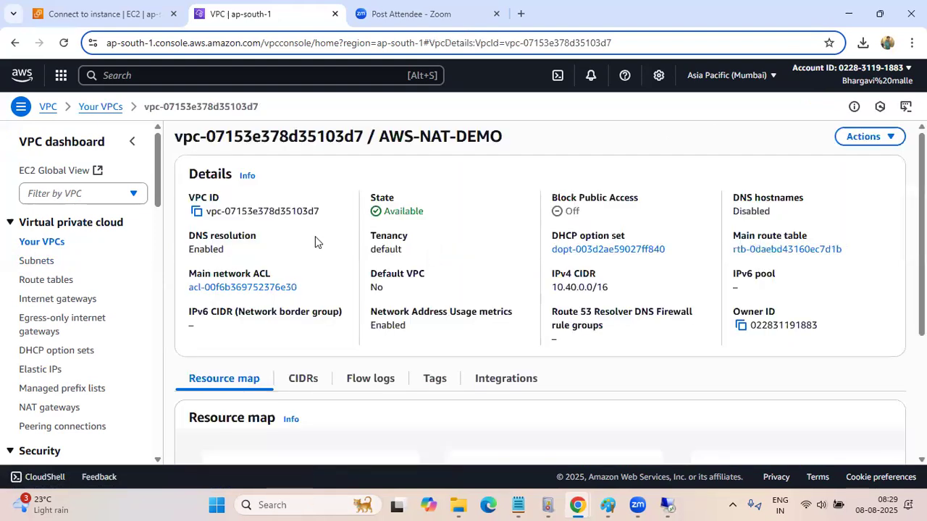
scroll(315, 242, down, 2)
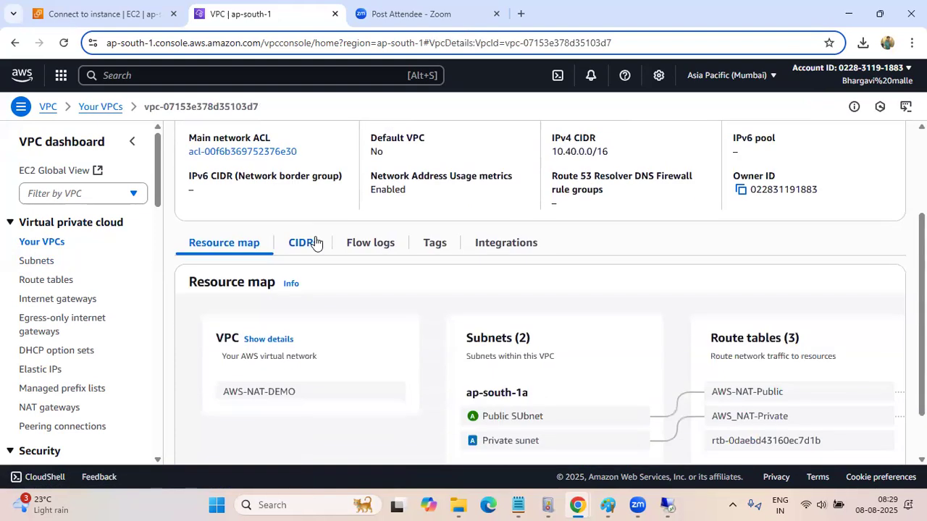
scroll(315, 242, up, 2)
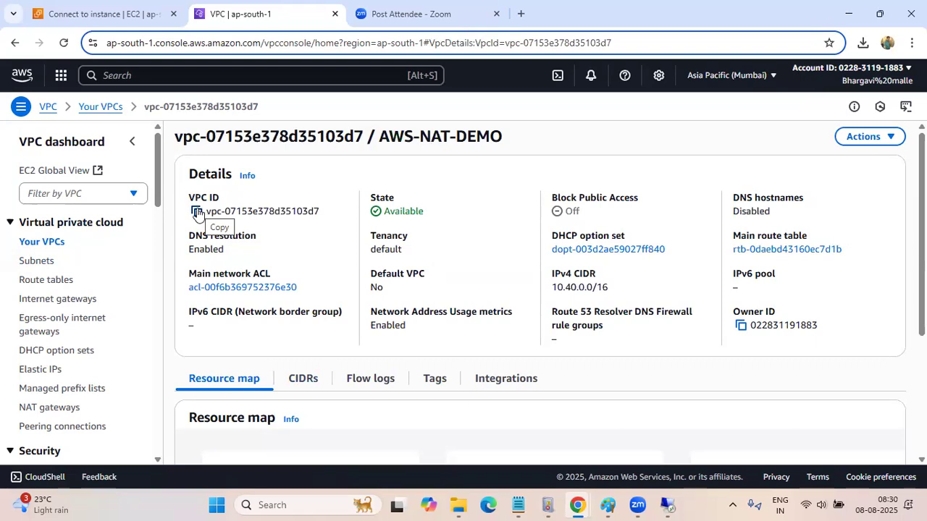
scroll(98, 242, down, 3)
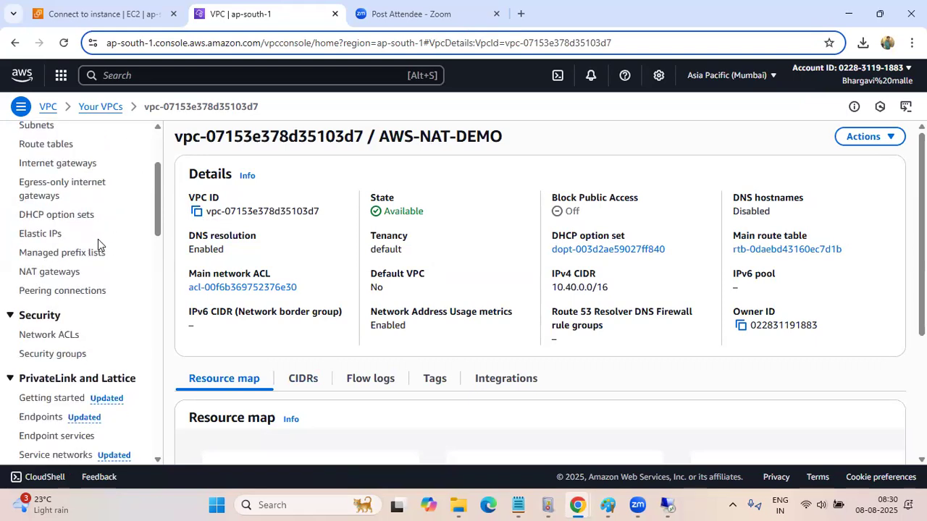
Copy the VPC name AWS-NAT-DEMO into the VPC peering note in Notepad and add "====>" after it
scroll(99, 243, down, 1)
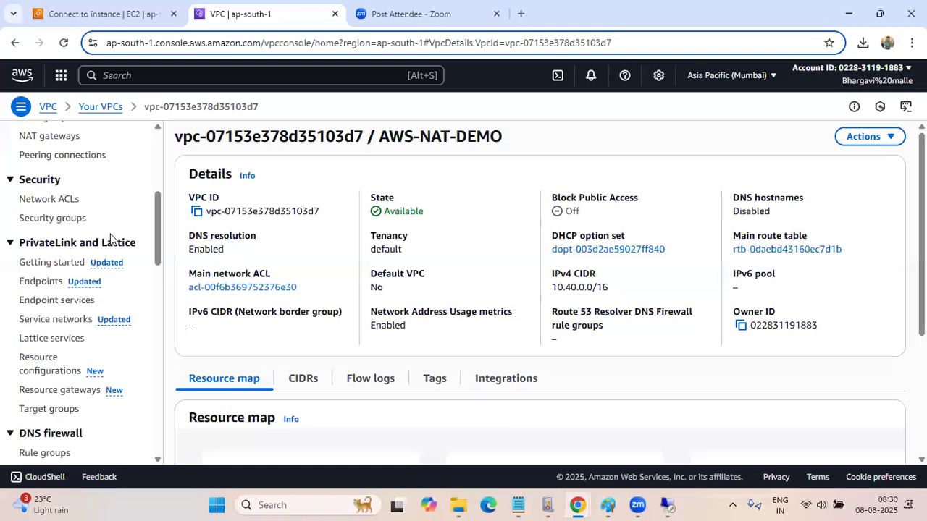
scroll(100, 217, up, 5)
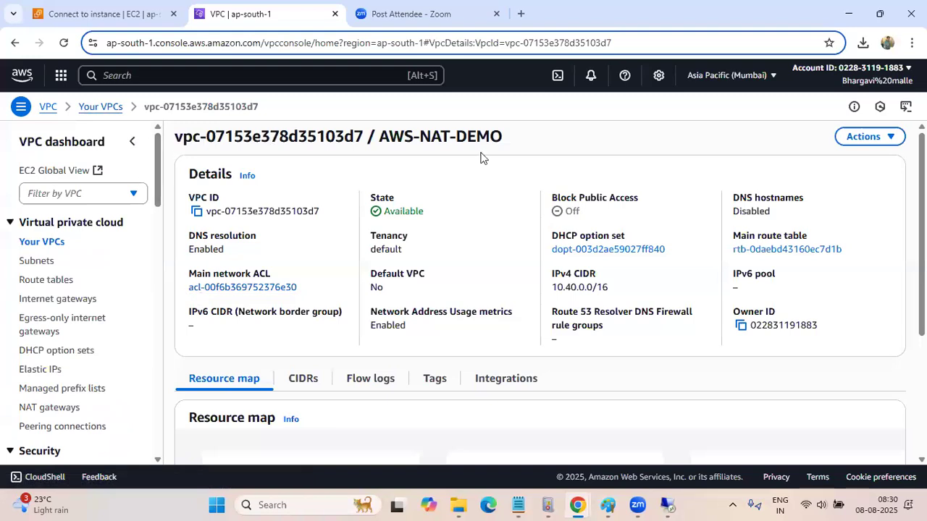
drag(505, 138, 381, 132)
key(ctrl+c)
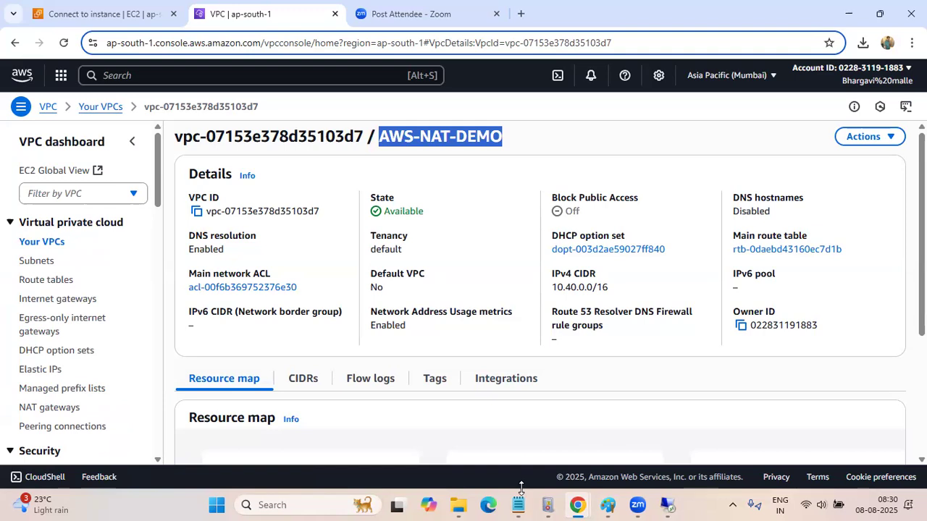
mouse_move(520, 505)
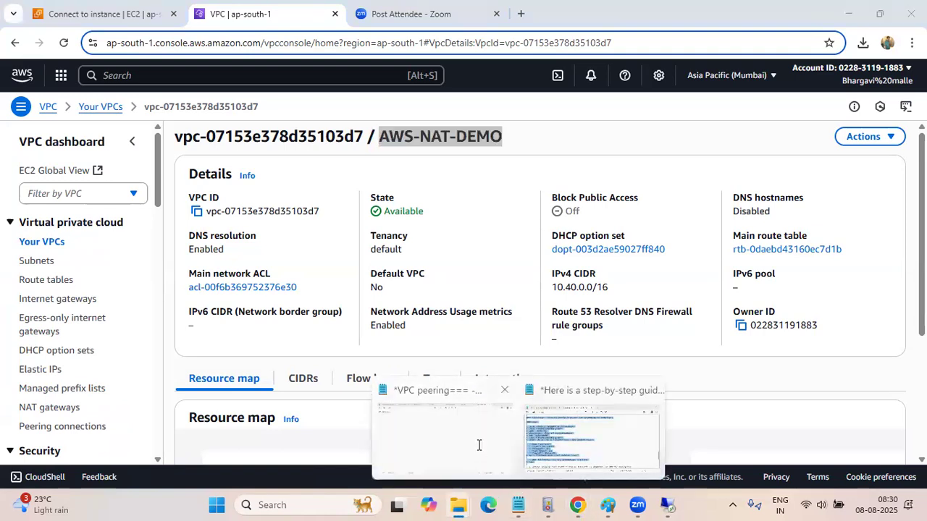
click(478, 444)
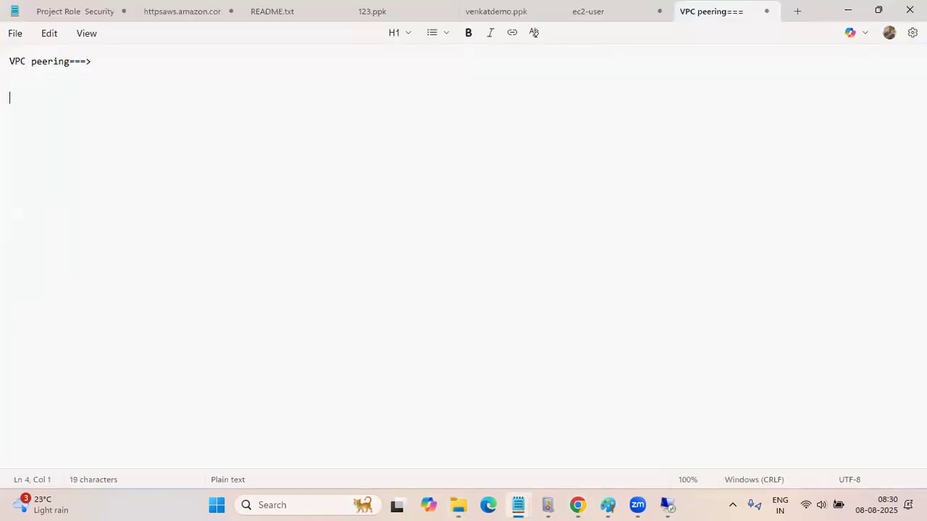
key(ctrl+v)
text(====)
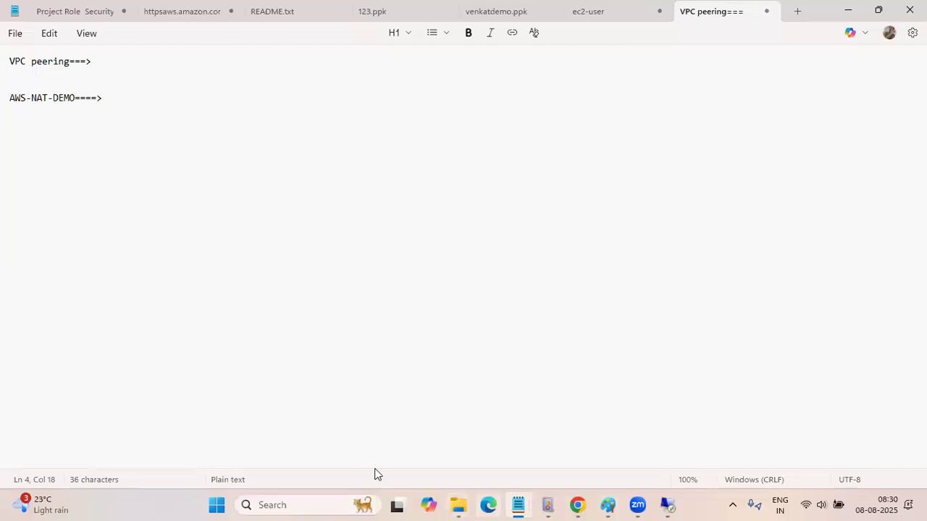
Return to the VPC console in Chrome, deselect AWS-NAT-DEMO in the VPC list and open the PInk VPC's details
click(577, 505)
click(540, 449)
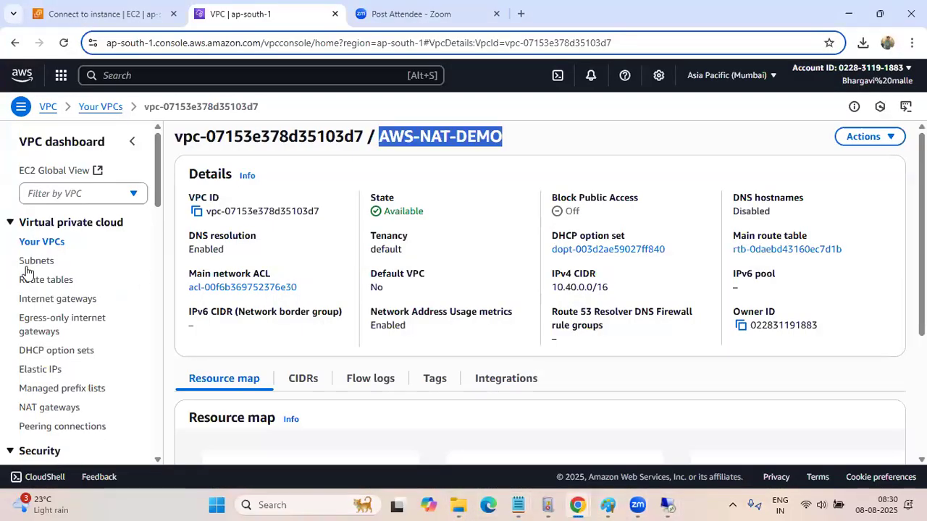
click(42, 245)
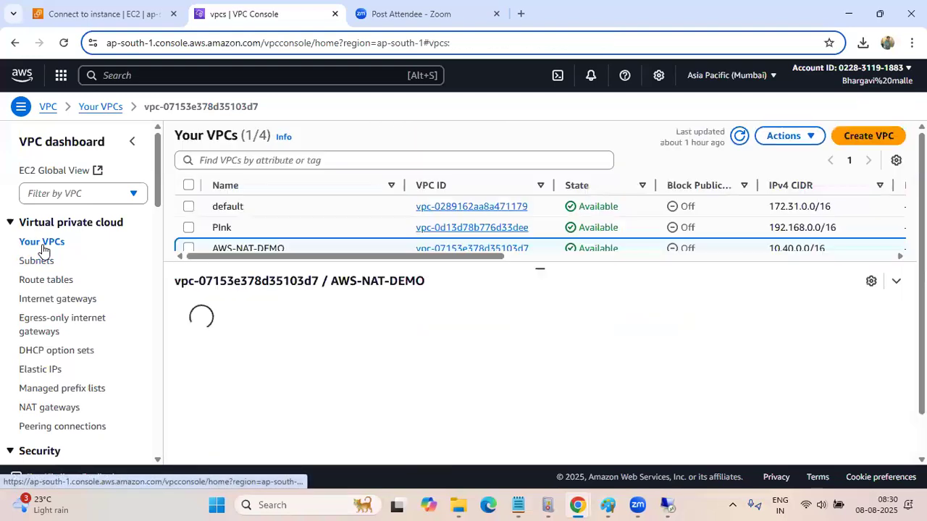
scroll(186, 237, down, 1)
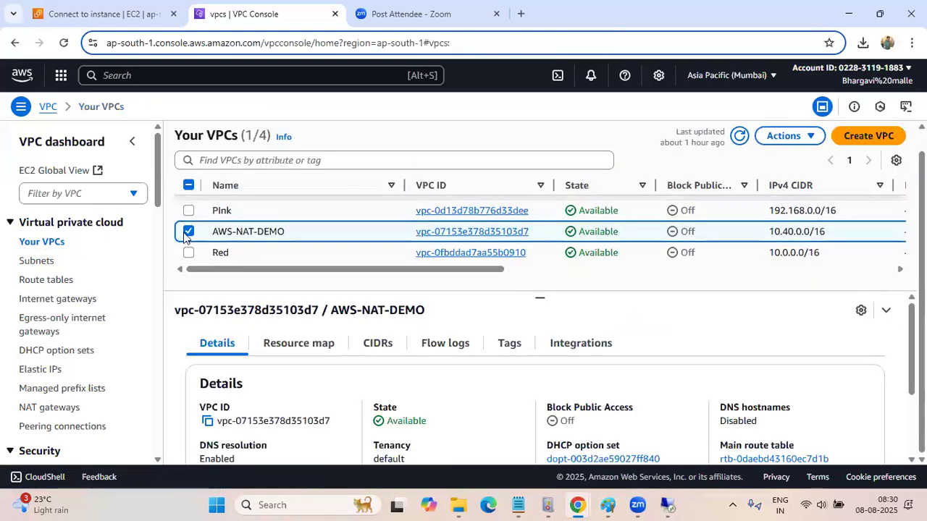
click(188, 233)
click(188, 211)
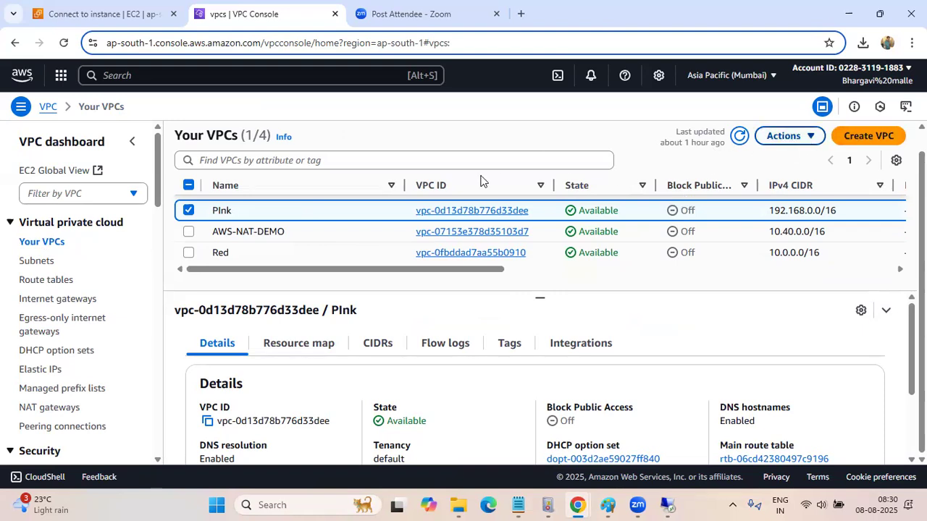
click(501, 211)
Copy the VPC name PInk into the Notepad note right after "AWS-NAT-DEMO====>"
drag(456, 140, 382, 139)
key(ctrl+c)
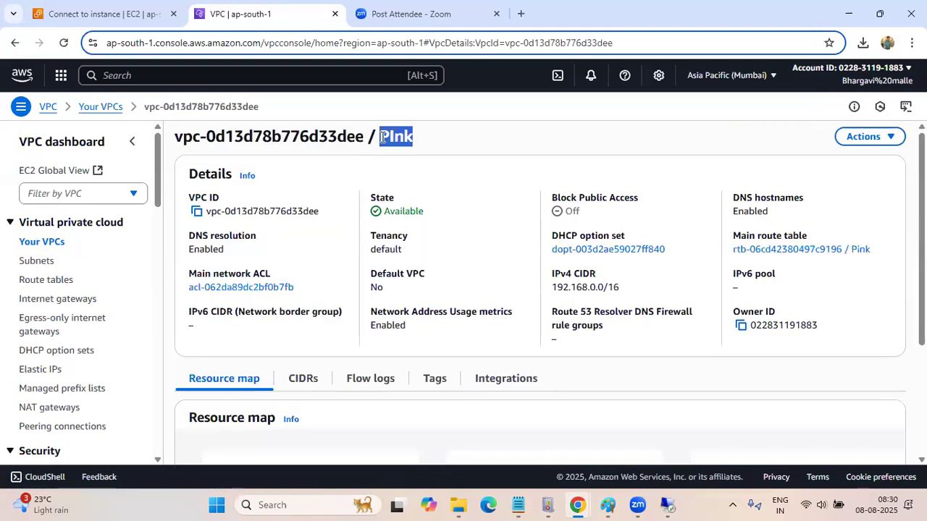
click(517, 504)
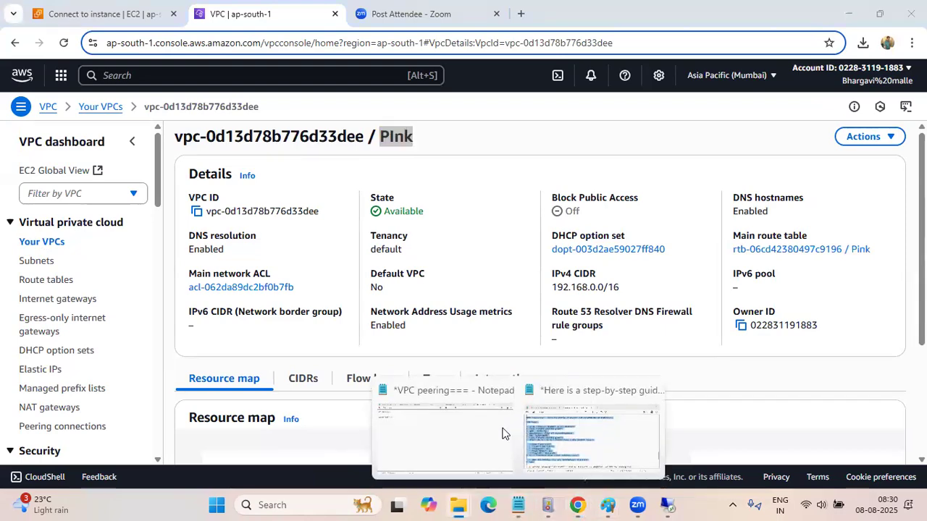
click(467, 435)
key(ctrl+v)
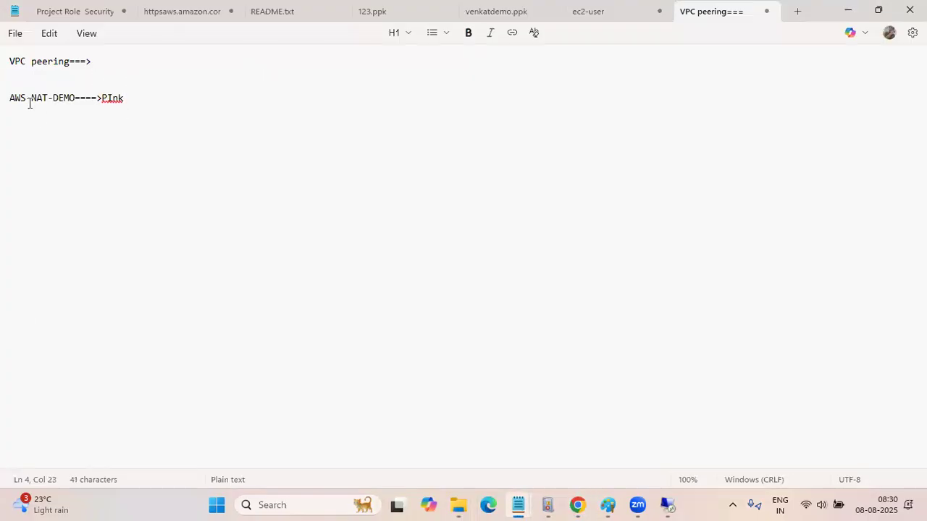
drag(13, 98, 170, 122)
click(170, 122)
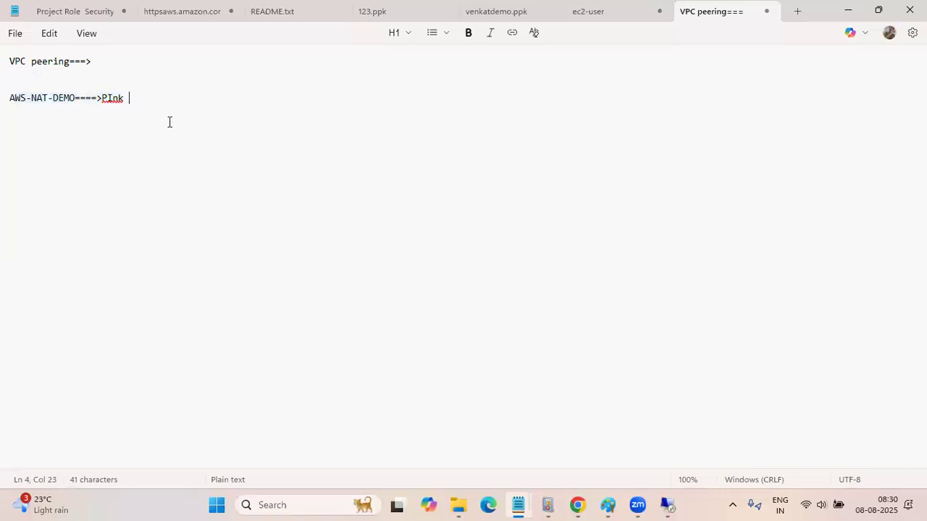
Switch to Remote Desktop, minimise the nested 10.40.20.98 session and view the AWS-NAT -Public server's desktop full screen, then minimise it
click(668, 504)
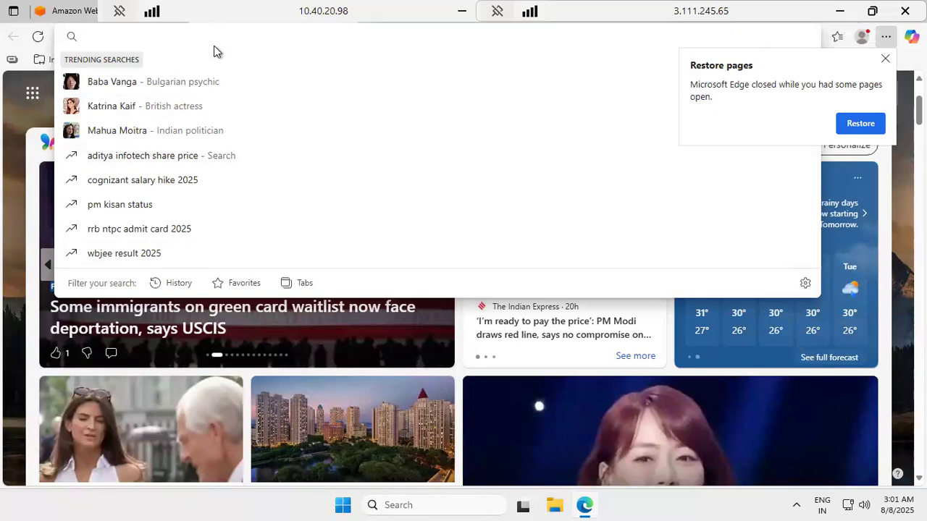
double_click(215, 20)
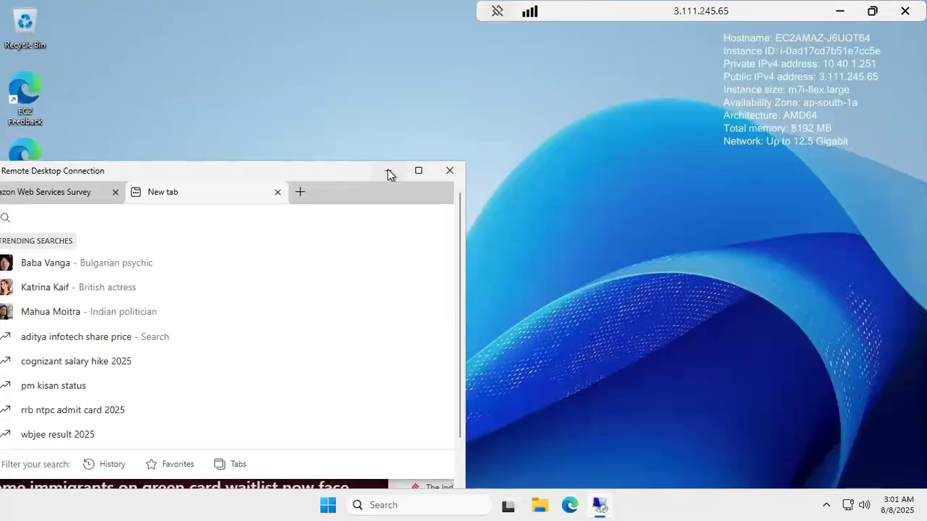
click(388, 172)
click(873, 11)
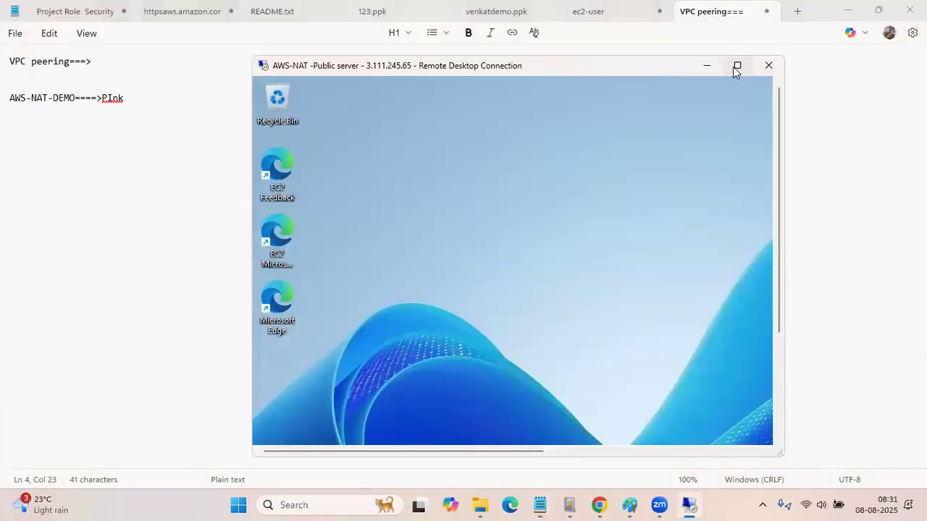
click(734, 65)
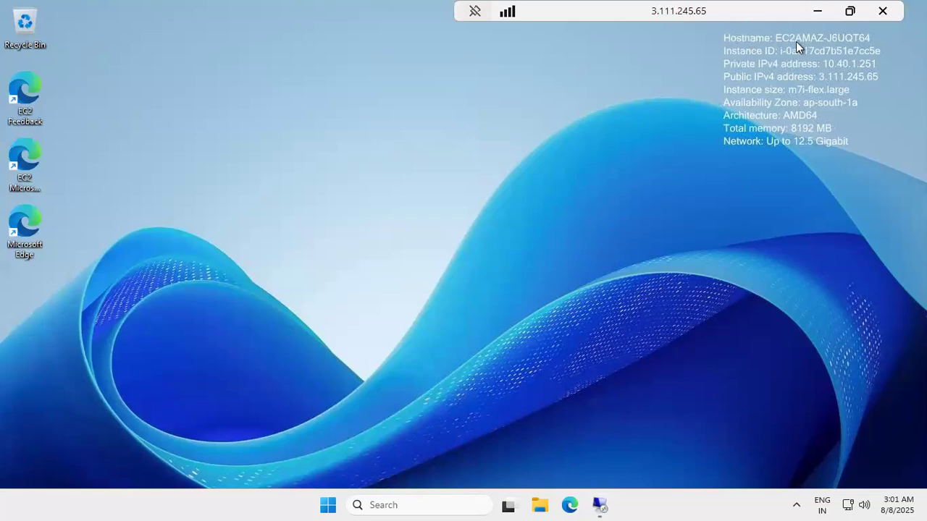
click(820, 13)
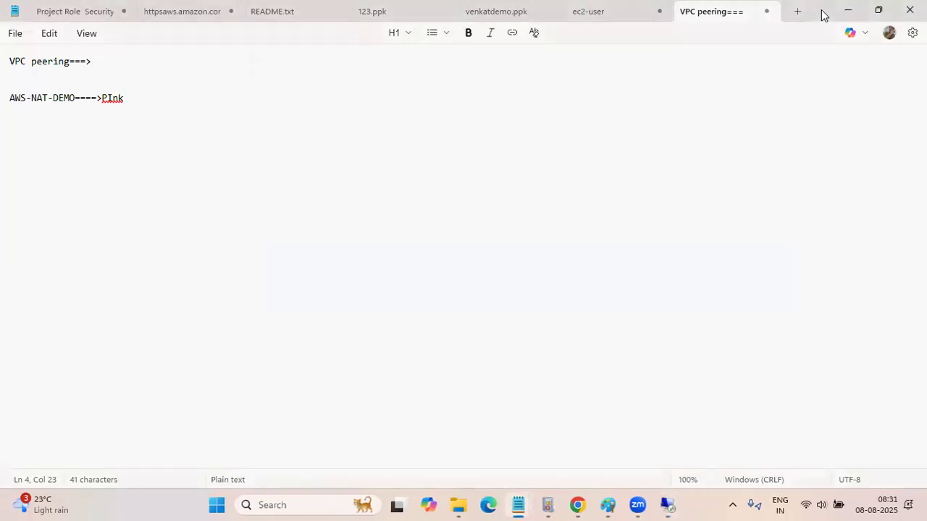
Minimise Notepad to return to Chrome and review the AWS-NAT-DEMO VPC's details page
click(847, 15)
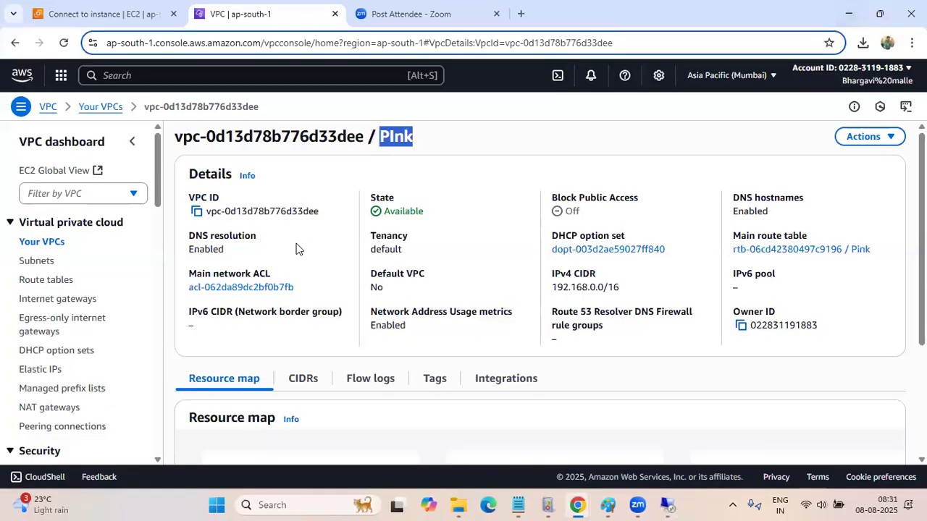
click(35, 243)
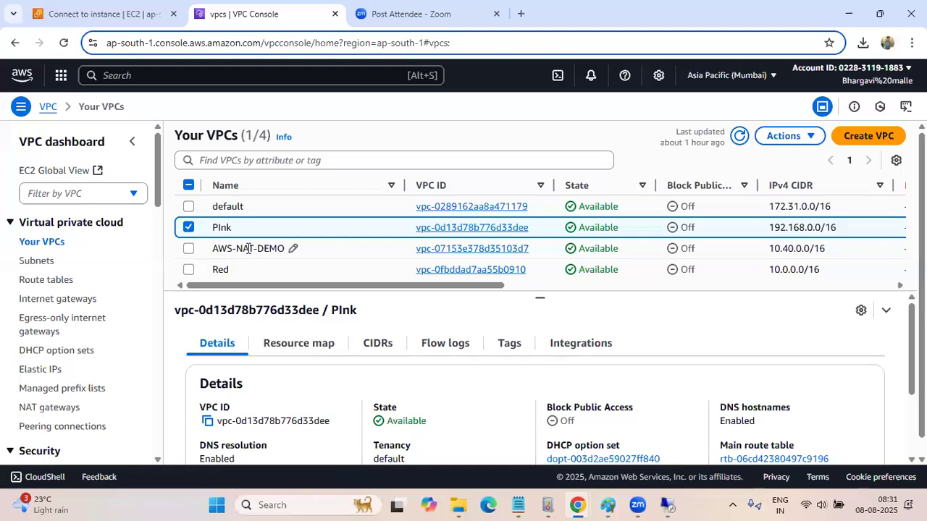
click(516, 249)
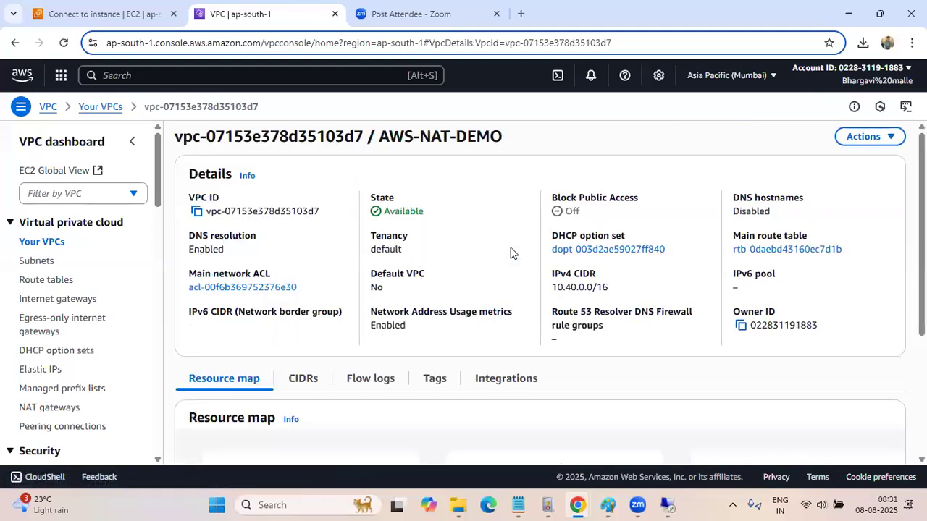
scroll(510, 268, down, 3)
scroll(511, 273, up, 3)
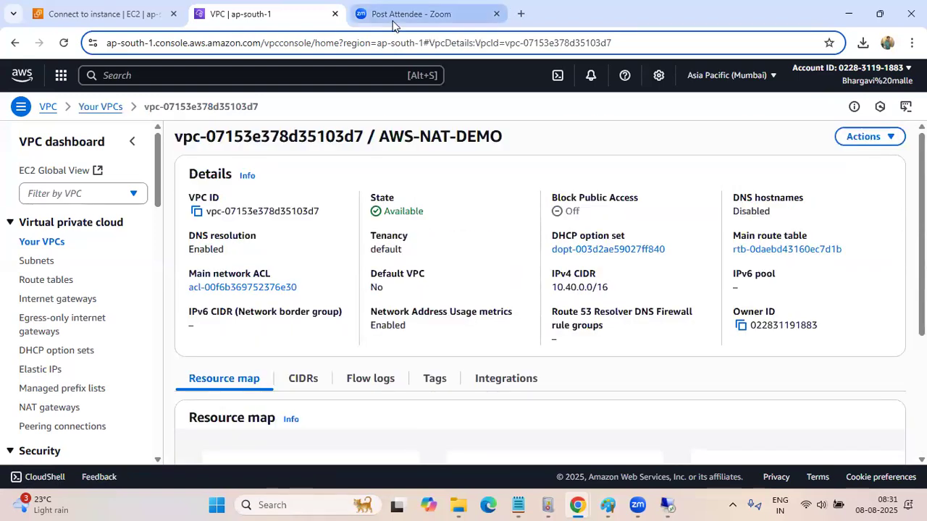
Open the AWS-NAT -Public server instance summary in the EC2 console and compare it with the server's Remote Desktop session
click(93, 16)
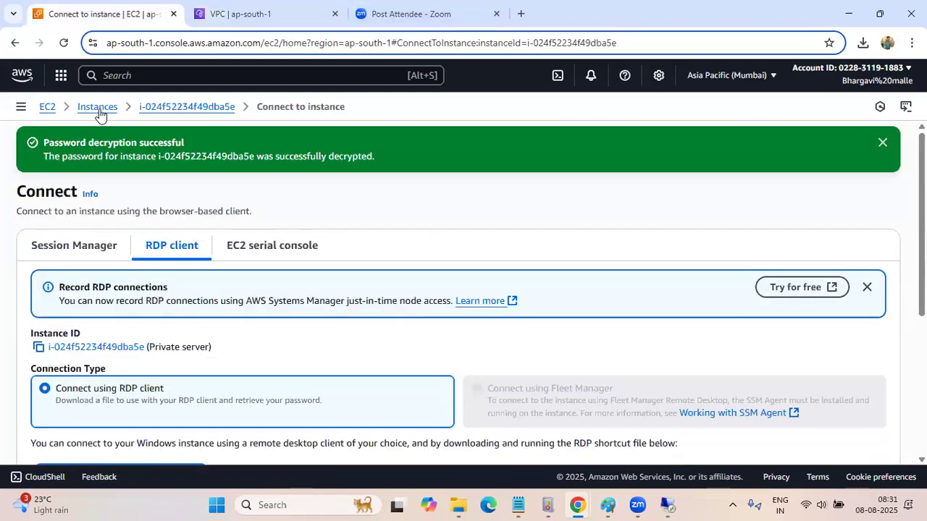
click(94, 108)
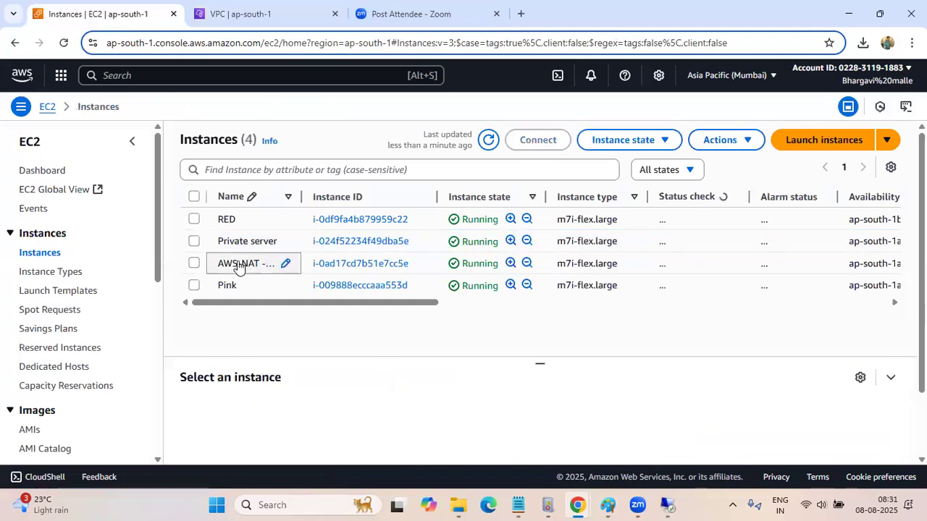
click(357, 267)
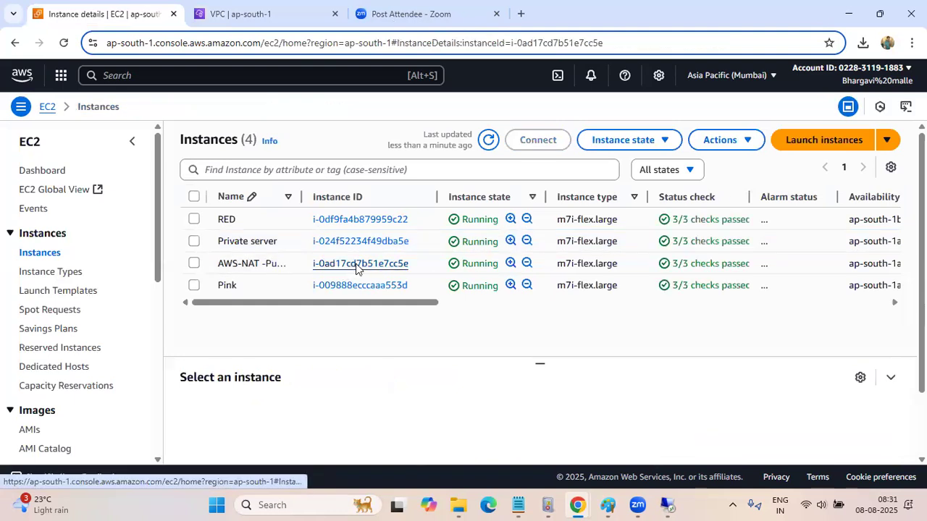
click(356, 264)
scroll(430, 305, down, 2)
scroll(491, 253, up, 2)
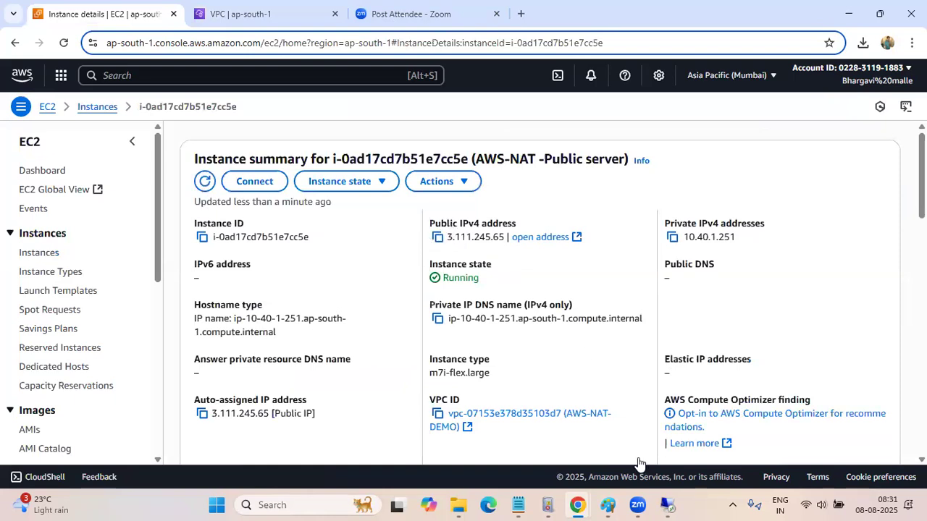
click(667, 505)
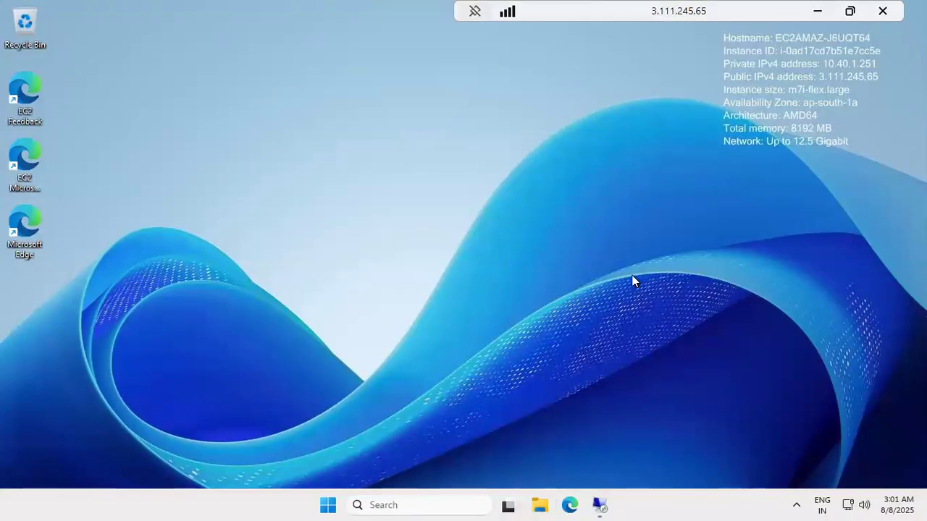
click(817, 13)
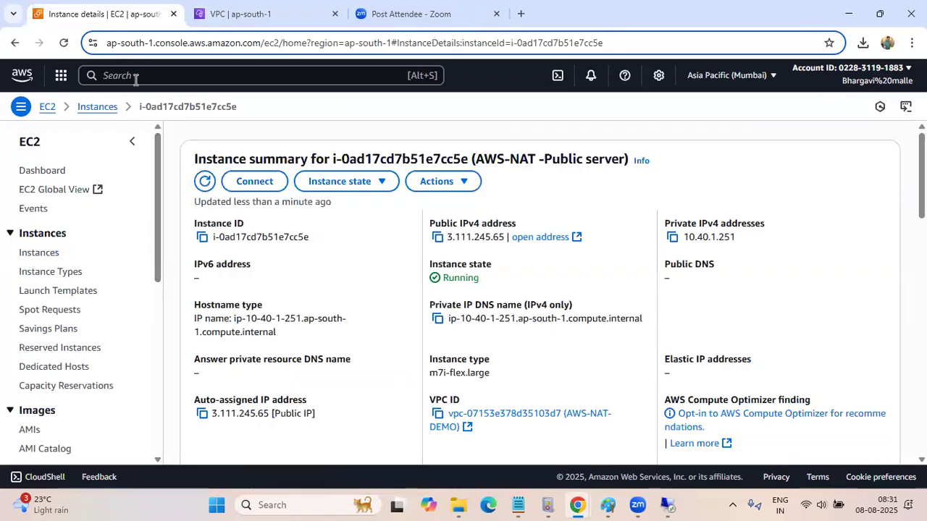
View the EC2 dashboard's resources and the list of available AWS regions without changing the region
click(45, 108)
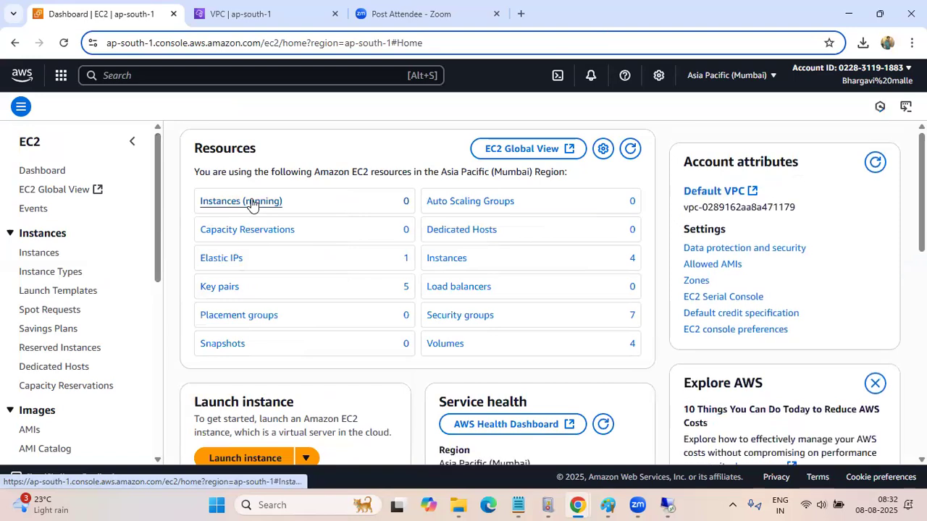
click(45, 174)
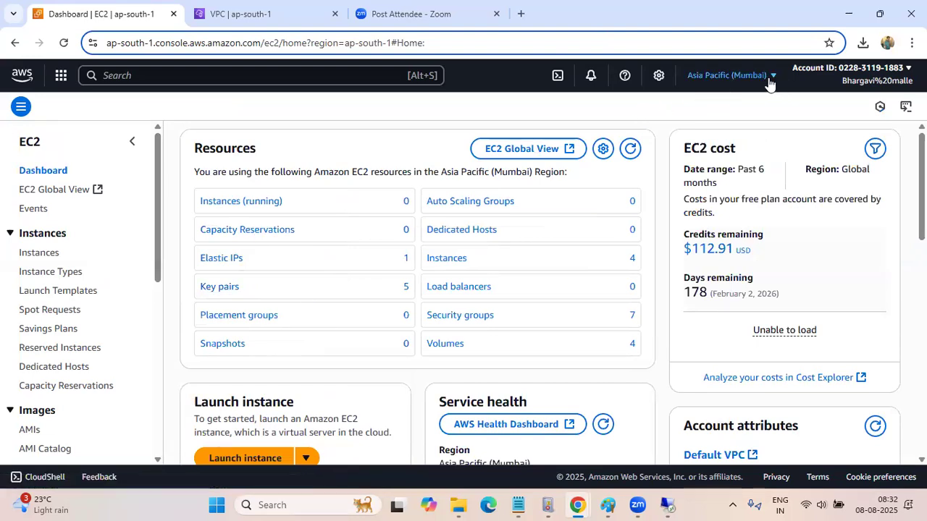
click(728, 77)
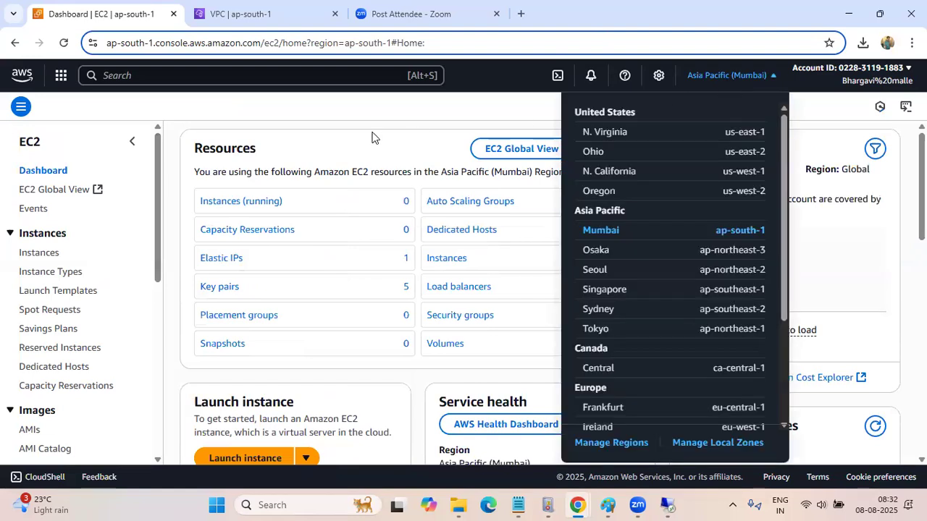
click(336, 110)
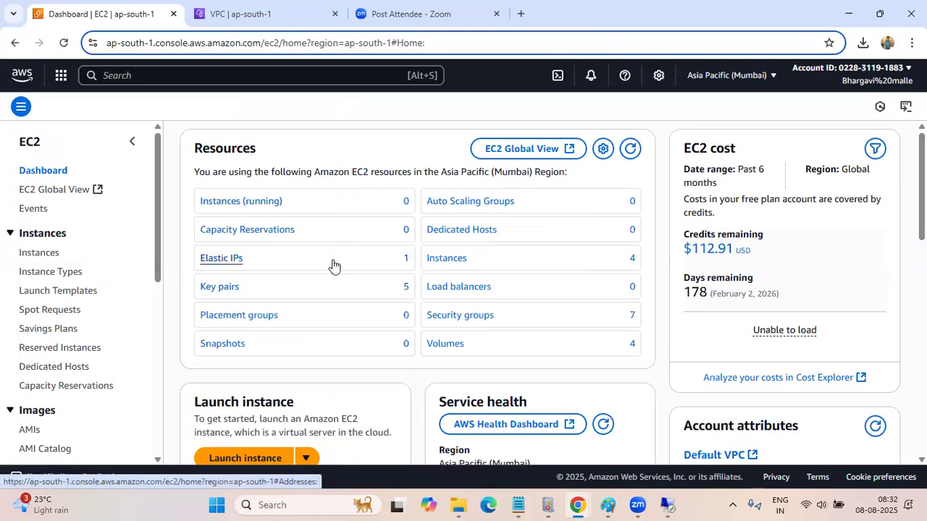
Open the EC2 instances list, select only the Pink instance and review its details across the table columns
click(42, 255)
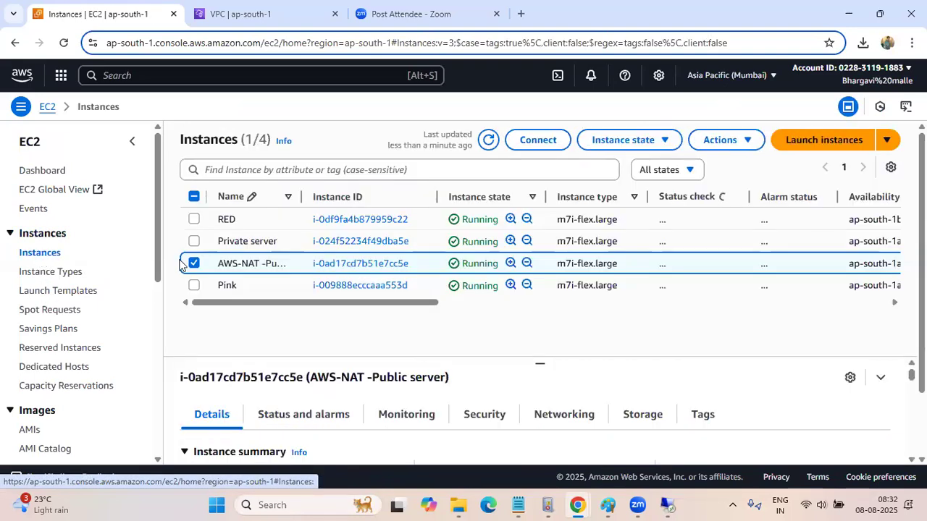
click(194, 263)
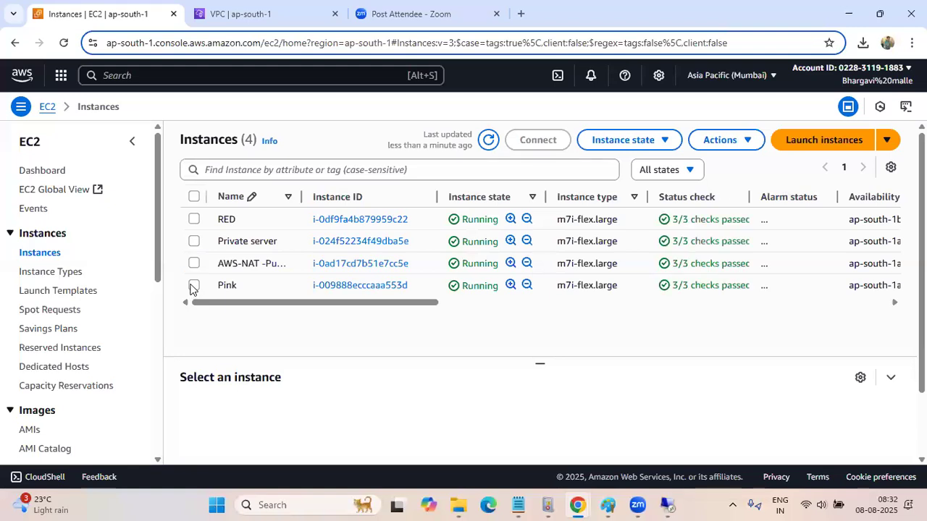
click(193, 286)
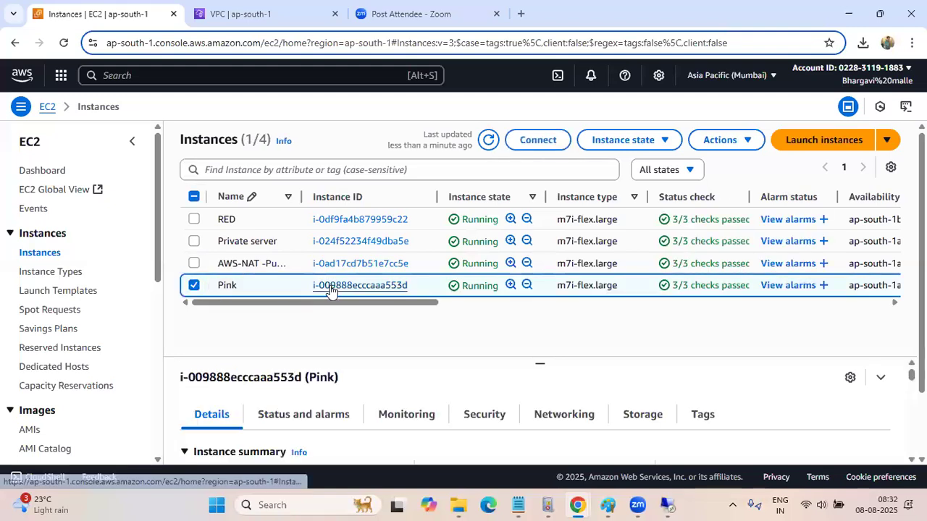
drag(322, 303, 617, 319)
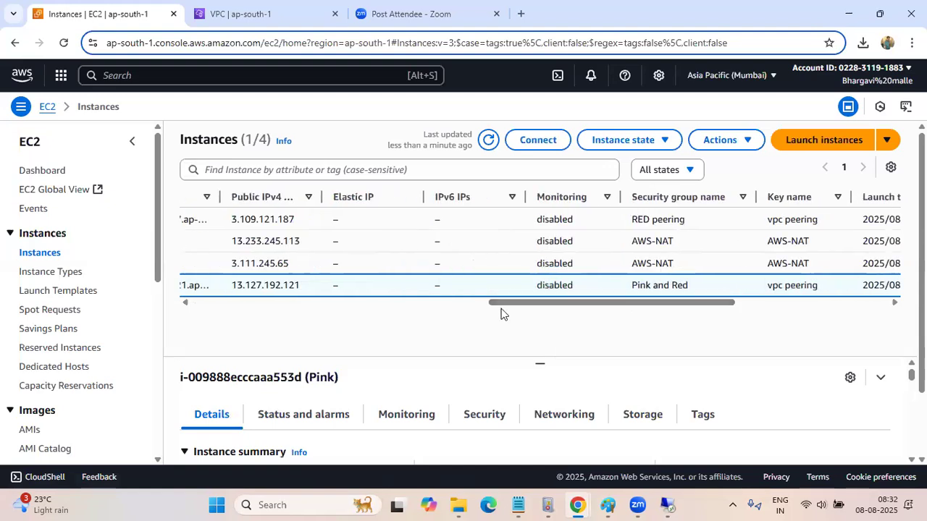
drag(526, 301, 194, 303)
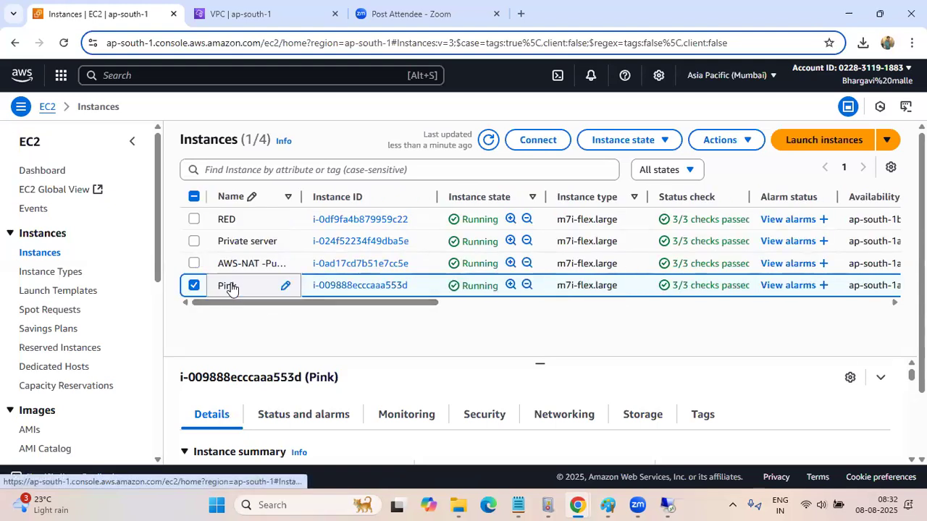
Open the Pink instance's summary and start an EC2 Instance Connect session over its public IP as ec2-user
click(288, 285)
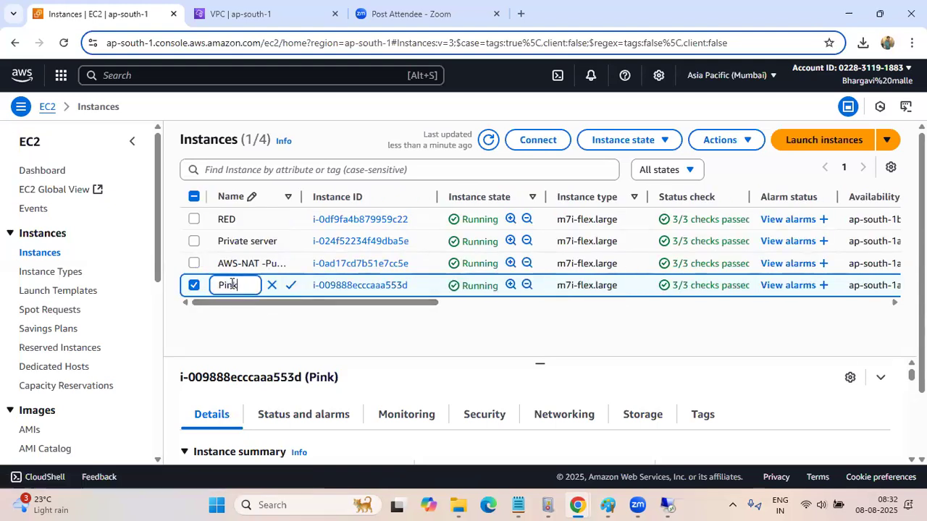
click(353, 289)
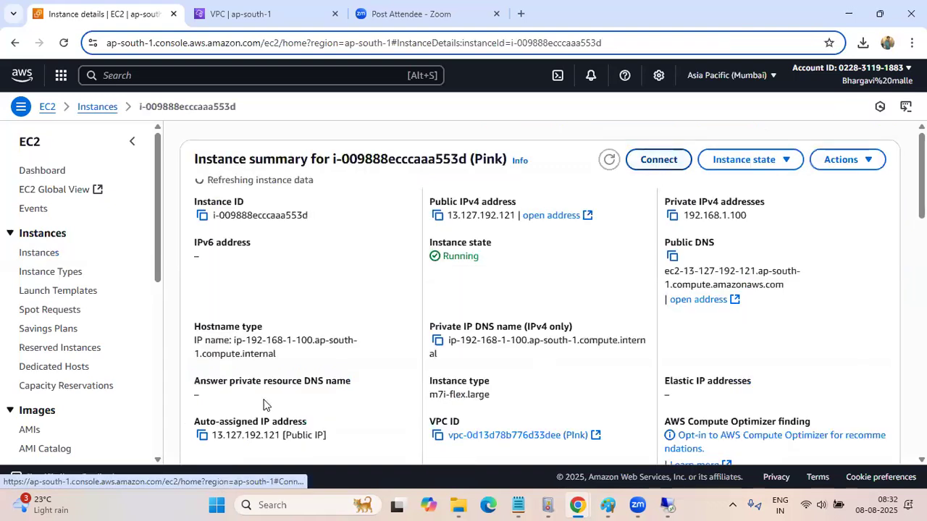
scroll(274, 302, down, 2)
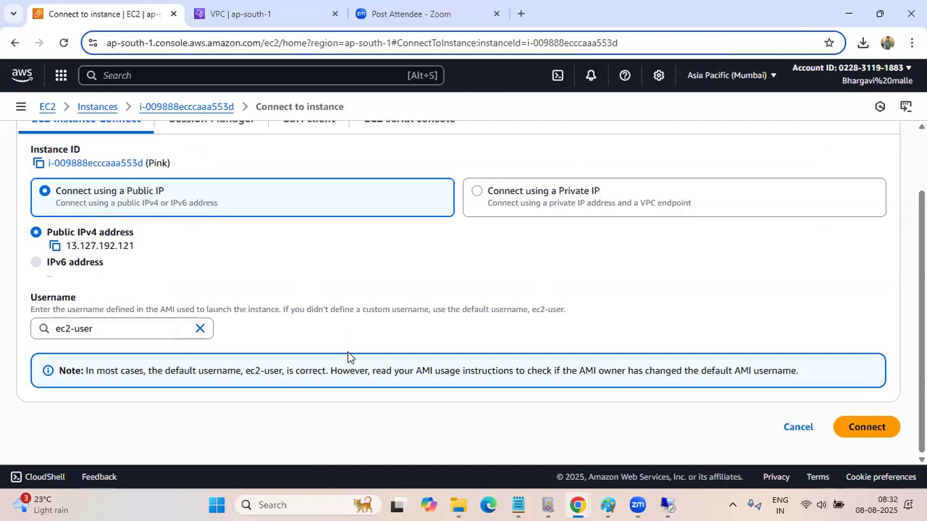
click(872, 431)
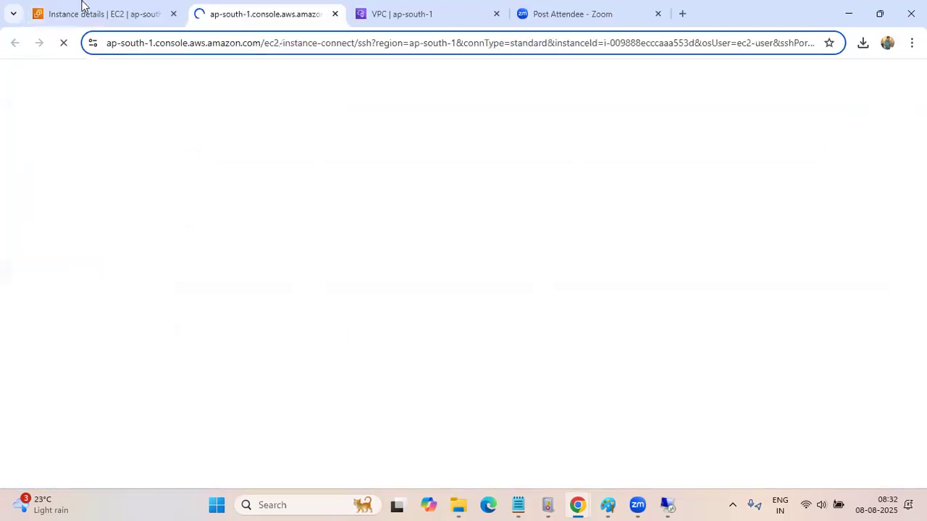
Return to the Pink instance, reopen its connection options and copy the public IPv4 address
key(ctrl+shift+Tab)
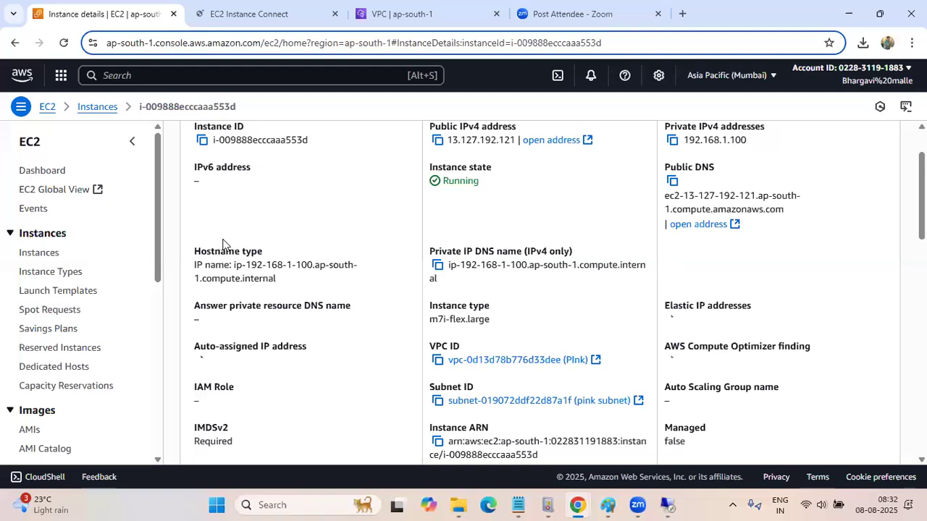
scroll(595, 228, down, 2)
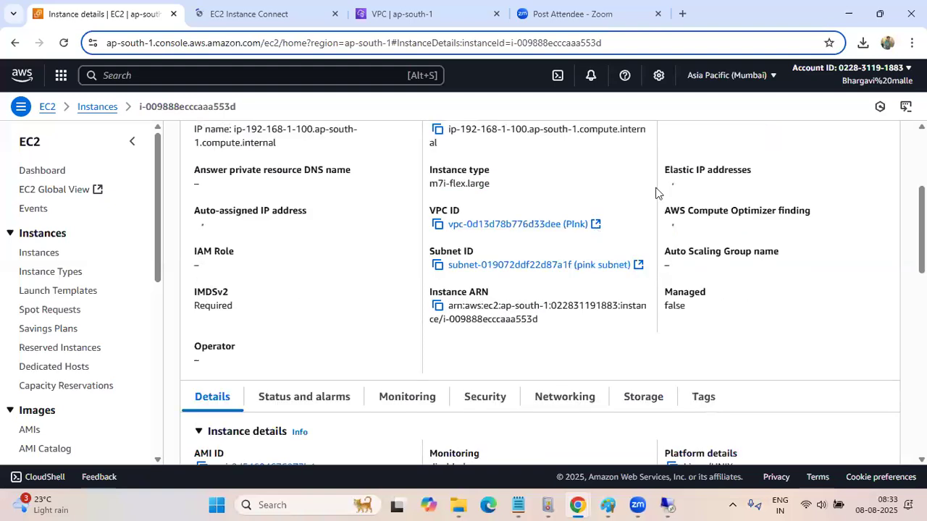
scroll(595, 228, up, 3)
click(659, 162)
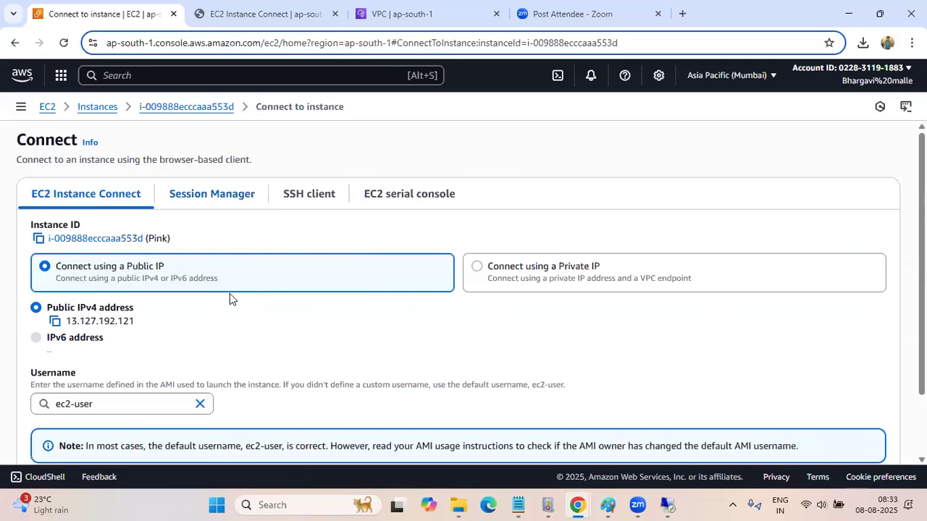
scroll(229, 297, down, 2)
scroll(230, 297, up, 1)
scroll(5, 250, down, 2)
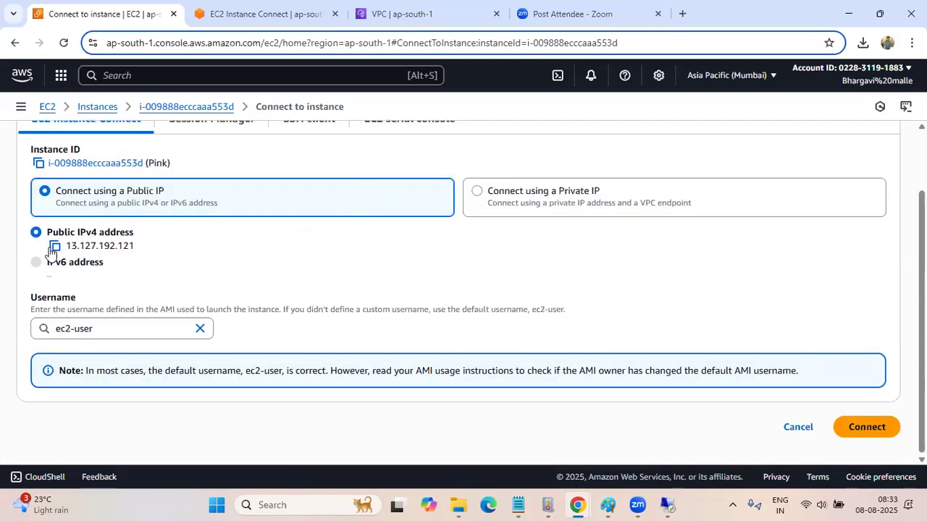
click(55, 247)
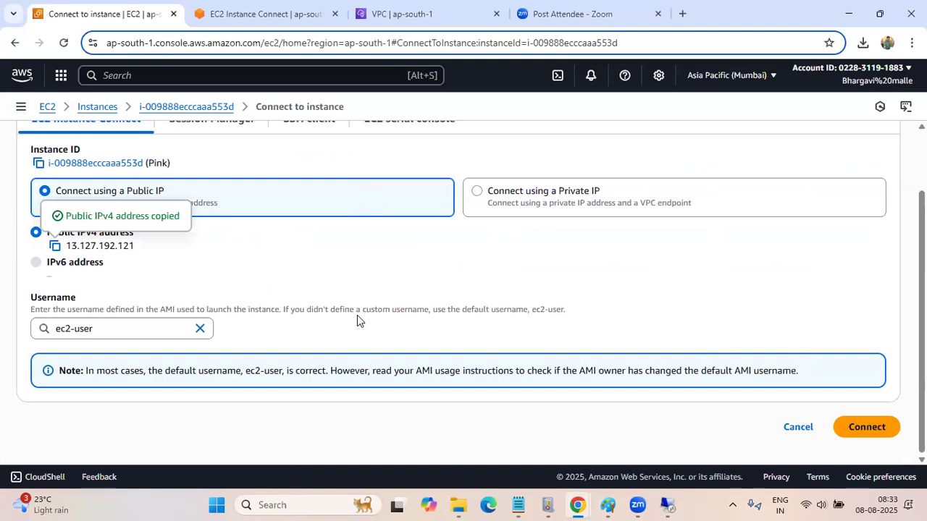
Open PuTTY with the host name field ready for an SSH connection, and switch back to Chrome
click(288, 505)
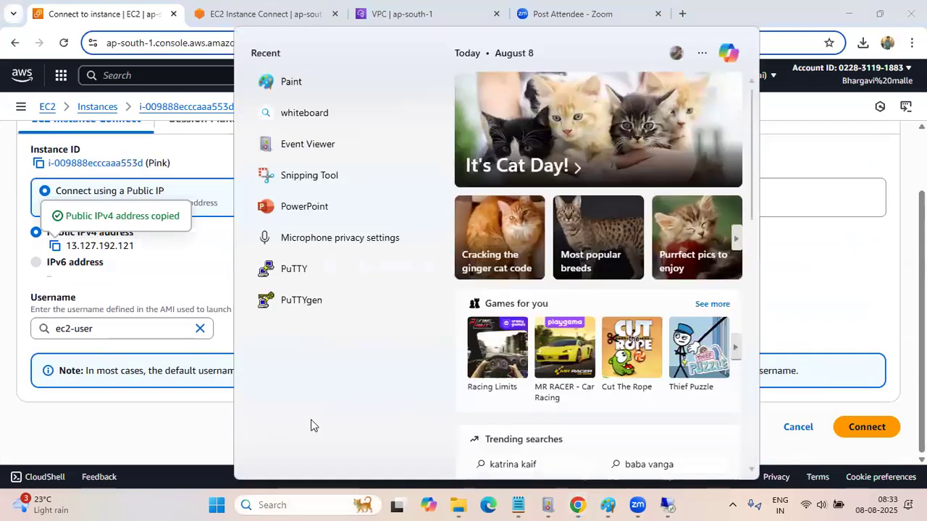
click(292, 277)
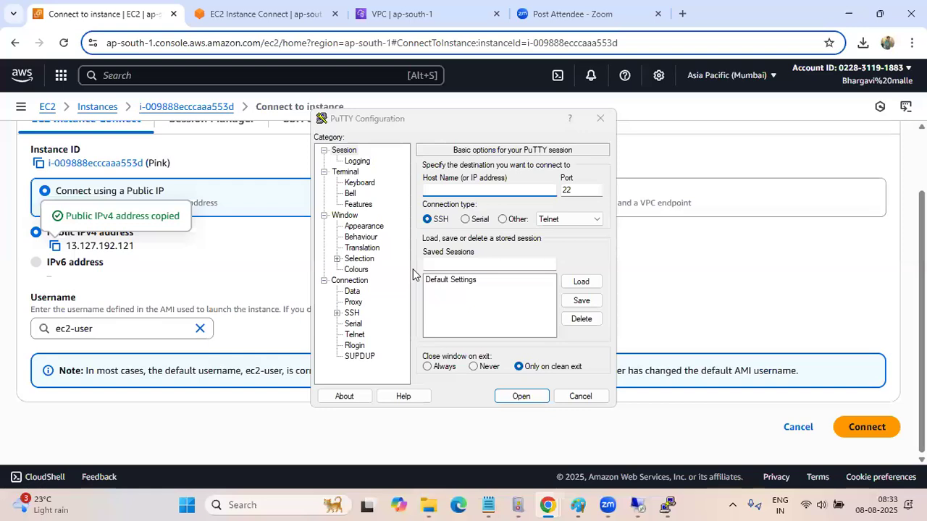
click(442, 190)
click(240, 362)
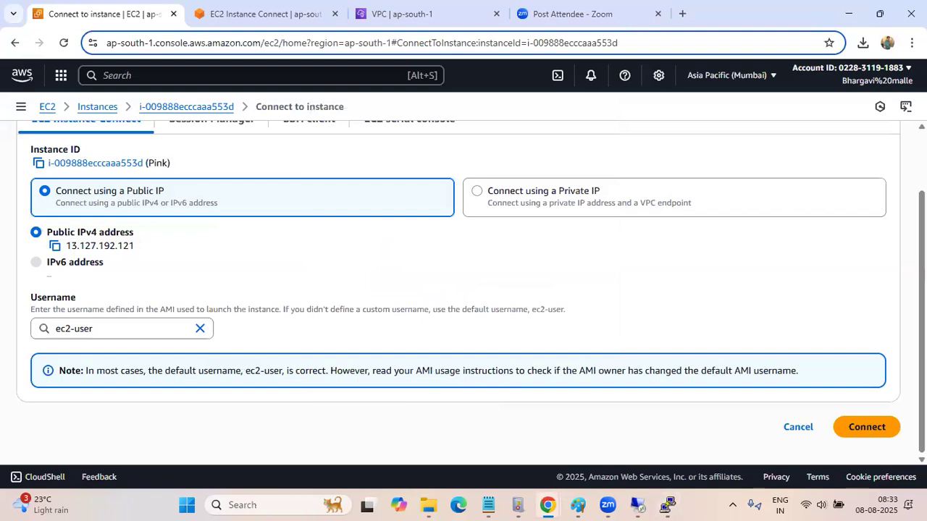
Show the downloaded vpc peering.pem file in its Downloads folder from Chrome's recent downloads
click(863, 45)
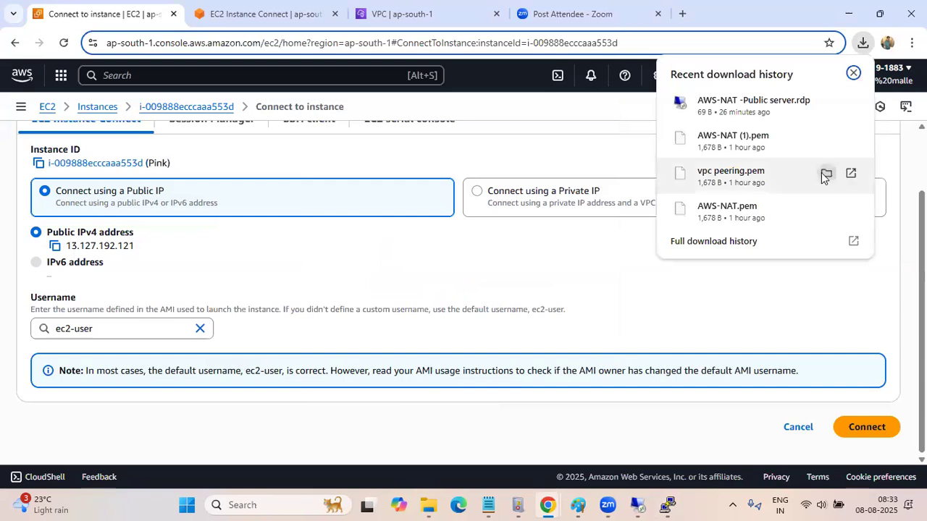
click(825, 174)
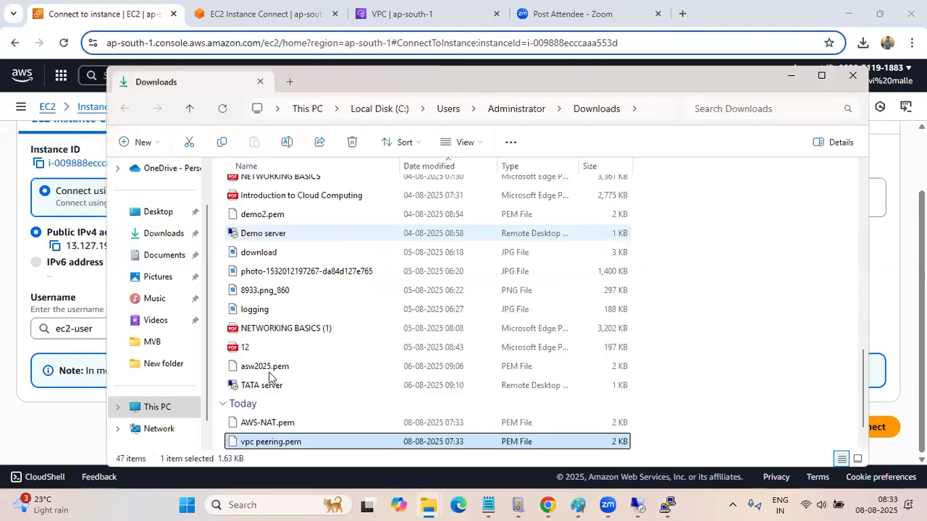
scroll(269, 377, down, 1)
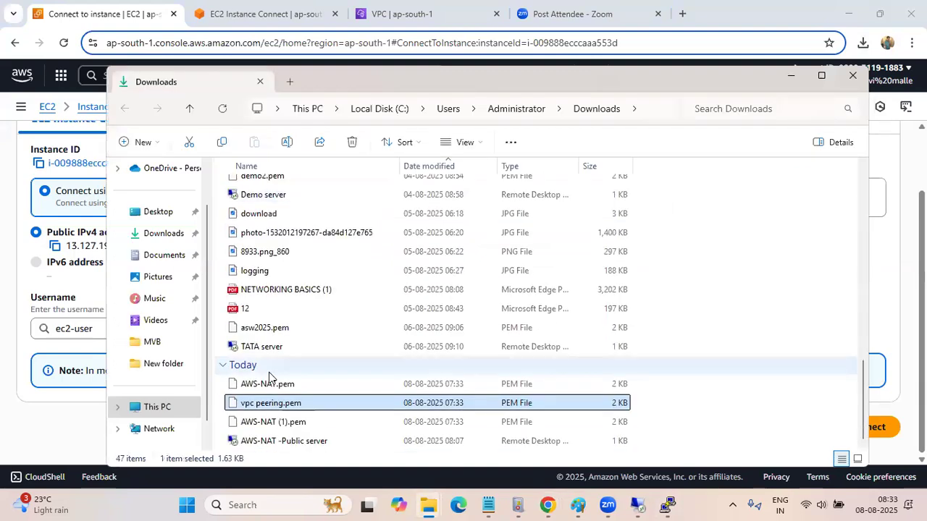
Search Windows for "pu" and bring the PuTTY Key Generator window to the front
click(294, 505)
text(pu)
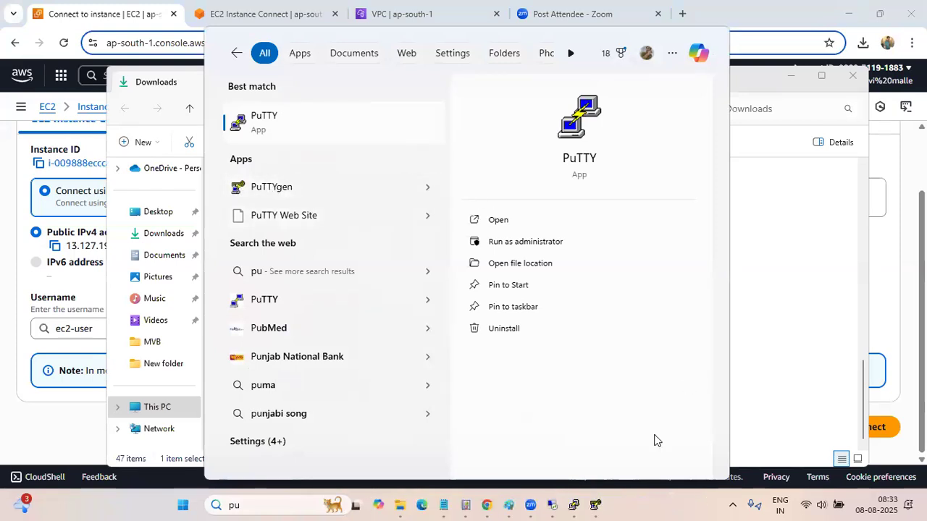
click(675, 506)
mouse_move(670, 505)
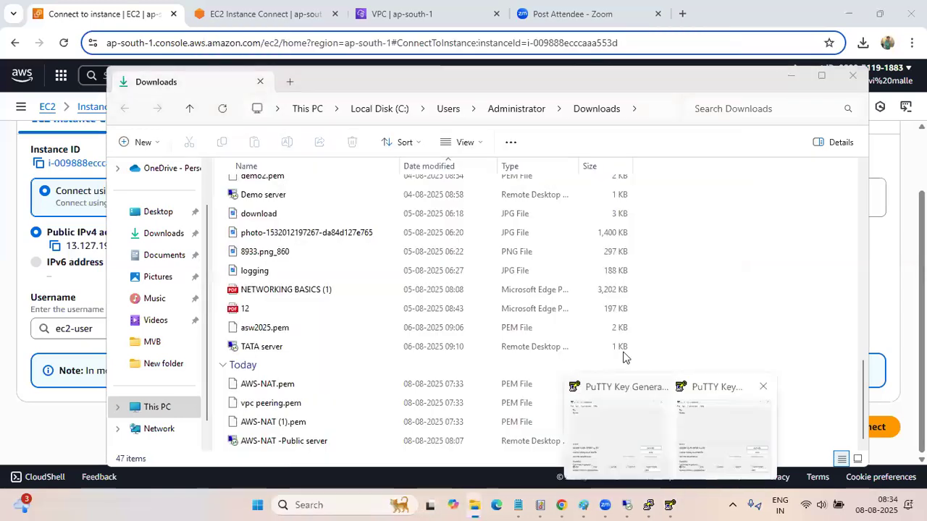
click(615, 423)
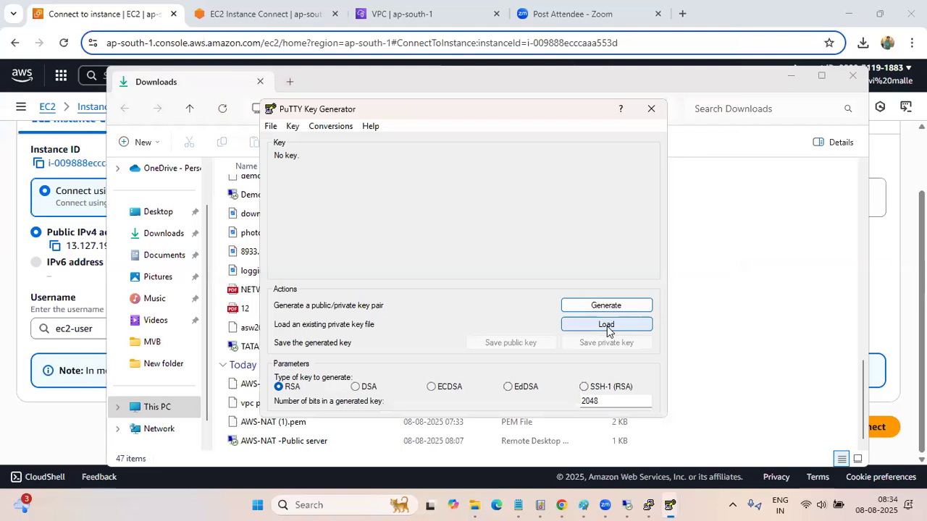
Load vpc peering.pem from Downloads into PuTTYgen, showing all file types, and acknowledge the import notice
click(607, 327)
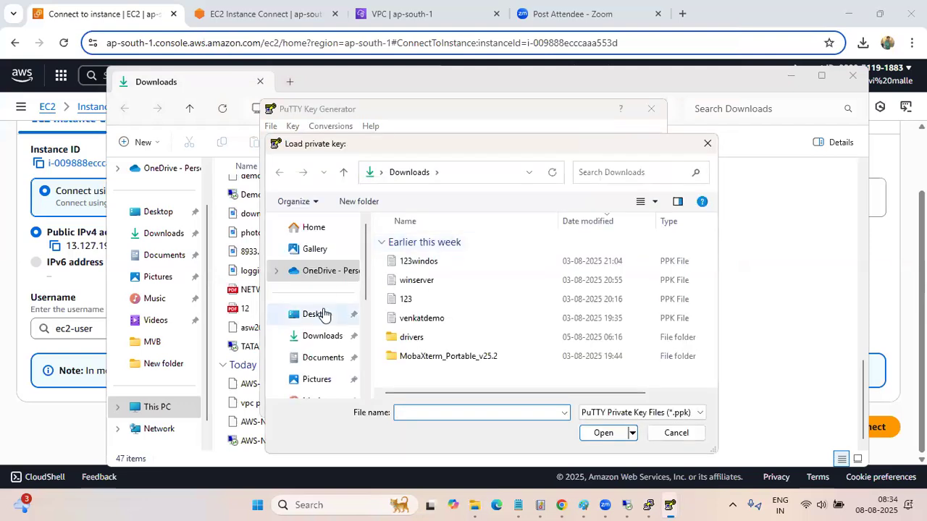
click(324, 338)
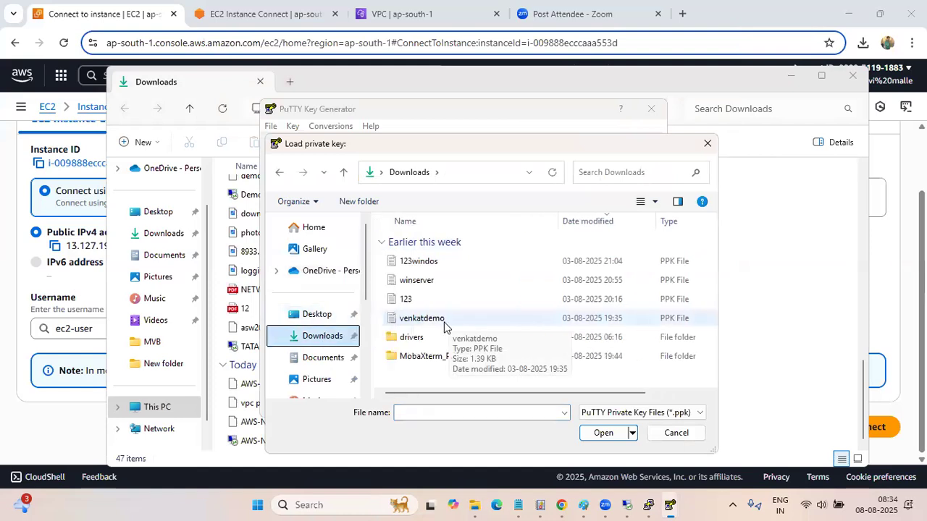
click(641, 414)
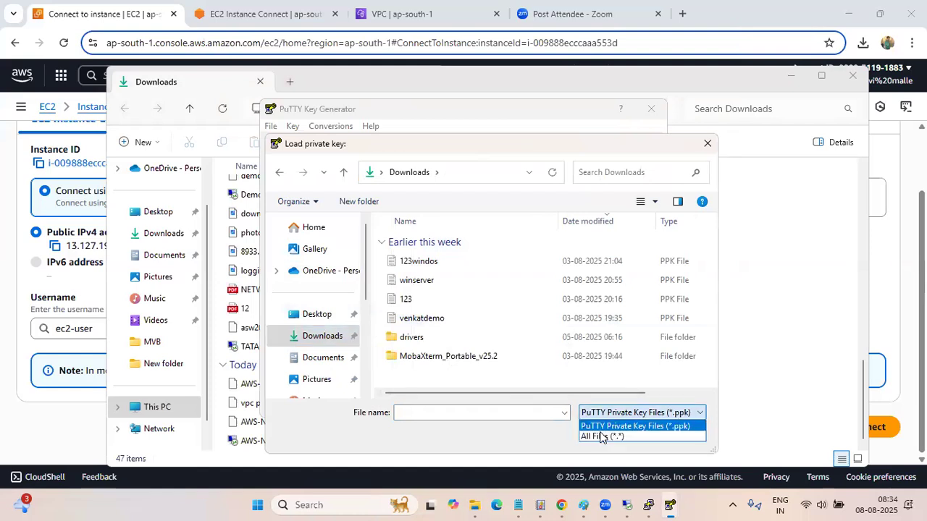
click(601, 436)
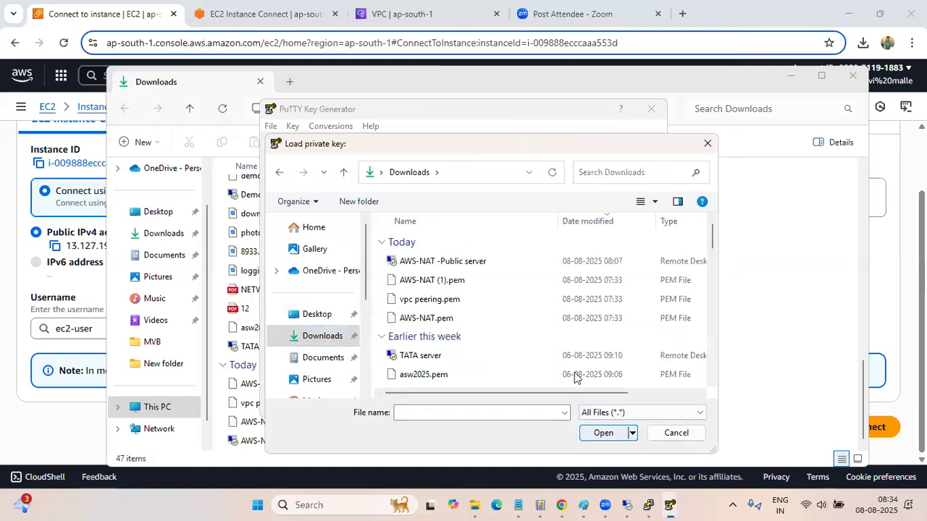
click(458, 304)
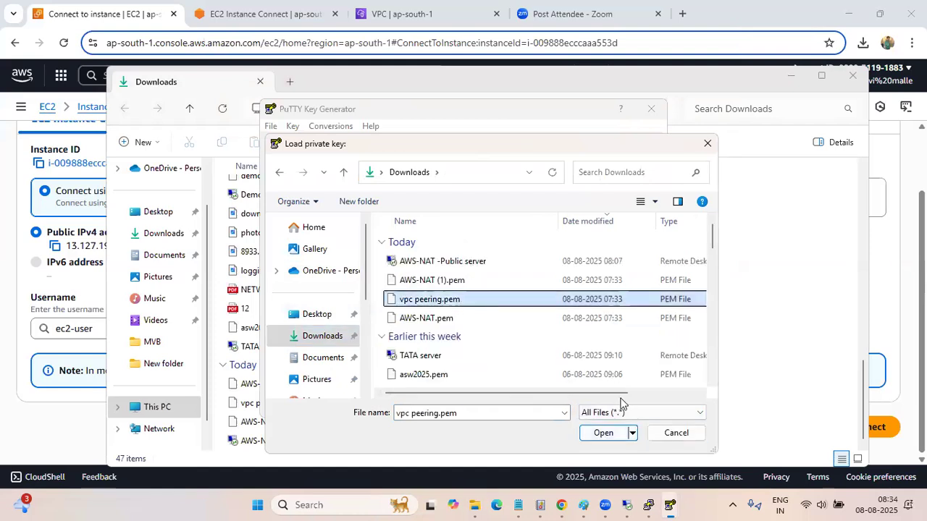
click(605, 433)
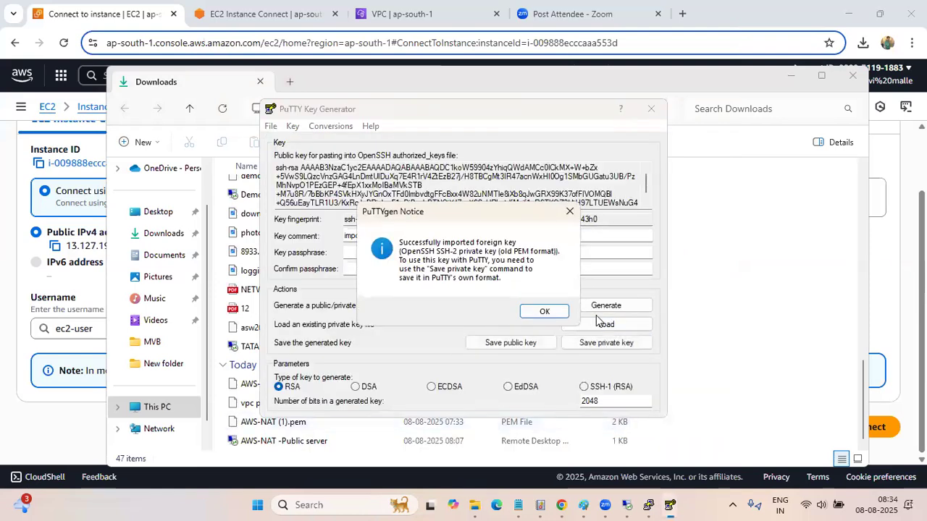
click(548, 311)
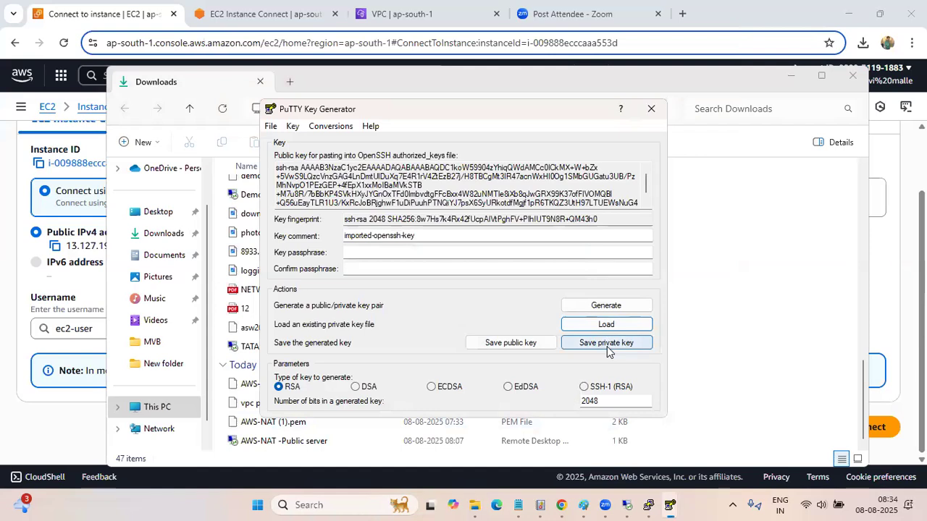
Save the private key without a passphrase as vpc peering.ppk in the Downloads folder
click(607, 343)
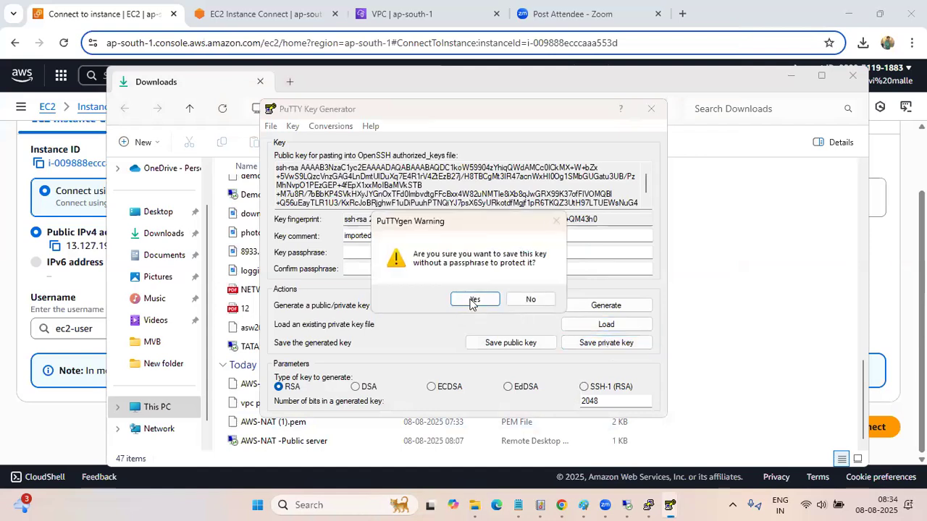
click(471, 299)
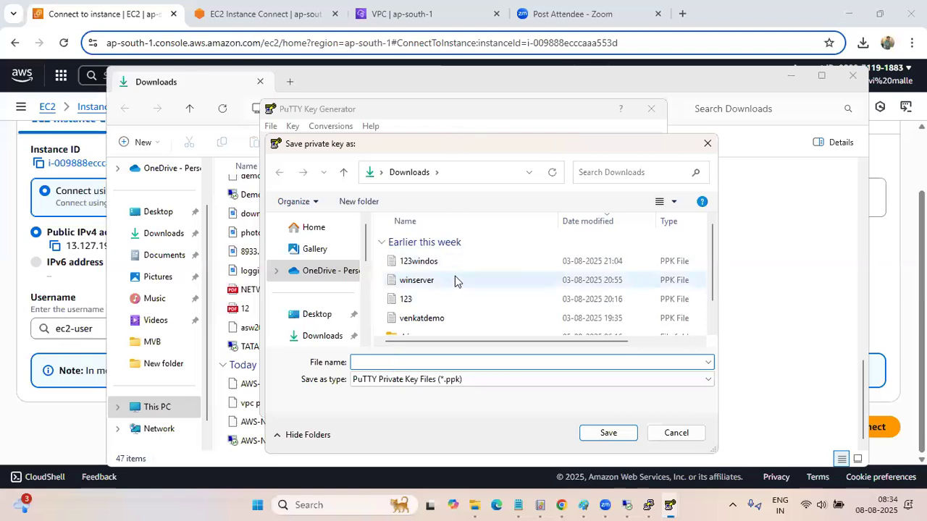
text(vpc)
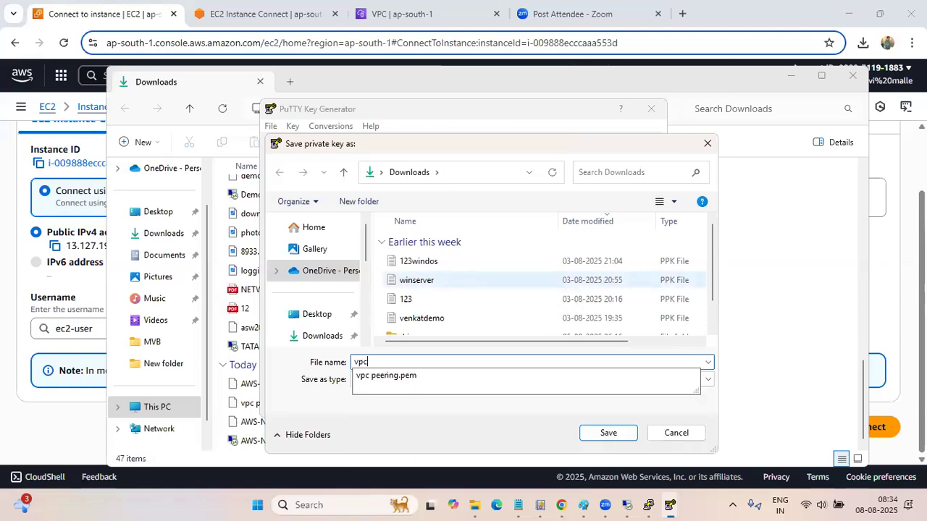
key(Down)
key(BackSpace)
key(BackSpace)
text(peering.pp)
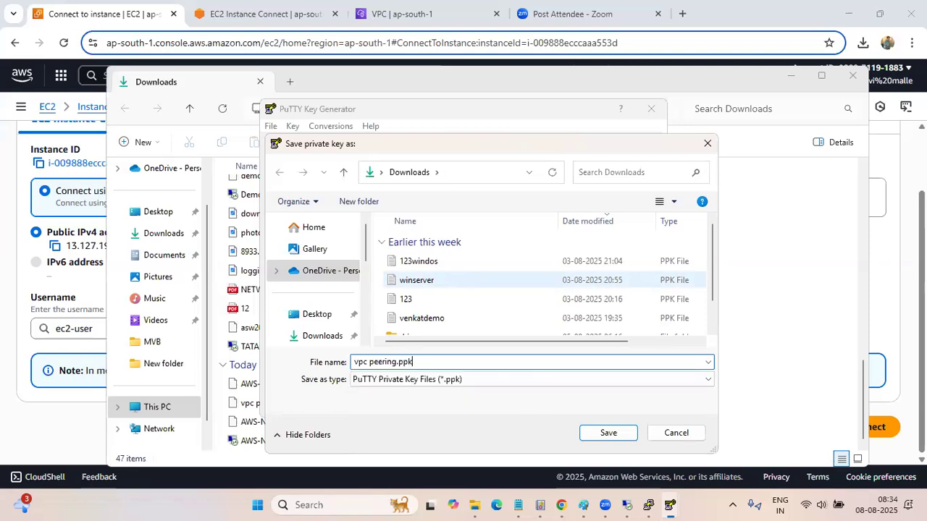
text(k)
click(612, 436)
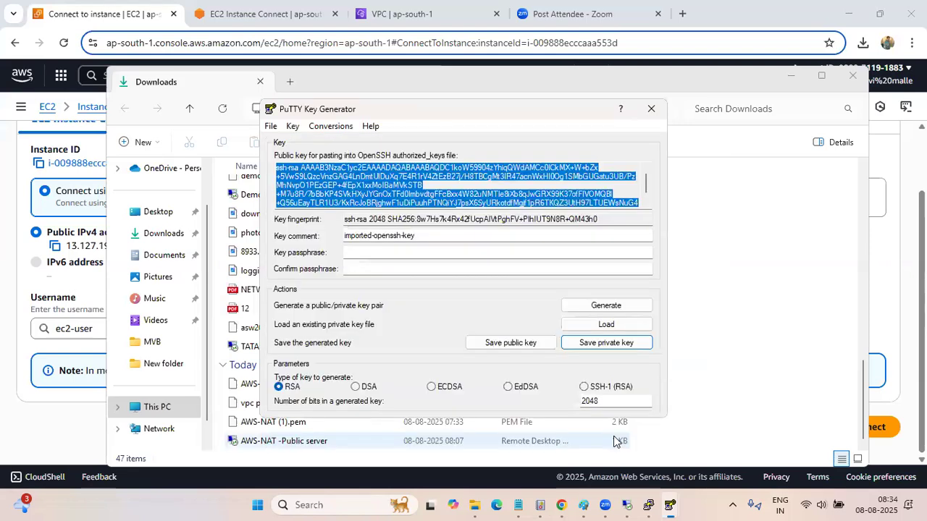
Close both PuTTY Key Generator windows and minimize the Downloads folder window
click(652, 109)
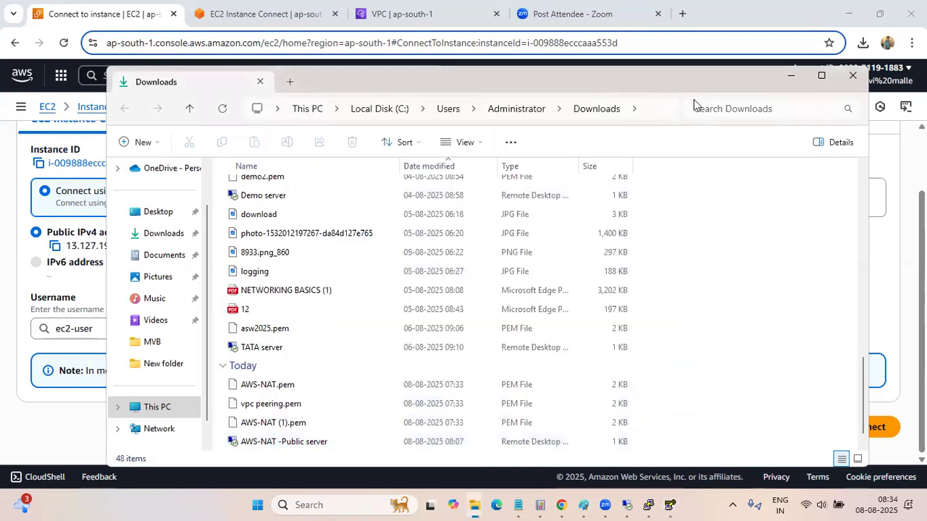
click(791, 76)
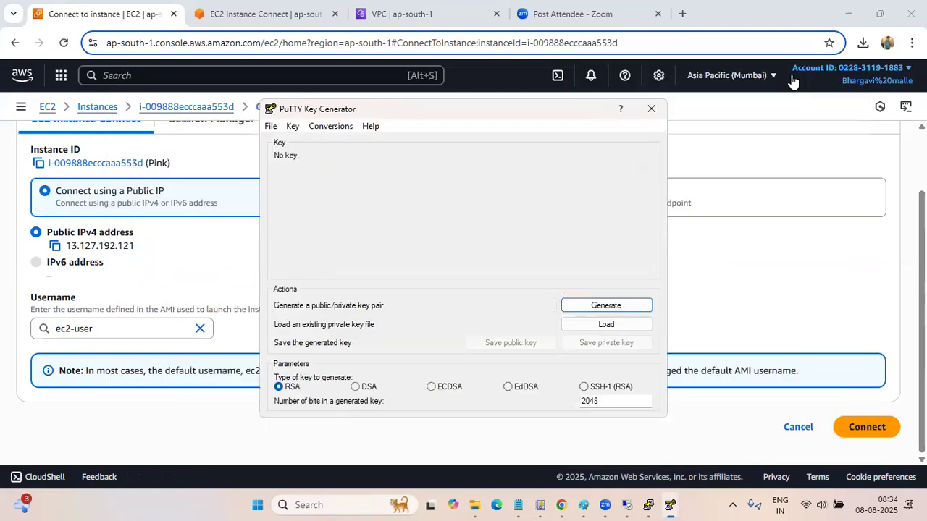
click(650, 108)
Disconnect the nested Remote Desktop session inside the 3.111.245.65 server and minimize that server's window
click(638, 504)
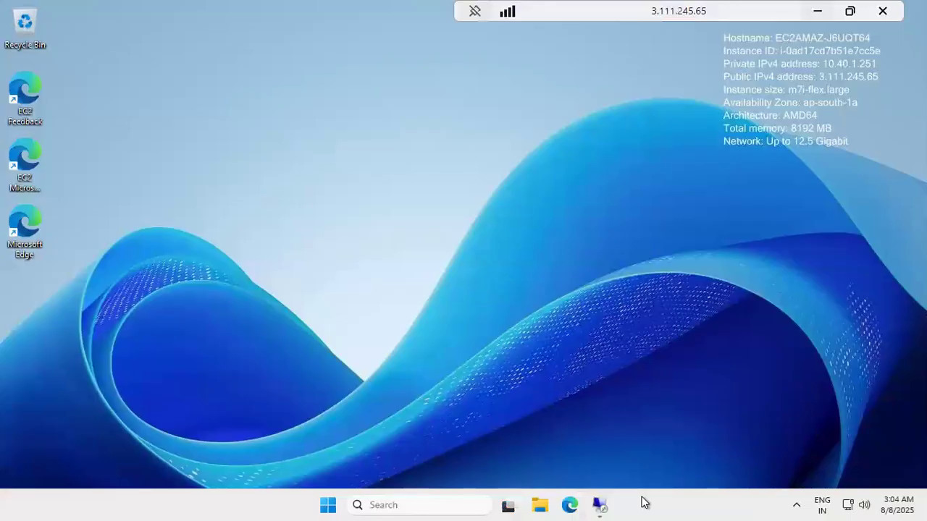
click(601, 505)
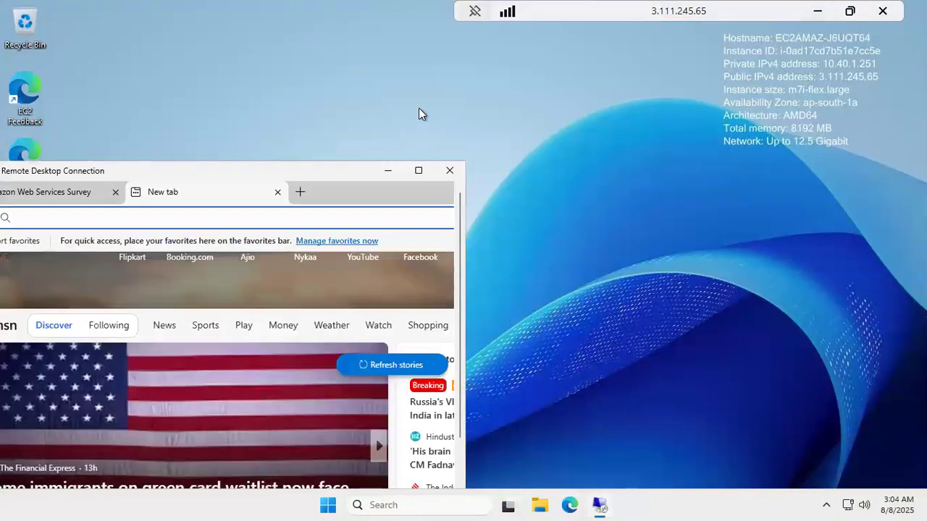
click(449, 171)
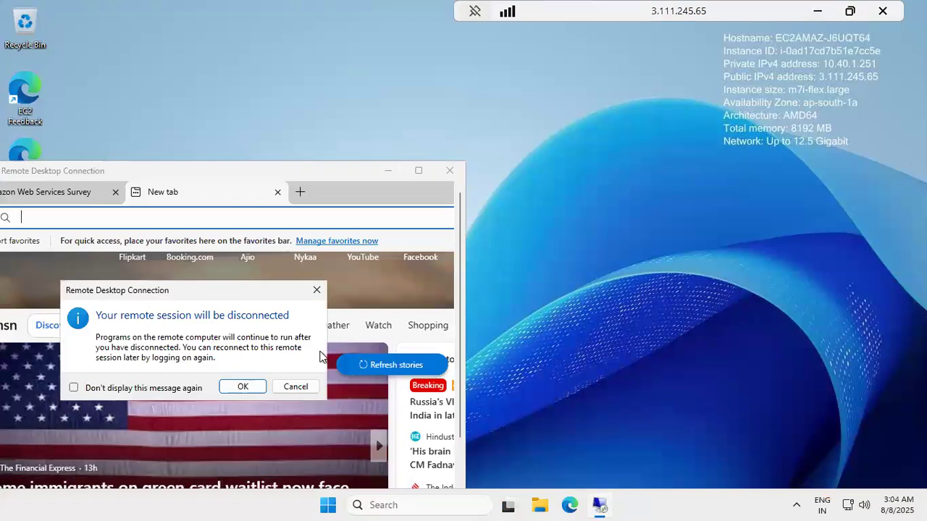
click(243, 387)
click(812, 19)
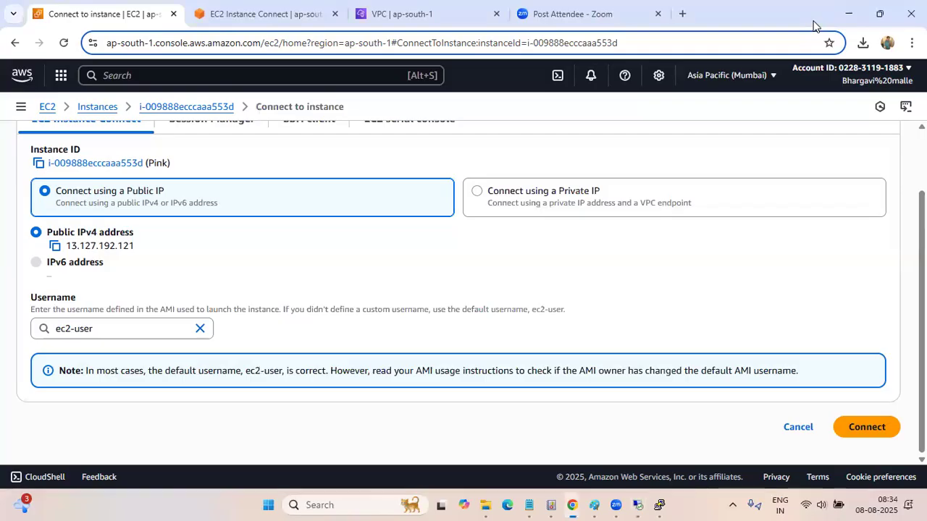
click(637, 504)
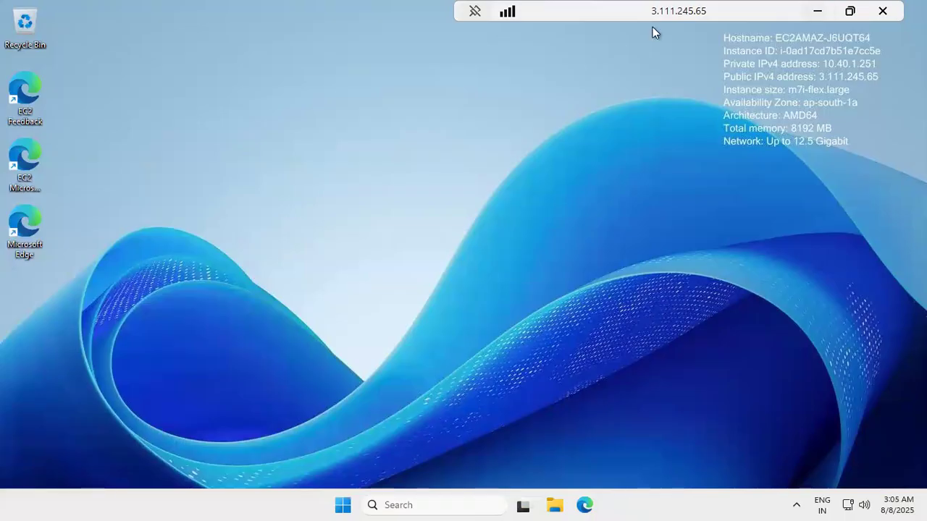
click(667, 505)
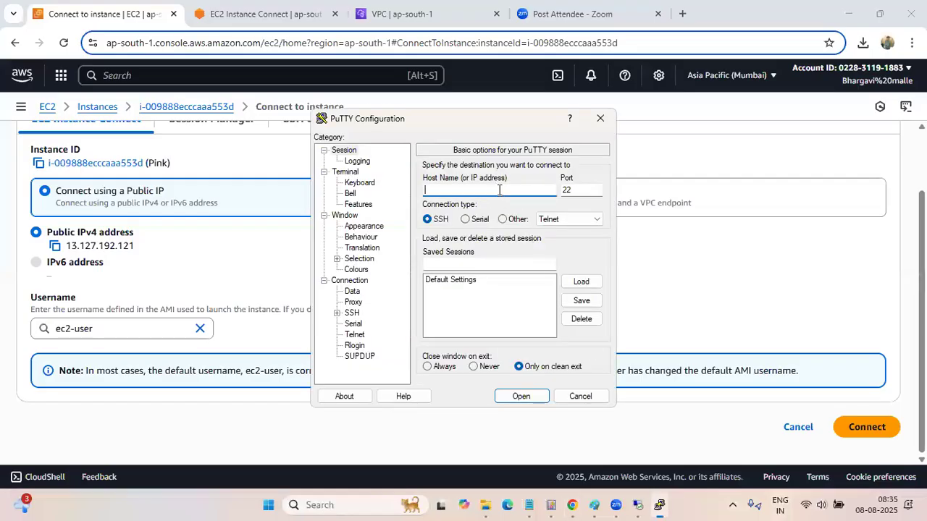
text(2-user)
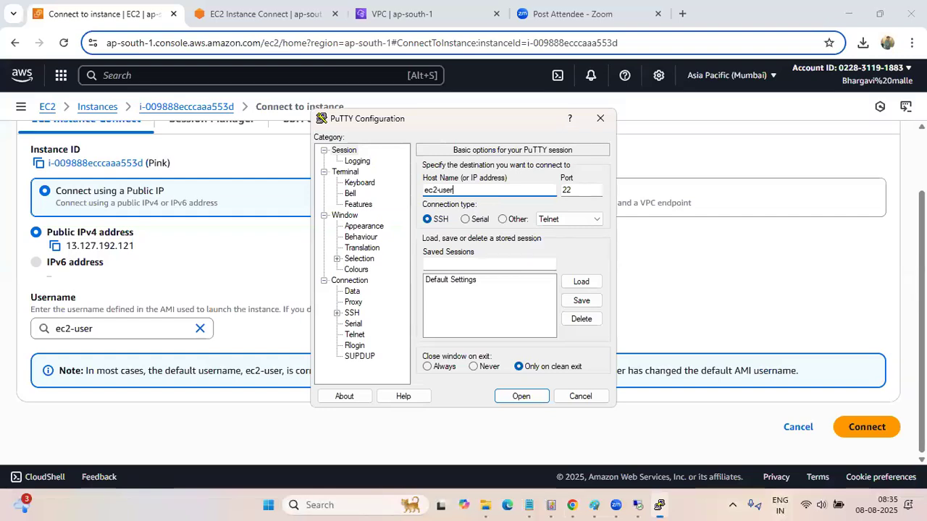
text(@)
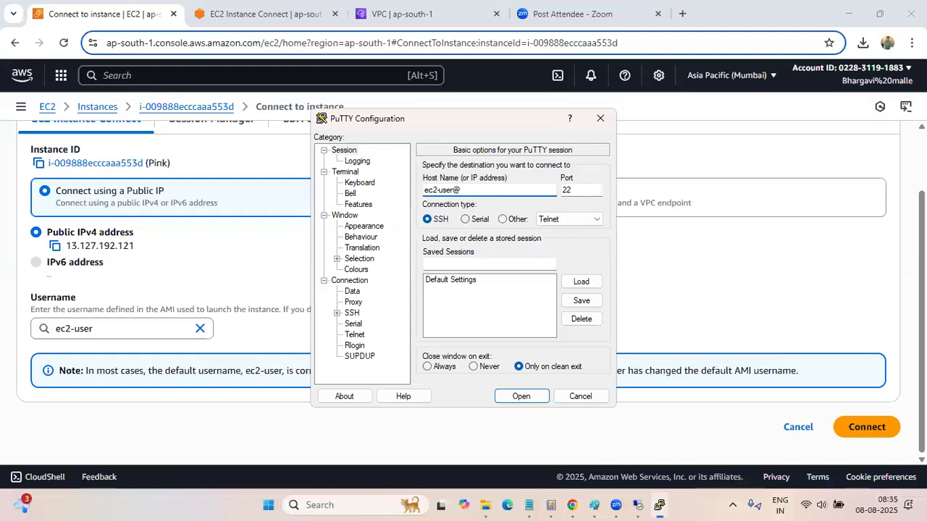
drag(467, 190, 423, 190)
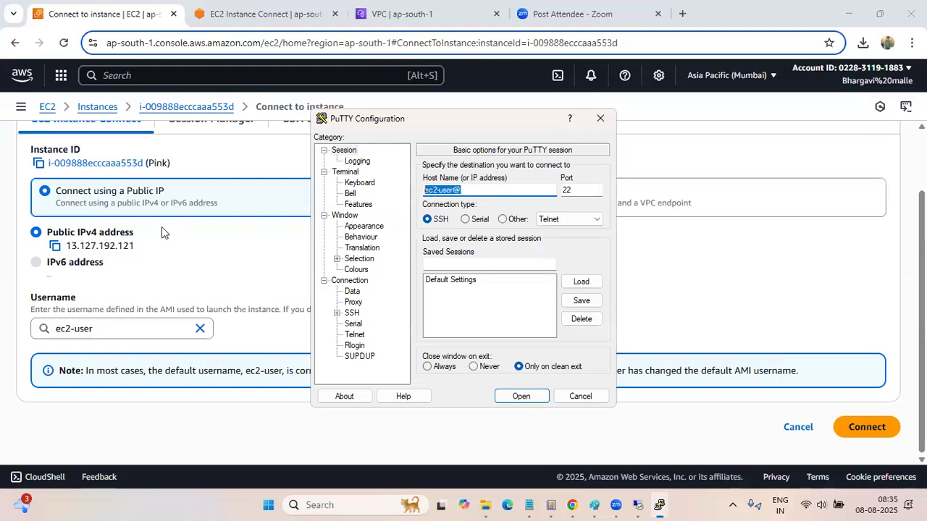
click(56, 248)
click(659, 504)
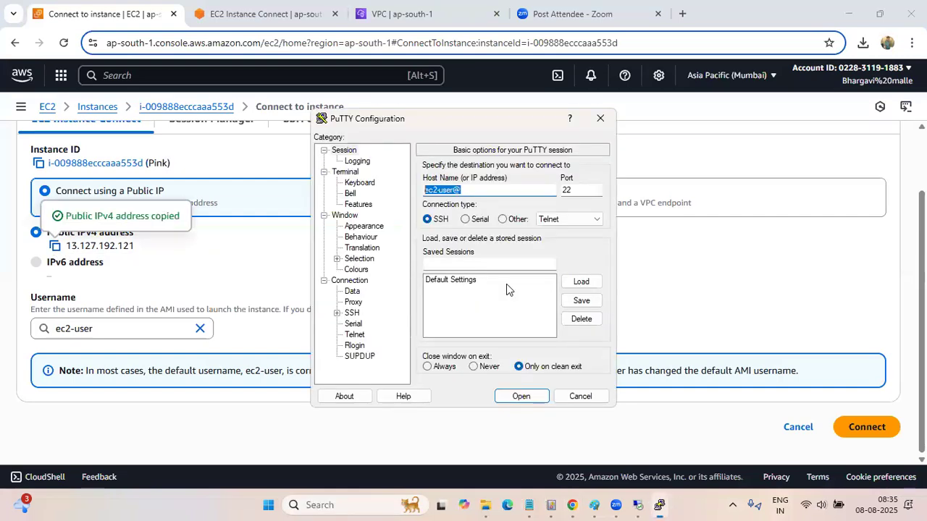
click(477, 192)
key(ctrl+v)
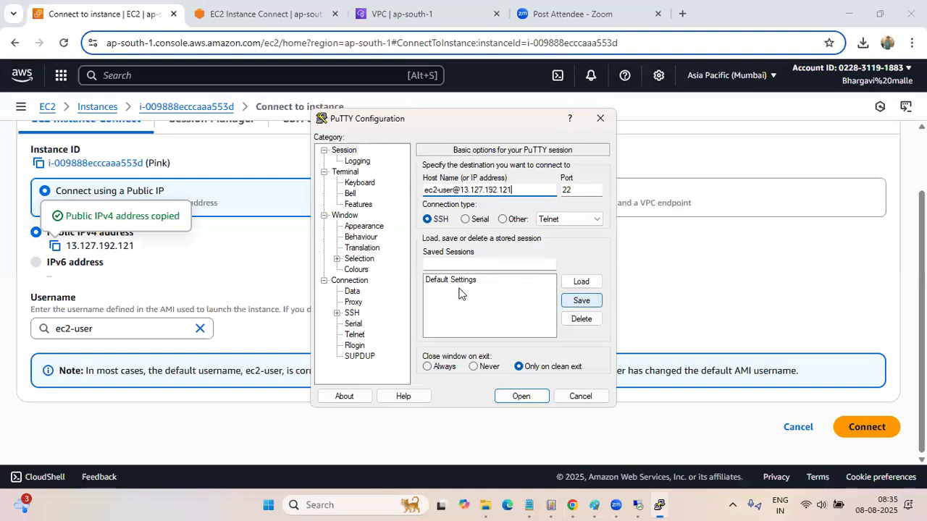
Set vpc peering.ppk from Downloads as the SSH authentication private key, then open the session and accept the server's host key
click(336, 313)
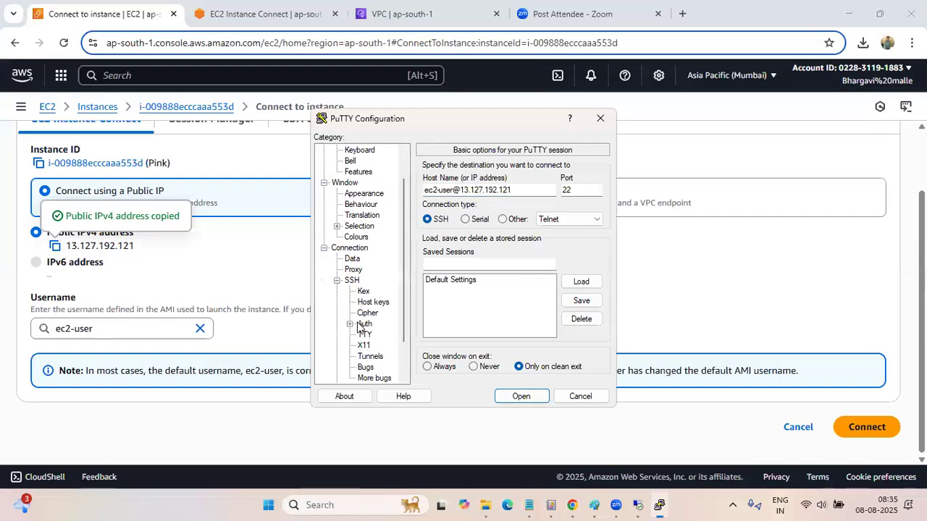
click(359, 325)
click(349, 324)
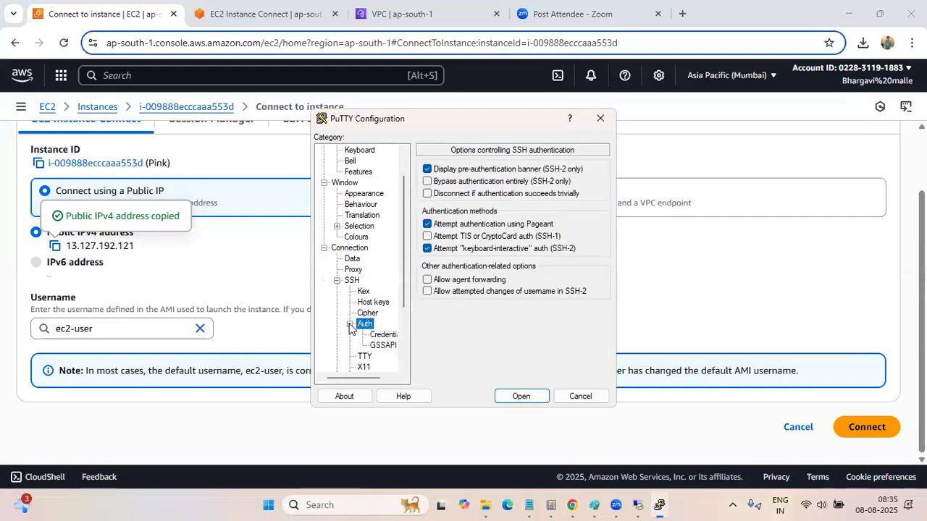
click(381, 334)
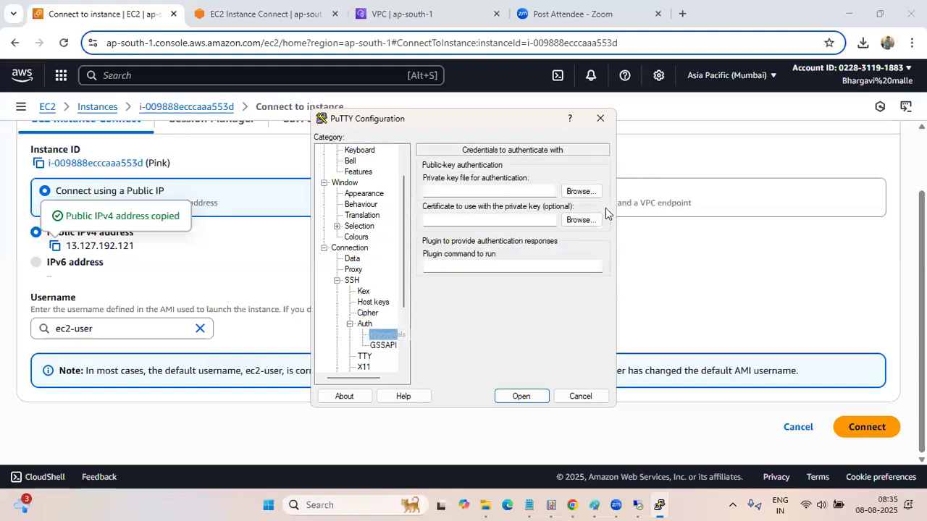
click(586, 193)
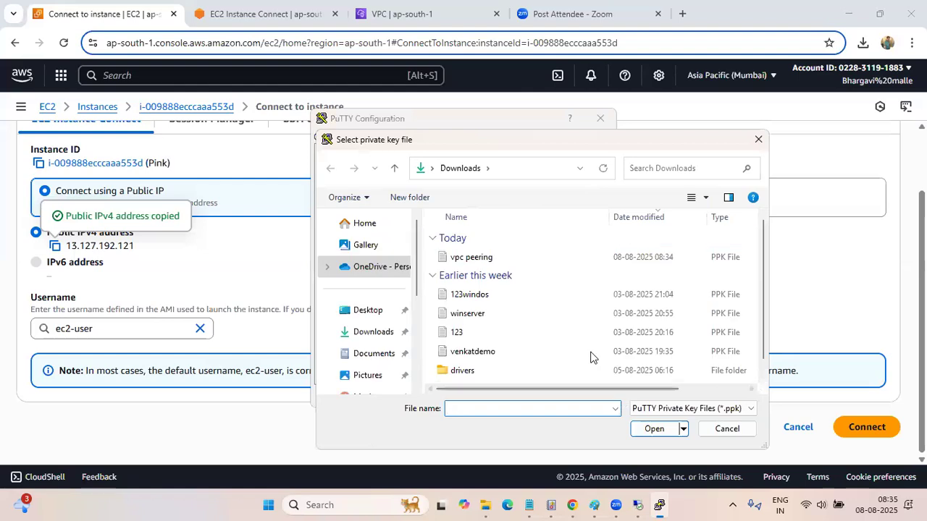
click(483, 258)
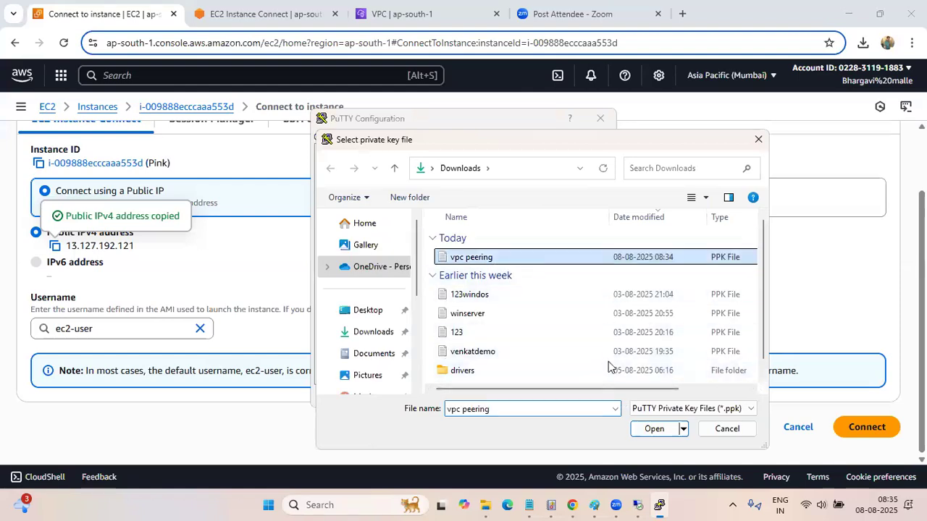
click(648, 430)
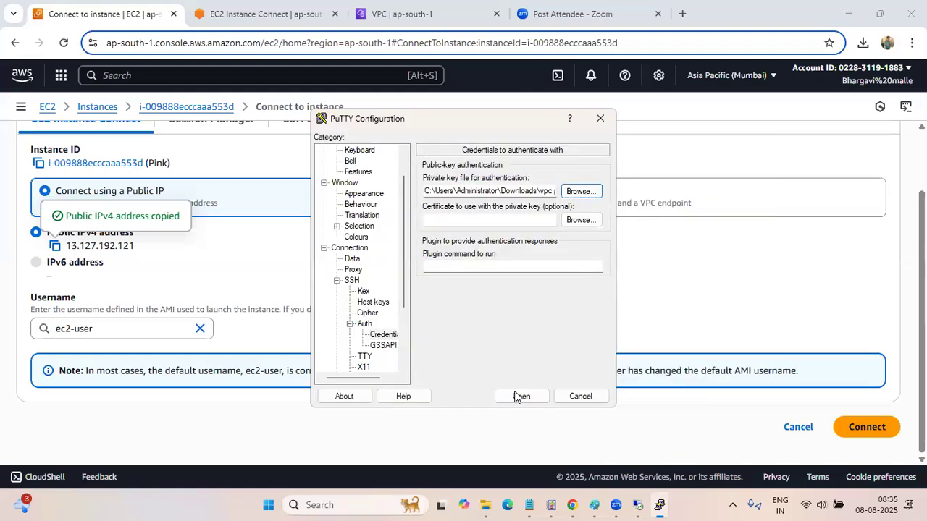
click(518, 397)
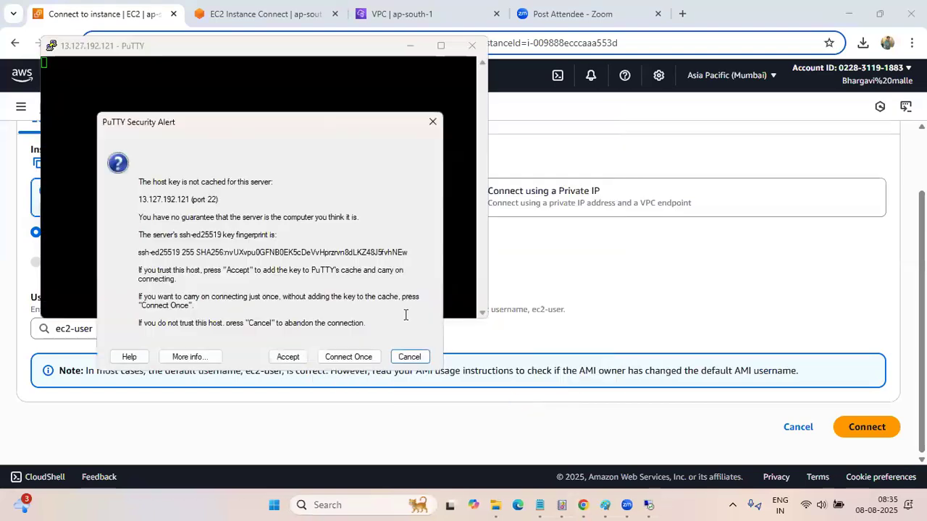
click(287, 357)
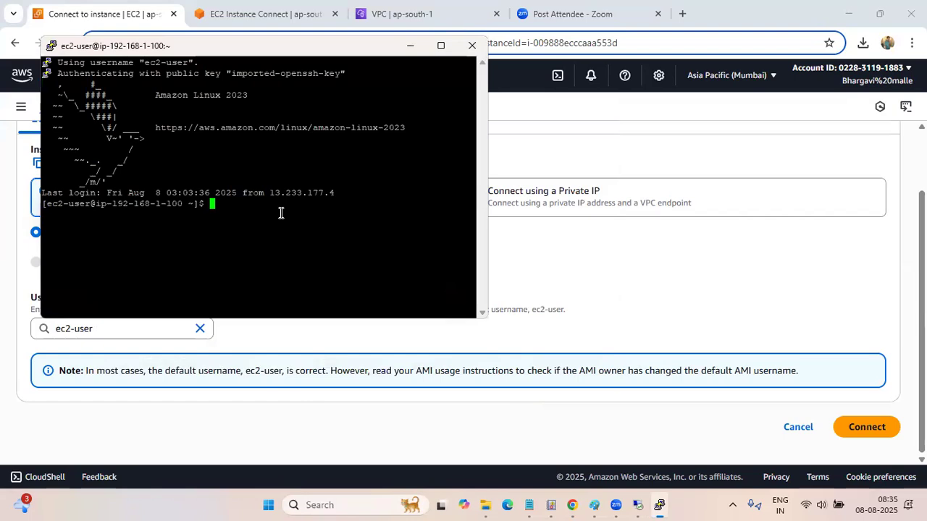
Switch to the root user on the Pink instance with sudo su - and move the terminal toward the middle of the screen
drag(203, 204, 208, 205)
click(218, 213)
text(sudo su -)
key(Return)
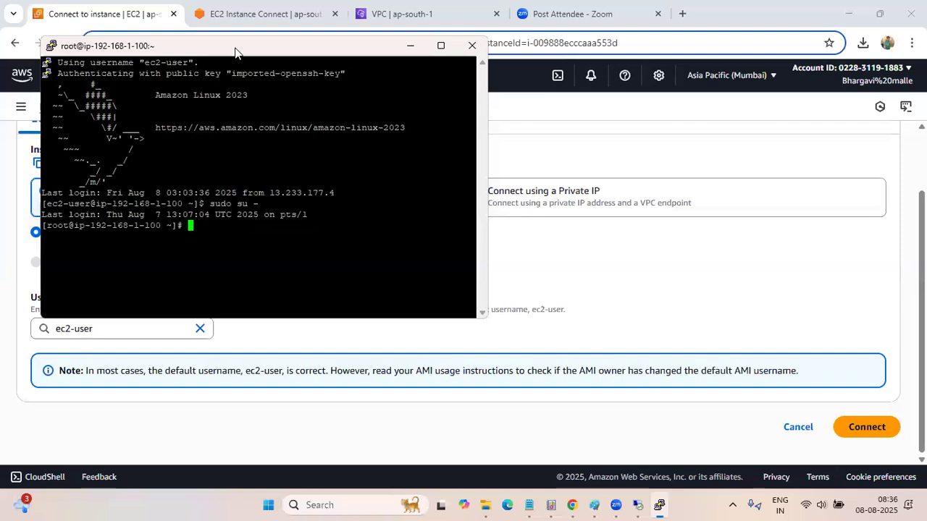
drag(234, 52, 371, 130)
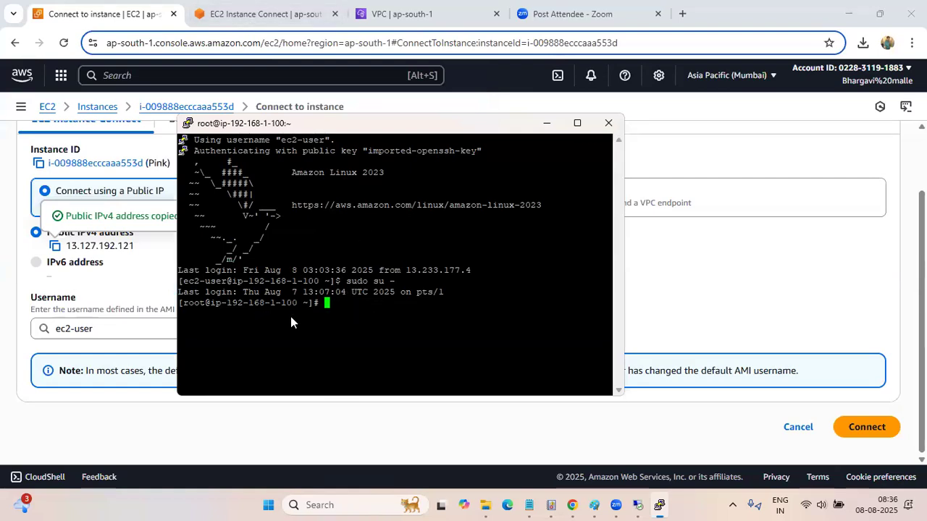
Switch to the AWS-NAT -Public server remote desktop and launch a command prompt there by running cmd
mouse_move(636, 505)
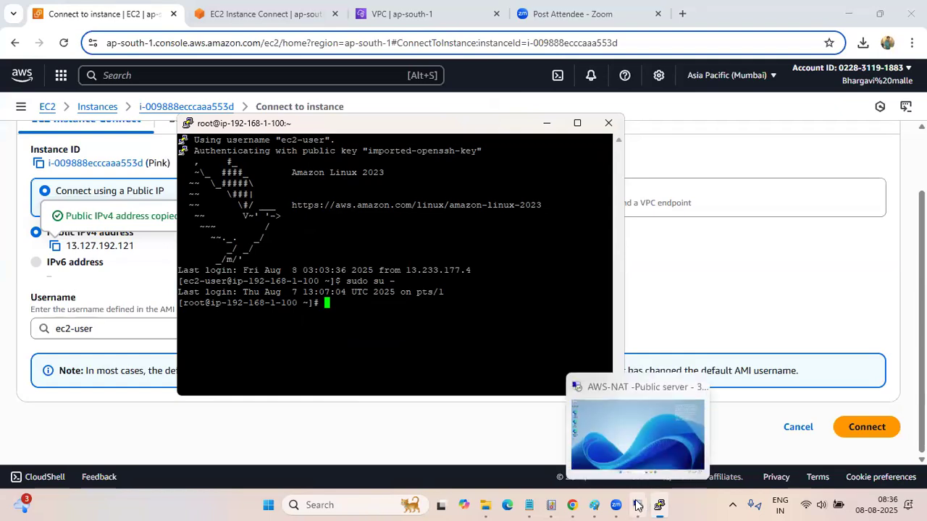
click(636, 445)
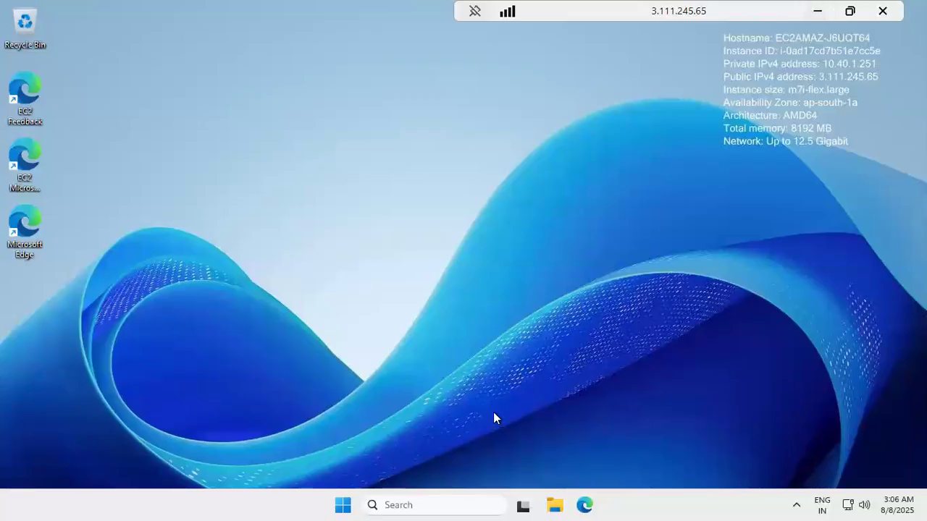
right_click(345, 502)
click(295, 425)
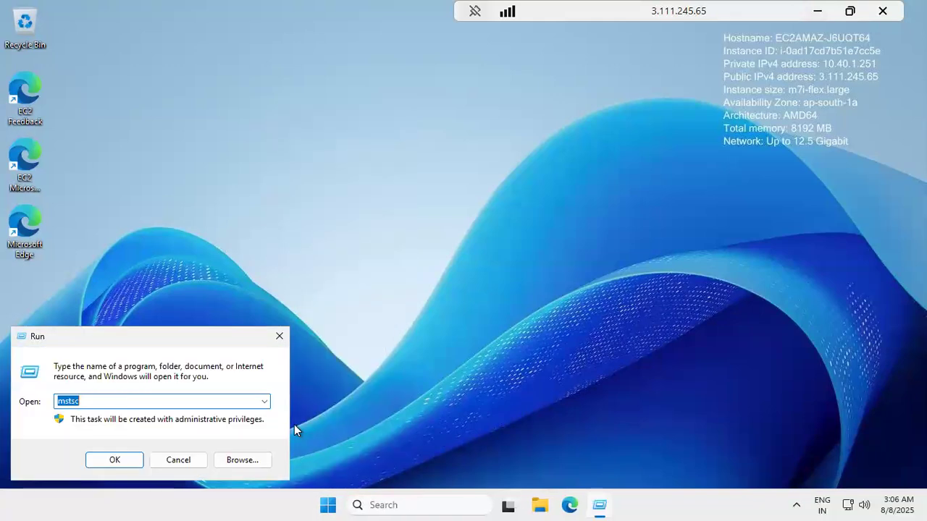
key(BackSpace)
text(cmd)
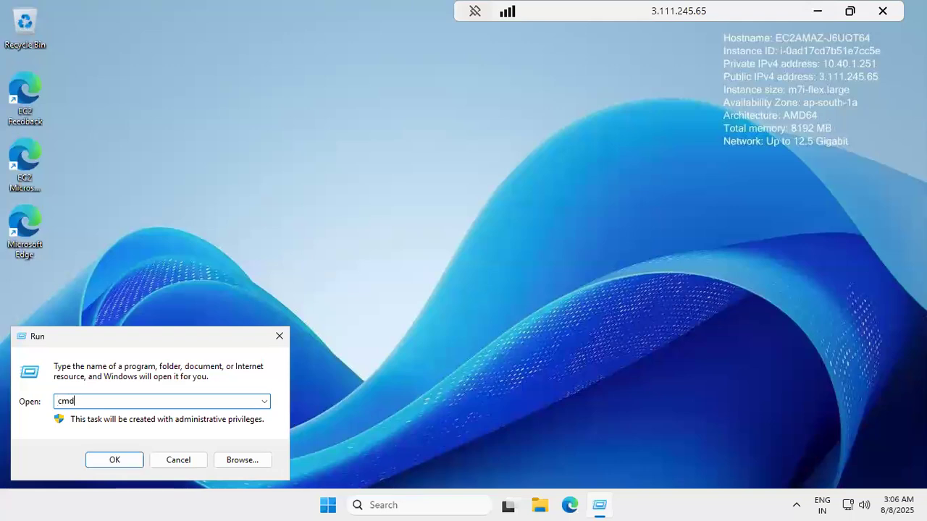
key(Return)
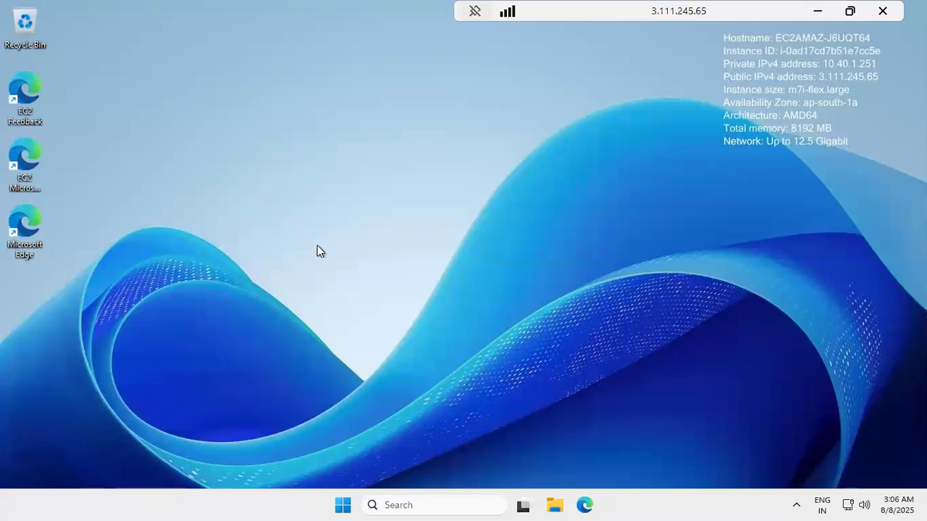
Start a continuous ping with ping 192.168.1.100 -t, then minimize the remote desktop and reposition the PuTTY terminal
text(p)
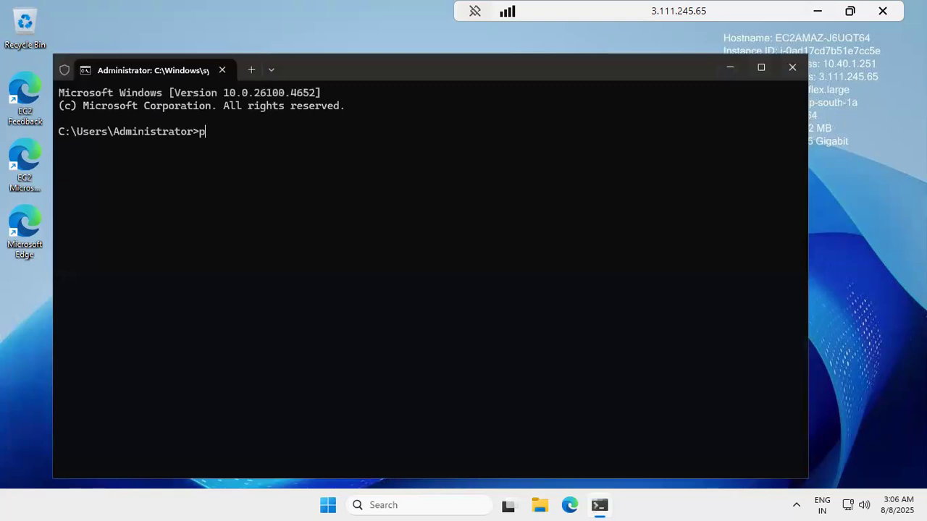
text(ing 192.168.1.1)
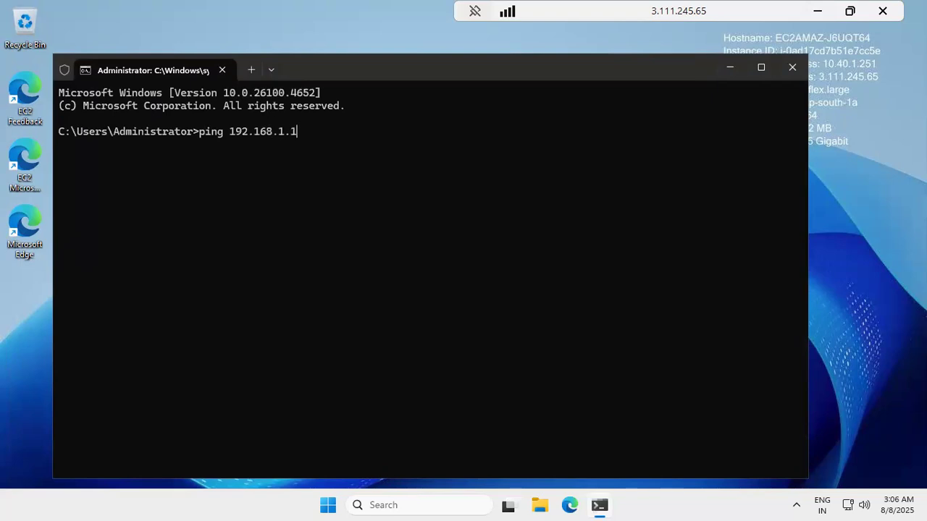
text(00 -t)
key(Return)
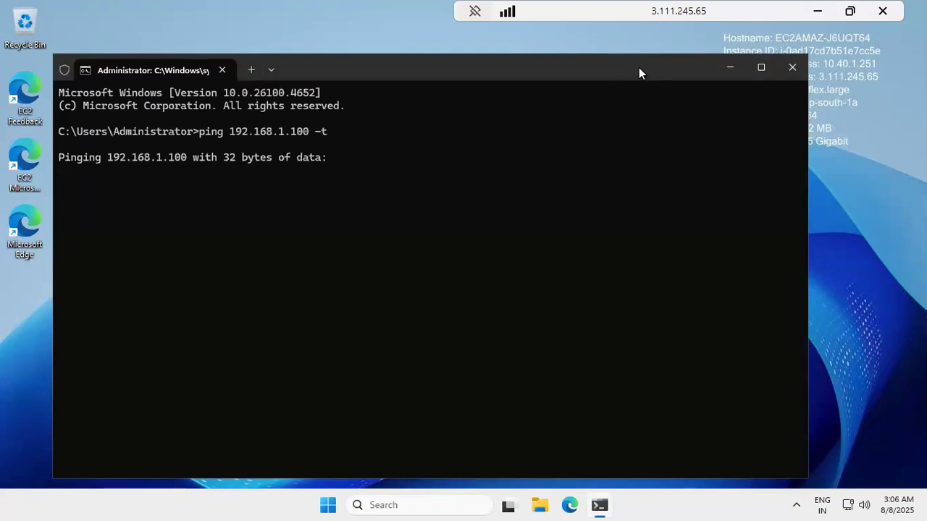
click(816, 15)
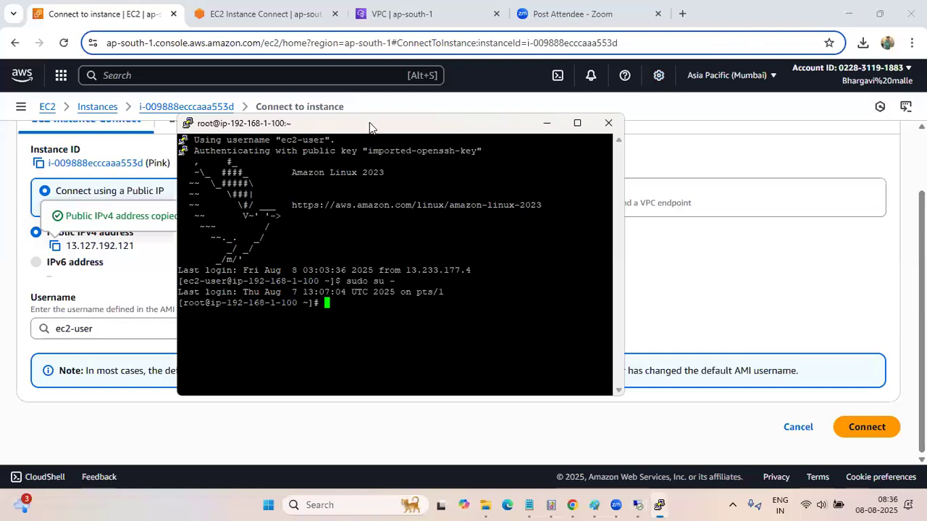
drag(370, 123, 479, 147)
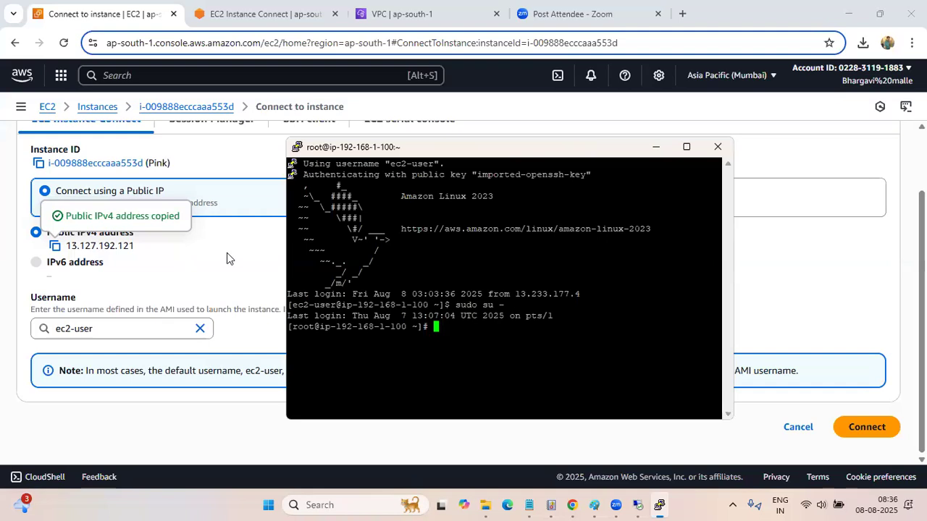
Minimize the PuTTY terminal, return to the EC2 instances list, and select only the AWS-NAT -Public server instance instead of Pink
click(655, 150)
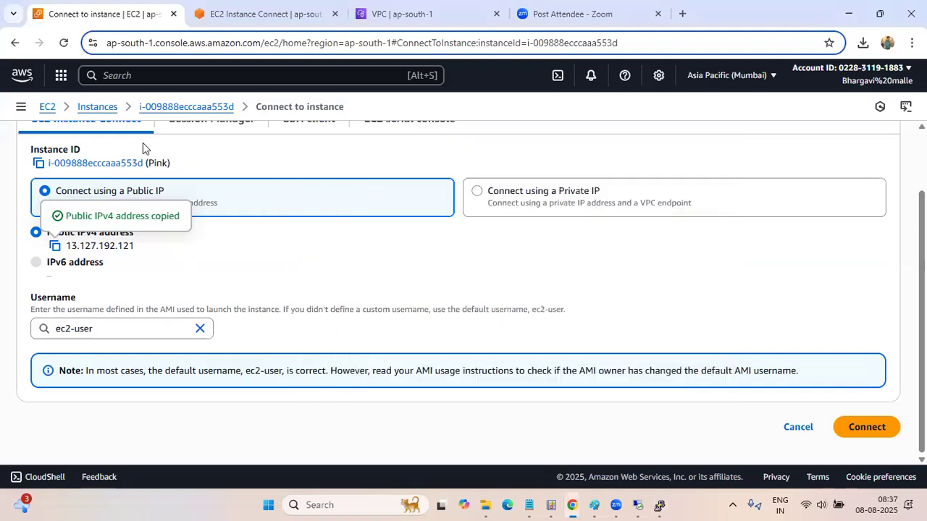
click(101, 107)
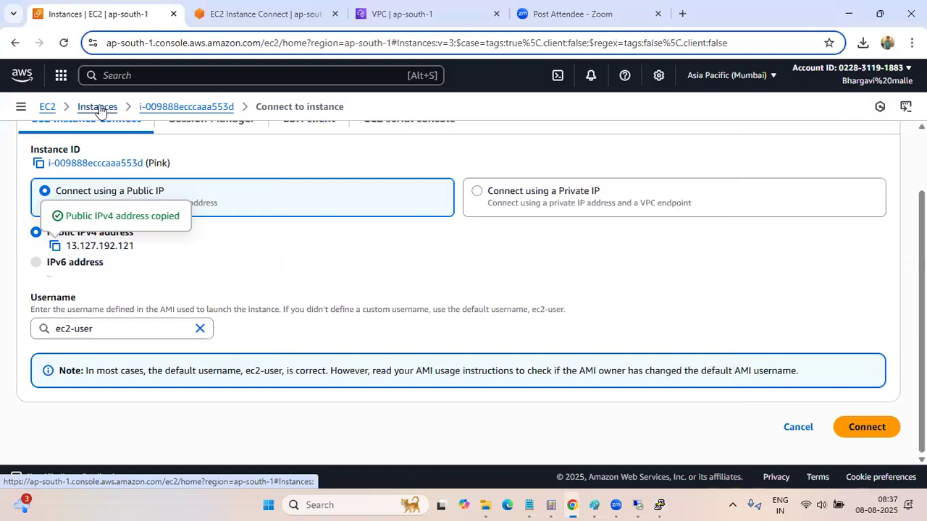
drag(399, 302, 276, 303)
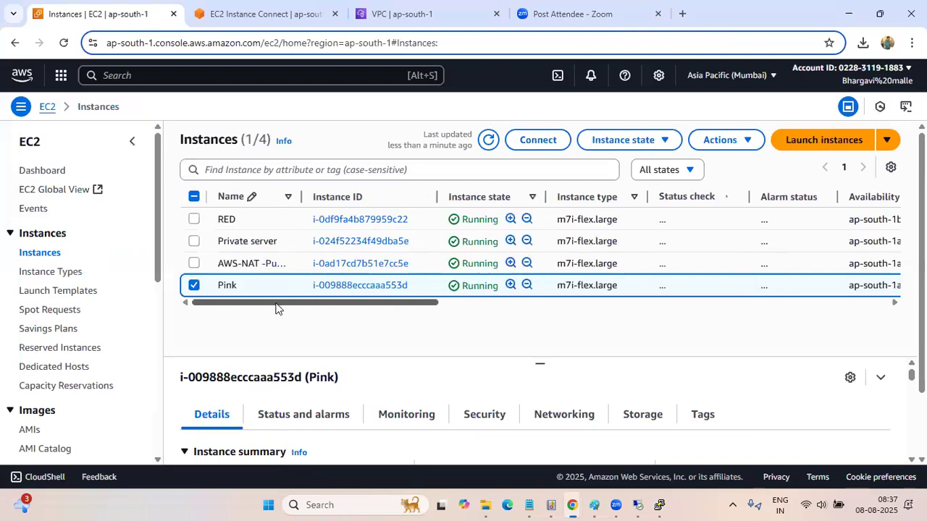
mouse_move(285, 291)
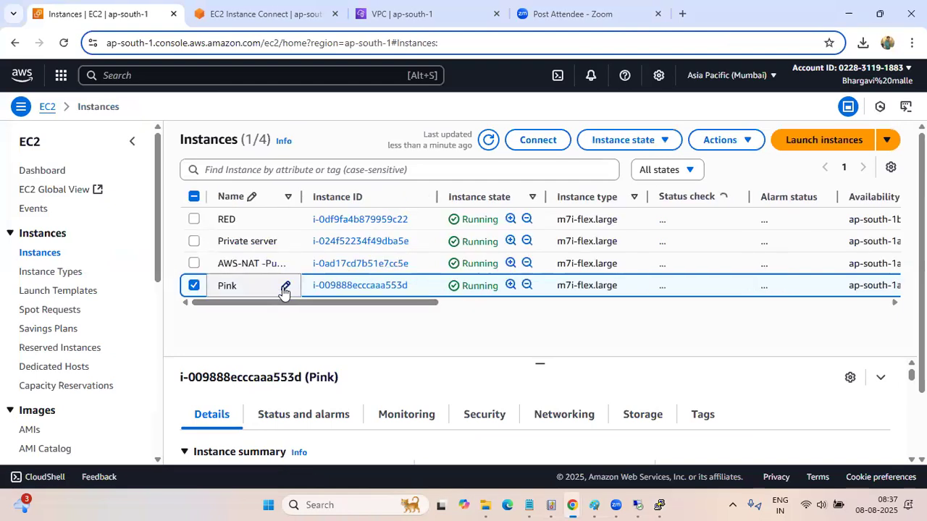
scroll(157, 322, down, 1)
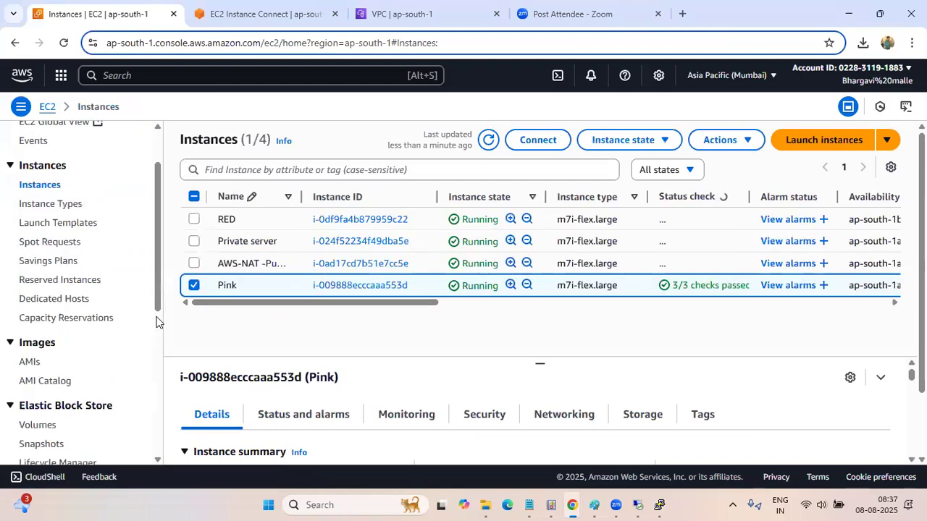
scroll(157, 321, down, 1)
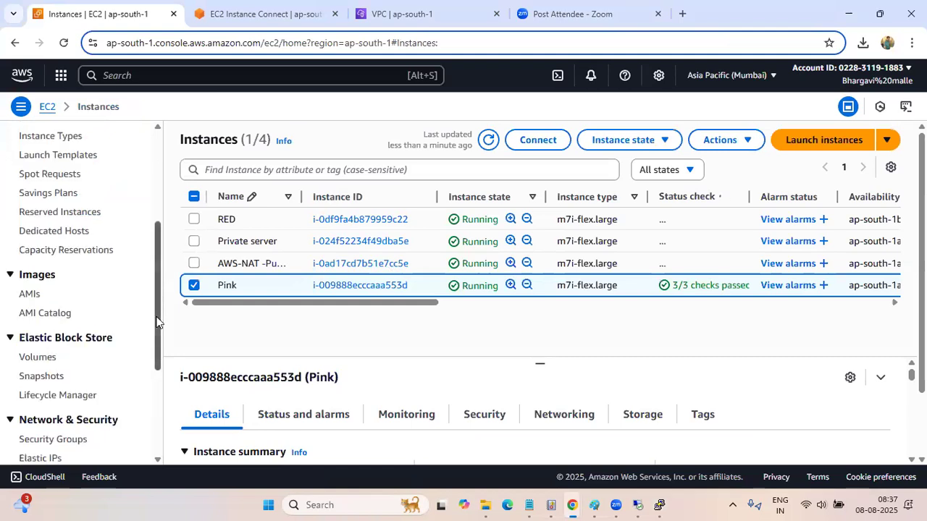
scroll(157, 322, down, 1)
scroll(155, 293, up, 3)
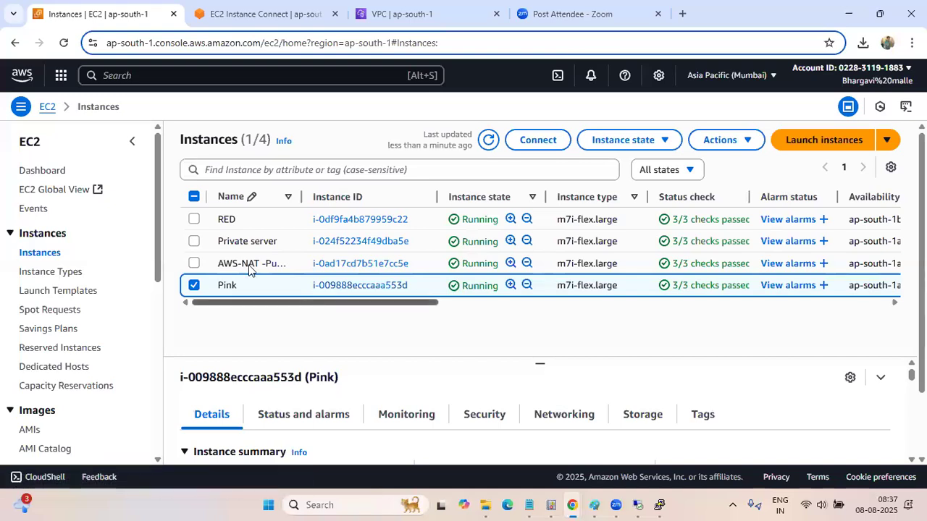
click(195, 287)
click(285, 263)
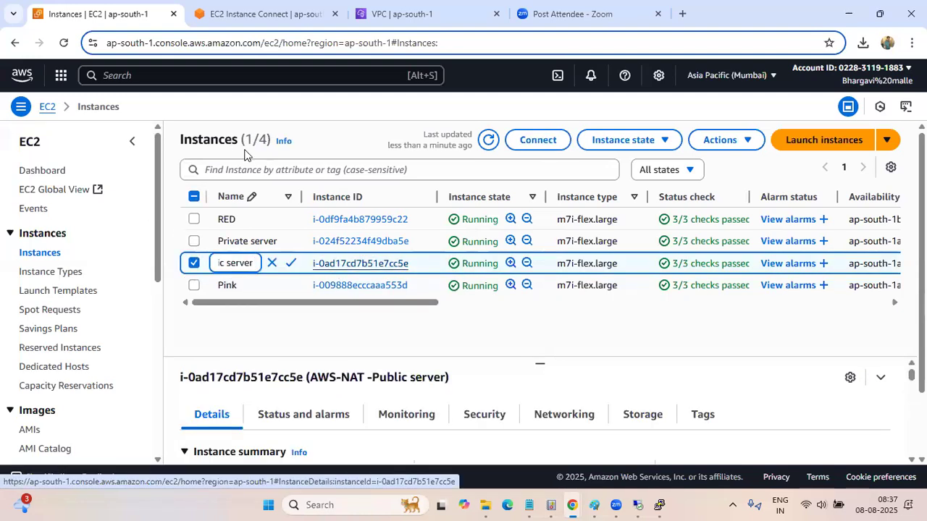
Go to the peering connections in the VPC console and start creating a new peering connection
click(252, 26)
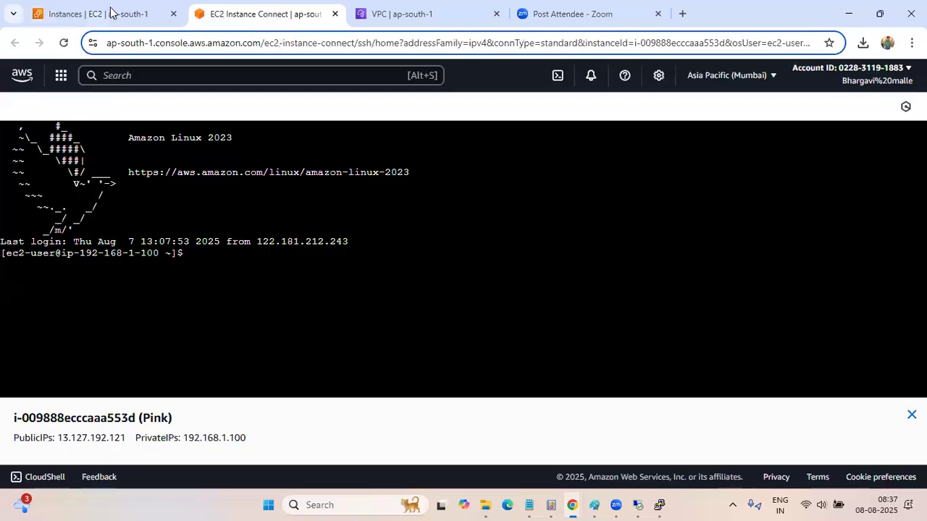
click(110, 9)
click(423, 22)
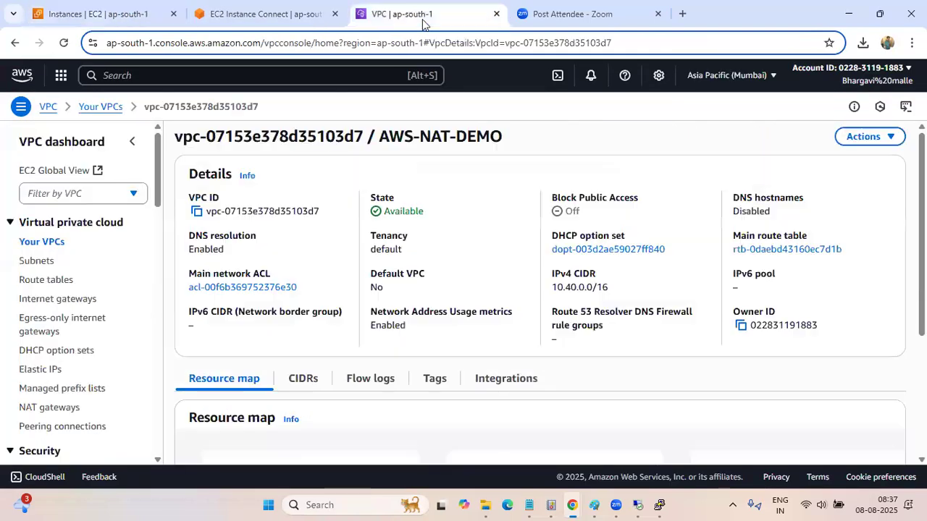
scroll(113, 298, down, 1)
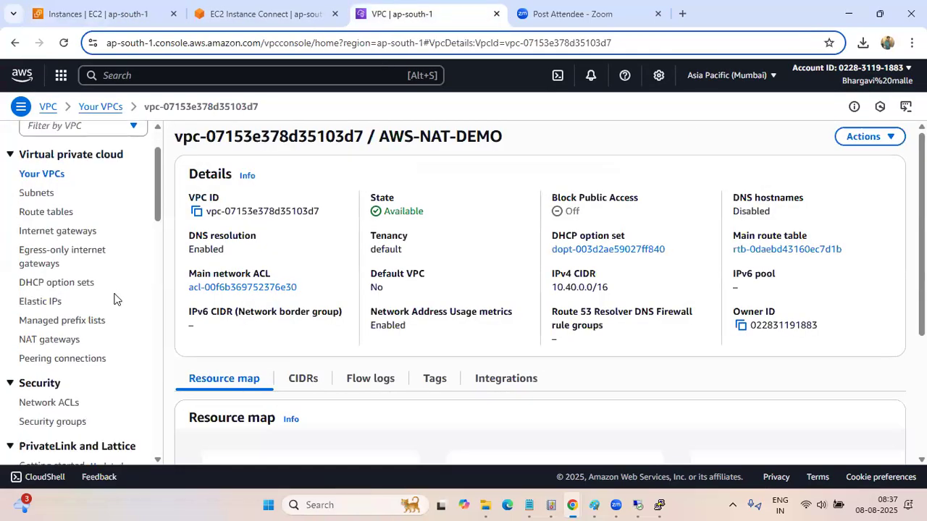
scroll(113, 298, up, 1)
scroll(114, 299, down, 3)
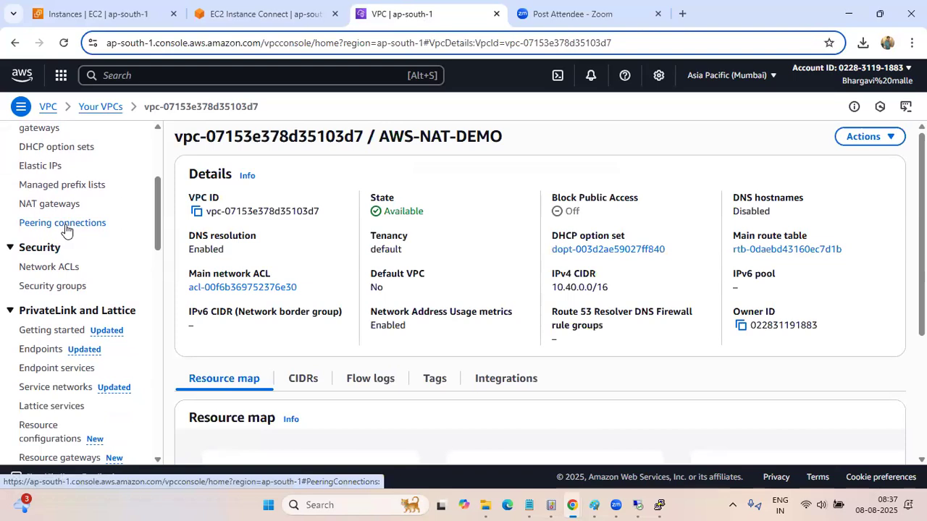
click(65, 223)
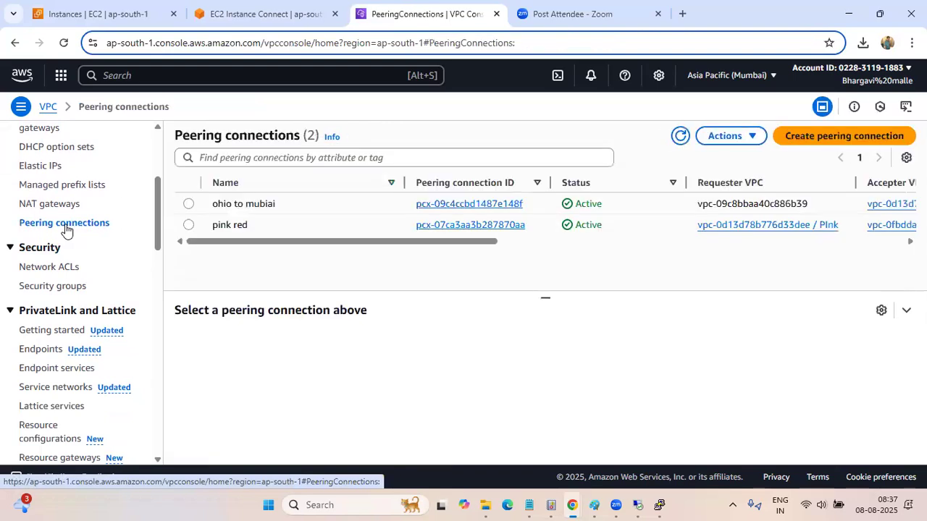
drag(282, 240, 230, 242)
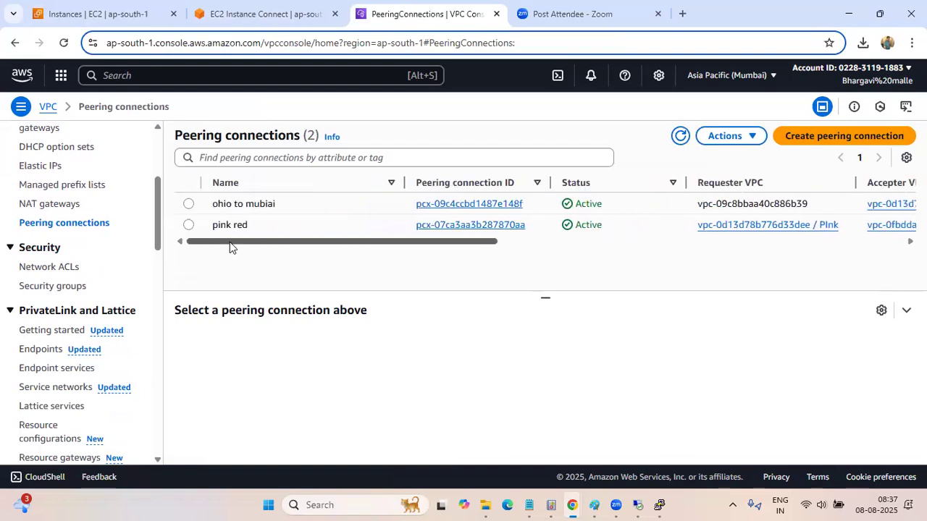
click(822, 139)
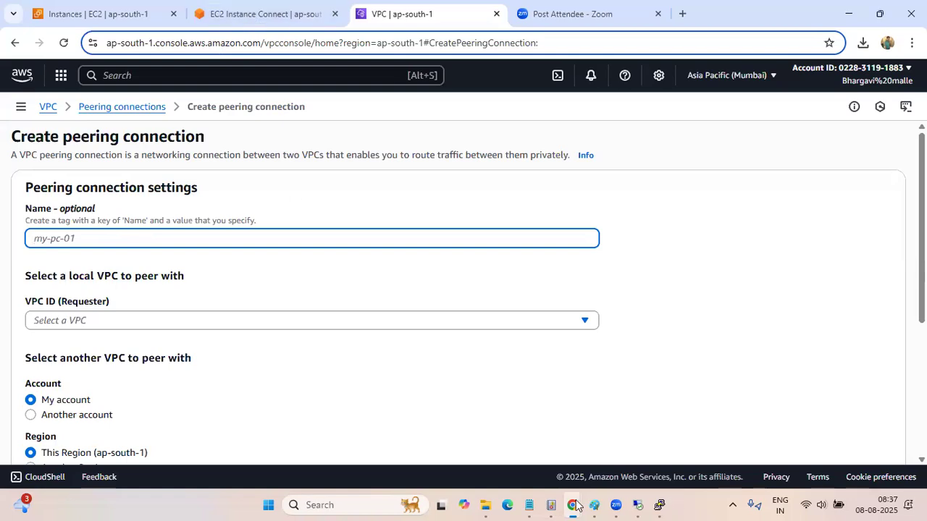
Switch to Notepad, copy AWS-NAT-DEMO from the VPC peering note, and return to the peering connection form
click(530, 505)
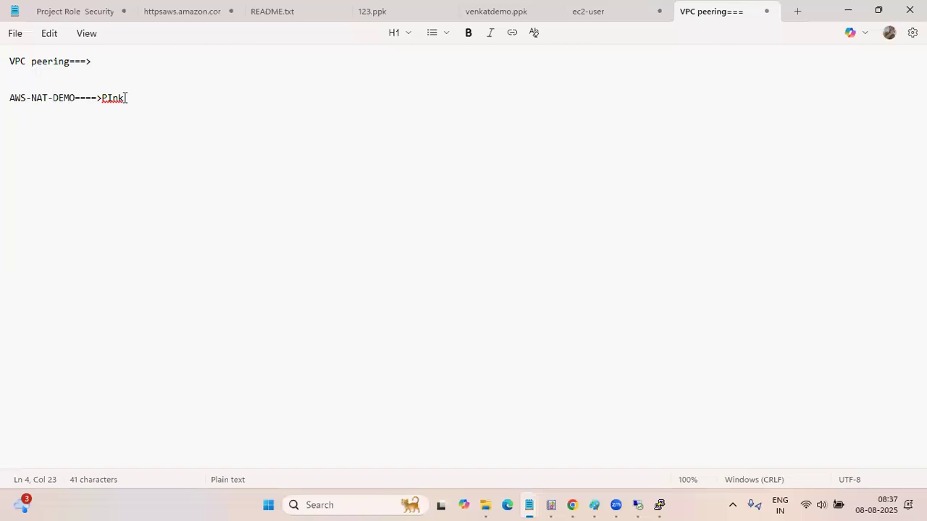
triple_click(5, 96)
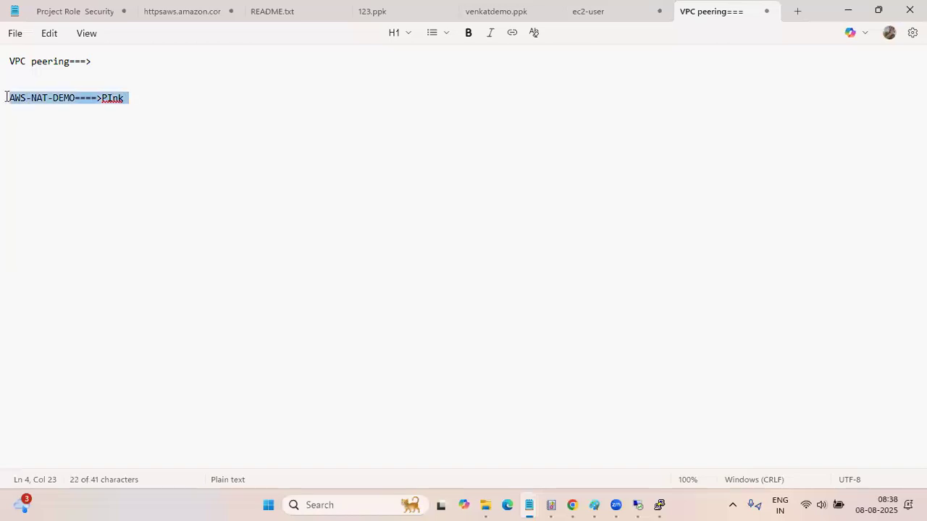
click(74, 103)
key(shift+Home)
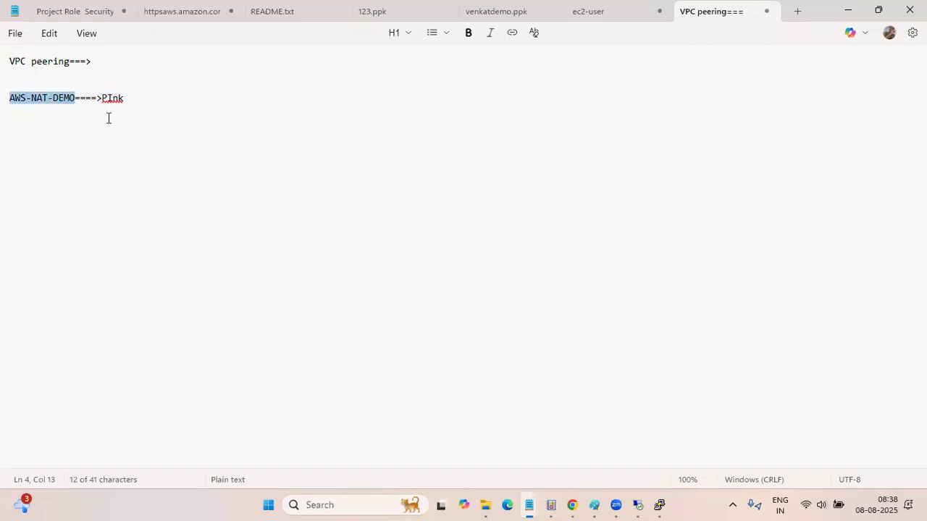
double_click(109, 118)
click(72, 99)
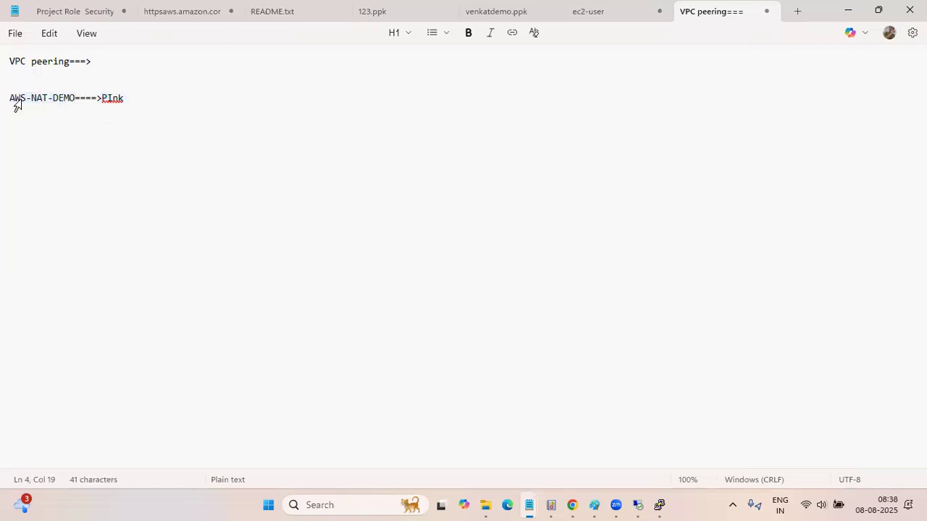
key(shift+Home)
key(ctrl+c)
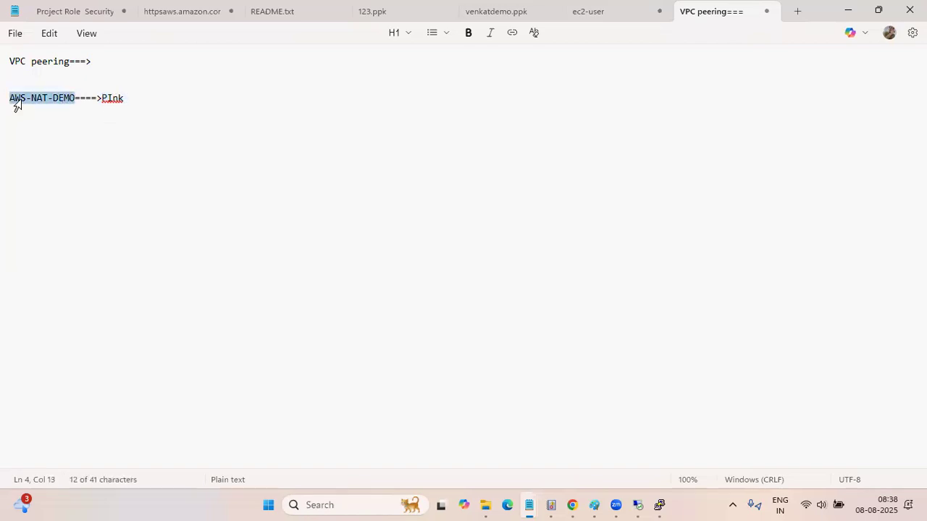
click(841, 6)
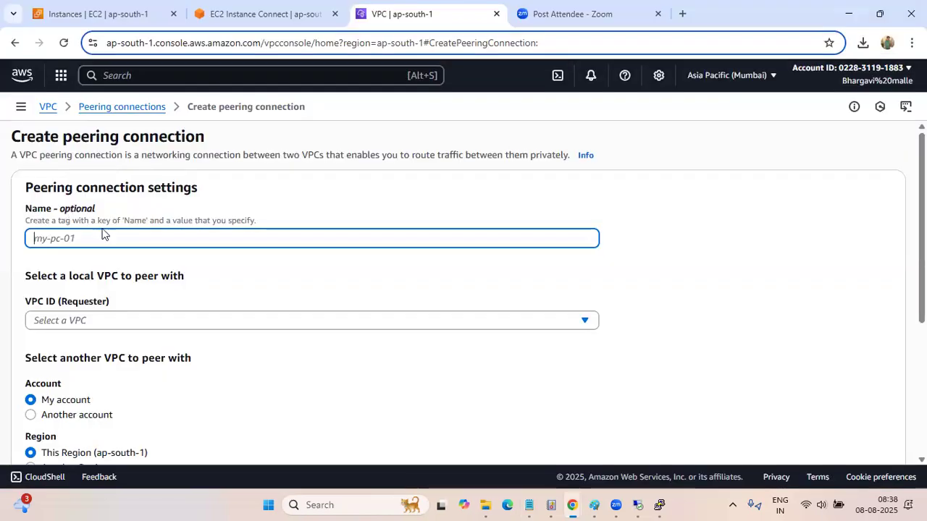
Name the peering connection AWS-NAT-DEMO to Pink VPC and choose the AWS-NAT-DEMO VPC as the requester
key(ctrl+v)
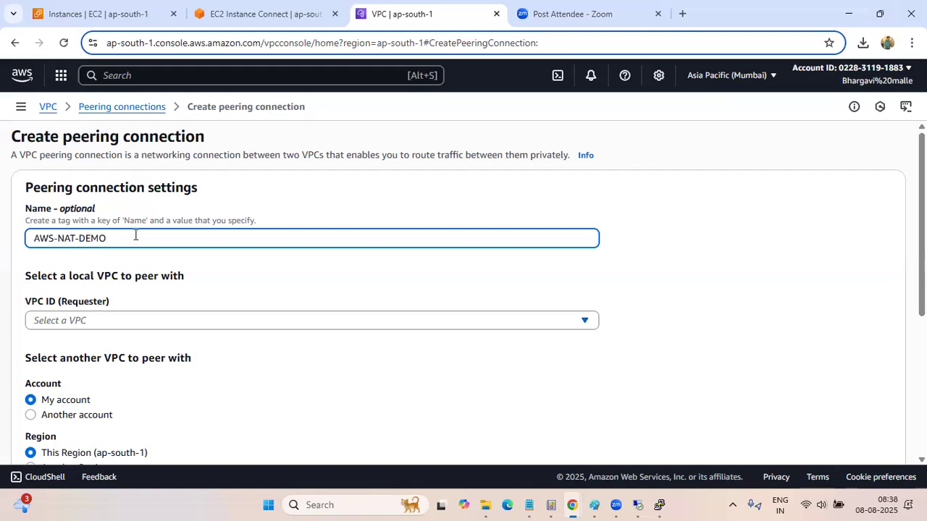
text(to Pir)
text(k sub)
text(VPC)
click(101, 323)
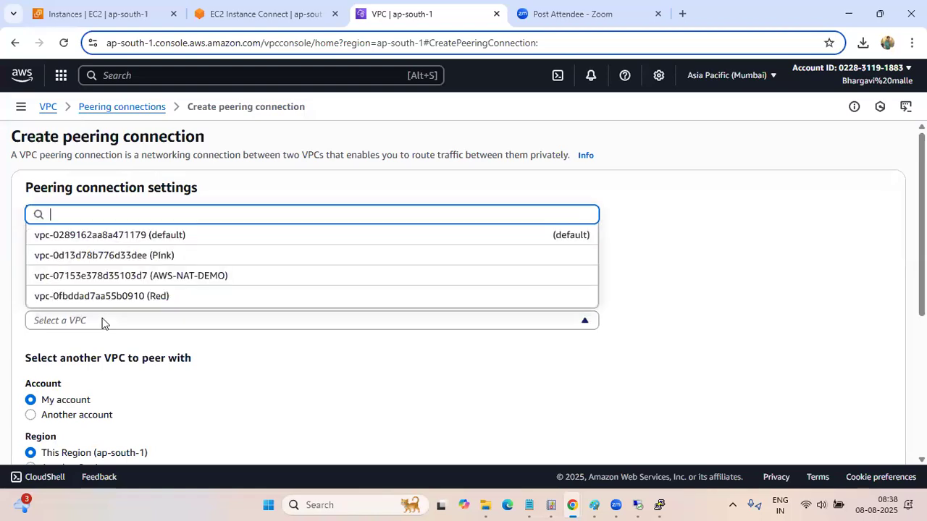
click(132, 278)
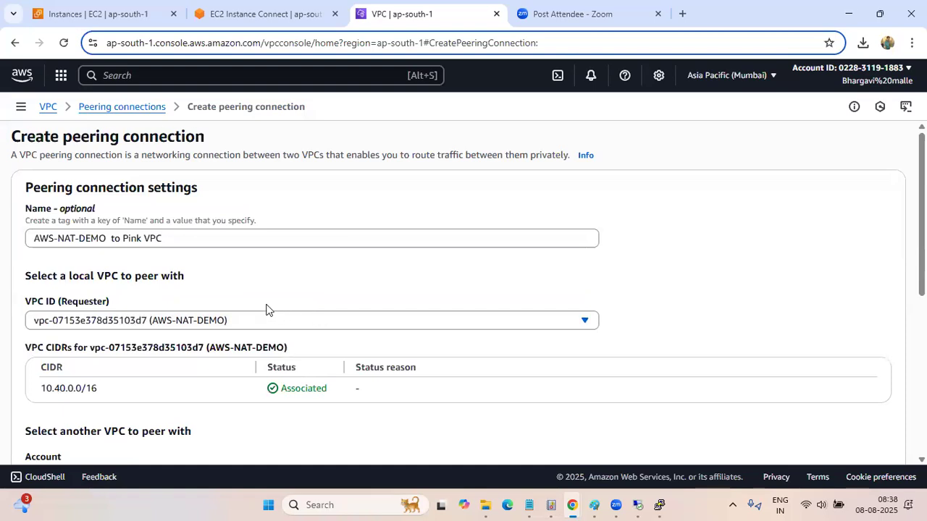
Review the requester VPC's CIDR and the account, region and accepter settings of the peering connection form
scroll(267, 310, down, 1)
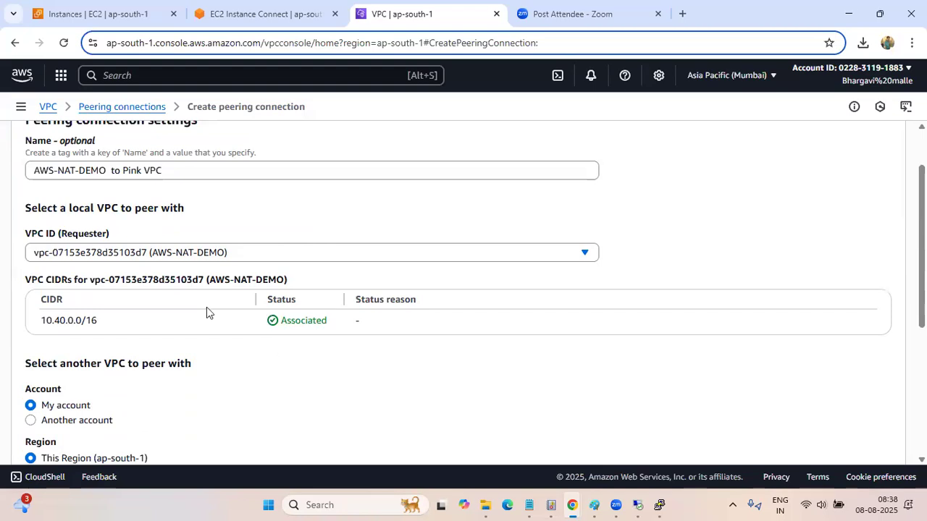
scroll(207, 315, down, 3)
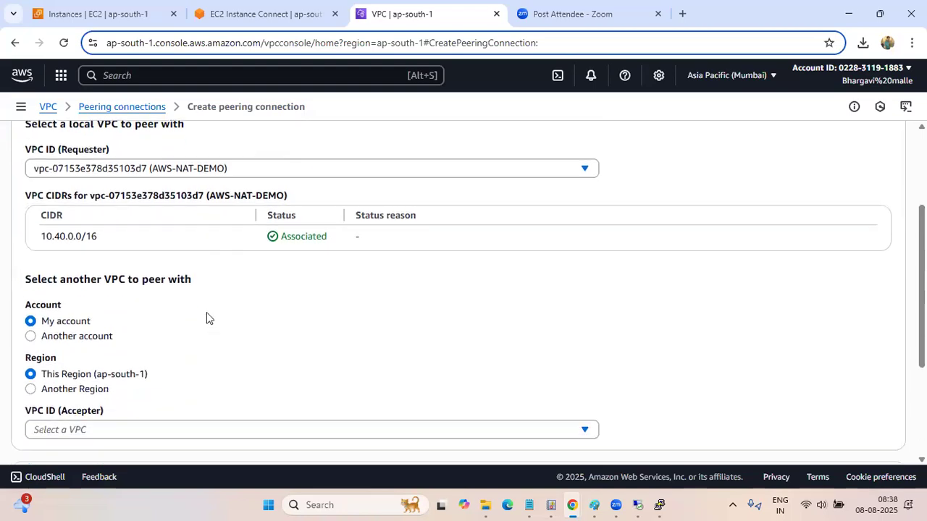
scroll(288, 214, up, 3)
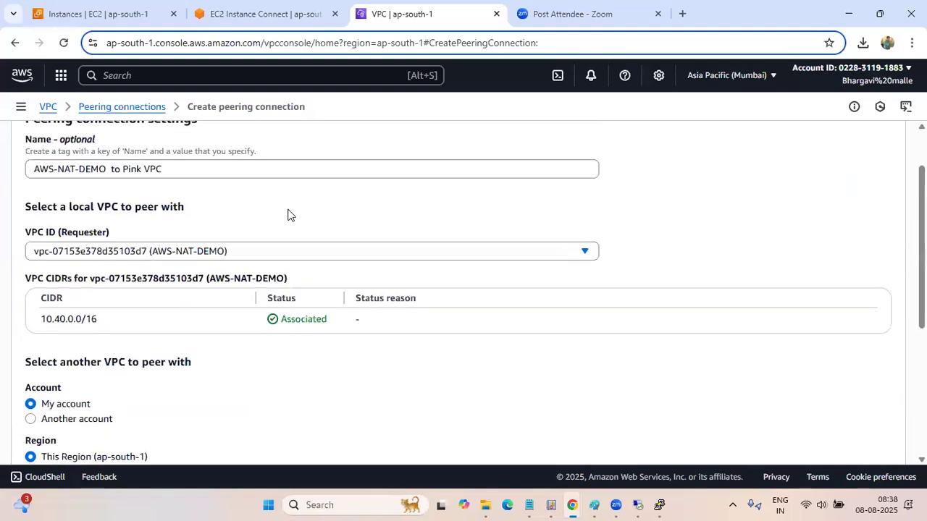
scroll(287, 215, down, 1)
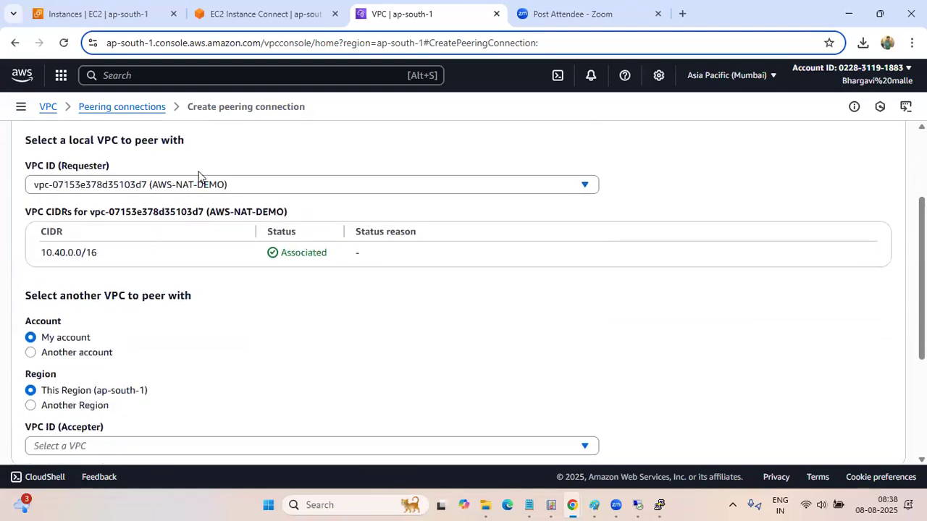
scroll(213, 304, down, 1)
scroll(198, 297, up, 1)
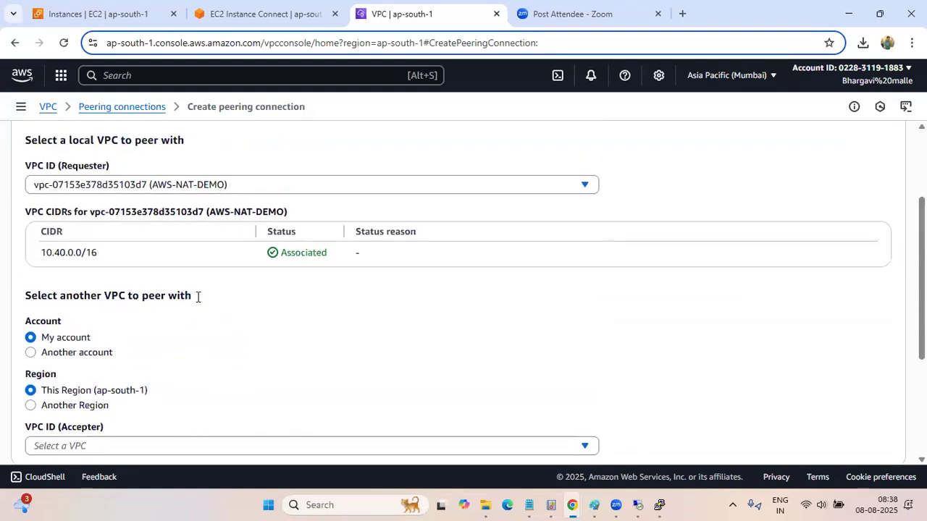
drag(99, 253, 40, 254)
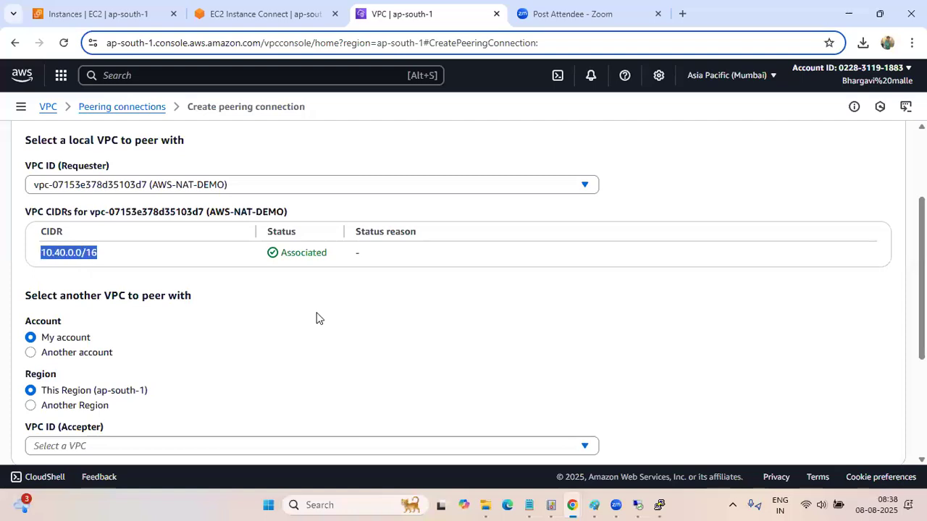
Check the private IPv4 address of the AWS-NAT -Public server in its EC2 instance details against the requester VPC's CIDR
click(269, 16)
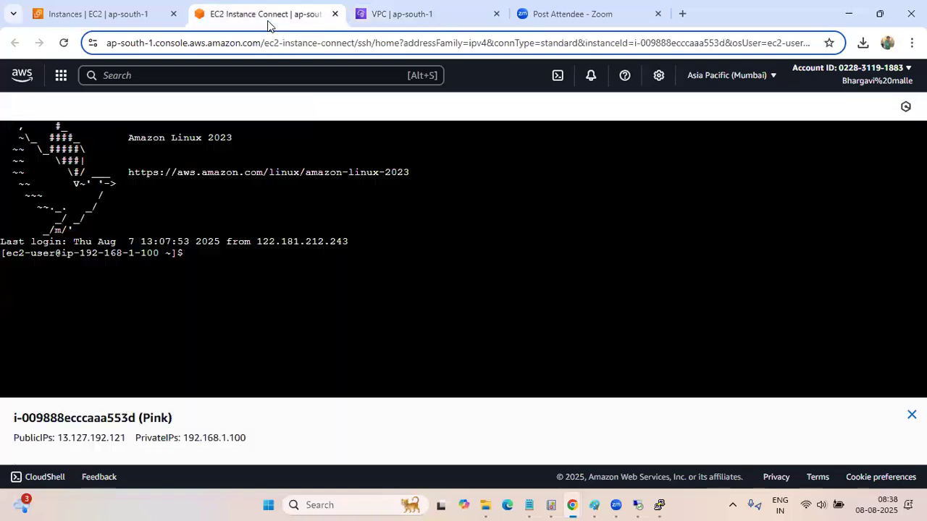
click(107, 15)
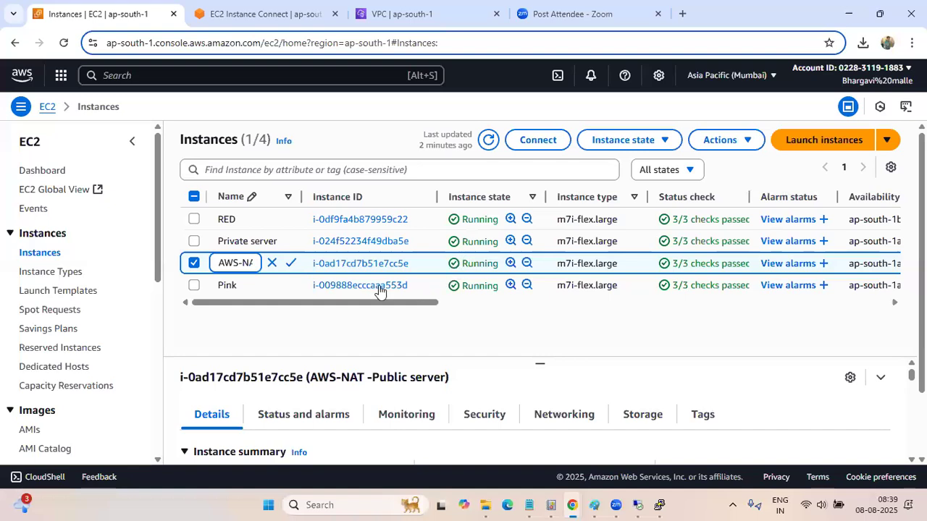
scroll(371, 304, down, 2)
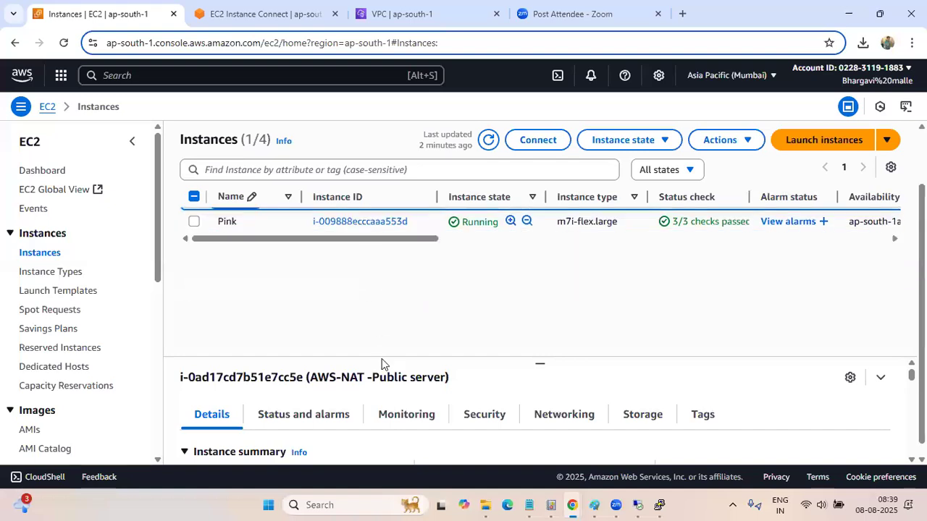
scroll(500, 435, down, 2)
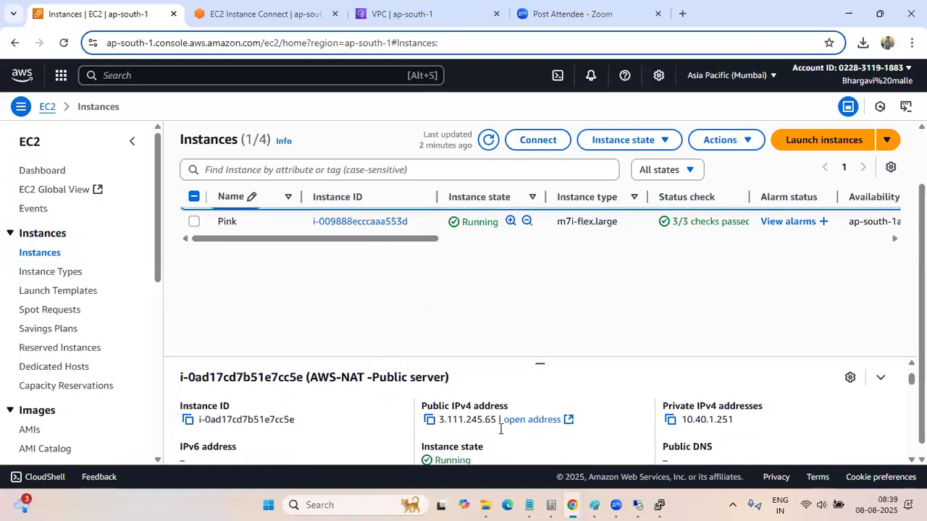
drag(737, 421, 666, 420)
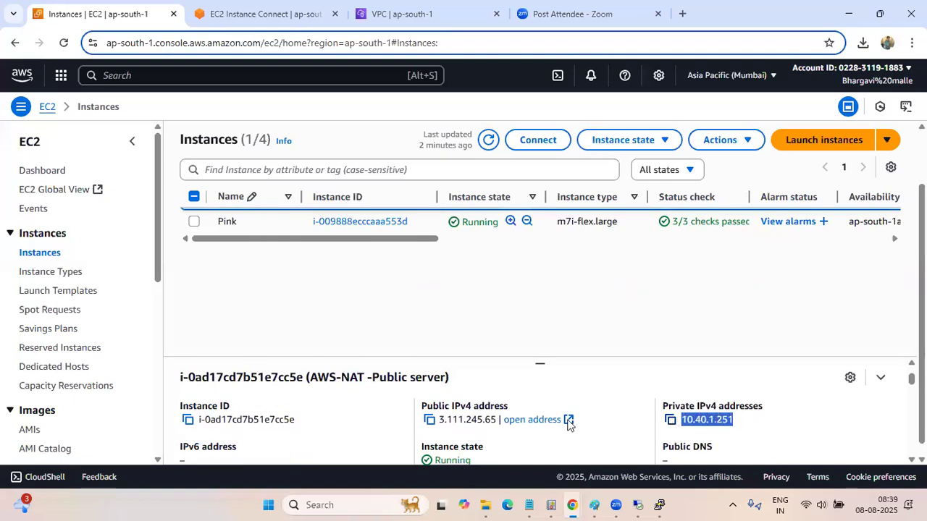
scroll(624, 421, down, 2)
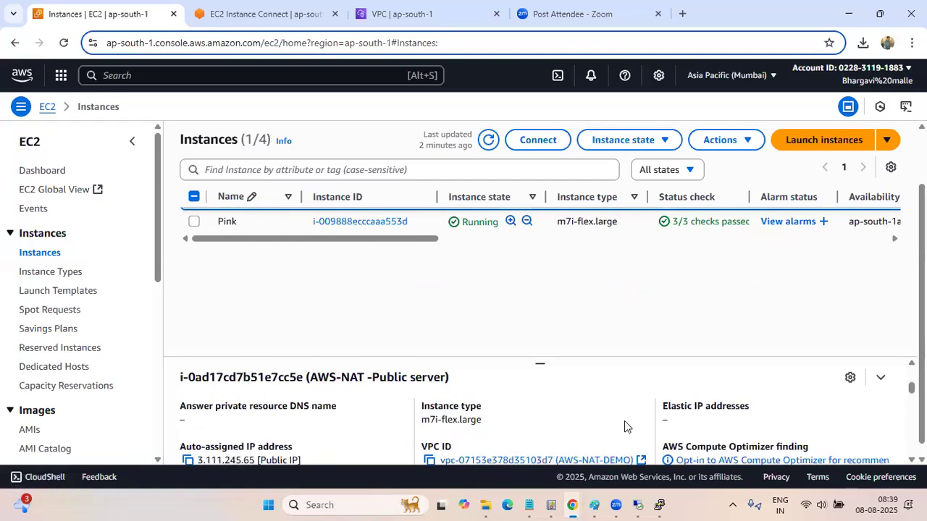
scroll(624, 426, up, 2)
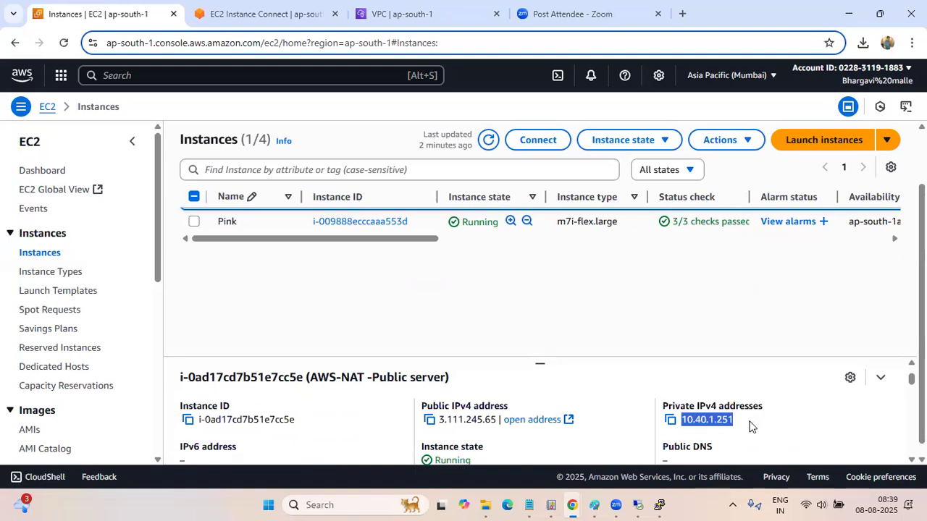
scroll(748, 426, up, 1)
scroll(749, 427, down, 1)
Return to the peering connection form, choose the PInk VPC as the accepter in this account and region, and create the peering connection
click(415, 21)
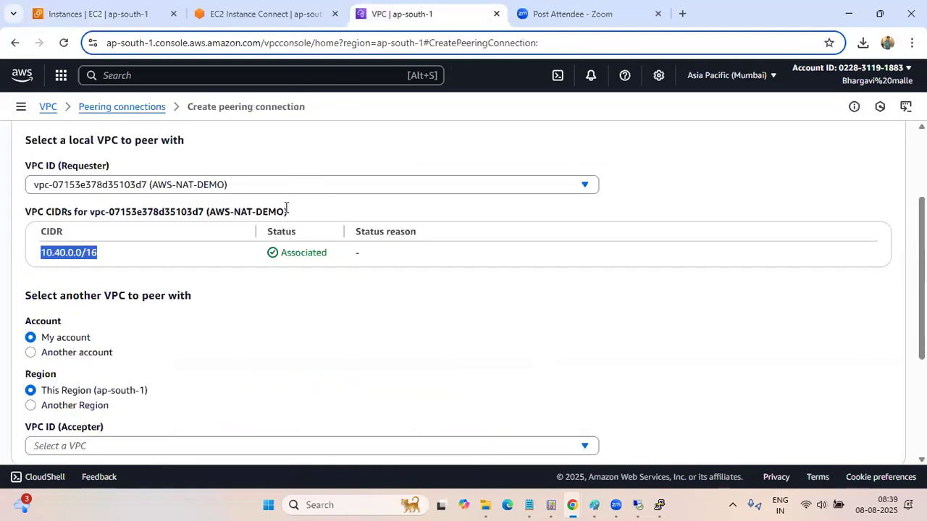
scroll(263, 308, down, 1)
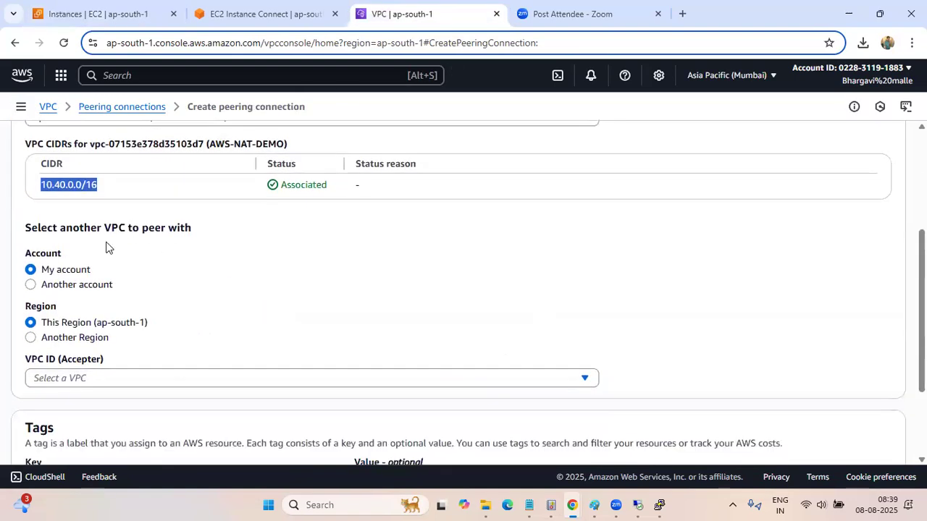
drag(62, 253, 20, 258)
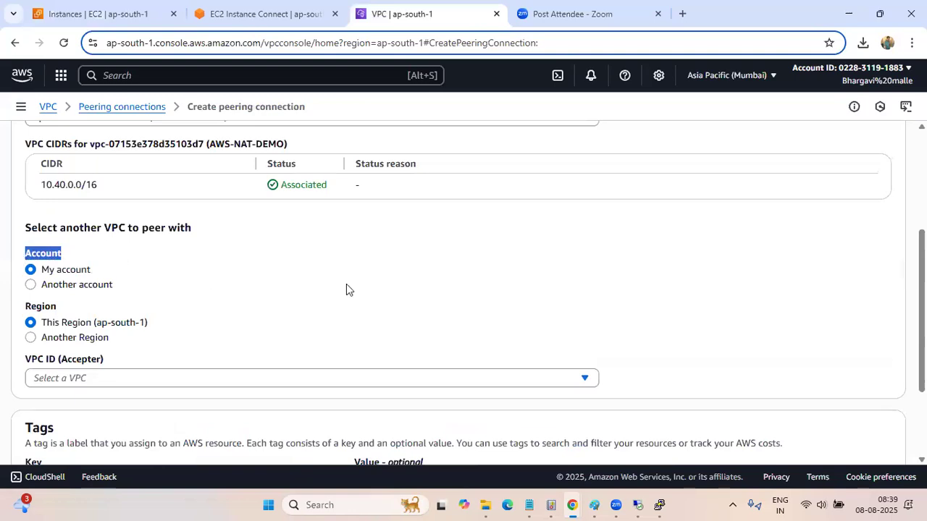
scroll(143, 305, down, 1)
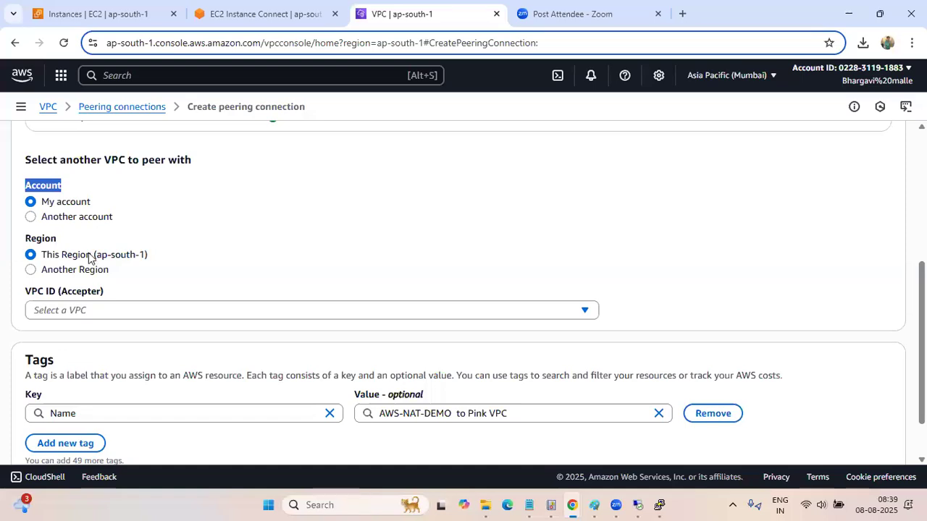
click(116, 311)
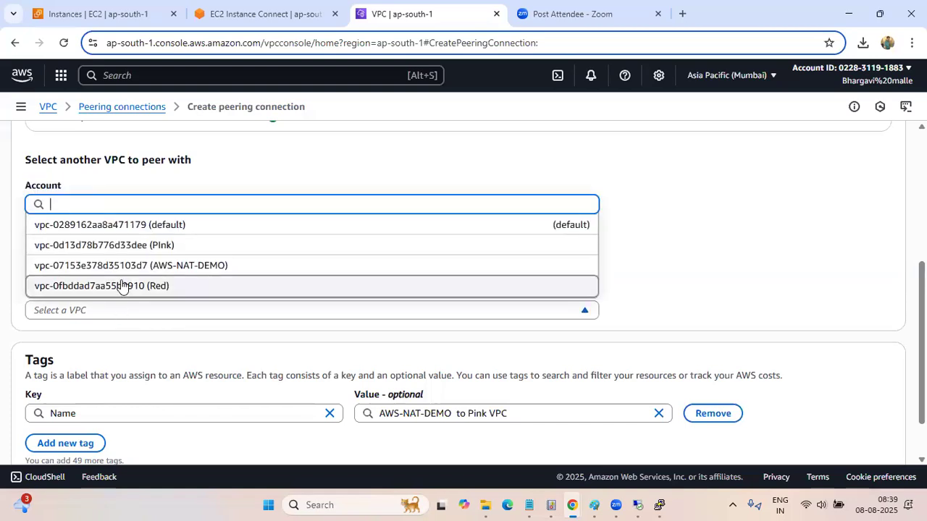
click(132, 246)
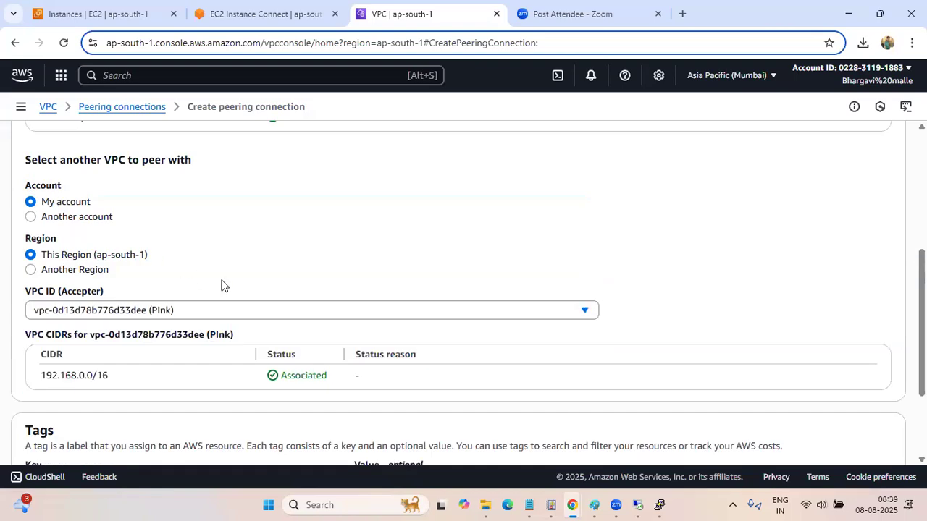
scroll(223, 285, down, 3)
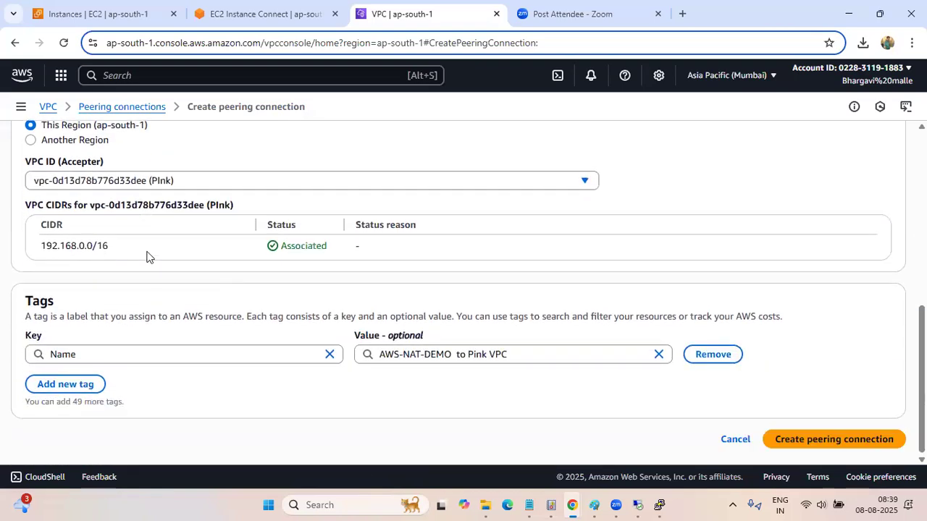
click(852, 439)
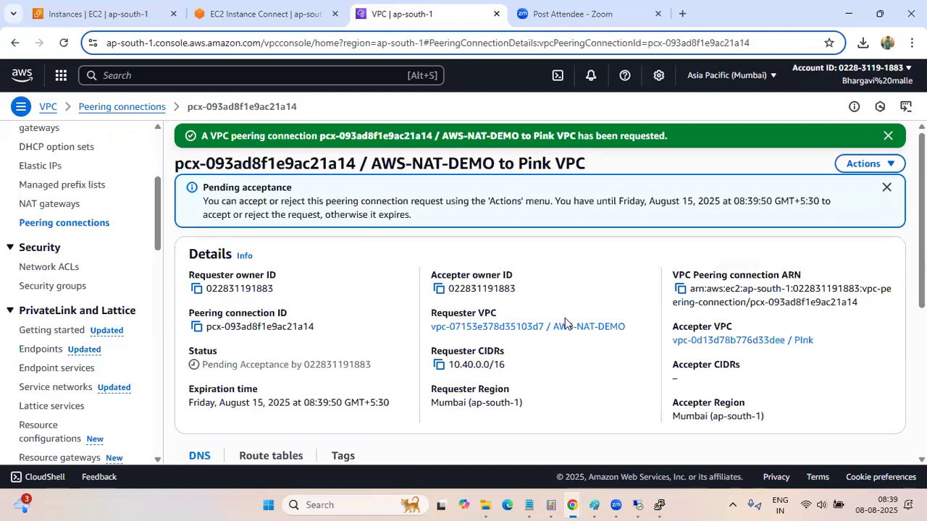
Accept the AWS-NAT-DEMO to Pink VPC peering request from the peering connections list and enlarge the list area
scroll(565, 323, down, 2)
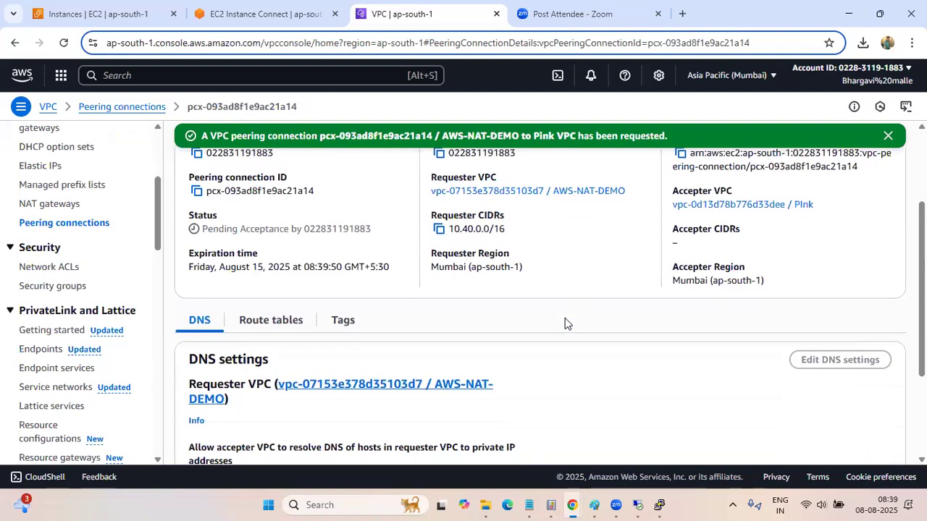
scroll(565, 323, up, 2)
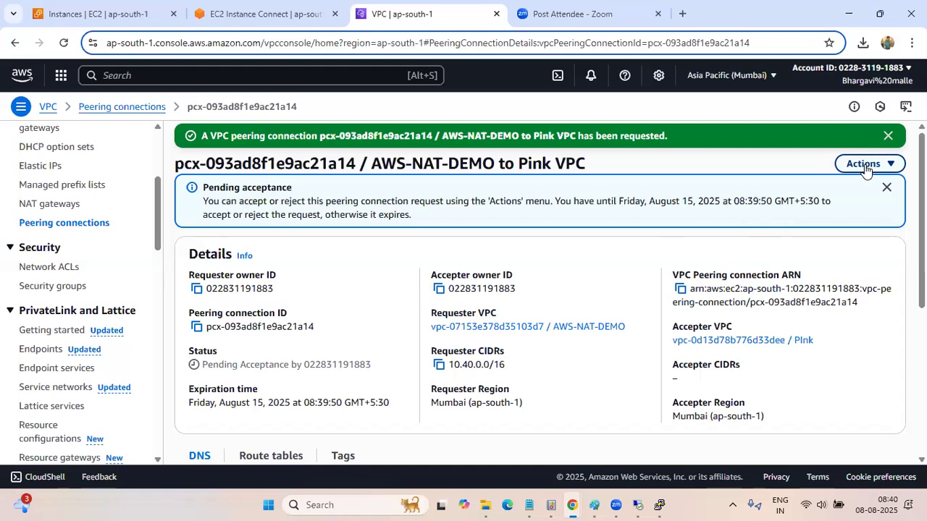
click(60, 226)
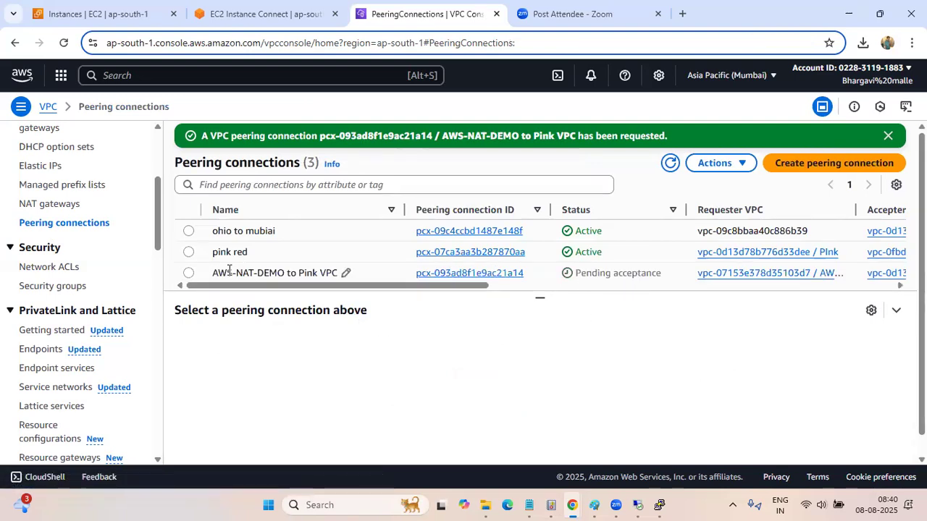
click(187, 274)
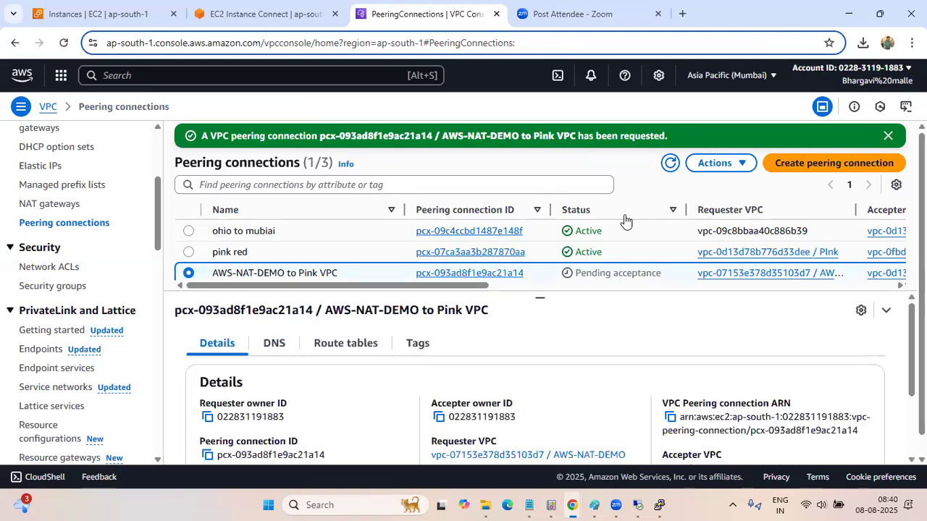
click(737, 168)
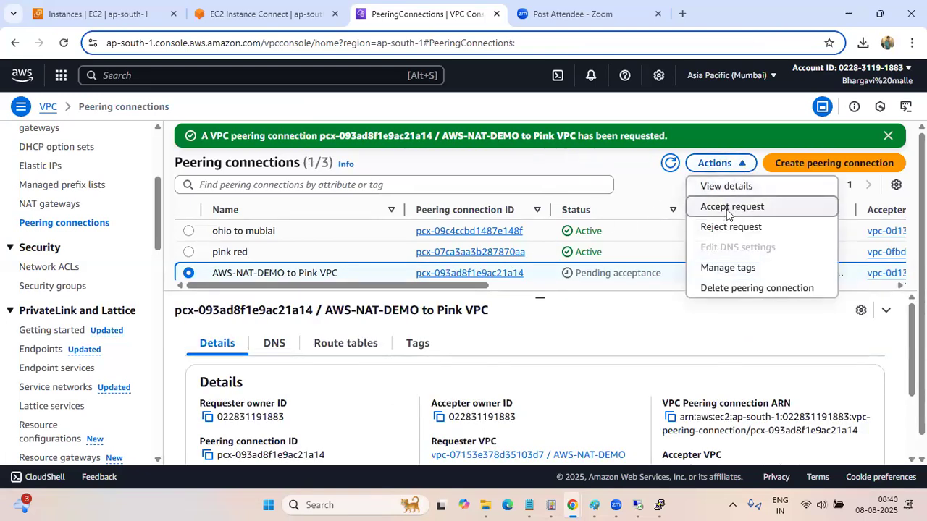
click(728, 210)
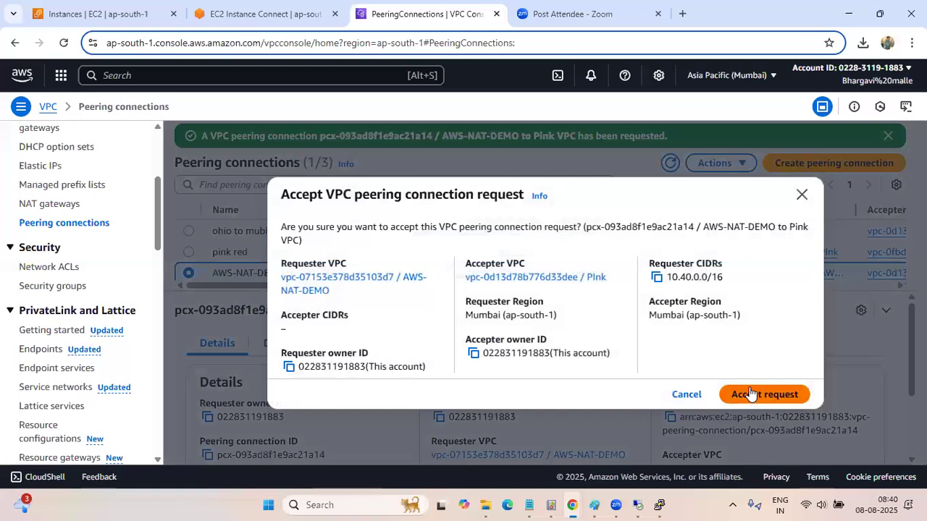
click(750, 393)
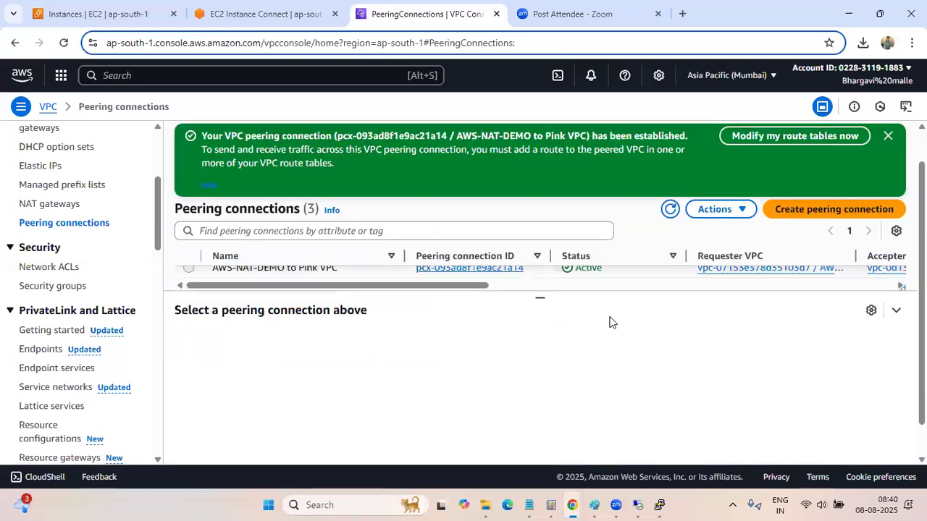
drag(541, 294, 541, 394)
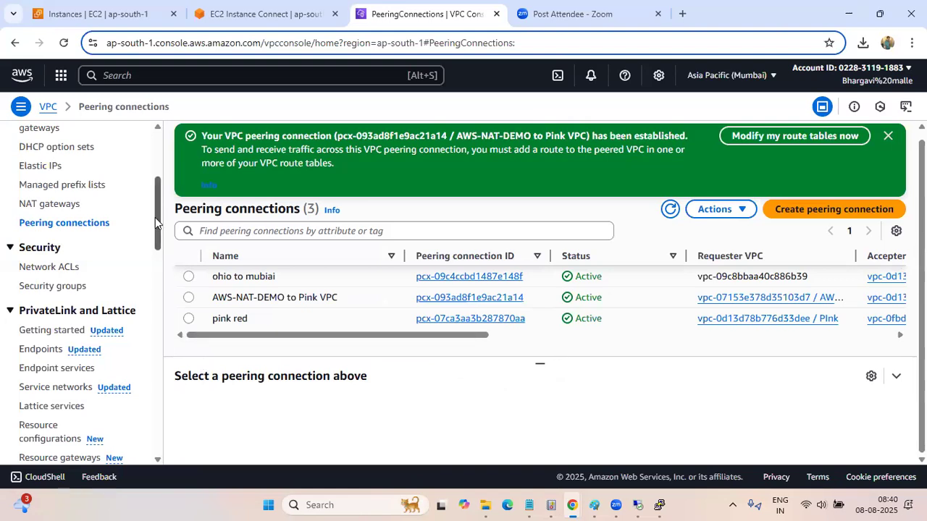
Check the running ping in the remote desktop session of the AWS-NAT public server and return to the VPC console
scroll(157, 208, up, 1)
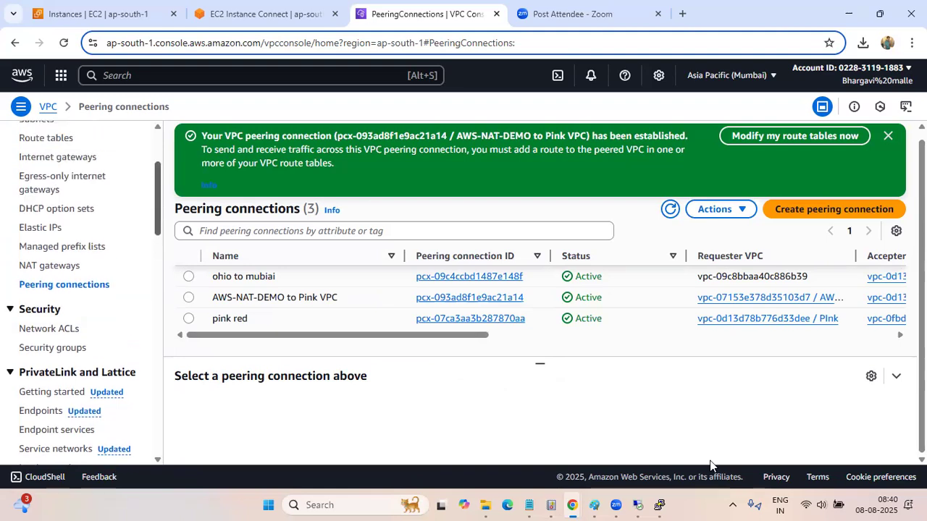
click(636, 505)
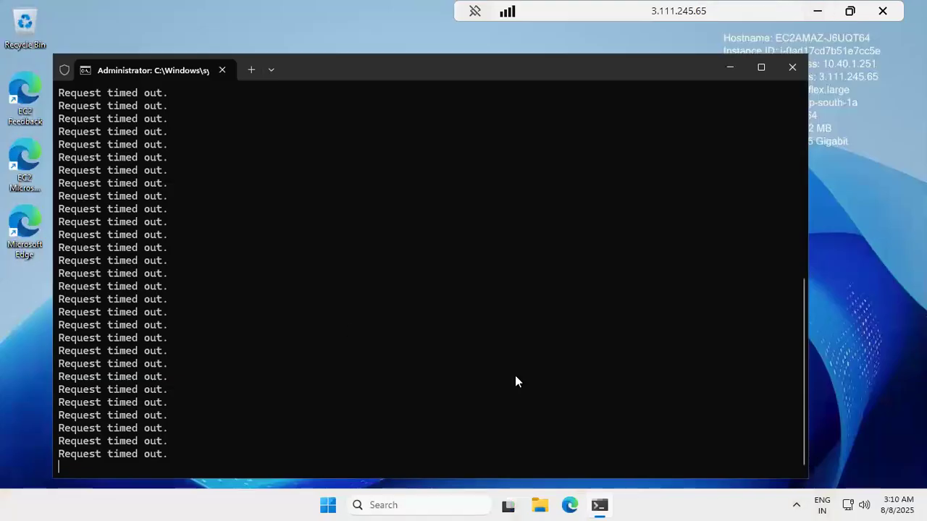
scroll(316, 382, up, 8)
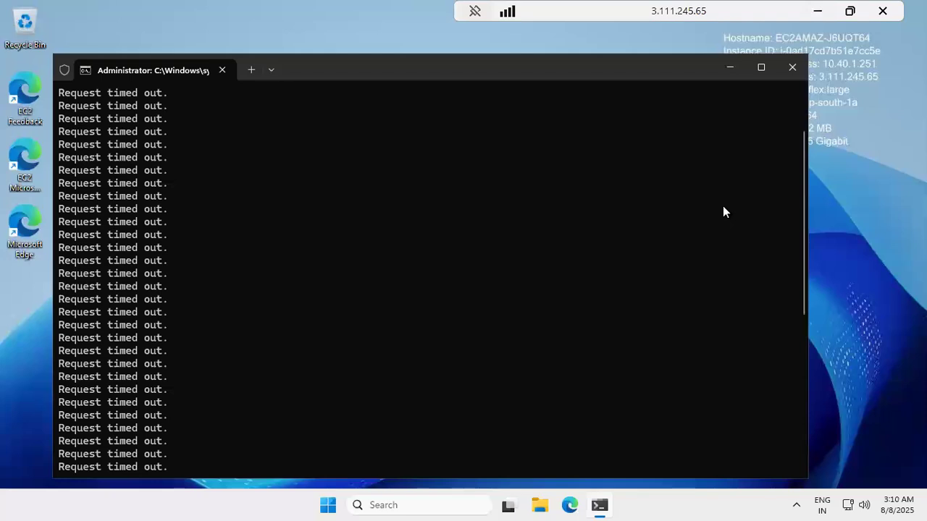
click(821, 8)
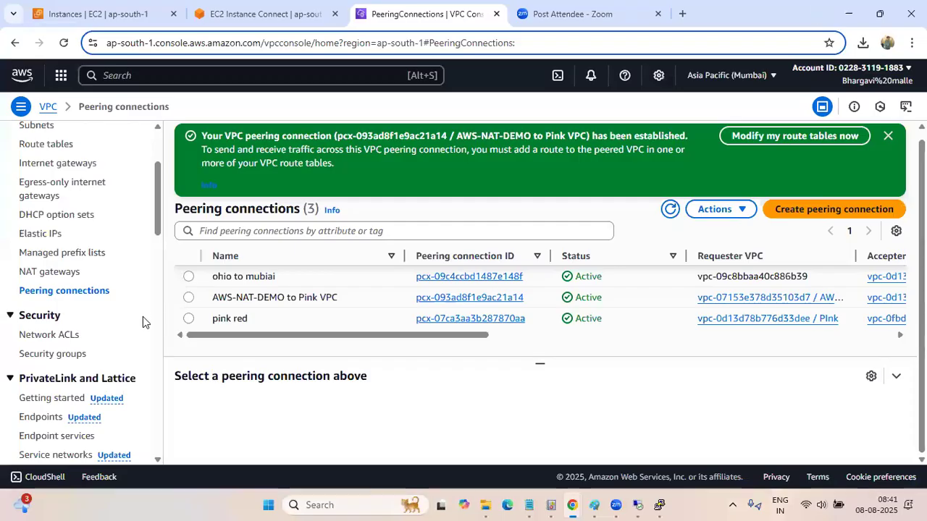
Open the list of route tables in the VPC console and look over its entries
scroll(143, 316, down, 3)
scroll(143, 316, up, 3)
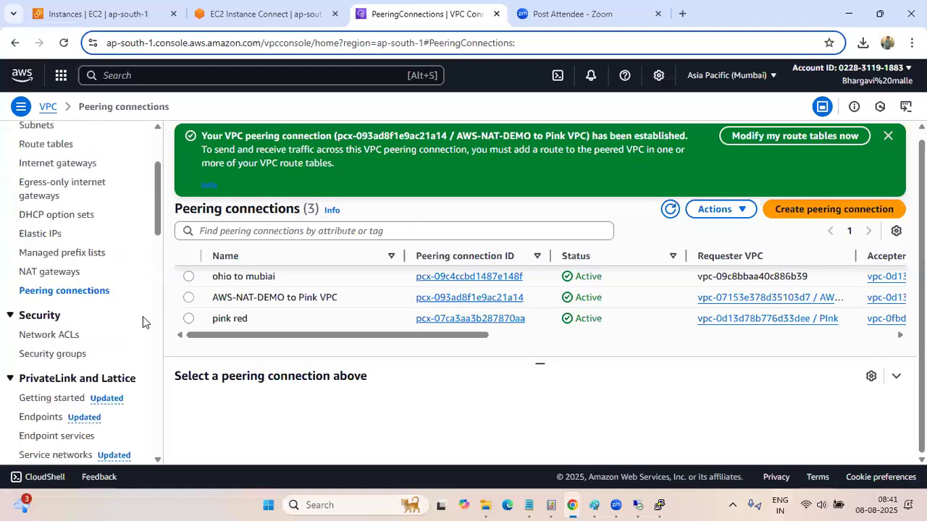
scroll(138, 315, up, 3)
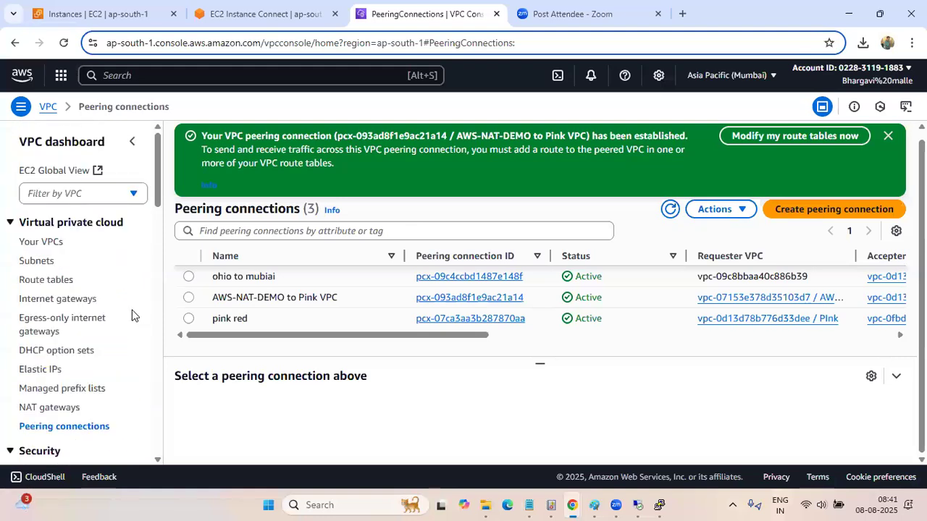
click(65, 287)
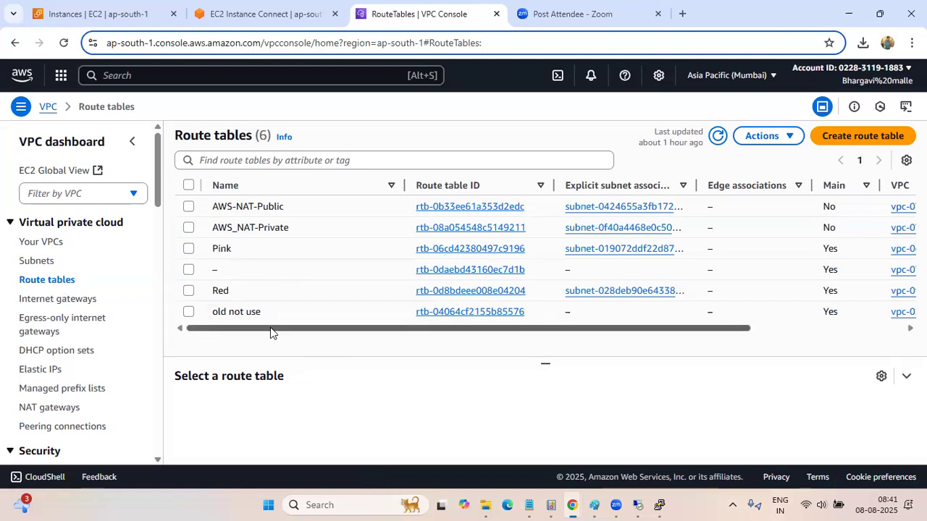
mouse_move(270, 324)
mouse_down()
mouse_move(439, 327)
mouse_move(272, 329)
mouse_up()
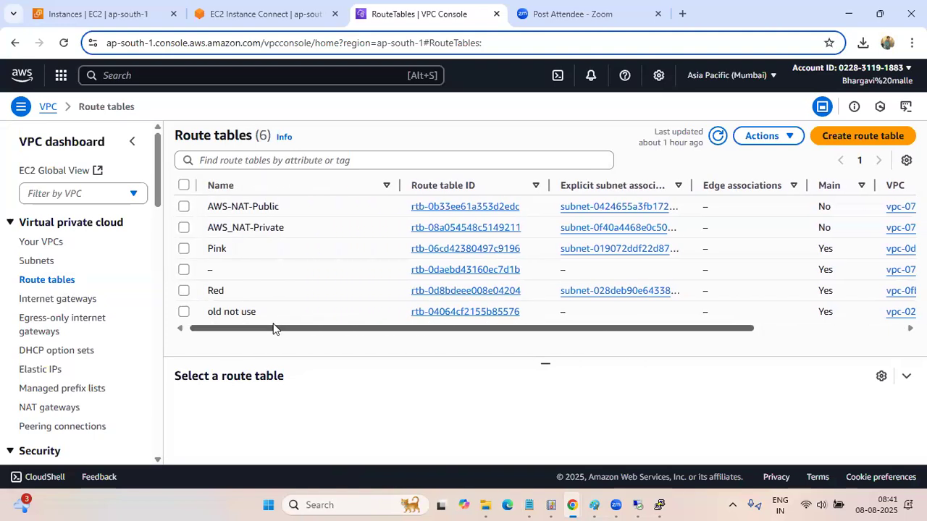
drag(273, 329, 267, 332)
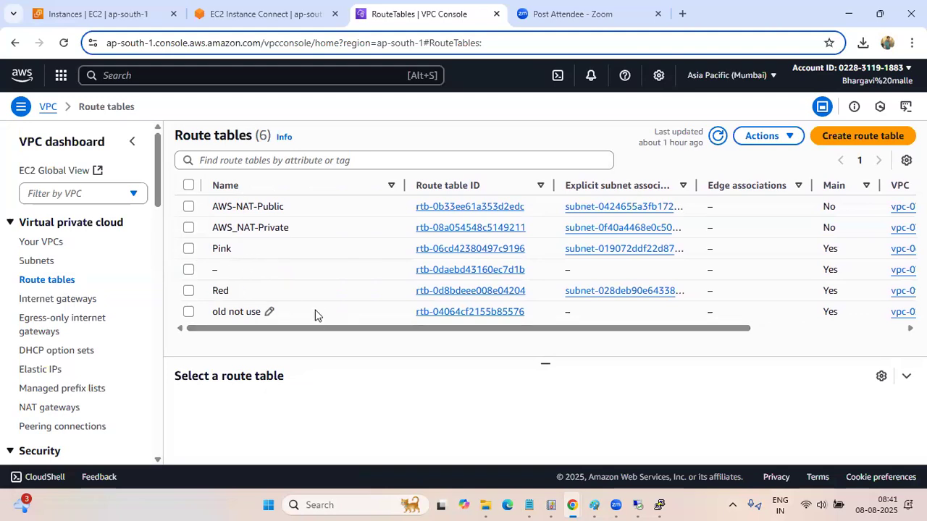
Review the routes of the Pink route table and return to the route tables list
click(434, 250)
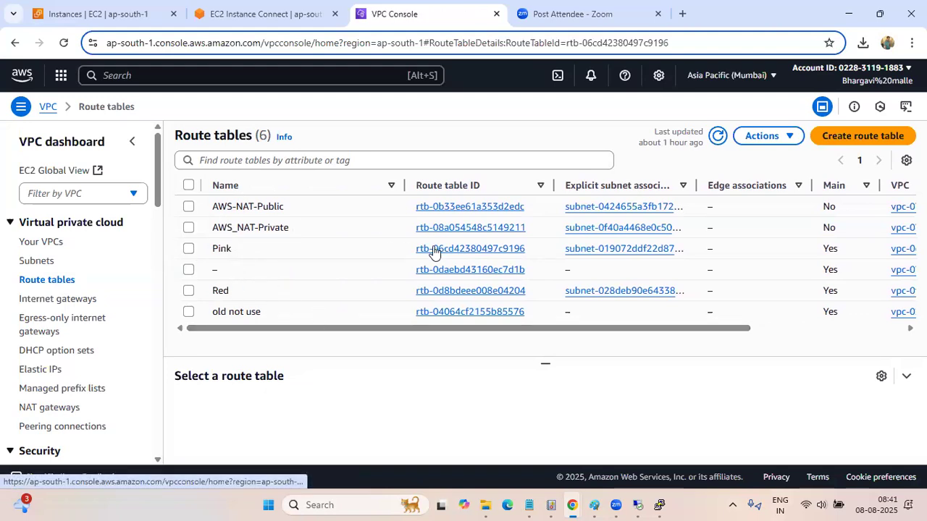
scroll(409, 311, down, 1)
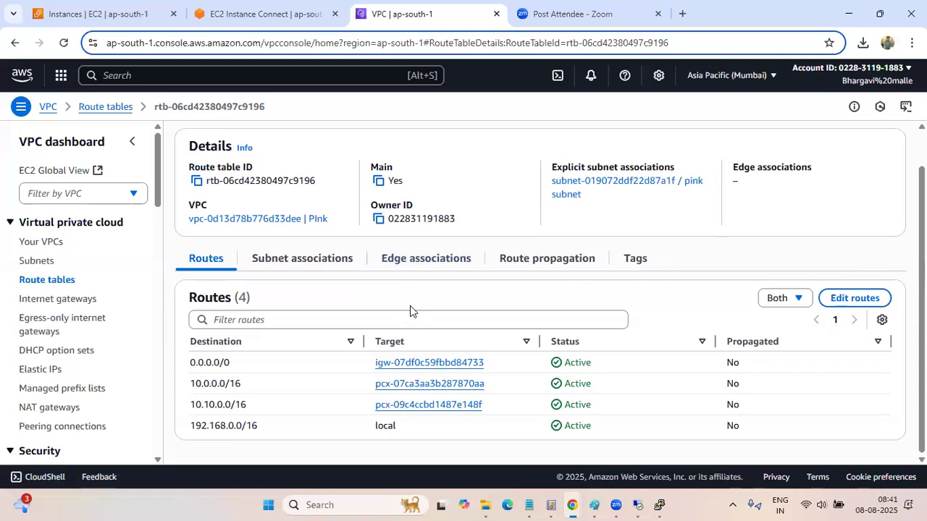
scroll(410, 310, up, 1)
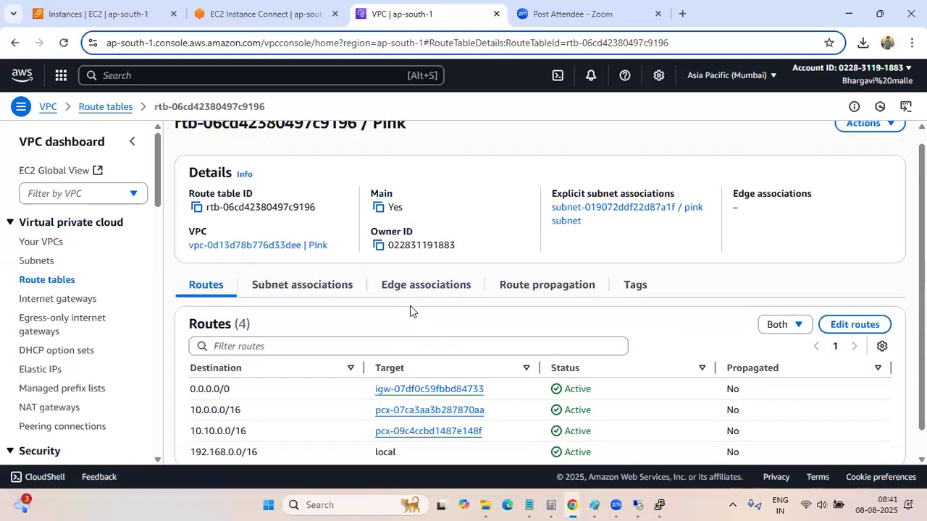
click(52, 284)
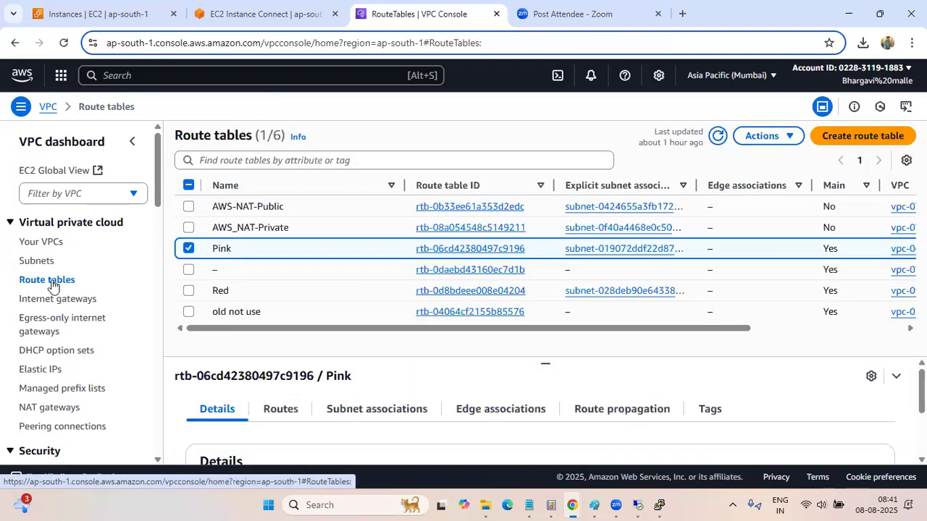
drag(362, 327, 281, 315)
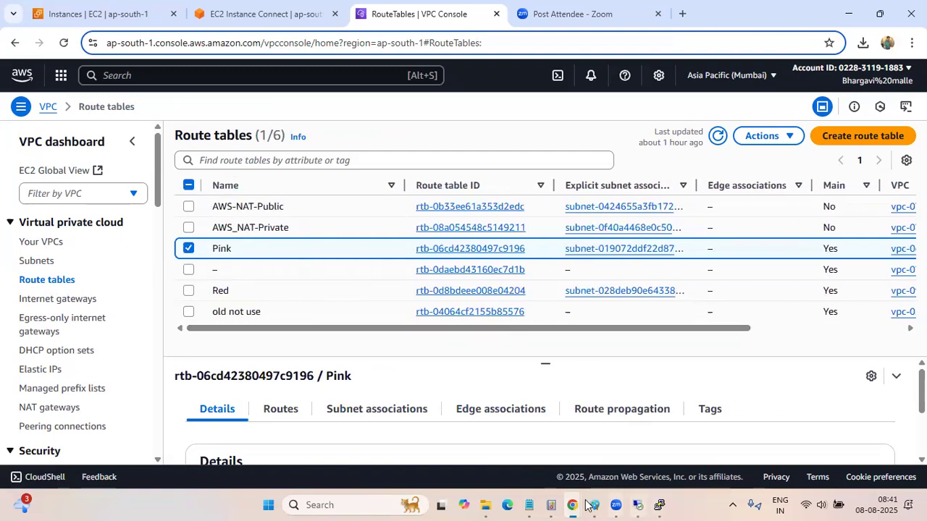
Switch to the Paint drawing of the VPC peering layout and examine the Pink, NAT and Ohio VPCs
mouse_move(594, 504)
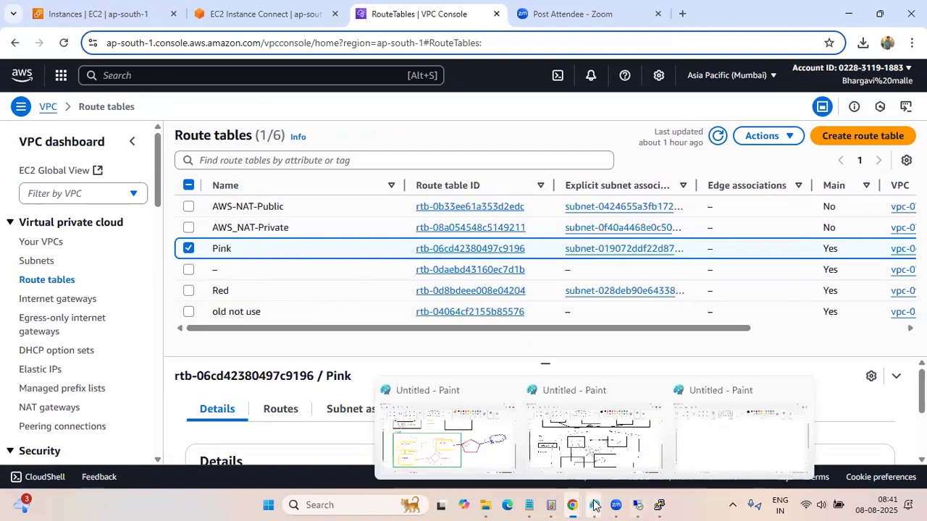
click(472, 455)
scroll(283, 282, up, 10)
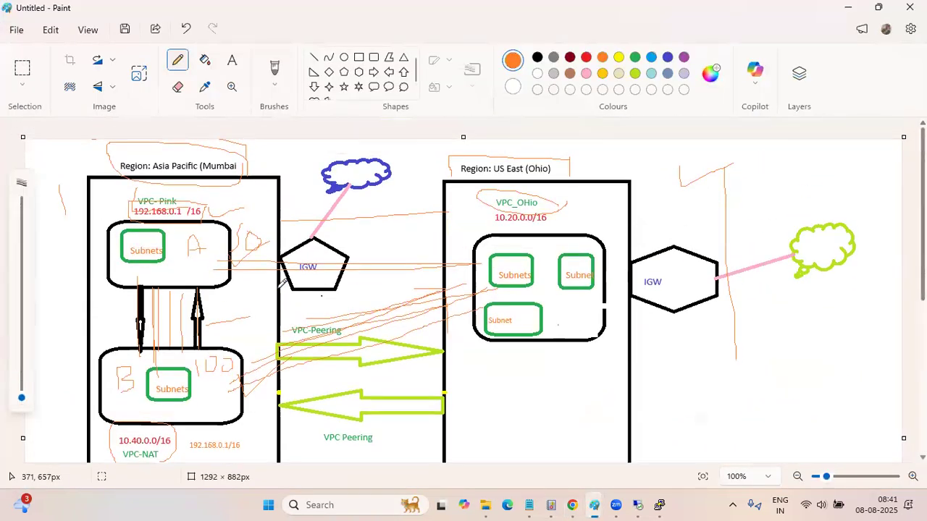
scroll(283, 281, down, 5)
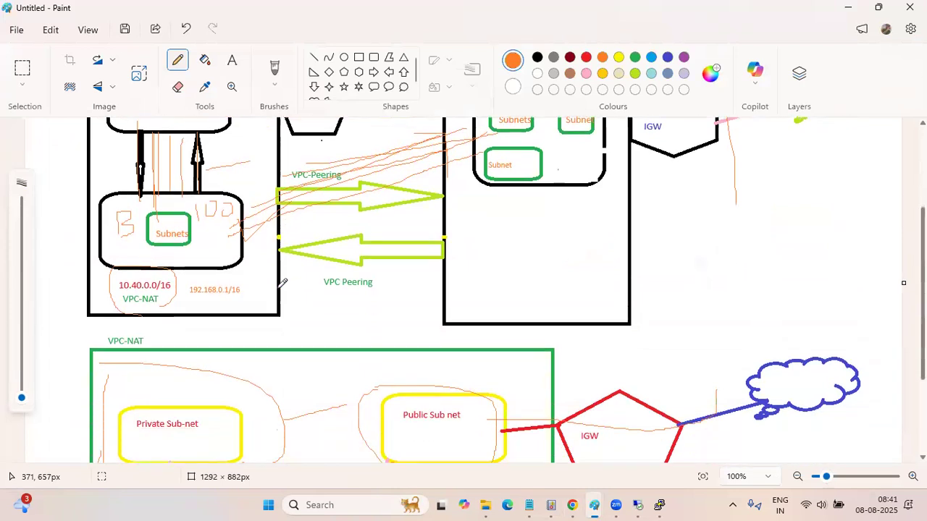
Return from the Paint drawing to the VPC console and open the Pink route table's routes for editing
scroll(283, 281, down, 4)
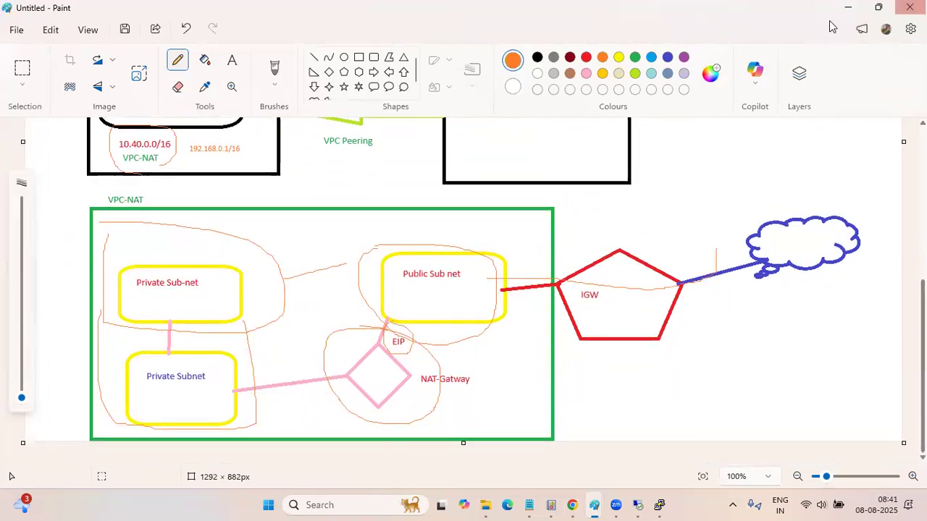
click(850, 9)
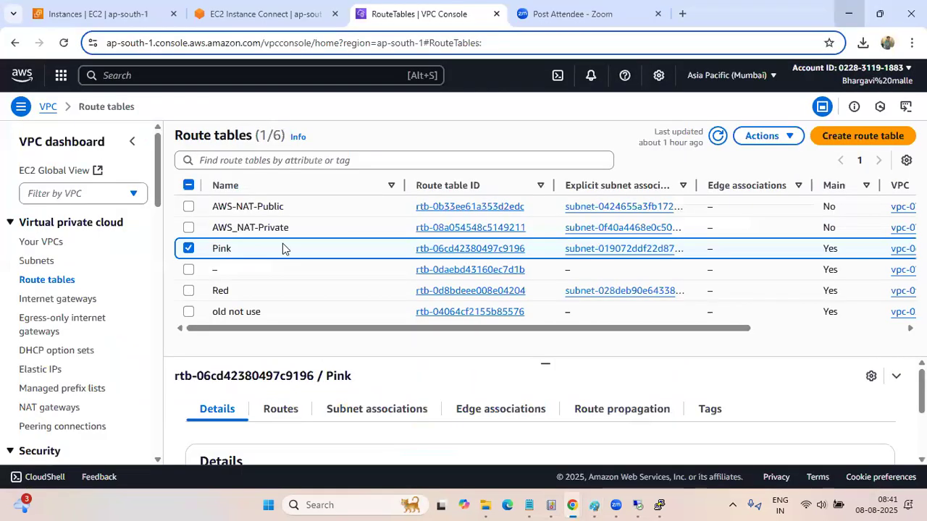
click(449, 250)
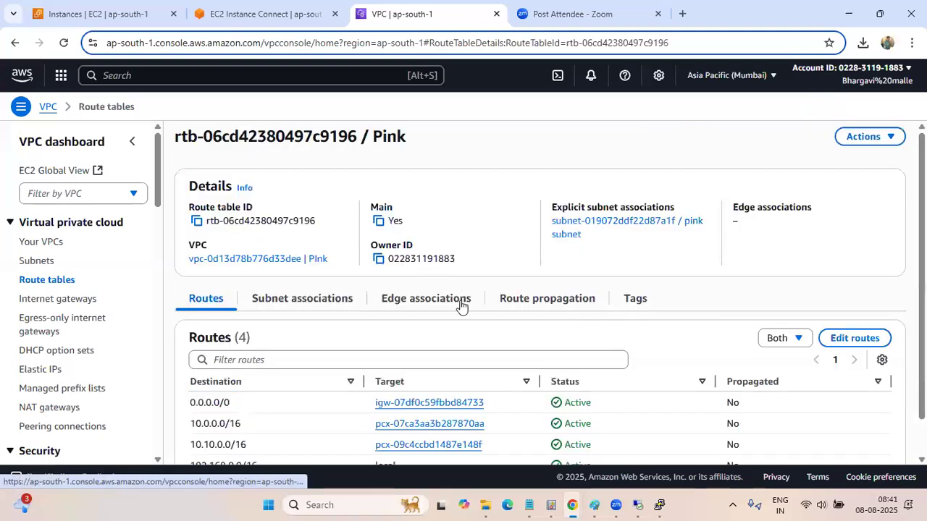
scroll(449, 310, down, 1)
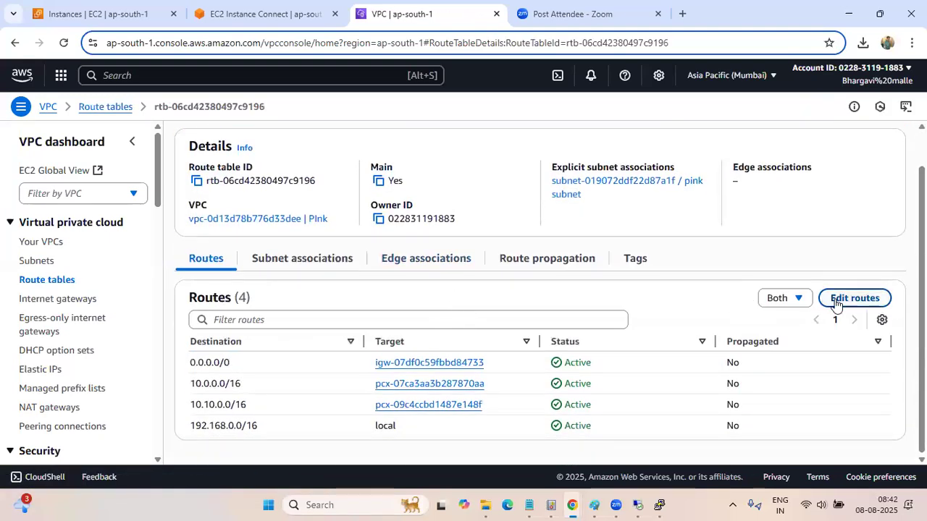
click(853, 298)
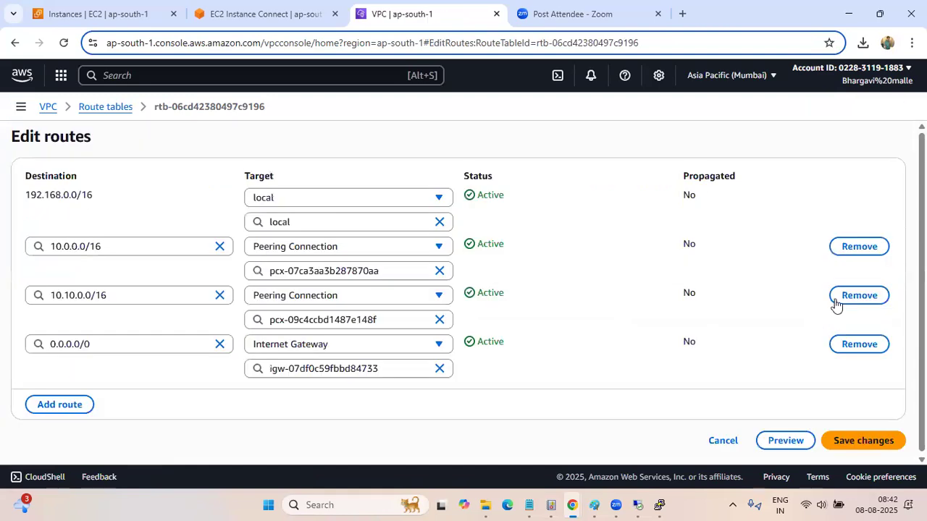
Add a route to the Pink route table with the destination 10.40.0.0/16
click(74, 407)
scroll(289, 368, down, 1)
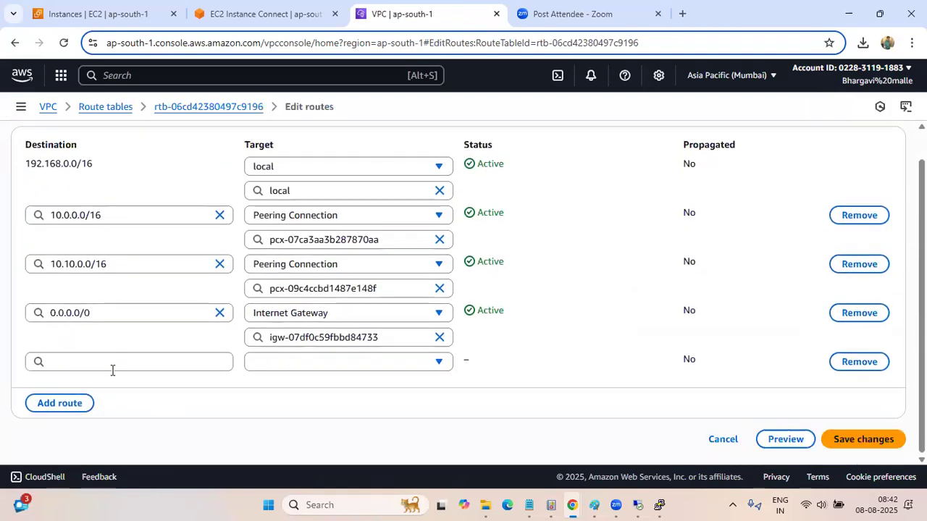
click(109, 365)
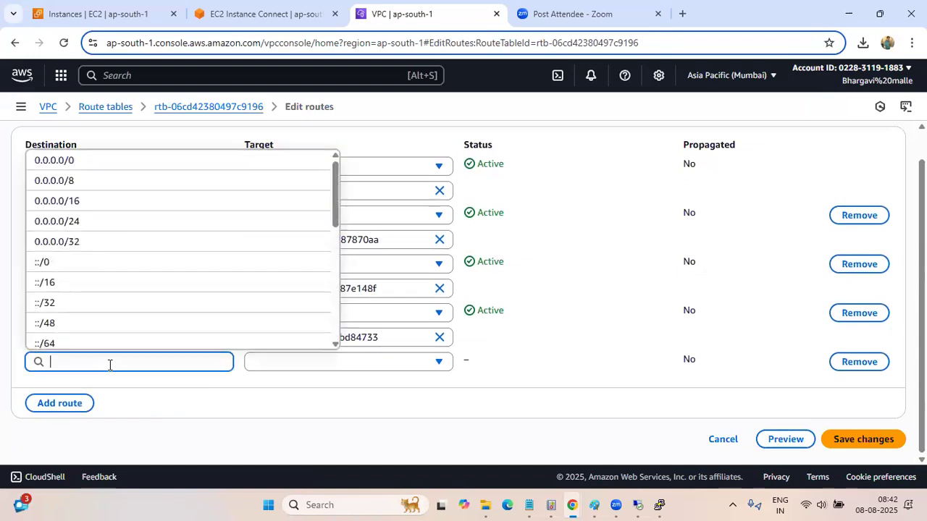
text(10.40.0.0/16)
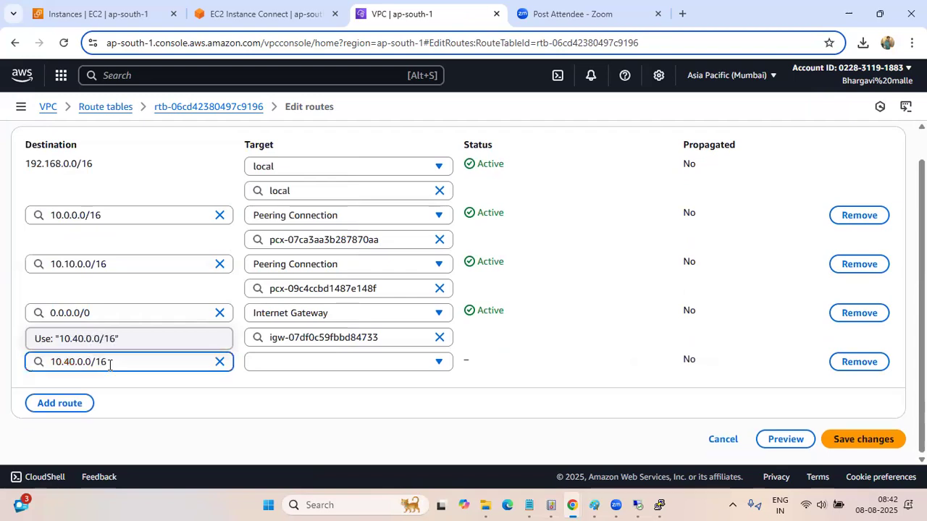
click(275, 391)
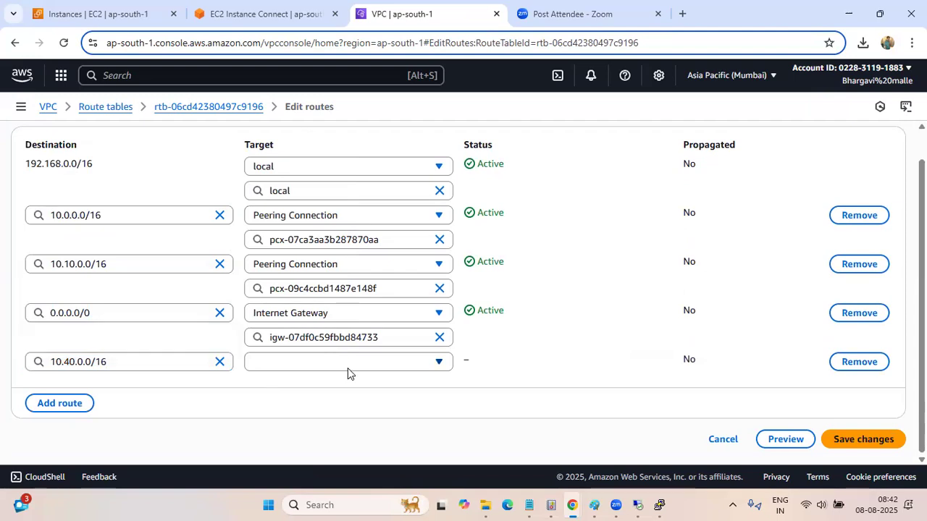
Target the 10.40.0.0/16 route at the AWS-NAT-DEMO to Pink VPC peering connection and save the Pink route table's changes
click(347, 368)
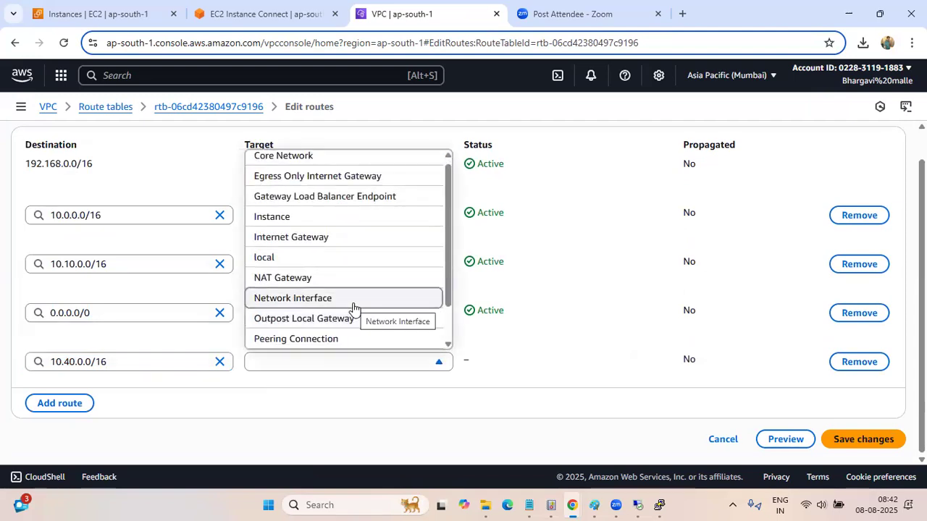
drag(448, 252, 445, 283)
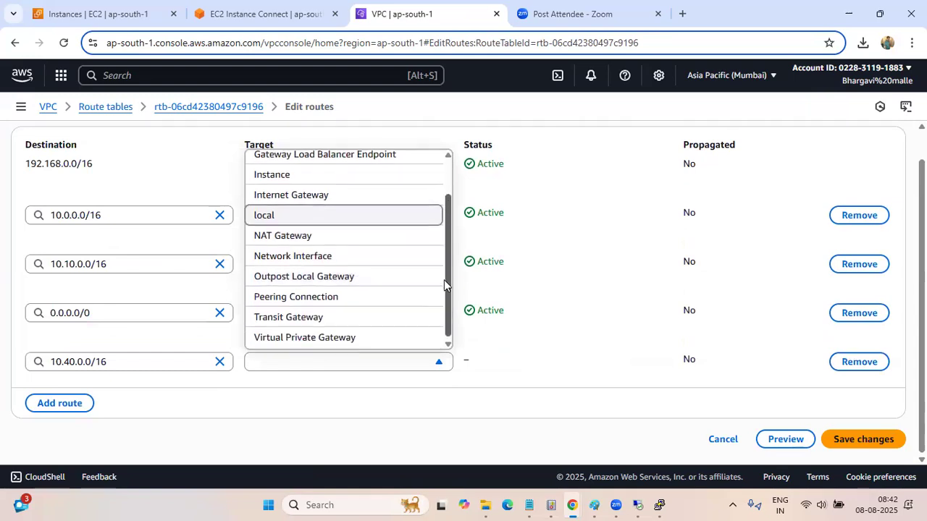
click(292, 298)
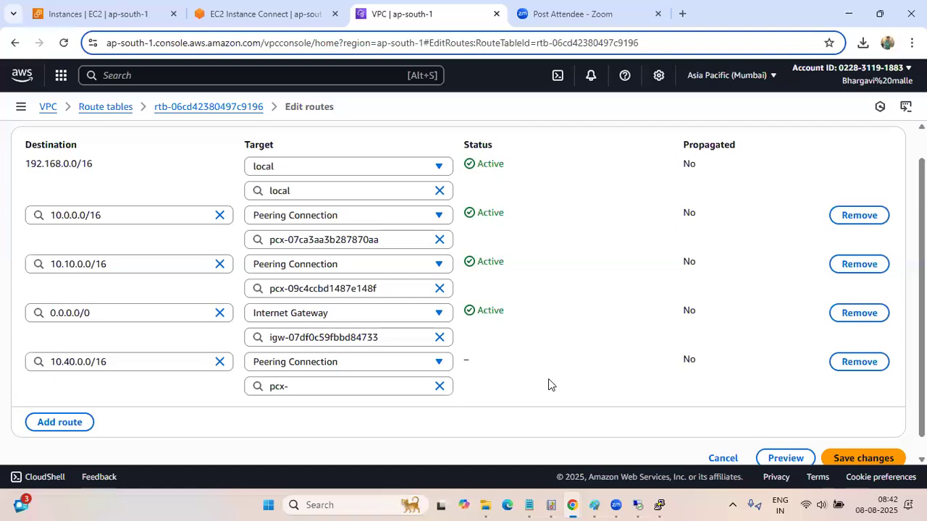
click(361, 392)
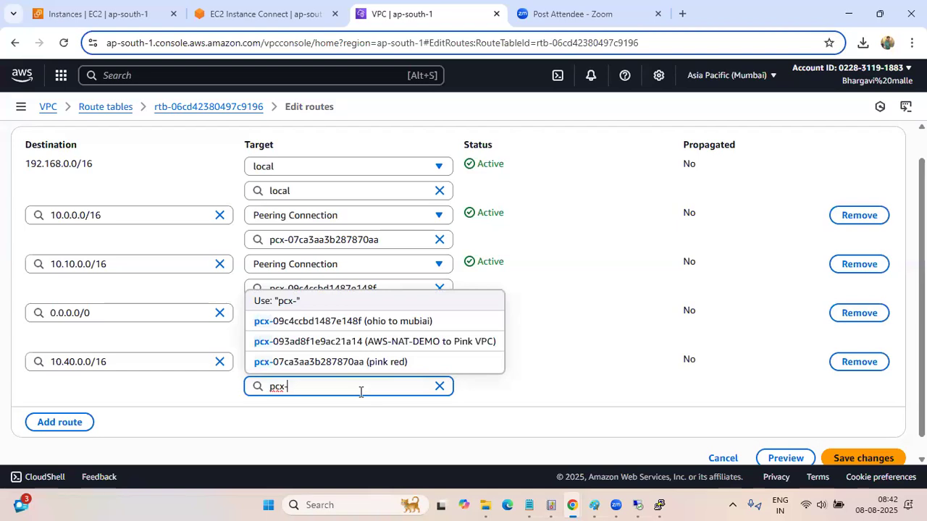
click(425, 346)
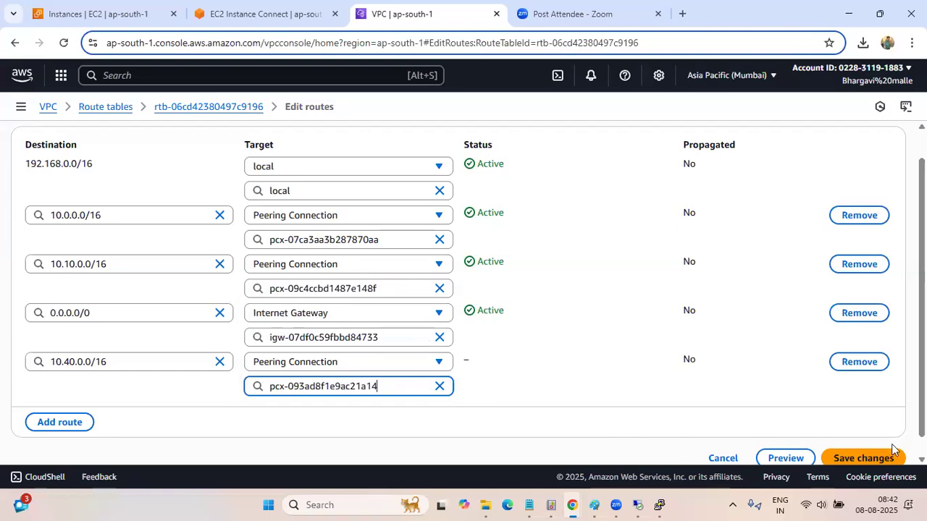
click(879, 458)
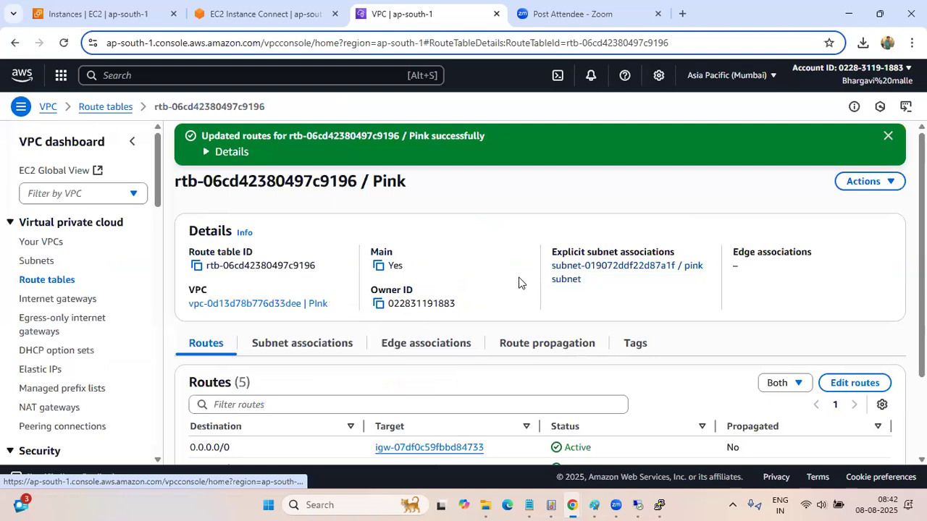
scroll(519, 282, down, 3)
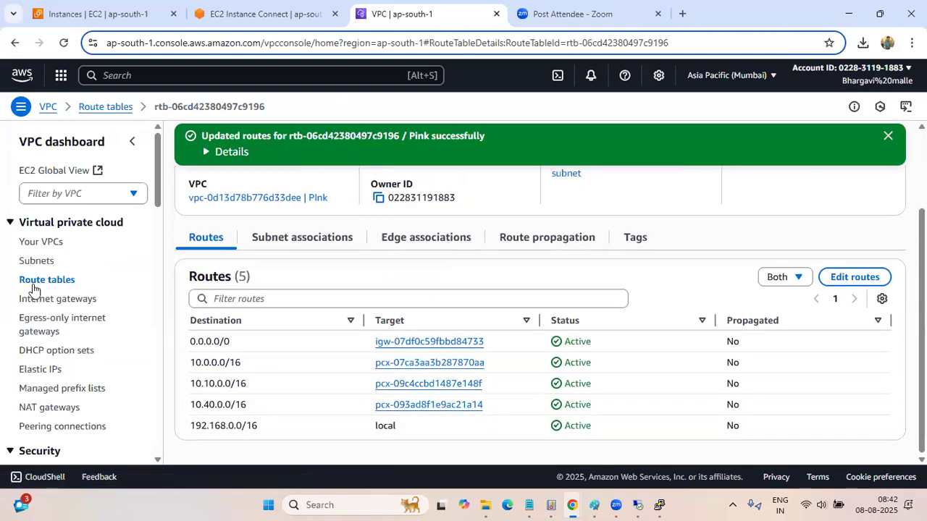
Return to the route tables list, deselect Pink and open the AWS-NAT-Public route table's routes for editing
click(87, 107)
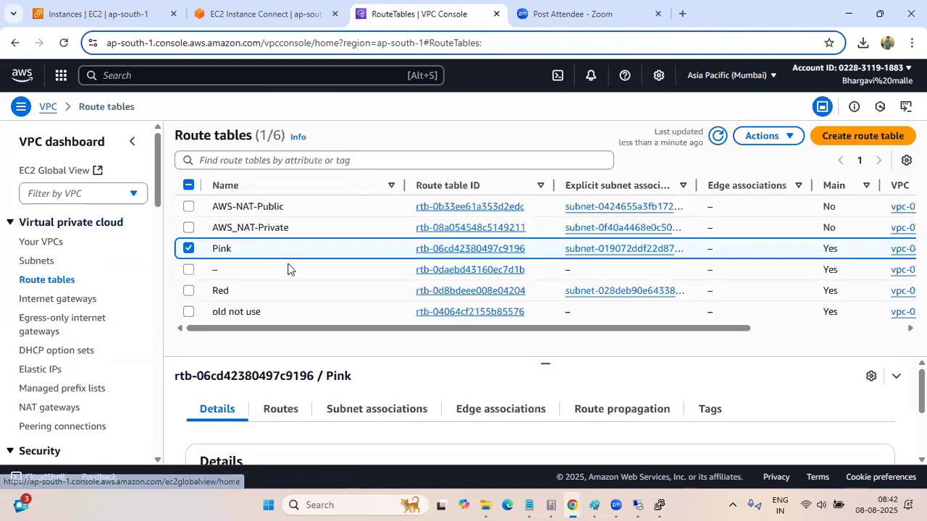
click(188, 249)
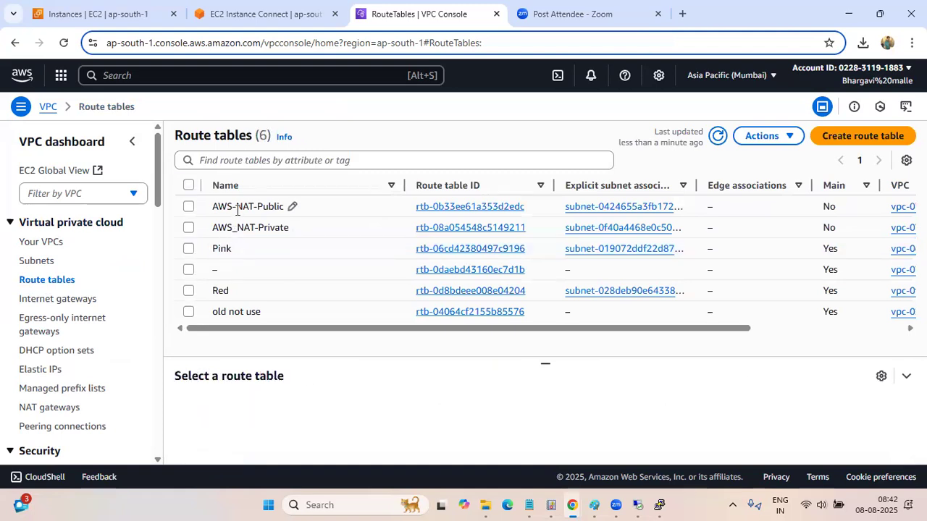
mouse_move(279, 326)
mouse_down()
mouse_move(292, 326)
mouse_move(209, 328)
mouse_up()
click(432, 208)
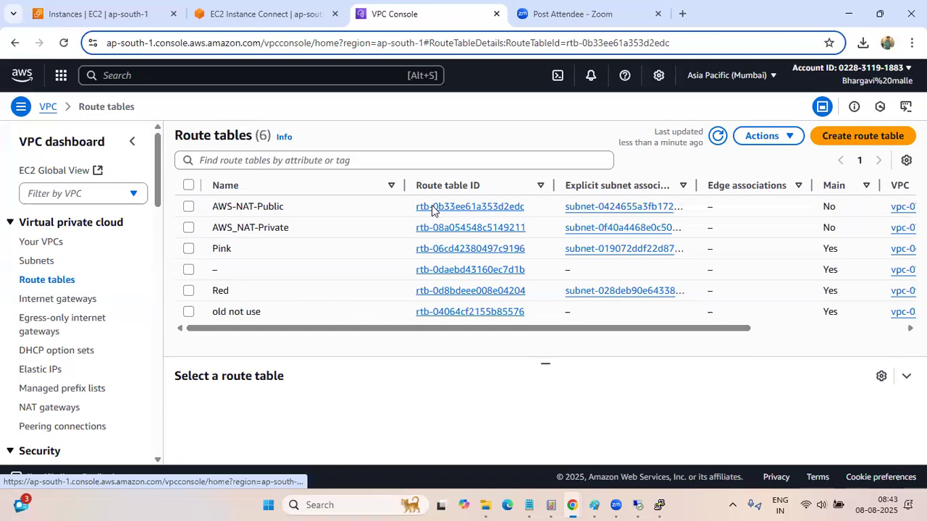
scroll(458, 318, down, 1)
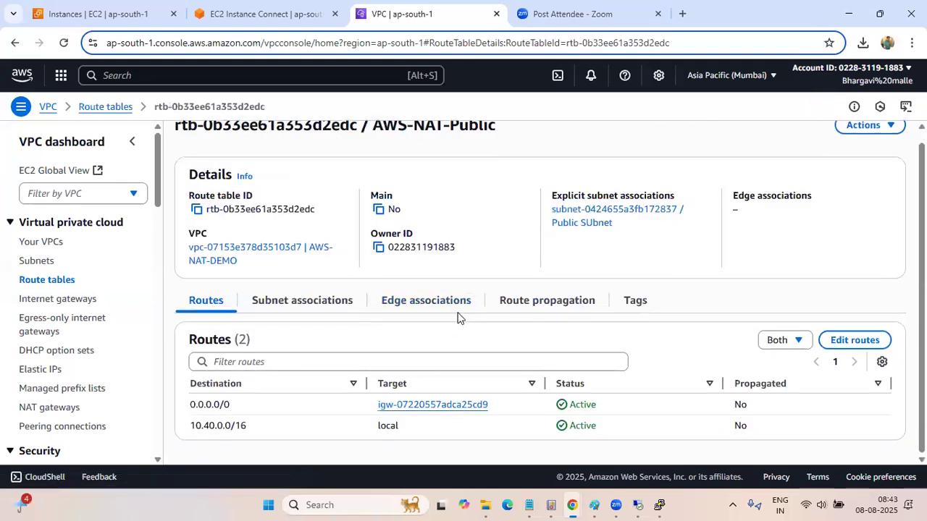
click(849, 341)
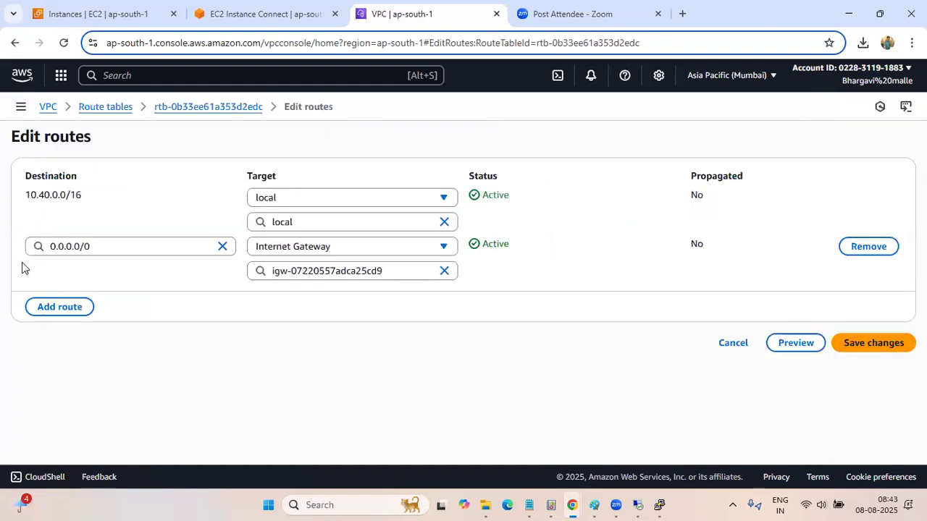
Add a route to the AWS-NAT-Public route table with the destination 192.168.0.0/16
click(41, 307)
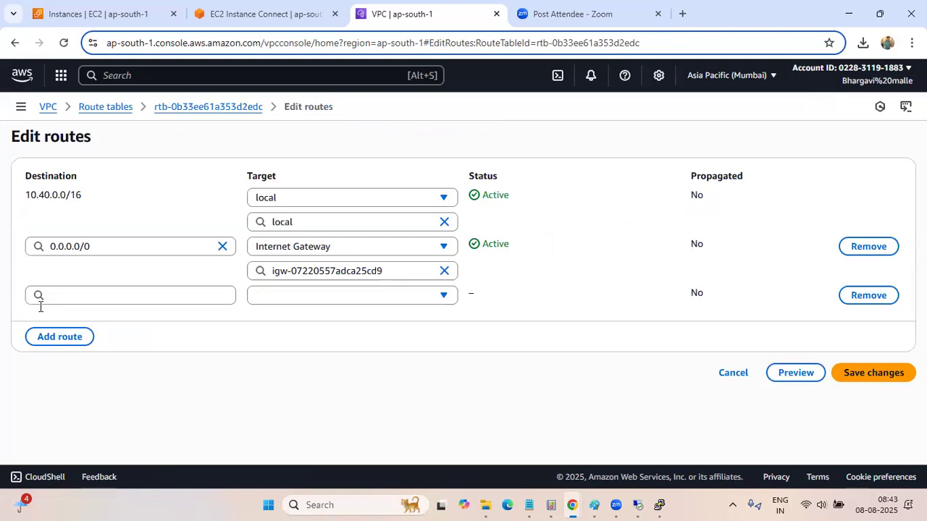
click(41, 306)
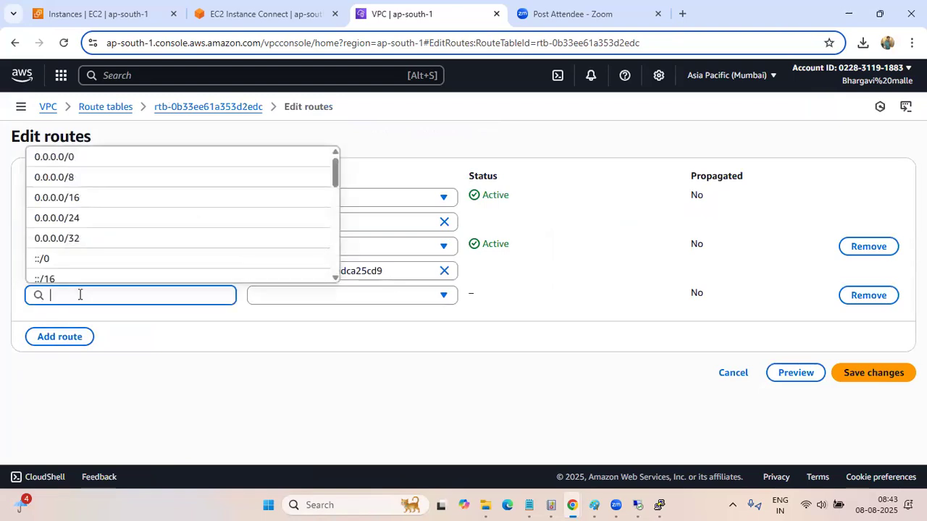
text(192.168.0.0/16)
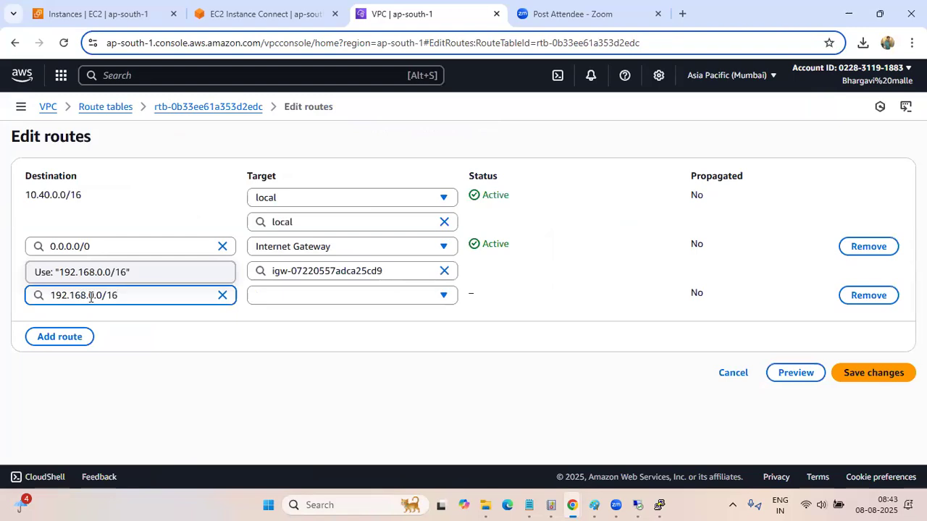
Target the 192.168.0.0/16 route at the AWS-NAT-DEMO to Pink VPC peering connection and save the AWS-NAT-Public route changes
click(300, 303)
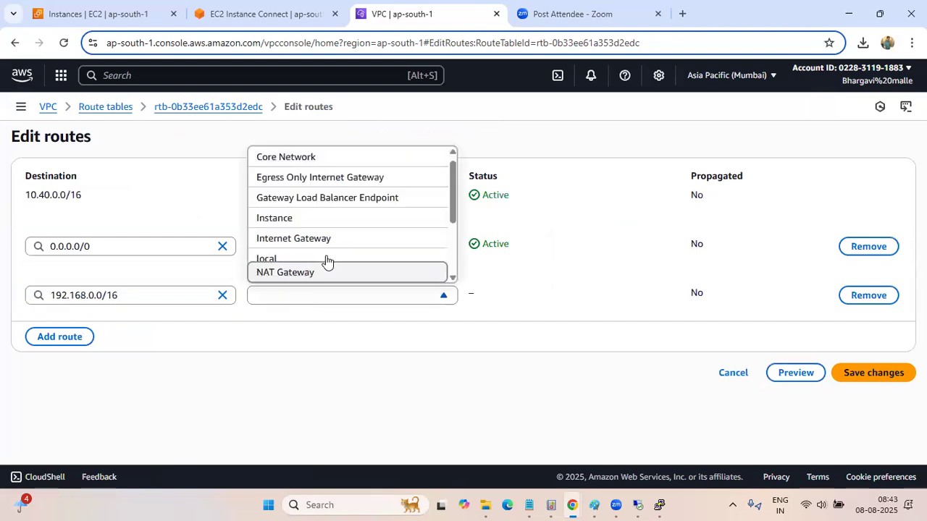
scroll(325, 261, down, 2)
scroll(326, 261, down, 1)
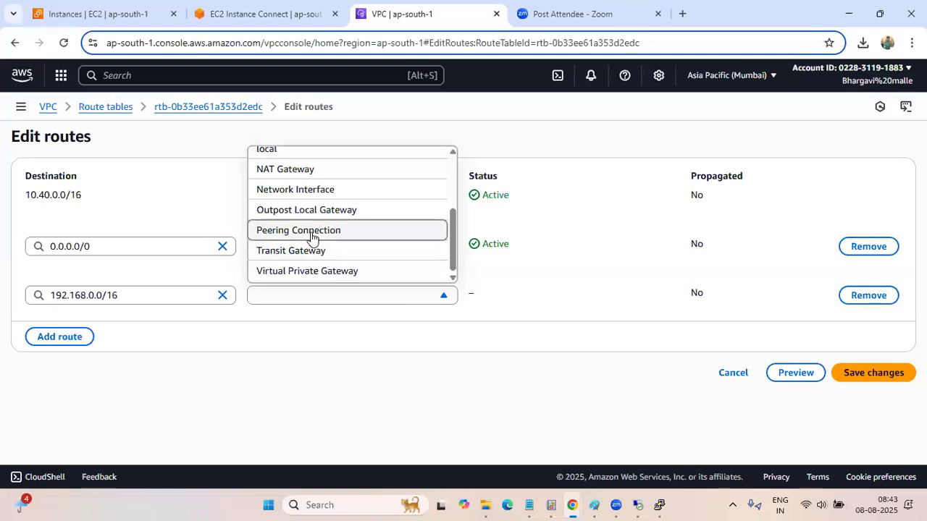
click(311, 231)
click(350, 319)
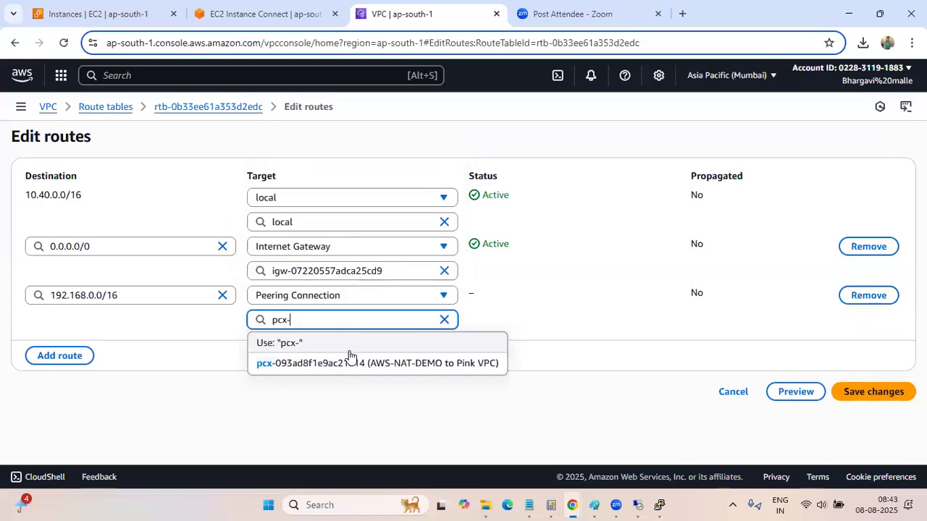
click(354, 359)
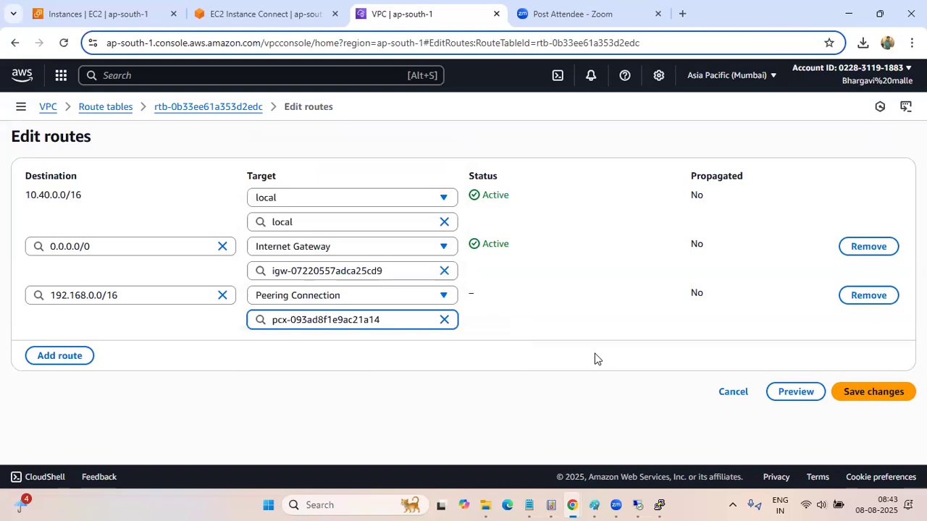
click(866, 392)
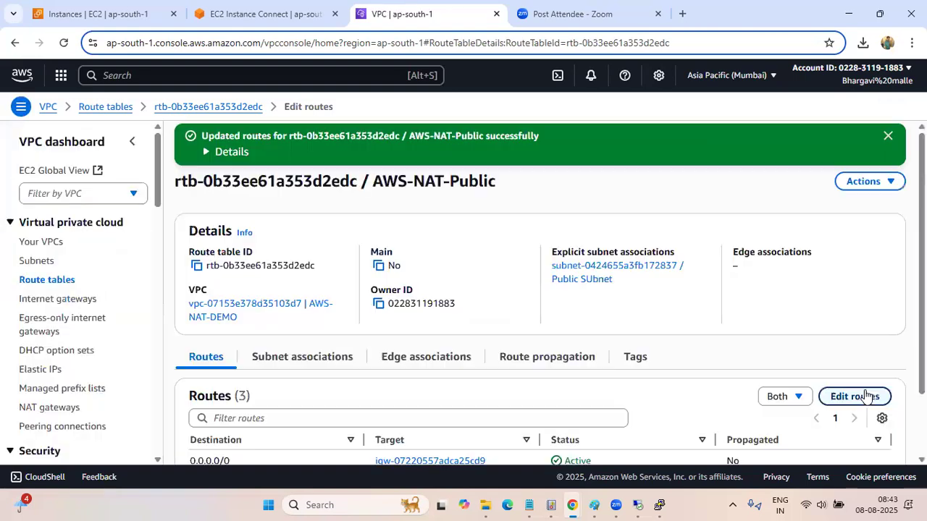
scroll(635, 290, down, 1)
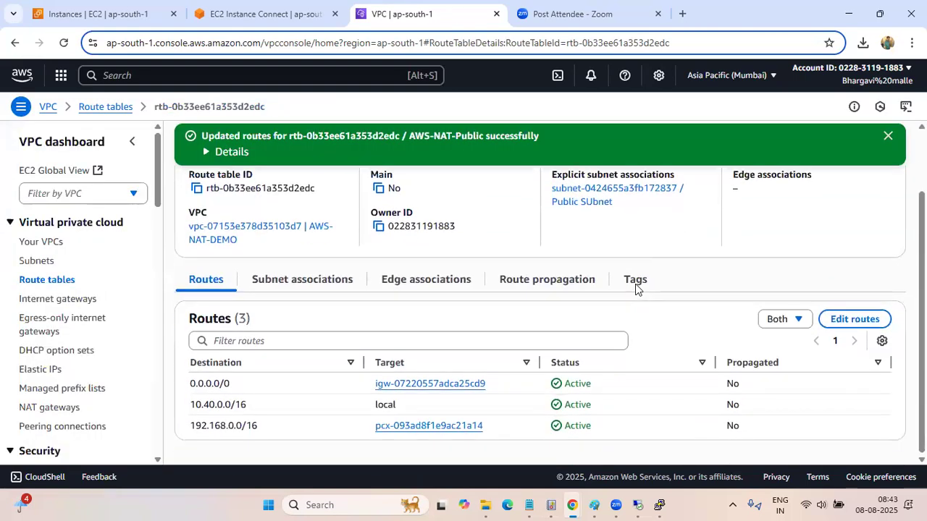
Switch to the public server's remote desktop session, close the running ping window and open a new command prompt
click(648, 502)
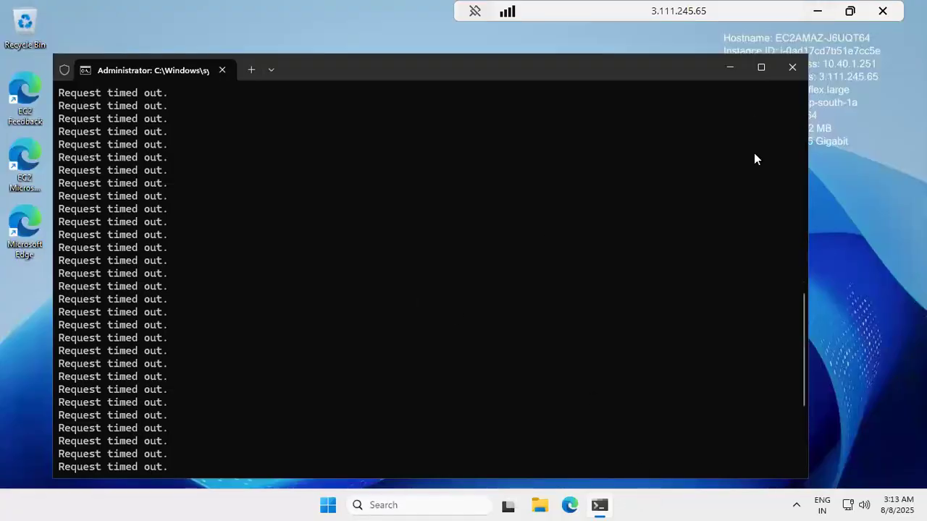
scroll(754, 159, up, 20)
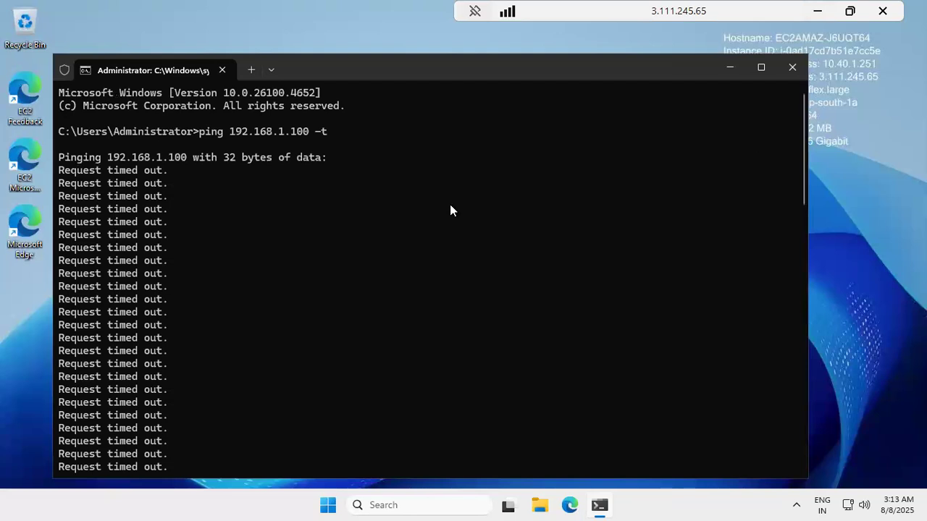
click(793, 68)
key(super+r)
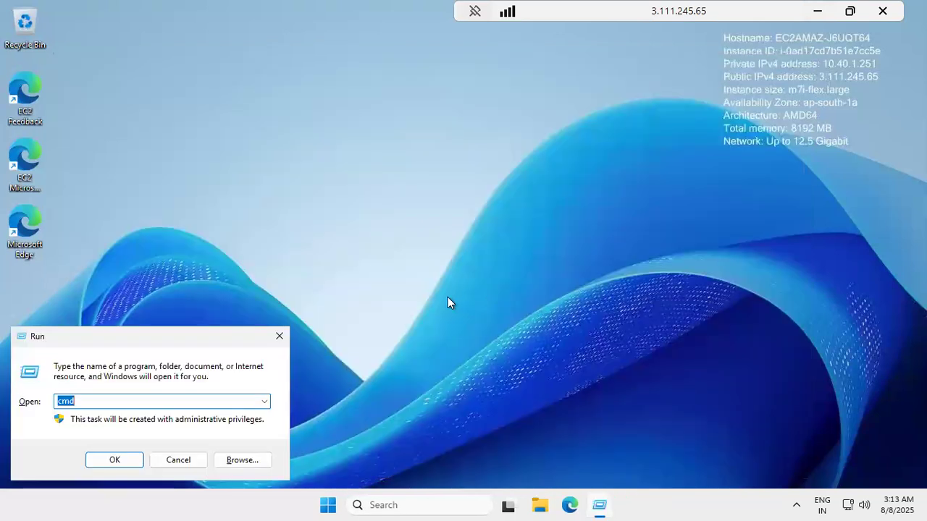
key(Return)
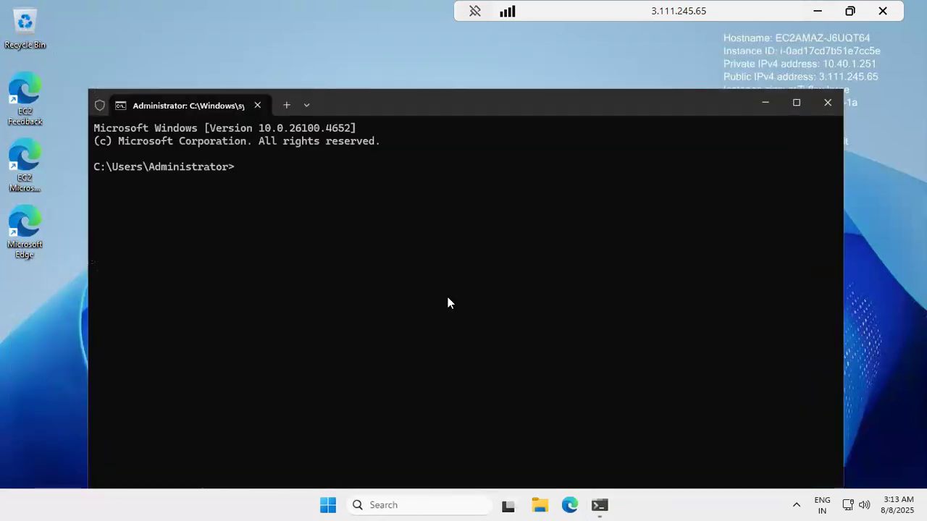
Ping the Pink server at 192.168.1.100 from the public server's command prompt
text(ping 192.168)
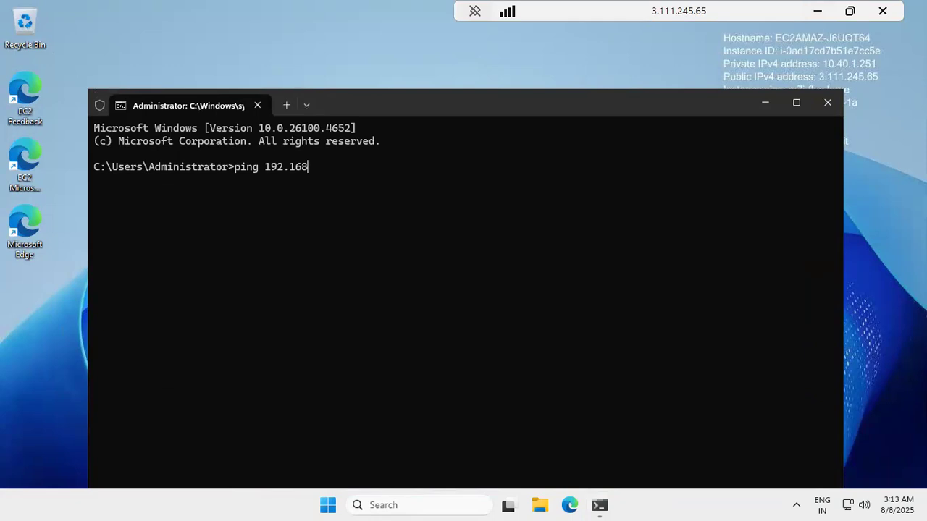
text(.1.100)
key(Return)
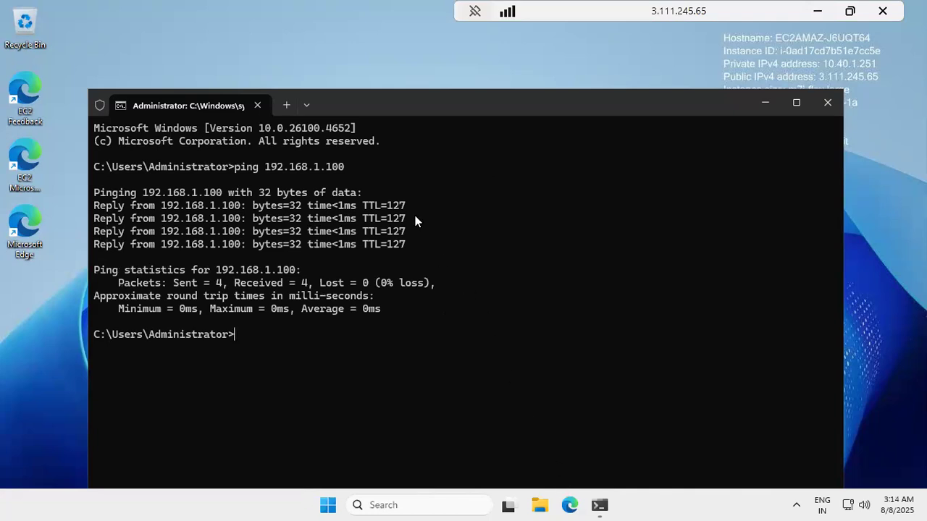
Return to the AWS console, open the AWS-NAT-Public server's instance details and copy its private IPv4 address
click(820, 13)
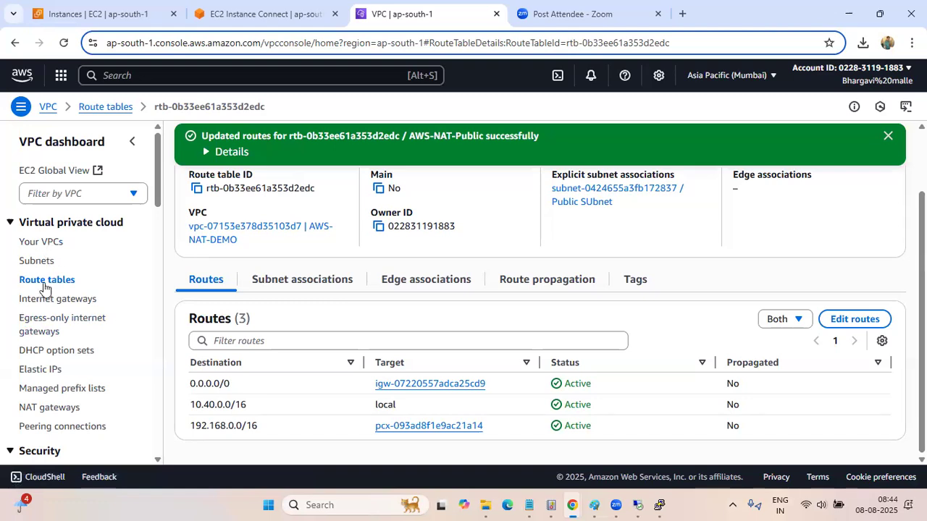
click(48, 247)
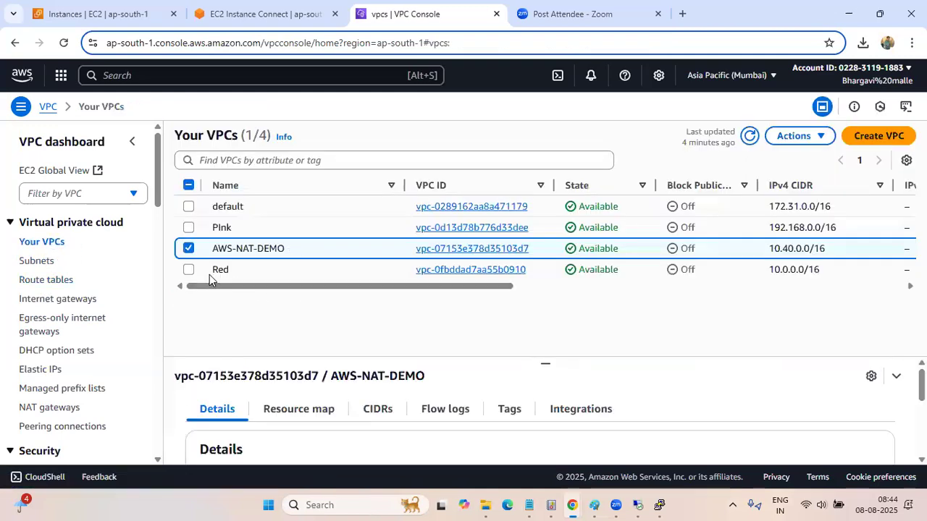
click(109, 14)
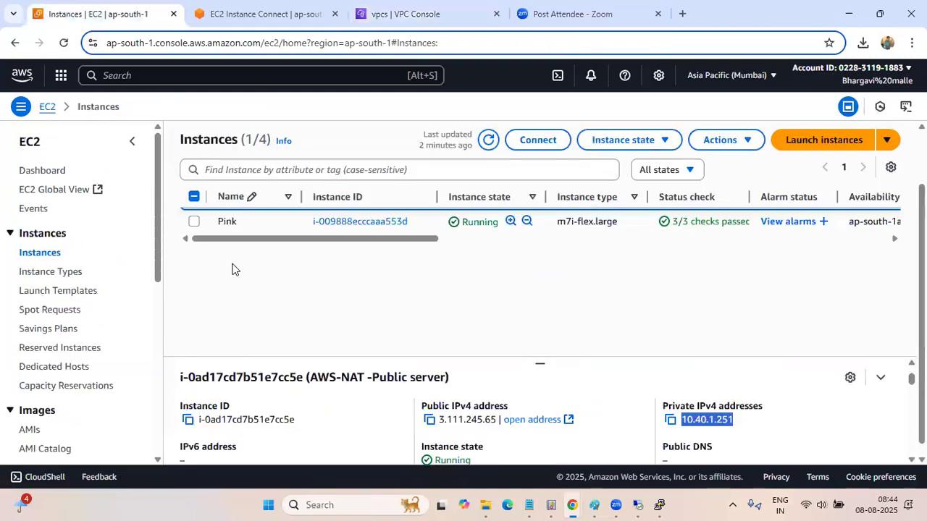
scroll(252, 338, down, 1)
scroll(101, 350, down, 2)
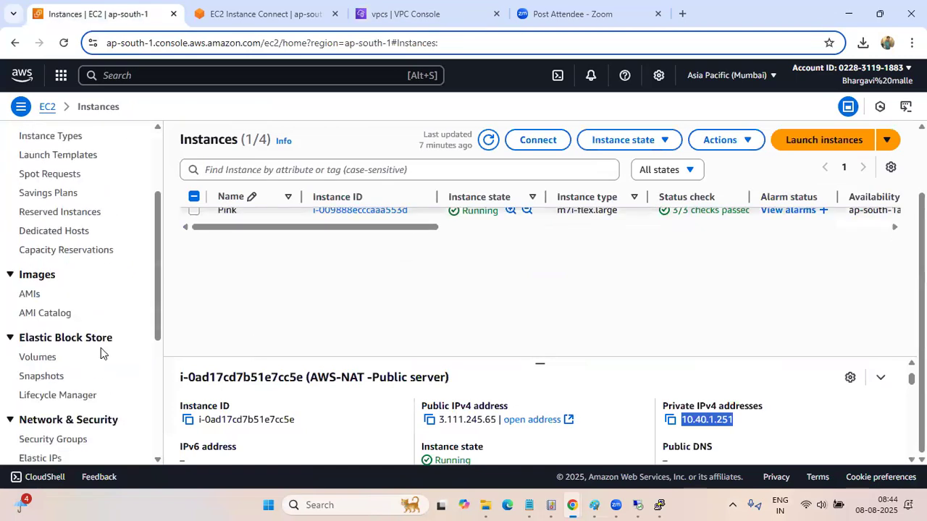
scroll(100, 348, down, 2)
scroll(539, 432, up, 1)
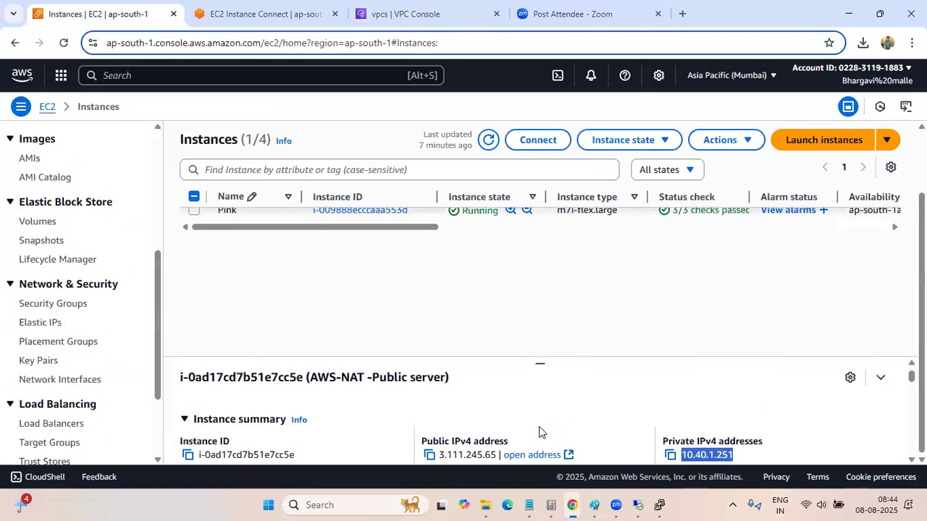
scroll(539, 432, up, 1)
scroll(323, 271, up, 3)
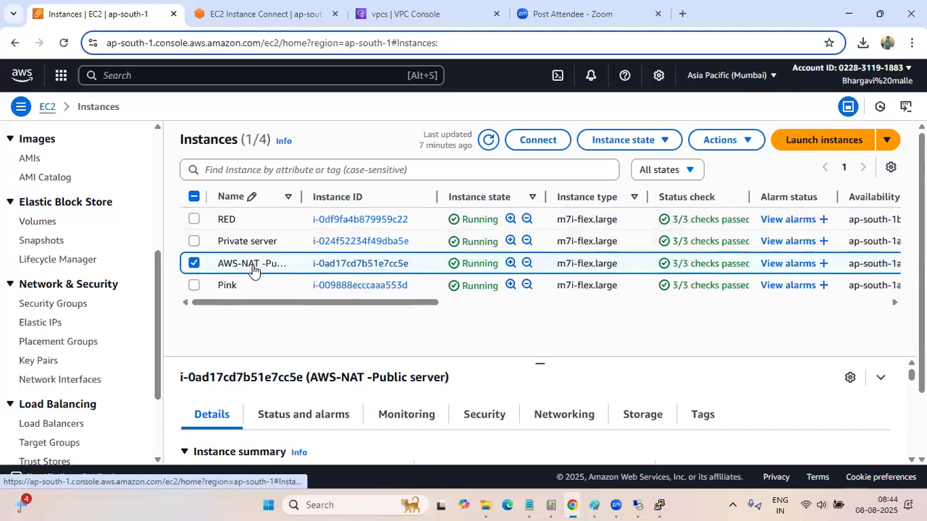
click(378, 265)
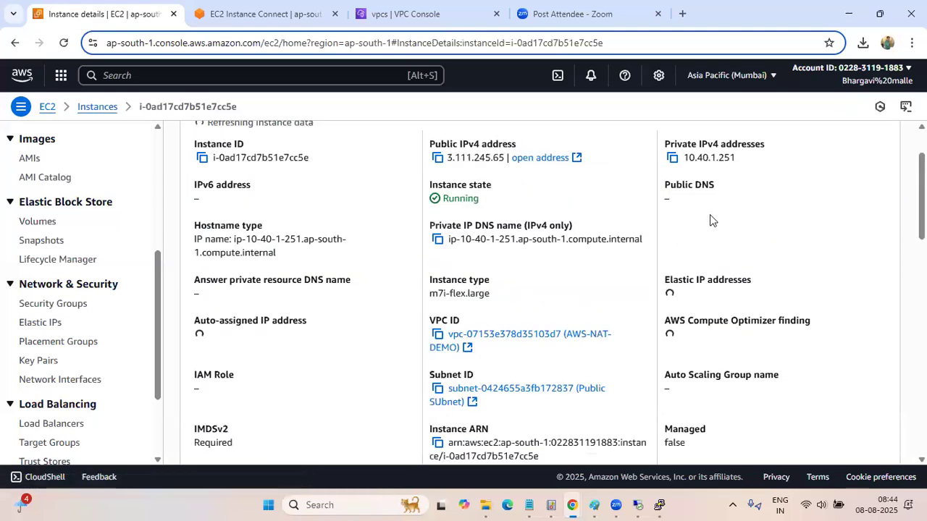
scroll(683, 183, up, 1)
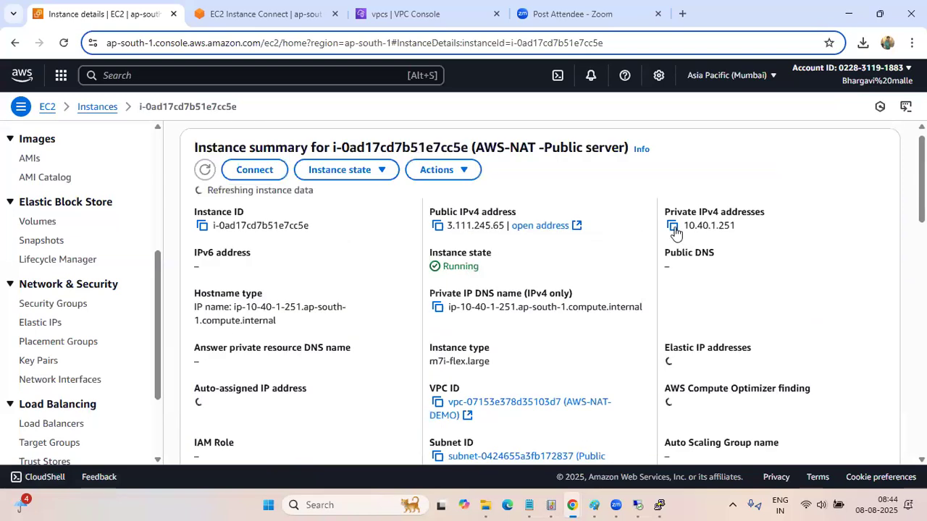
click(673, 227)
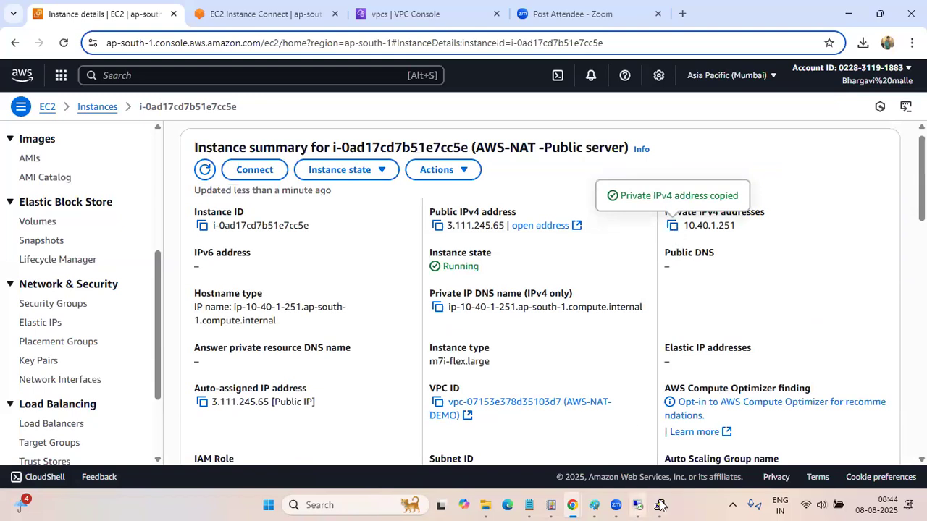
Switch to the PuTTY session of the 192.168.1.100 server, dismiss its error and close the window
key(alt+Tab)
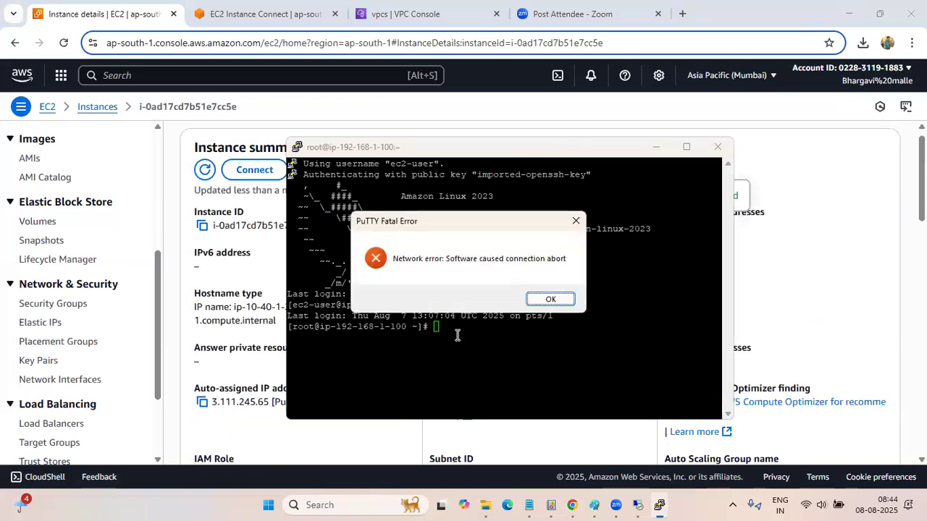
key(Return)
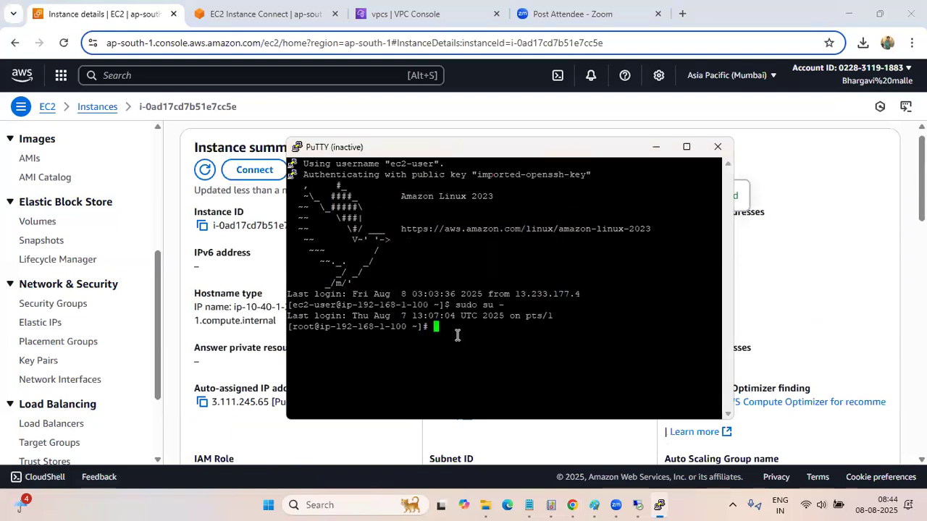
click(716, 146)
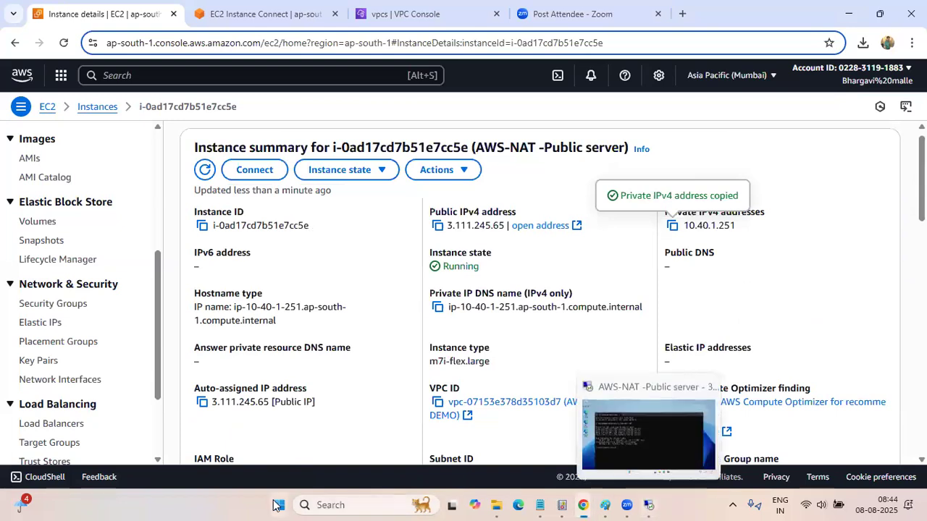
Launch PuTTY and begin the host name with the ec2-user@ login
click(325, 505)
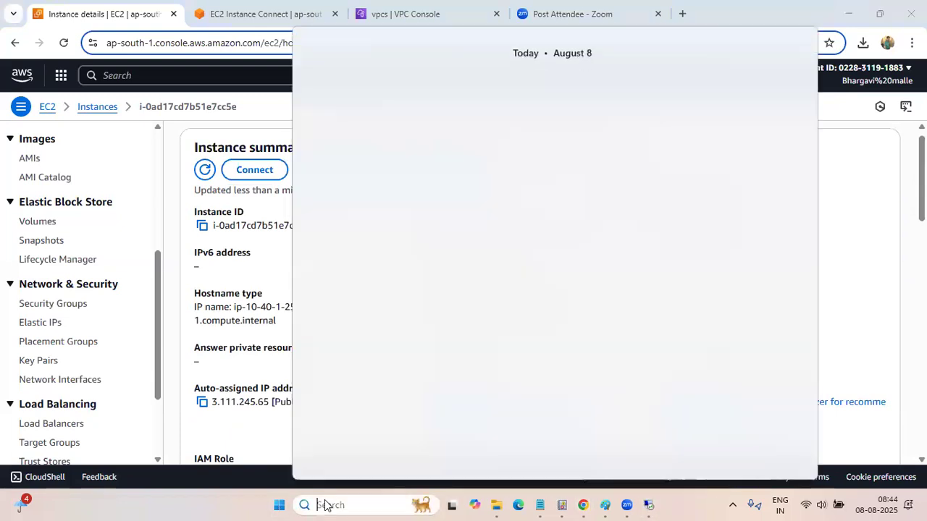
text(pu)
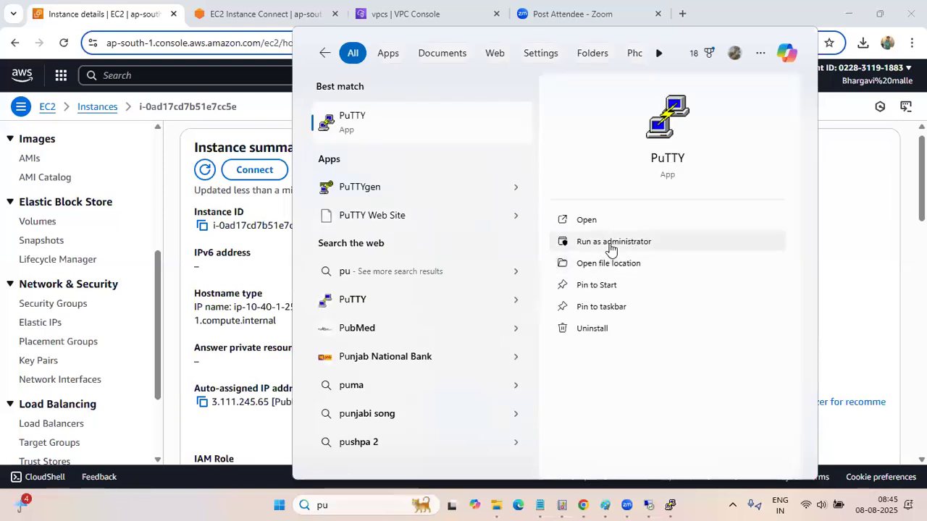
key(Return)
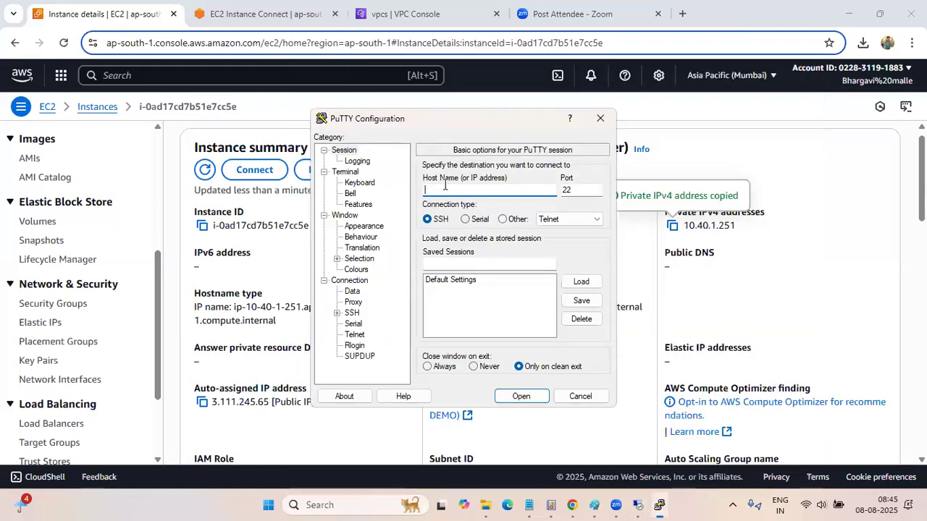
text(ec2-user@)
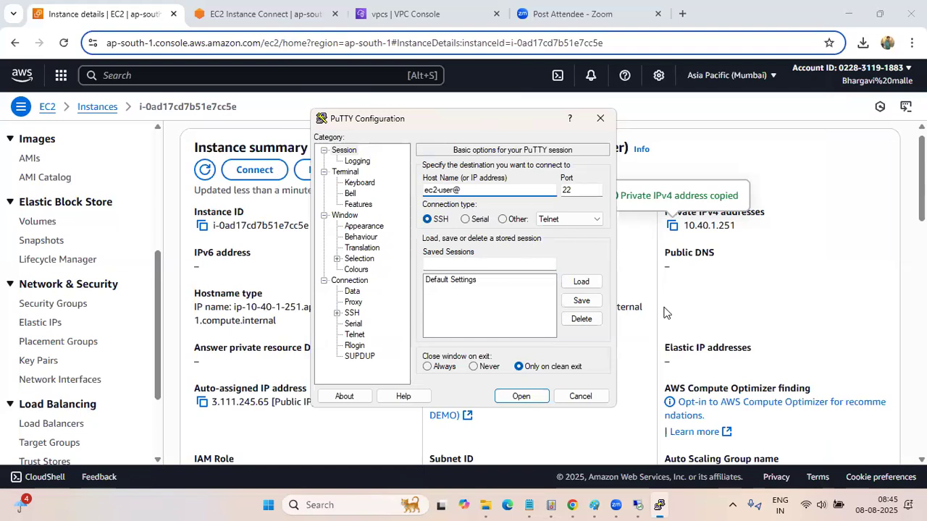
click(554, 268)
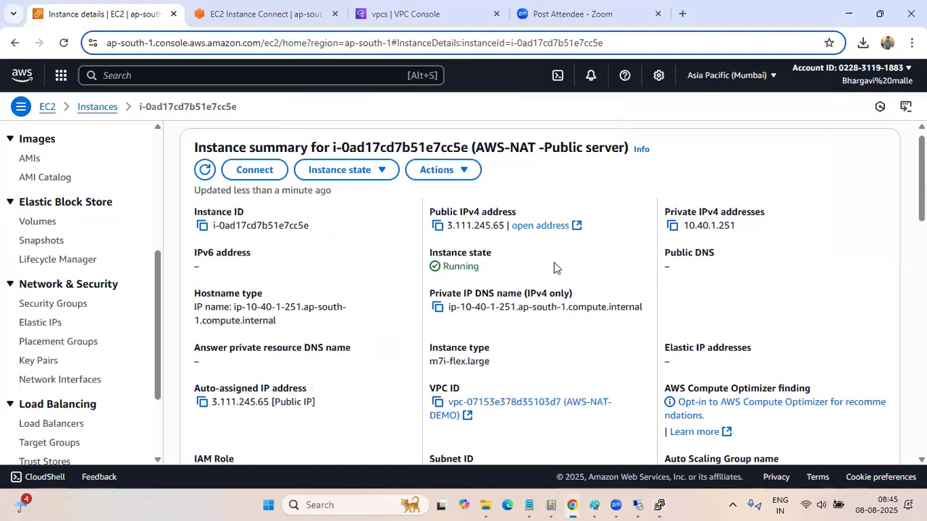
click(437, 225)
click(662, 502)
click(478, 189)
key(ctrl+v)
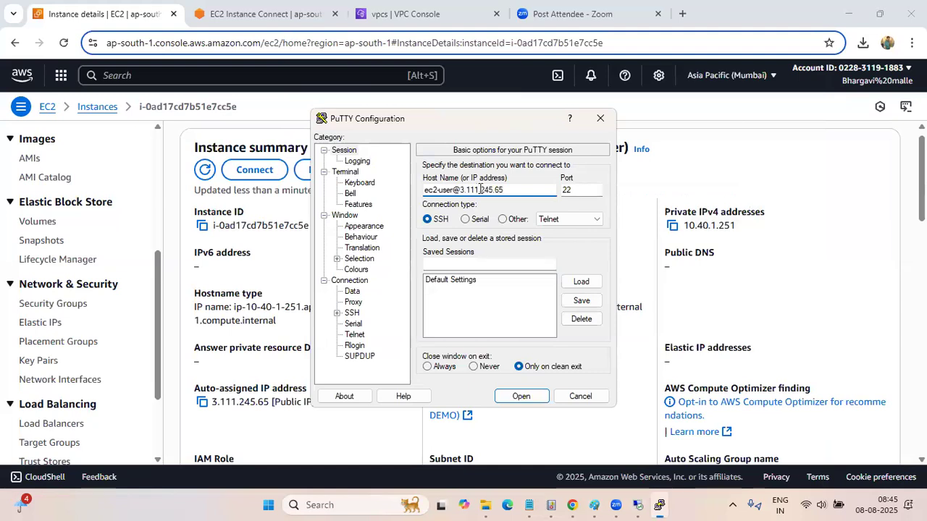
click(520, 394)
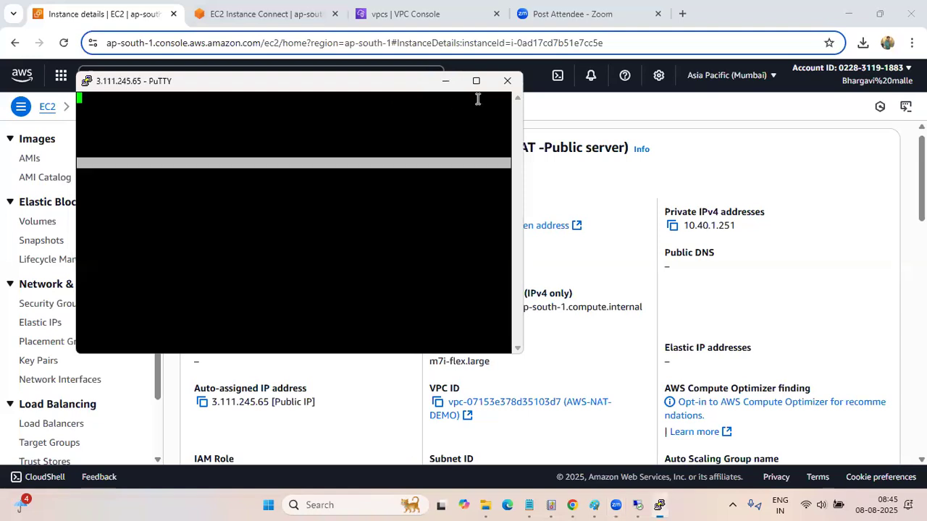
click(507, 81)
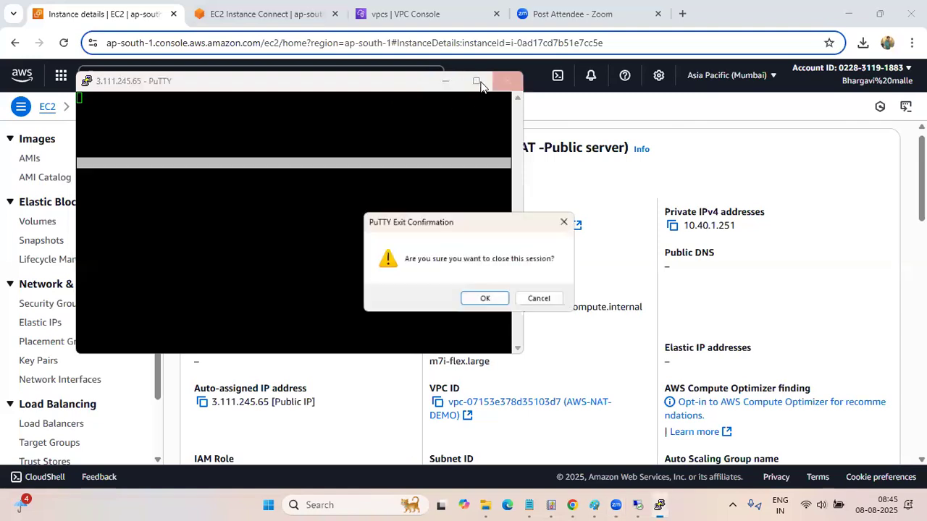
click(486, 299)
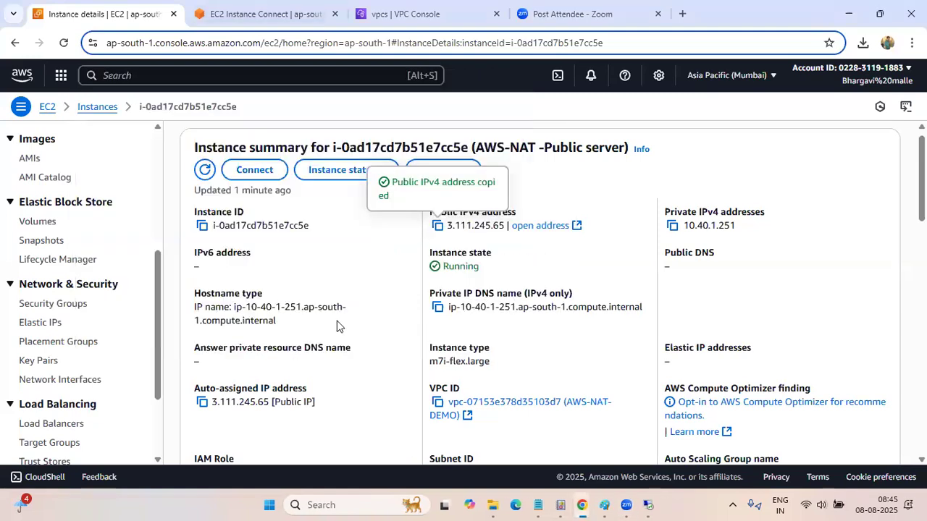
Switch to the Pink server's EC2 Instance Connect terminal and ping 192.168.1.100
scroll(338, 322, up, 1)
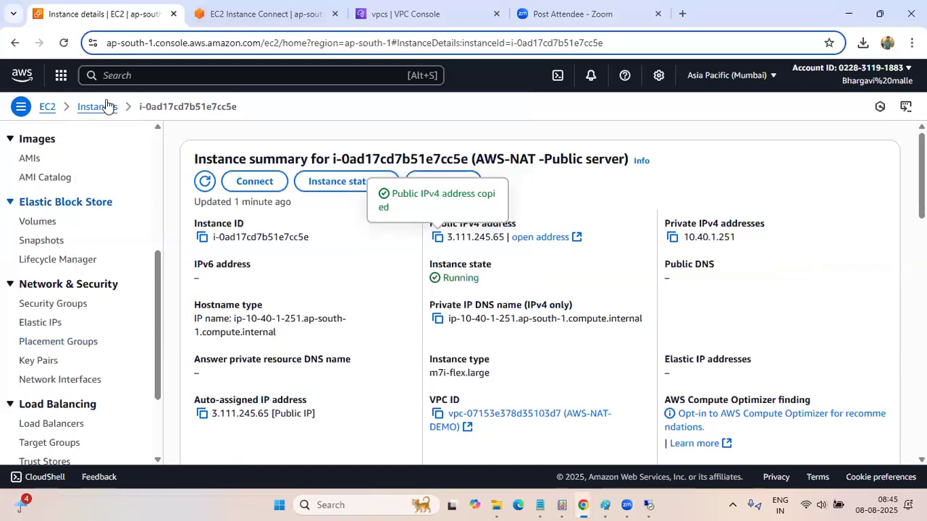
click(250, 13)
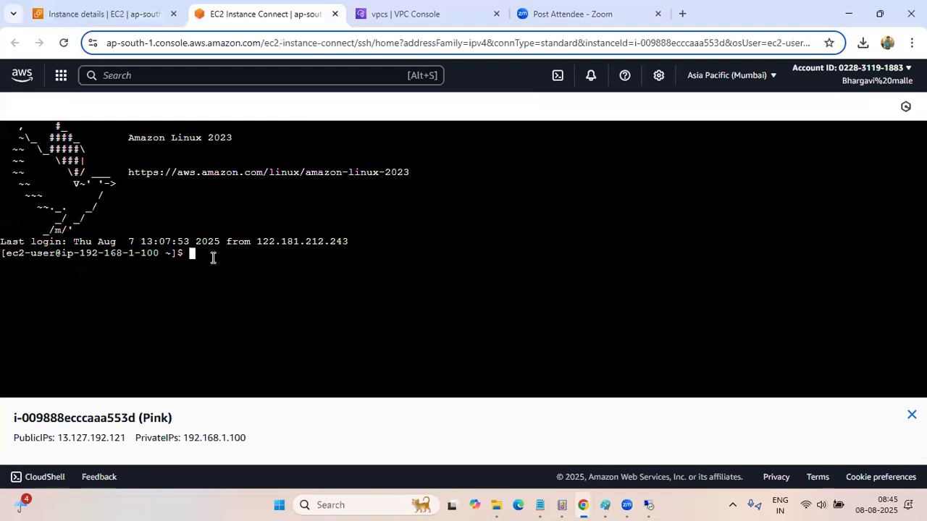
key(Return)
key(Return)
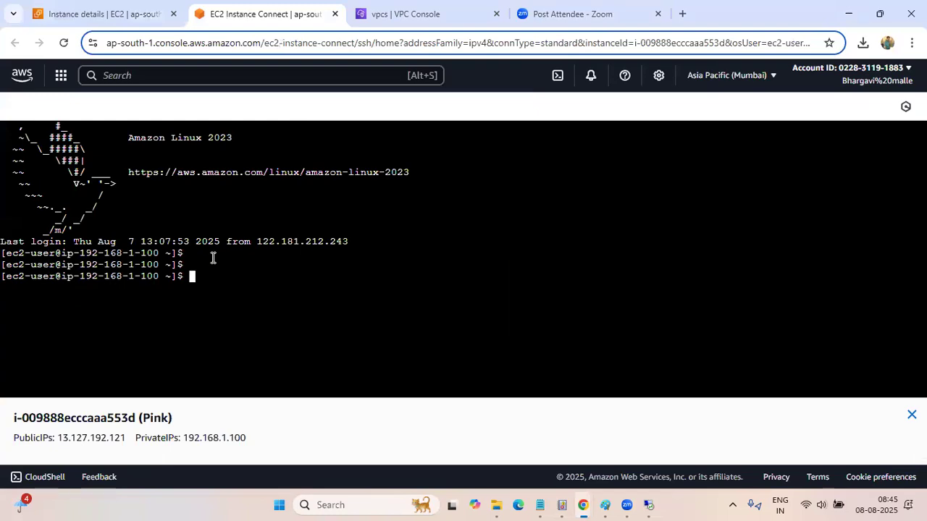
text(ping 192.168.1.100)
key(Return)
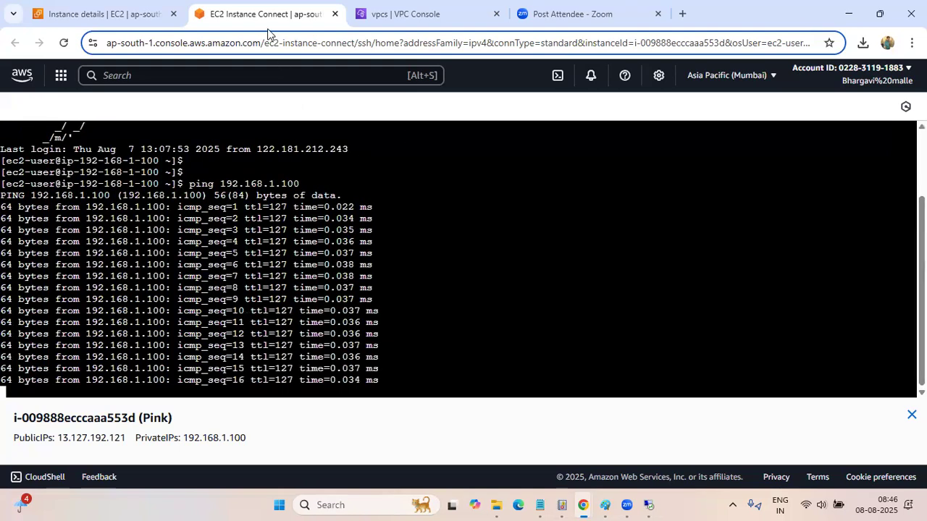
Detach the Instance Connect terminal into its own browser window, review the ping output and minimize the window
drag(279, 14, 299, 129)
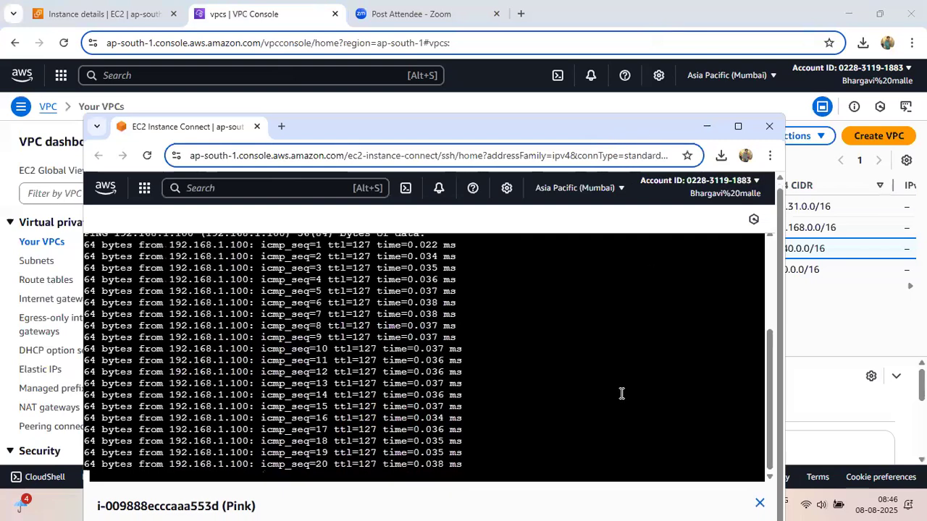
scroll(620, 393, up, 5)
scroll(621, 393, down, 5)
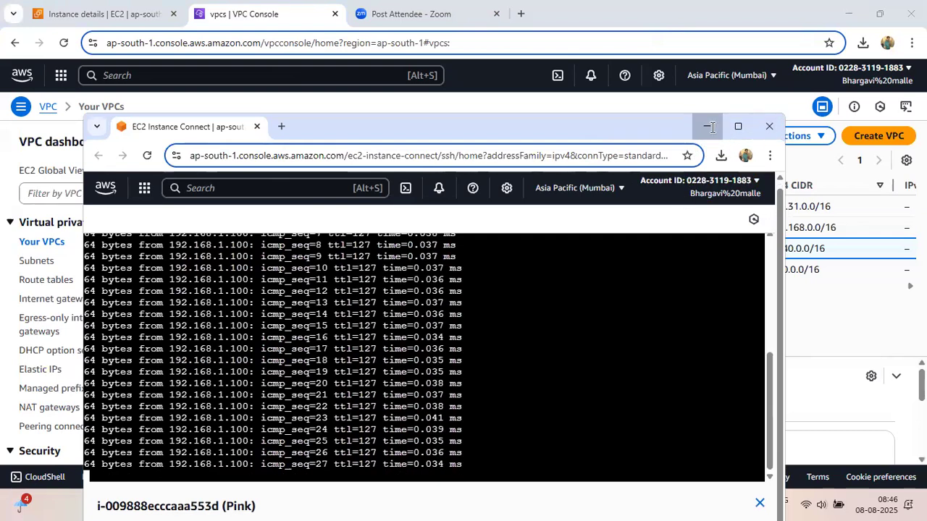
click(707, 127)
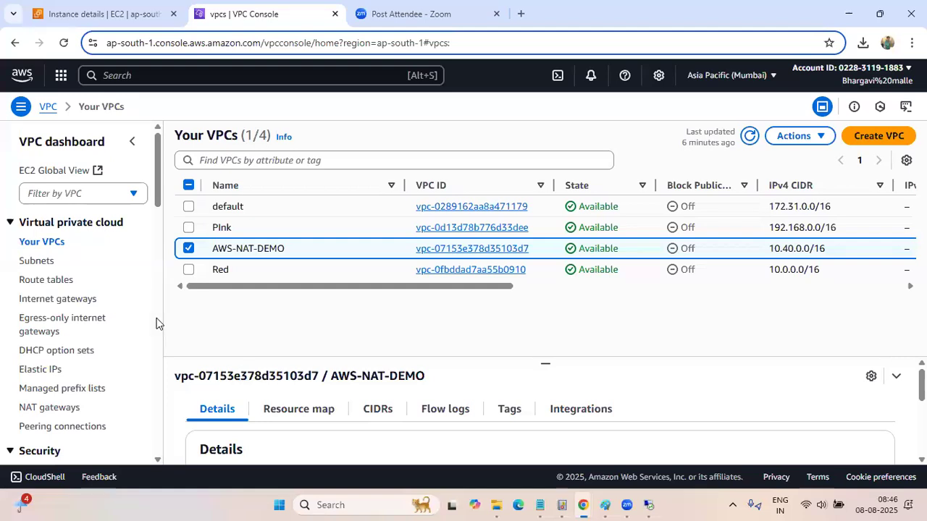
Open the AWS-NAT-Public route table and examine its 192.168.0.0/16 and 10.40.0.0/16 routes
scroll(131, 264, down, 3)
scroll(130, 264, up, 3)
click(52, 287)
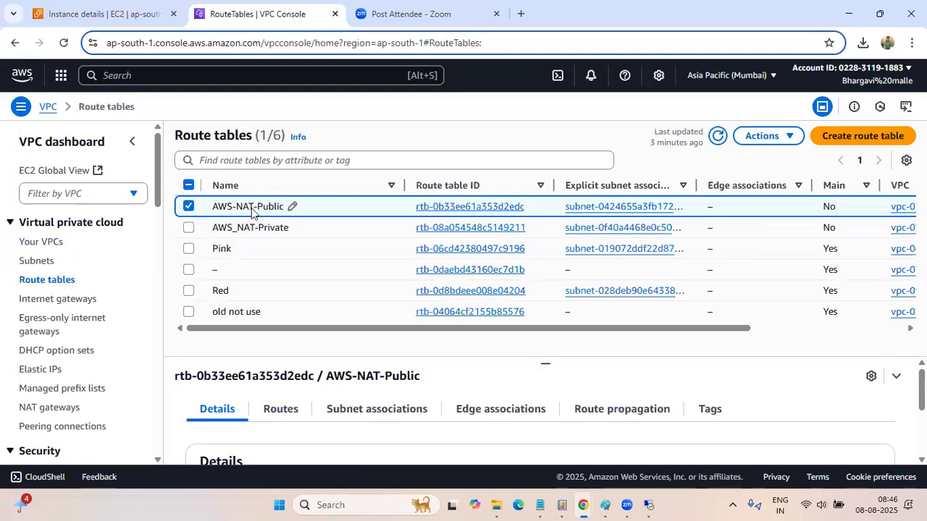
click(440, 209)
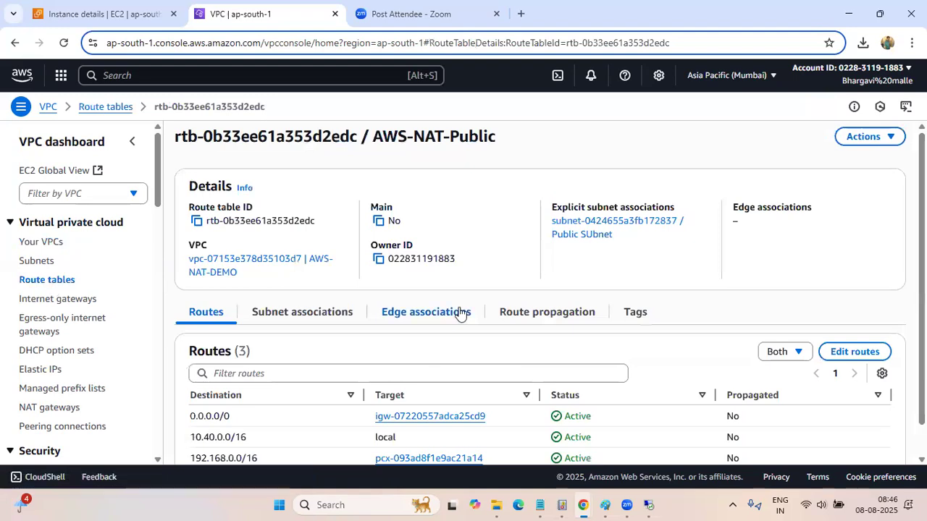
scroll(459, 312, down, 1)
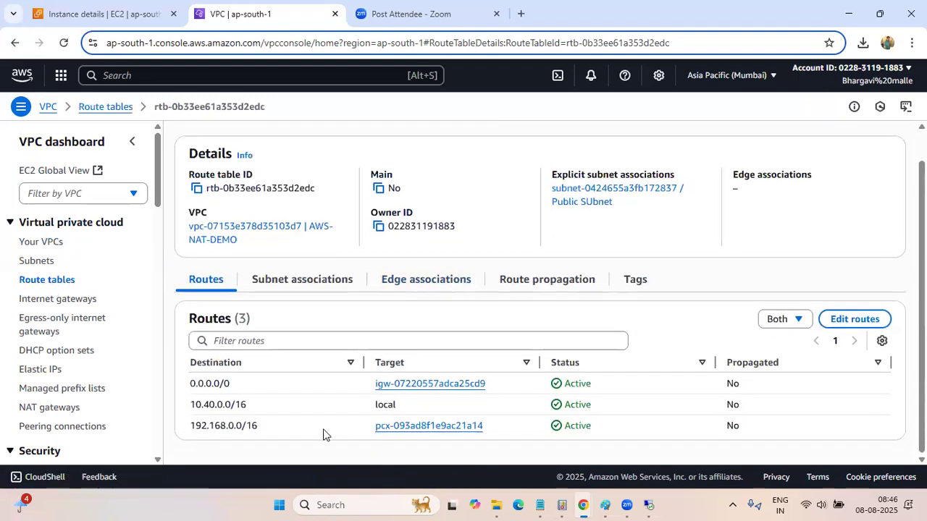
drag(272, 425, 181, 427)
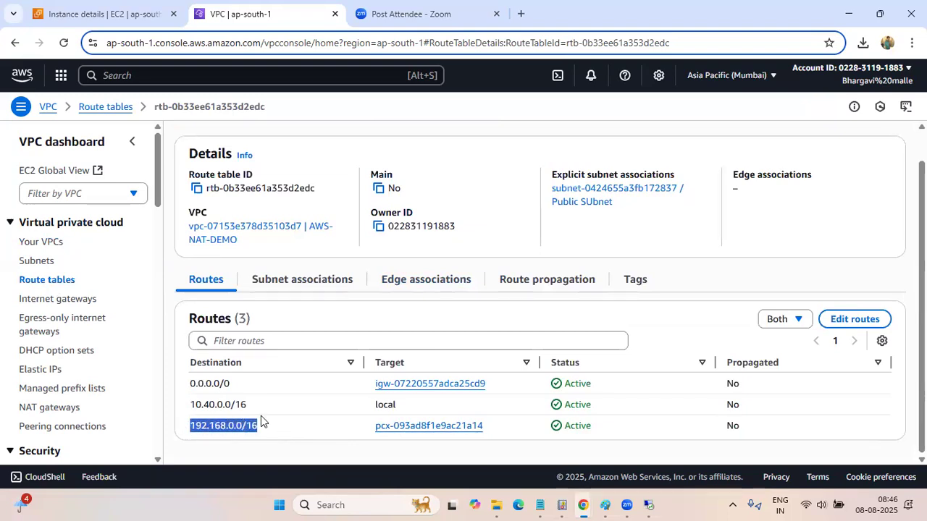
drag(259, 406, 181, 410)
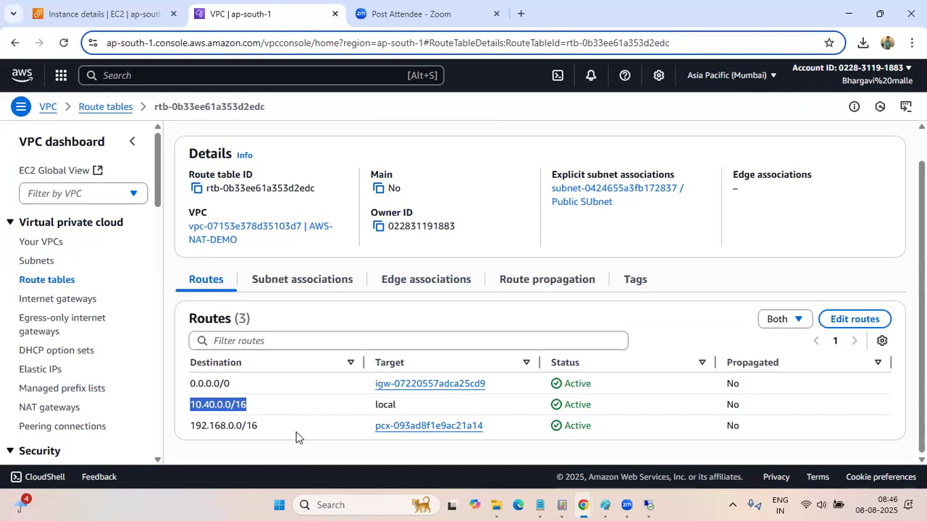
Open the Pink route table and examine its 192.168.0.0/16 and 10.40.0.0/16 routes against the AWS-NAT-Public route to 192.168.0.0/16
drag(264, 434, 187, 430)
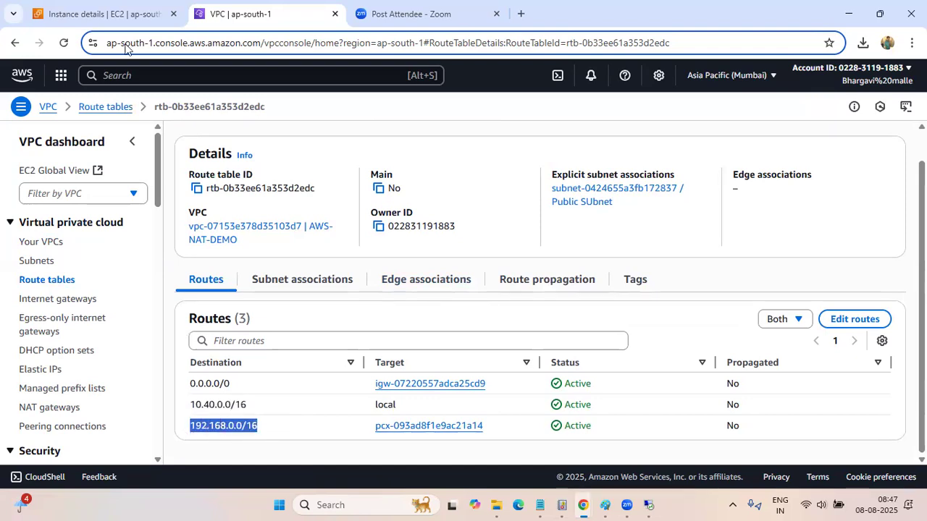
click(47, 109)
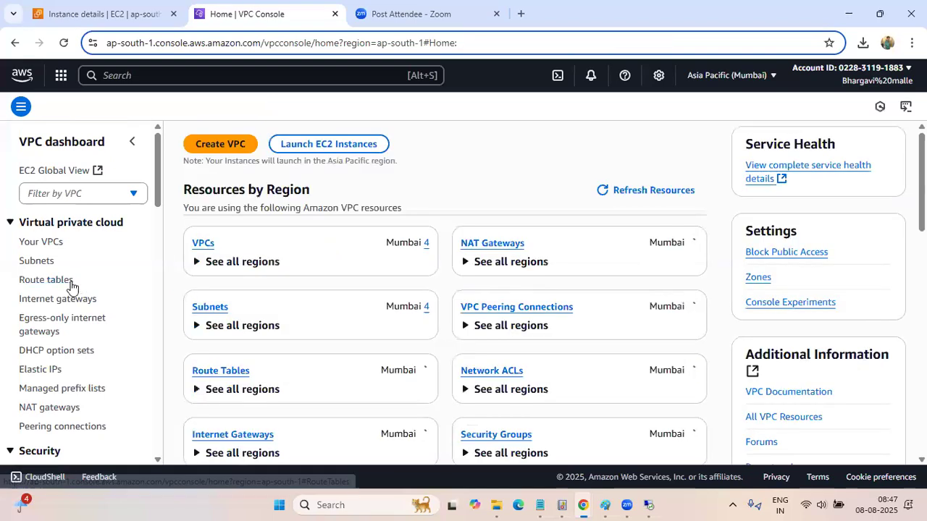
click(72, 284)
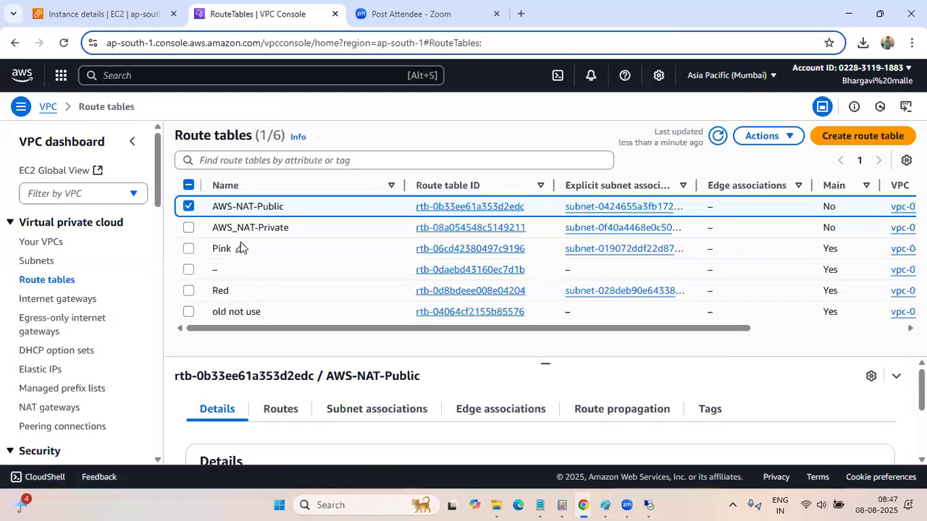
click(452, 249)
scroll(335, 380, down, 2)
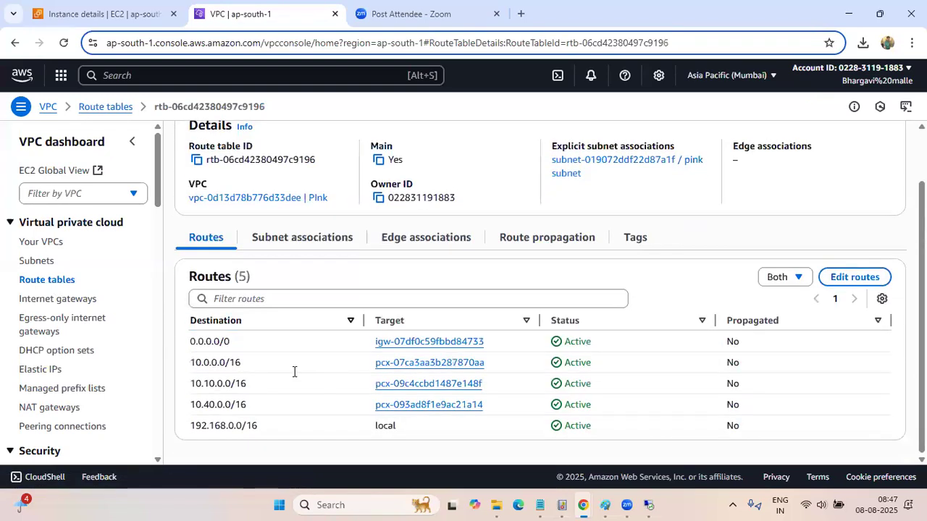
drag(262, 426, 304, 426)
click(304, 434)
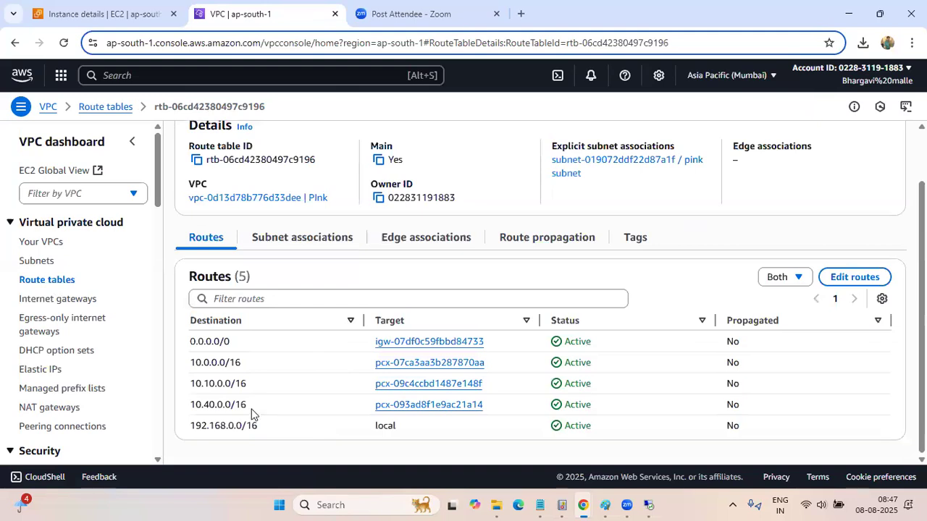
drag(251, 404, 186, 408)
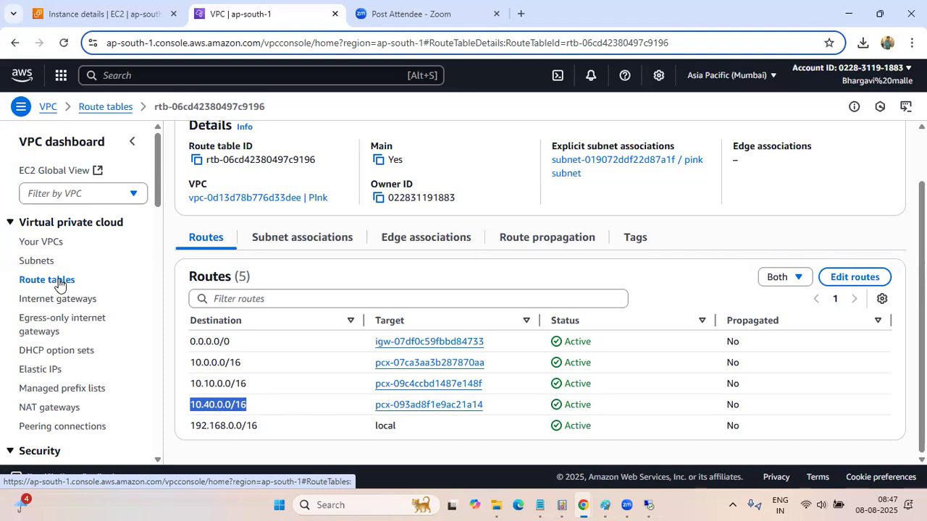
Return to the route table list, deselect Pink, and open the Red route table to examine its routes
click(96, 107)
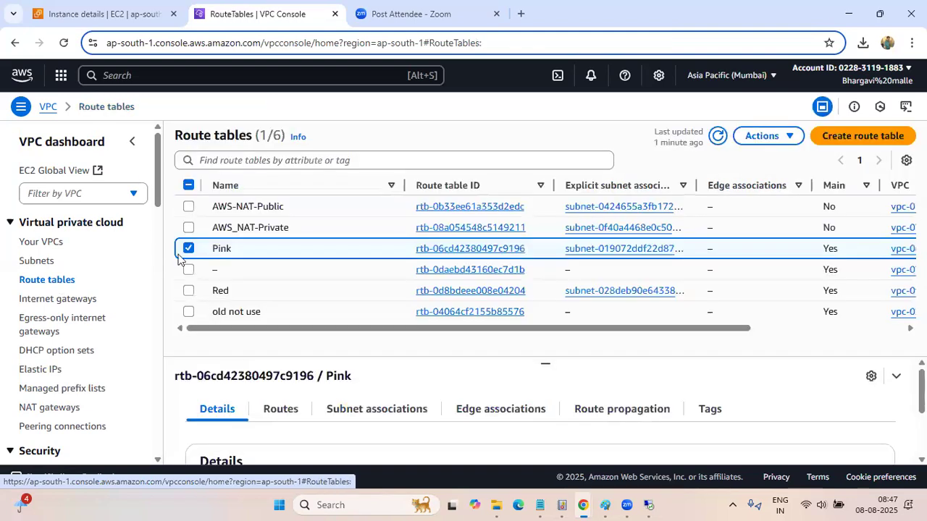
click(189, 248)
scroll(99, 348, down, 1)
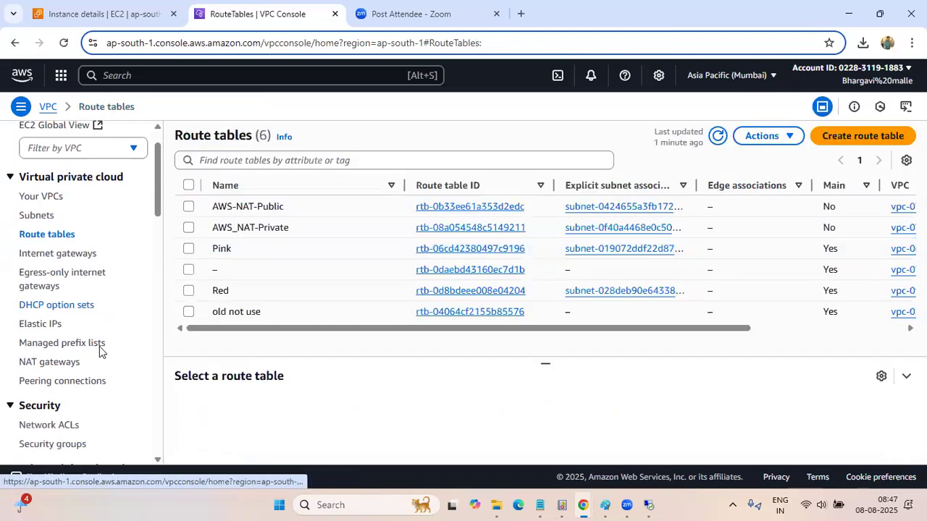
scroll(99, 348, up, 1)
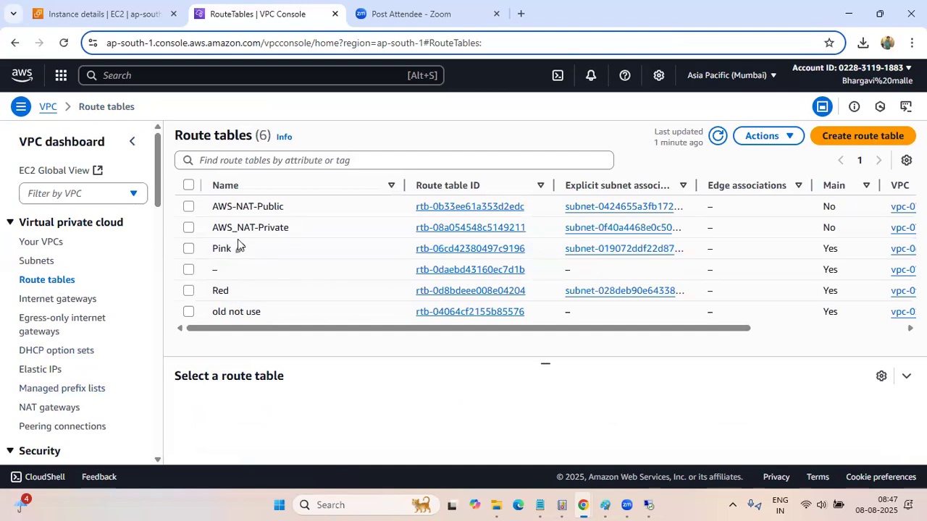
click(449, 297)
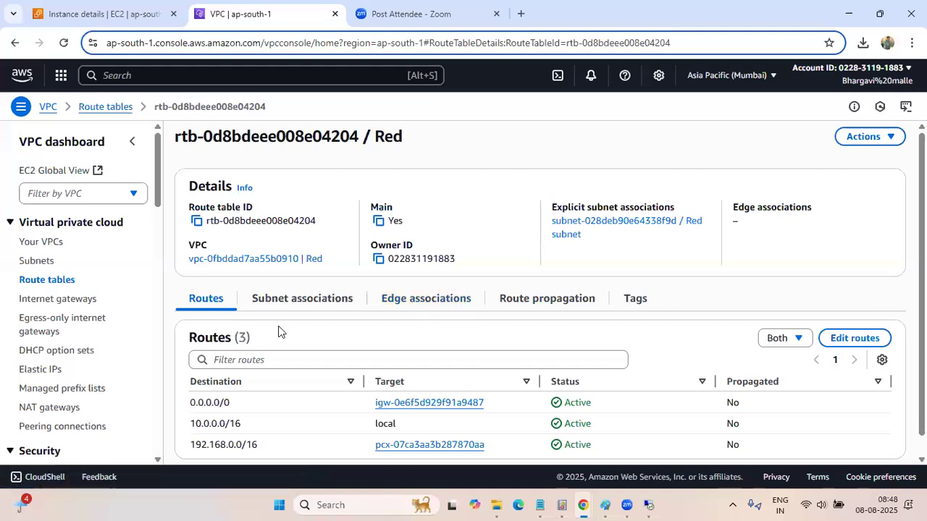
scroll(286, 321, down, 1)
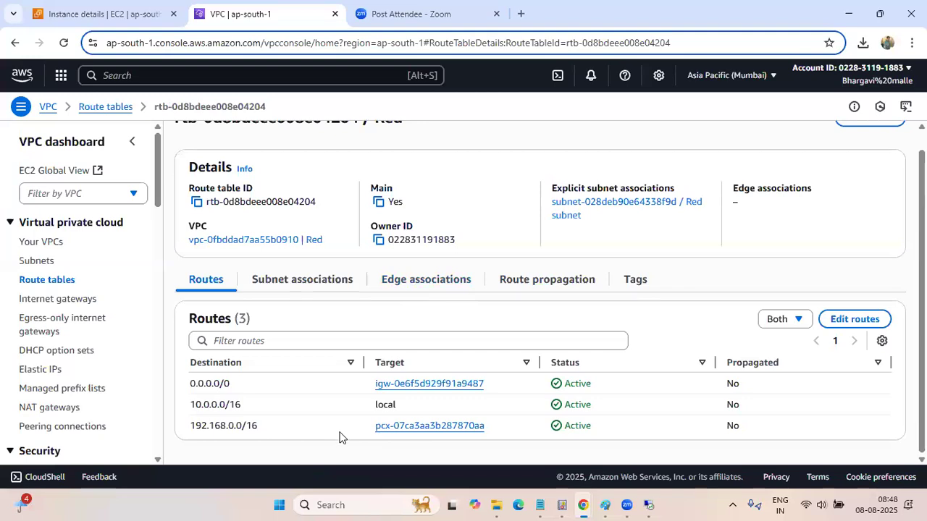
scroll(341, 436, up, 1)
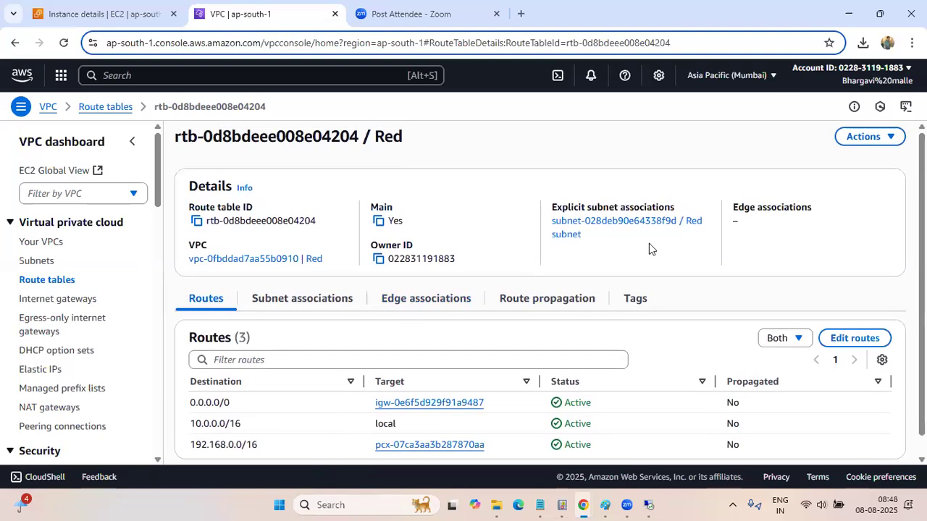
Duplicate the VPC console tab, switch the copy to the United States (Ohio) region and list its VPCs
right_click(287, 25)
click(376, 139)
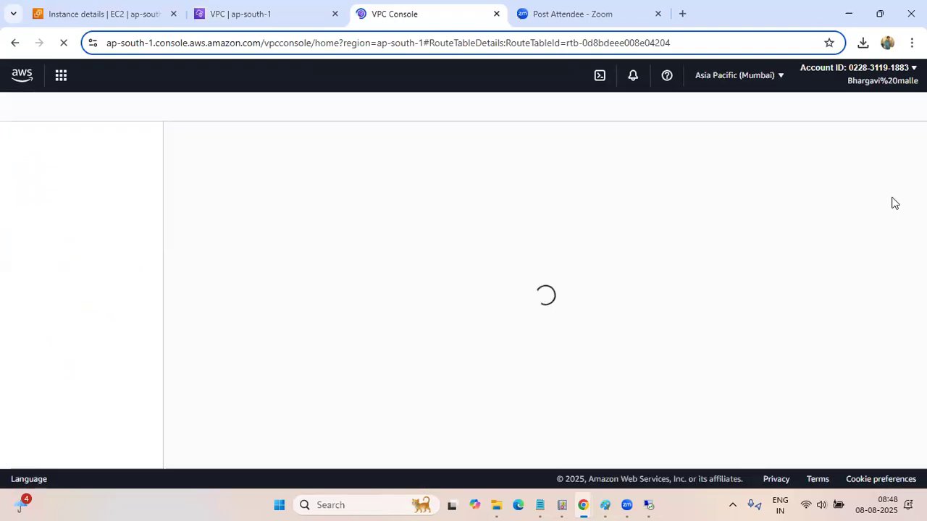
click(781, 76)
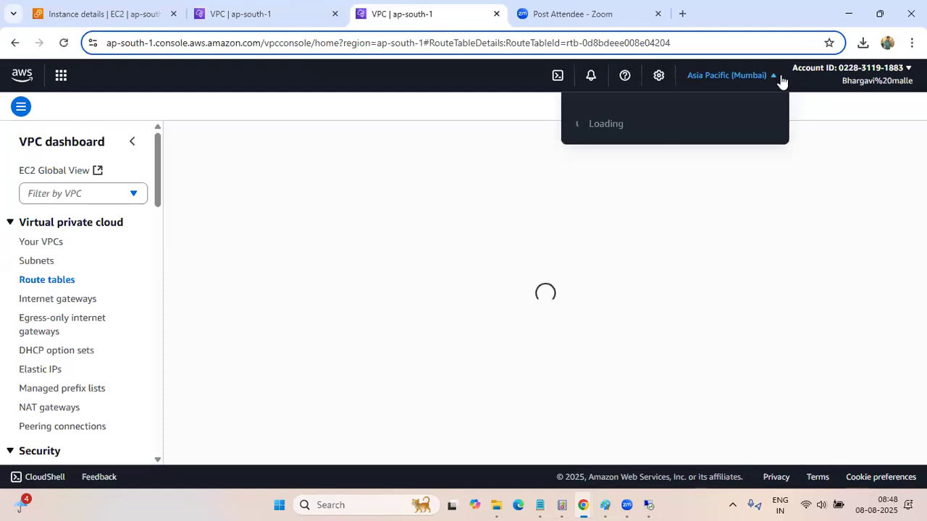
click(586, 152)
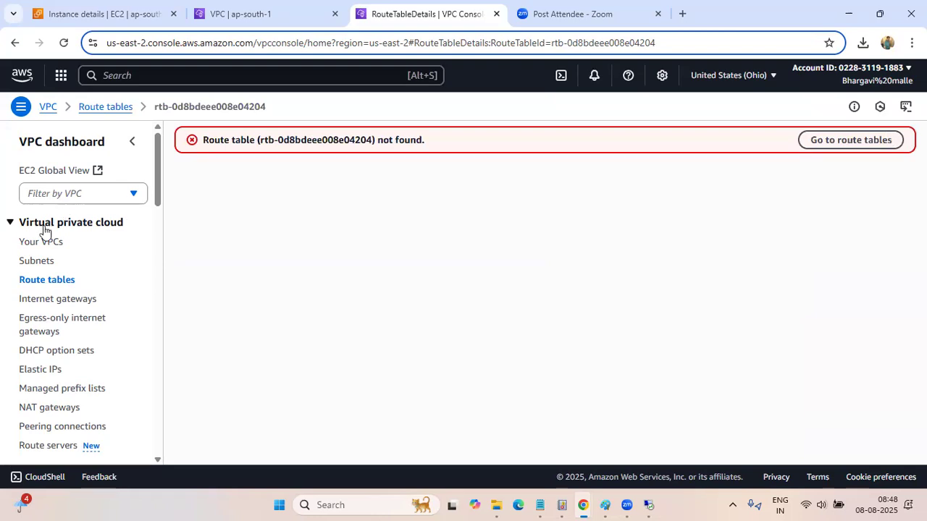
click(33, 247)
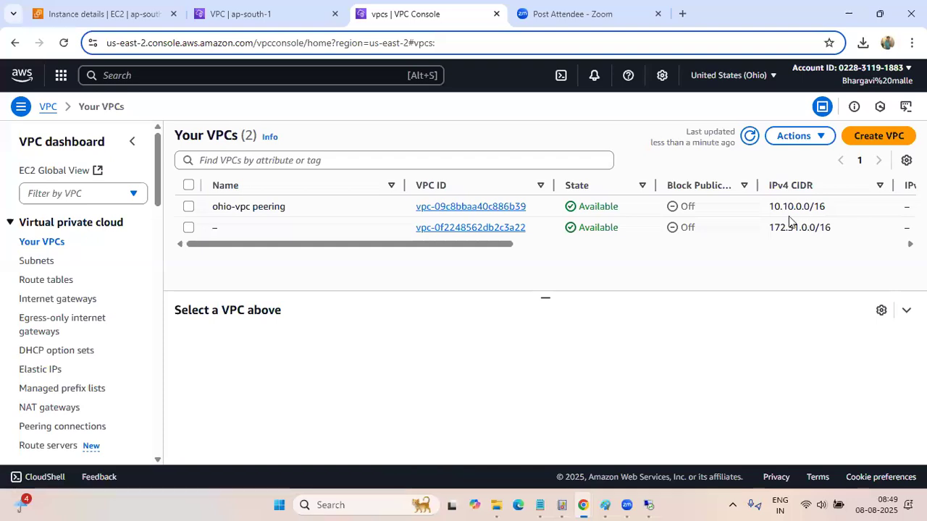
Go back to the Mumbai console tab and examine the Red route table's routes again
click(259, 16)
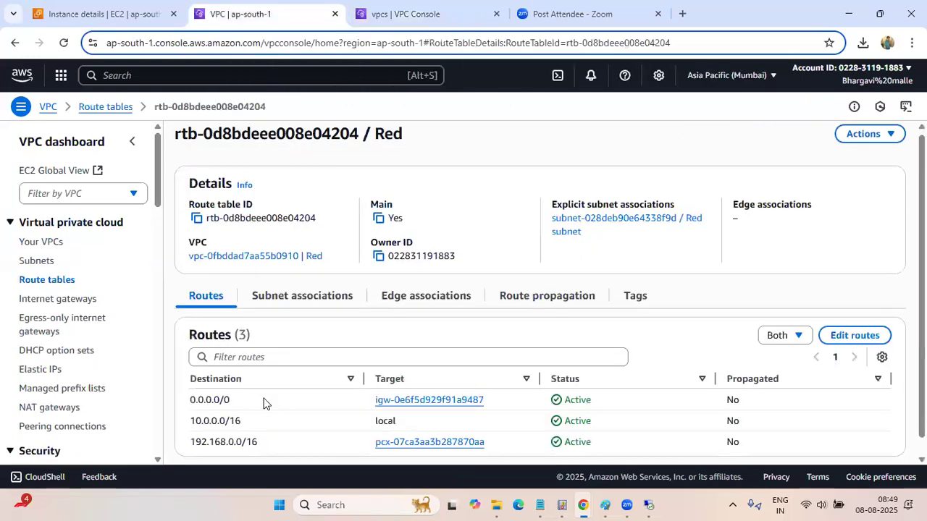
scroll(264, 403, down, 1)
scroll(265, 403, up, 1)
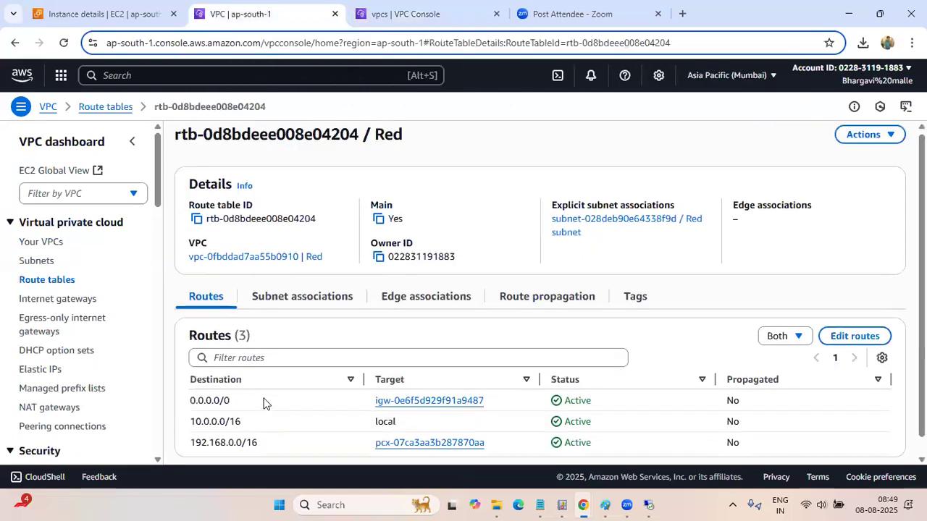
Return to the Ohio console tab and examine the region's route table list
click(394, 21)
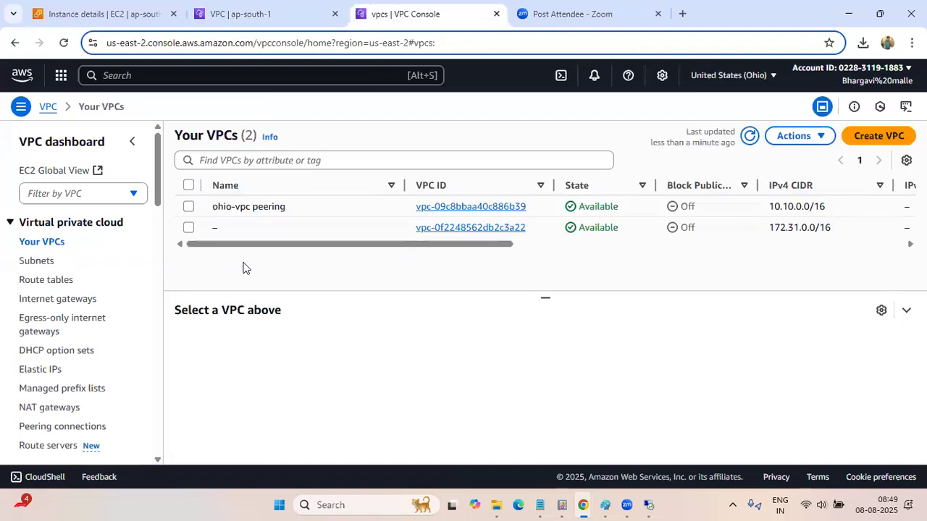
click(45, 282)
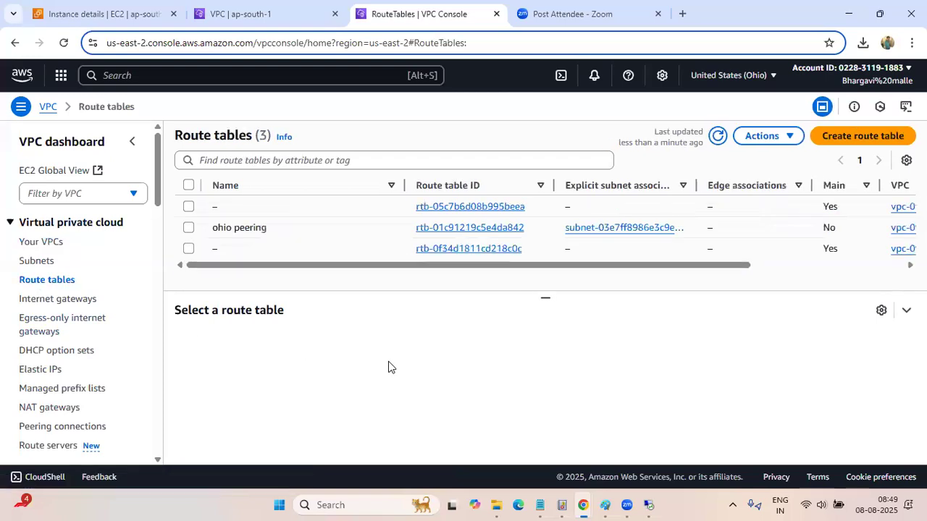
drag(466, 265, 17, 263)
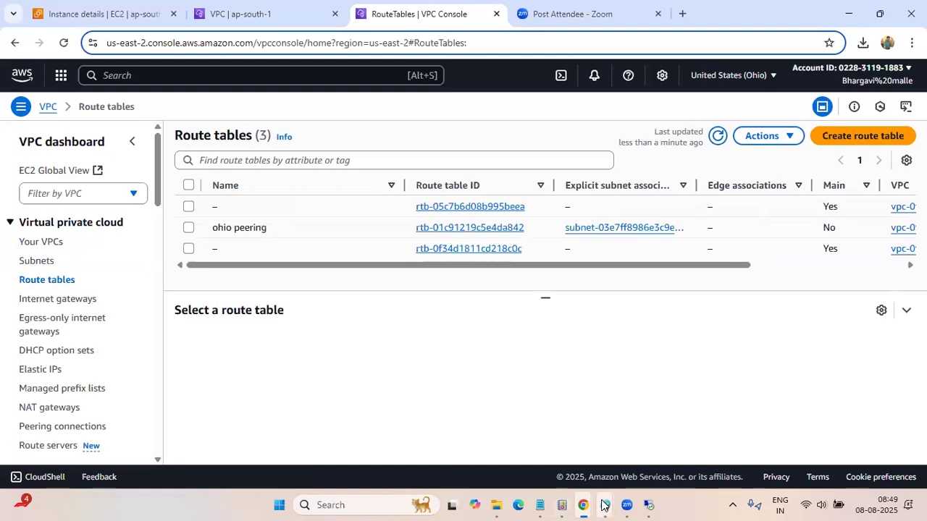
Switch to the Paint diagram, draw orange pencil lines linking VPC-Pink with VPC-NAT and the Mumbai side with VPC_OHio, and minimize Paint
mouse_move(605, 504)
click(481, 438)
scroll(552, 350, up, 4)
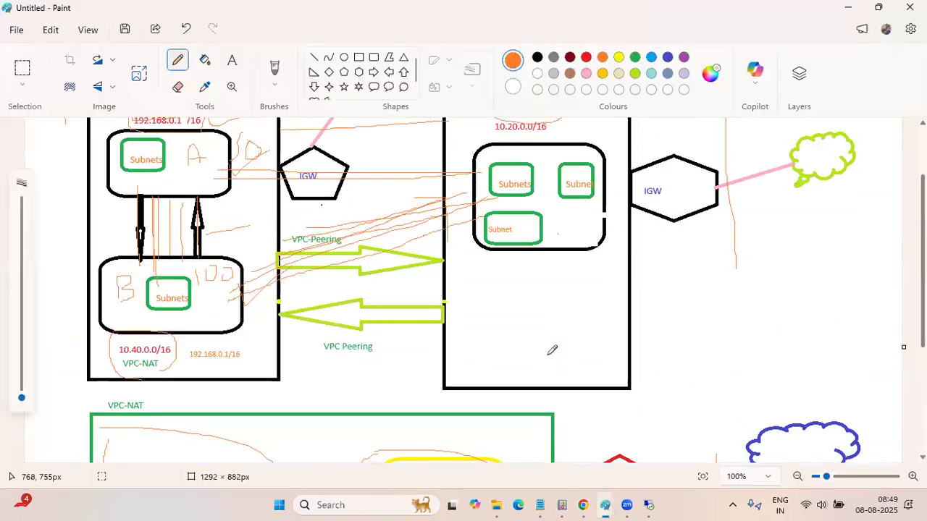
mouse_move(215, 174)
mouse_down()
mouse_move(218, 147)
mouse_move(313, 148)
mouse_move(519, 168)
mouse_move(513, 181)
mouse_up()
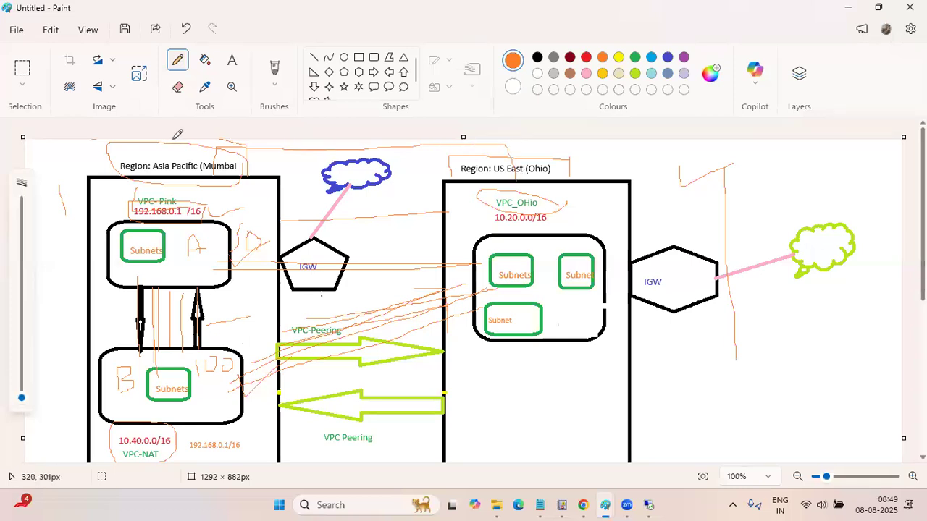
mouse_move(159, 198)
mouse_down()
mouse_move(154, 377)
mouse_move(170, 238)
mouse_move(170, 391)
mouse_up()
drag(187, 251, 576, 254)
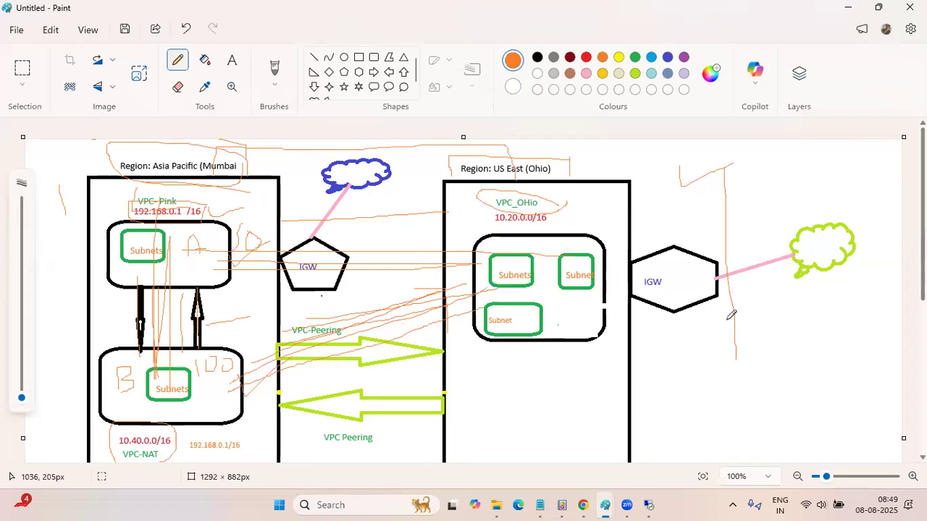
click(847, 7)
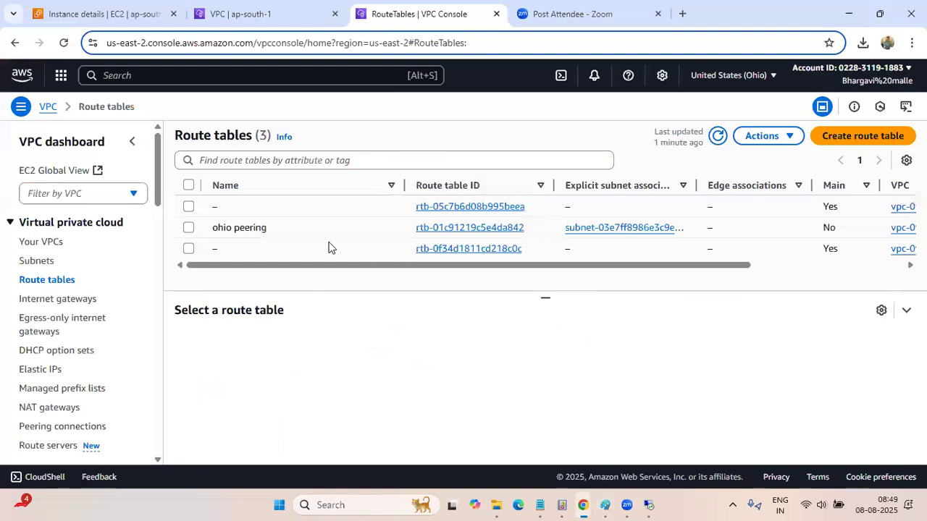
Open the "ohio to pink mubiai" peering connection in Ohio, examine its details and associated route tables, and return to the peering connection list
scroll(99, 403, down, 3)
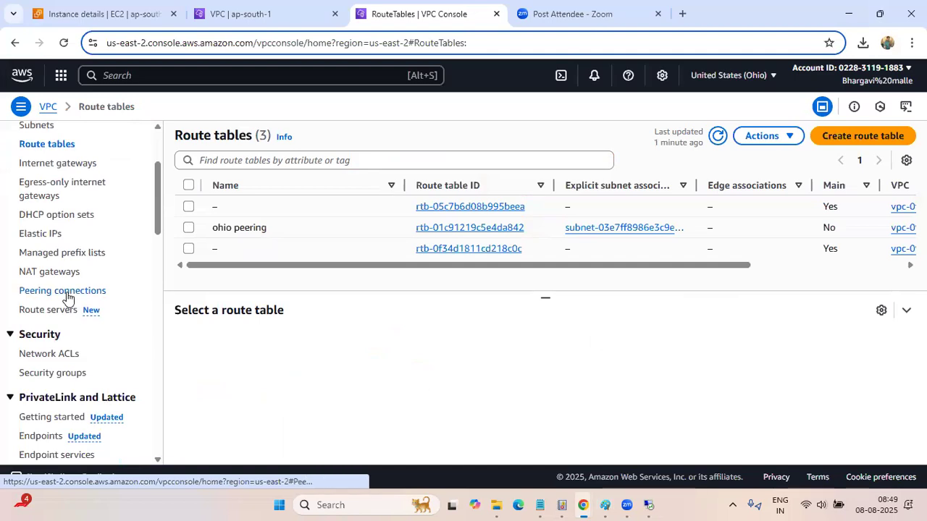
click(67, 291)
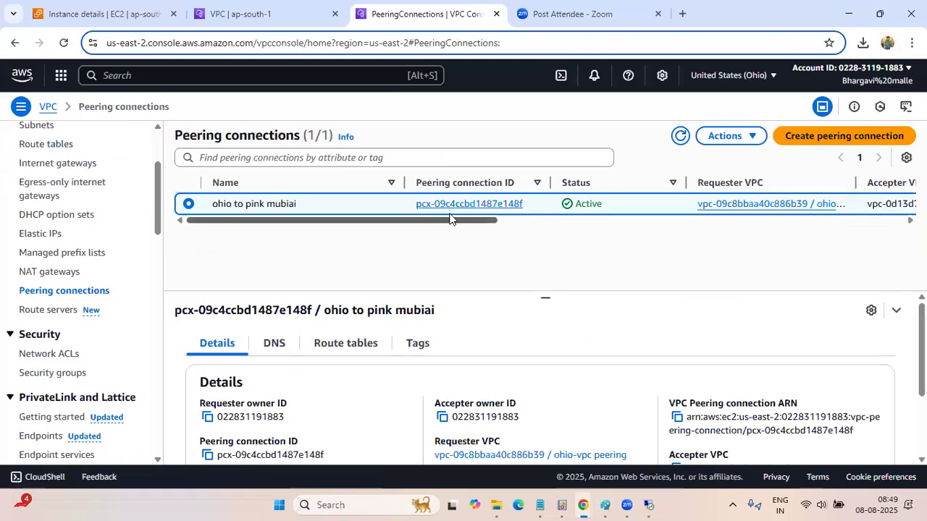
click(452, 206)
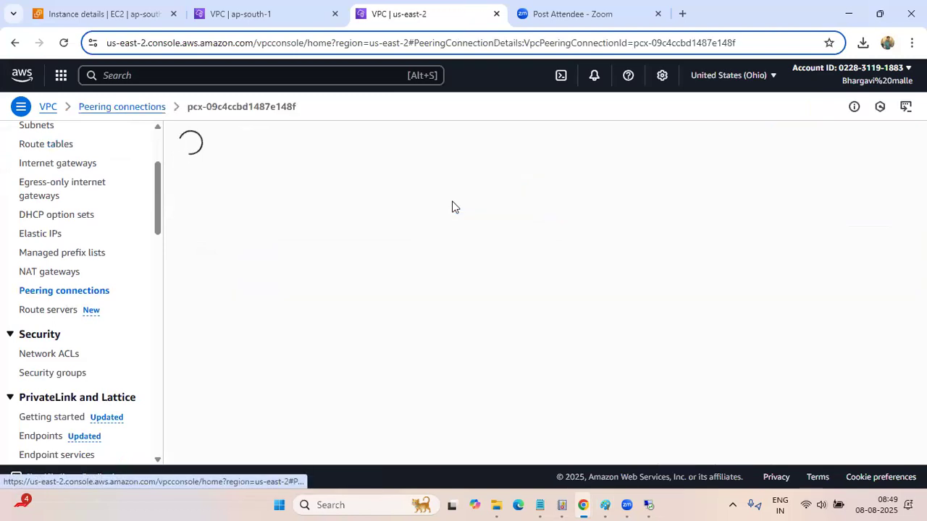
scroll(409, 325, down, 3)
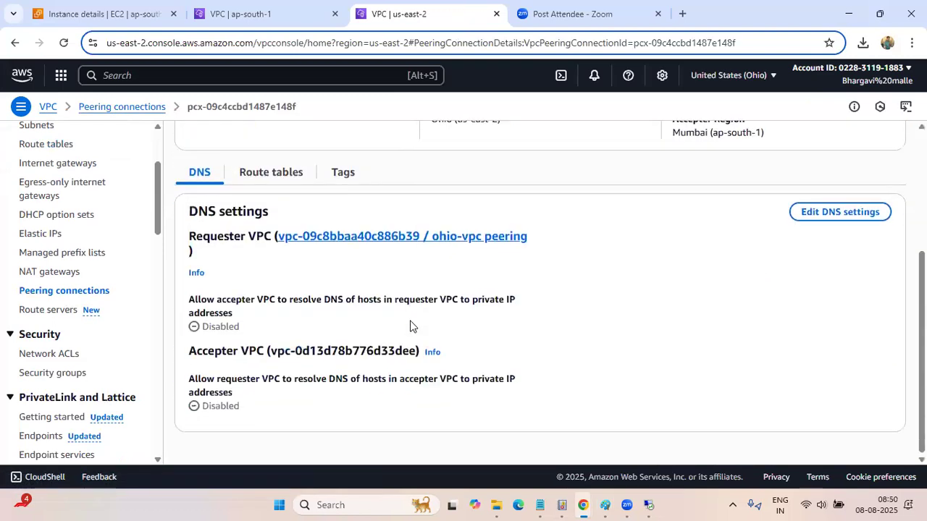
click(263, 175)
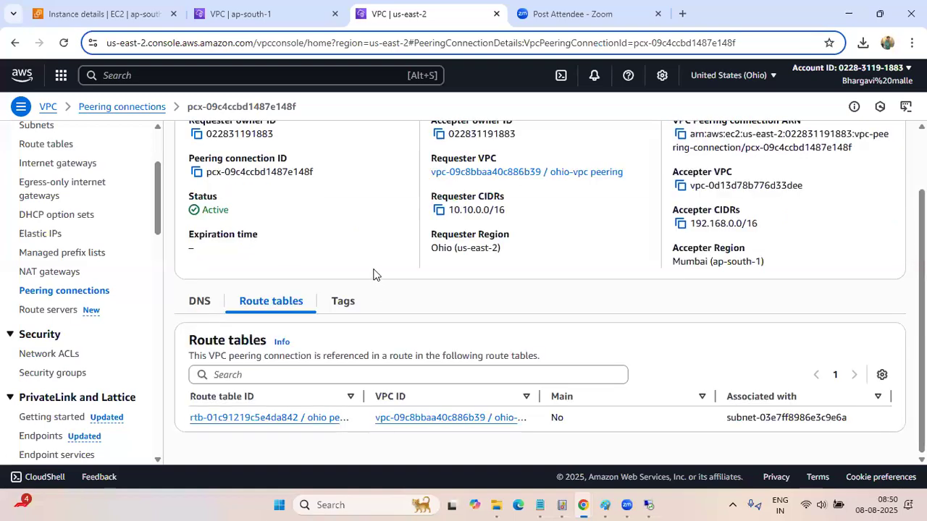
scroll(373, 274, up, 2)
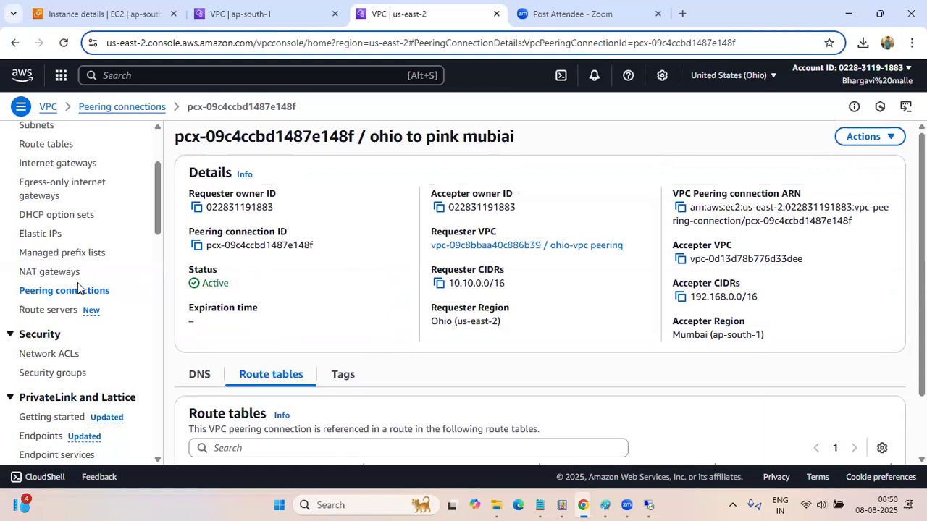
click(120, 107)
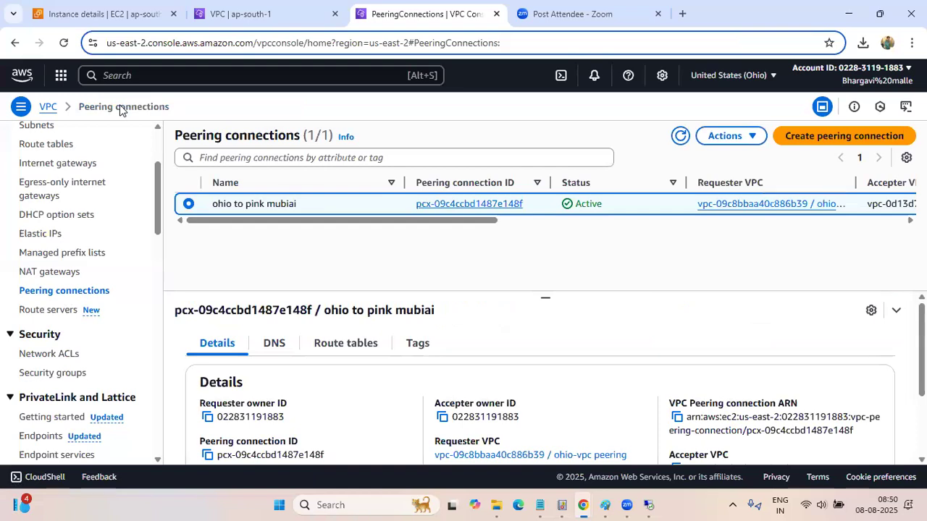
Switch to the Mumbai console tab, review the Red route table's routes and list the region's VPCs
click(249, 15)
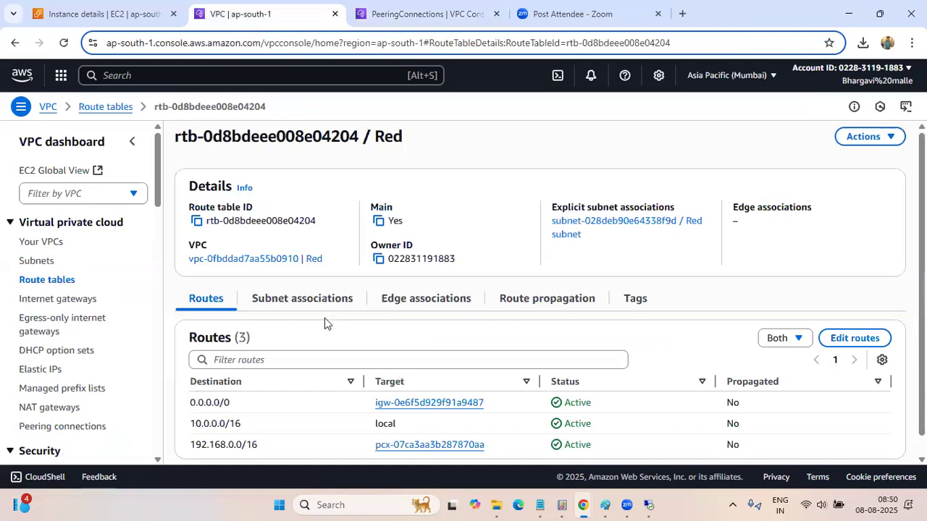
scroll(324, 319, down, 1)
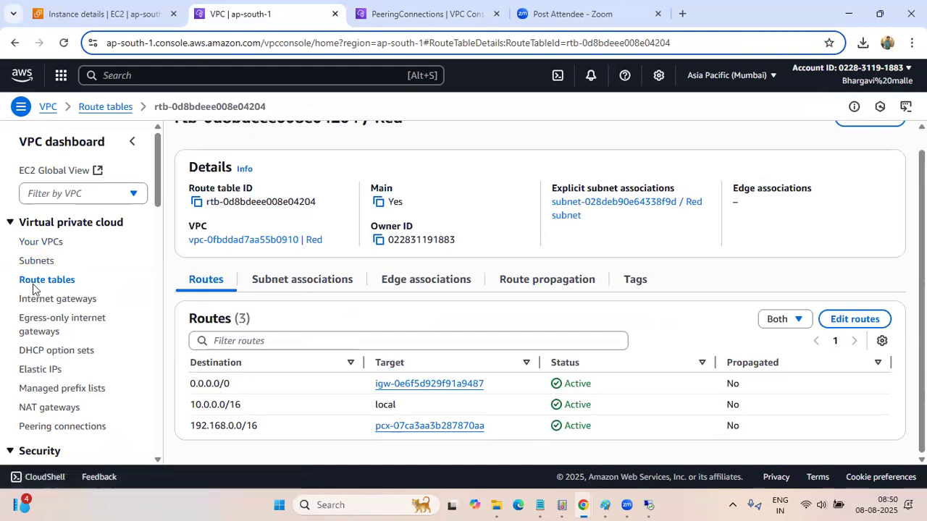
click(36, 243)
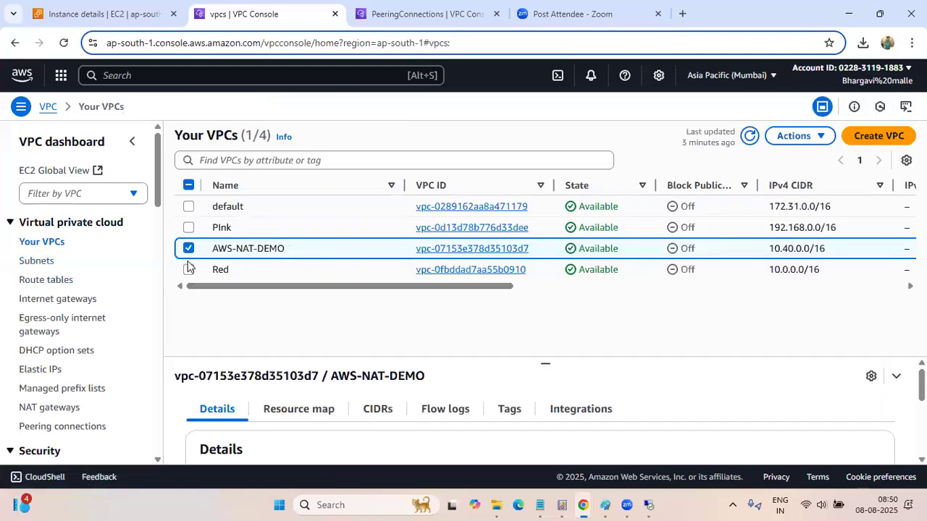
Clear the AWS-NAT-DEMO selection, open the Red VPC's details and copy its VPC ID
click(189, 249)
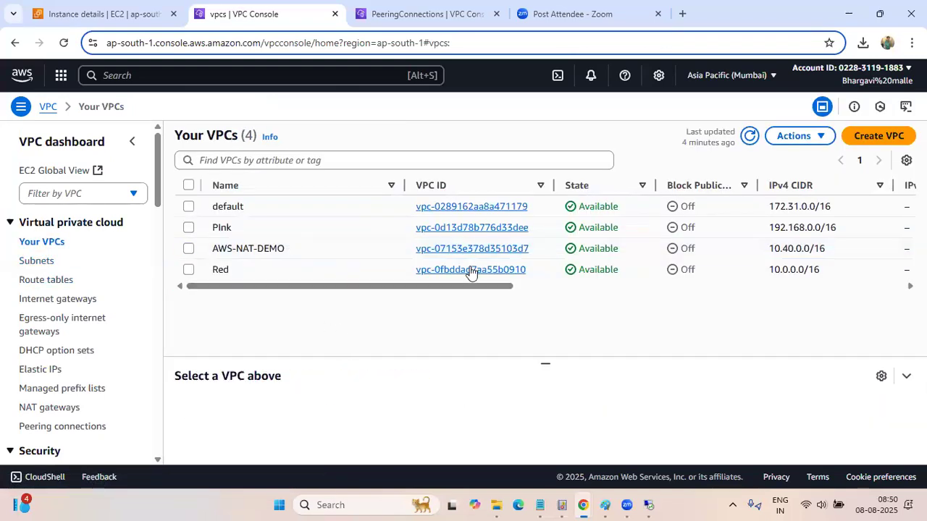
click(472, 270)
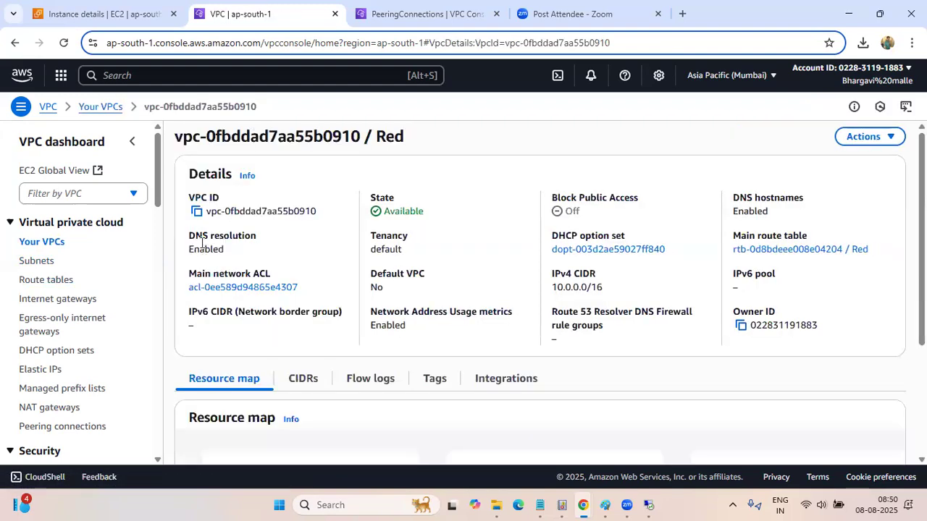
click(197, 212)
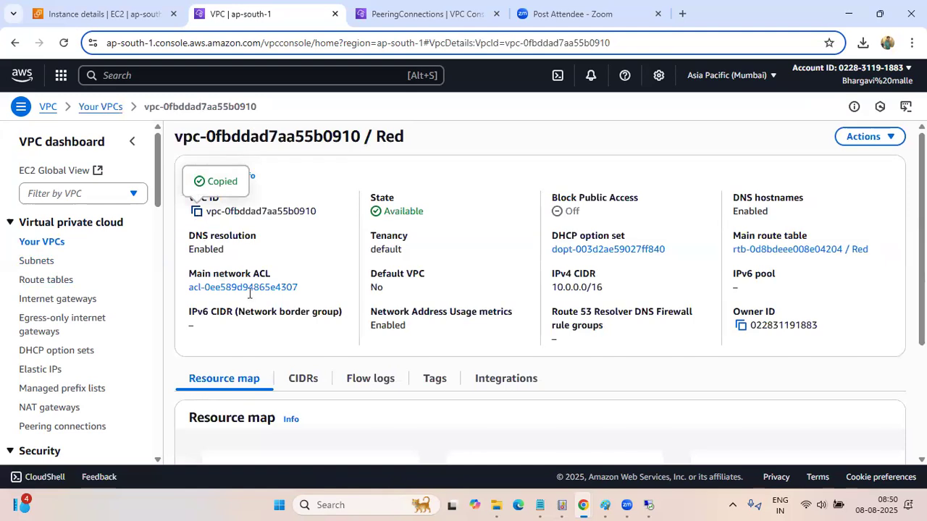
In the Ohio console tab, start a new peering connection named "Ohio-Red (Mumbai)" with the ohio-vpc peering VPC as requester
click(398, 15)
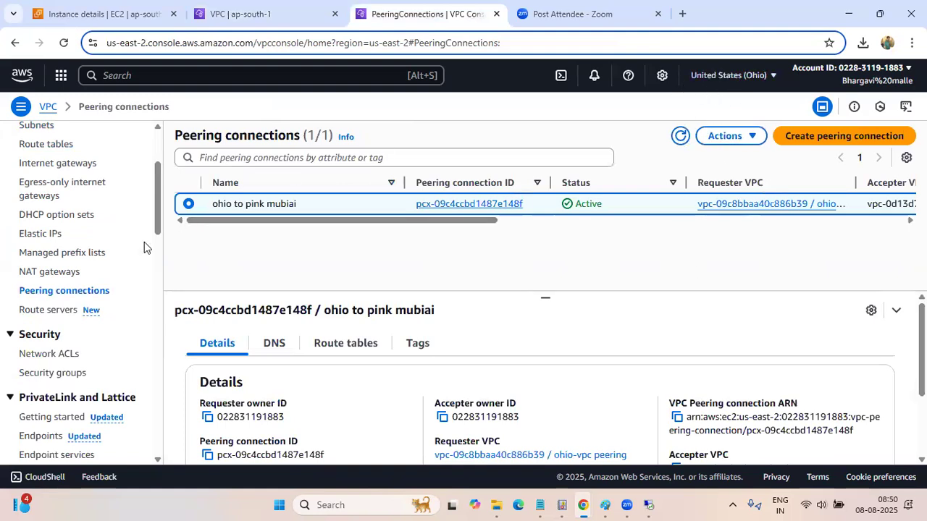
click(815, 139)
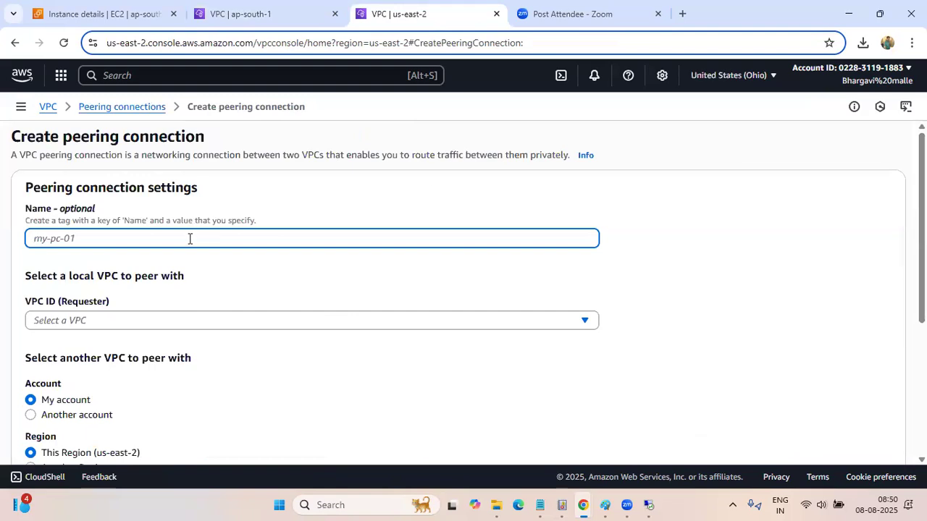
text(Ohio-Red vp)
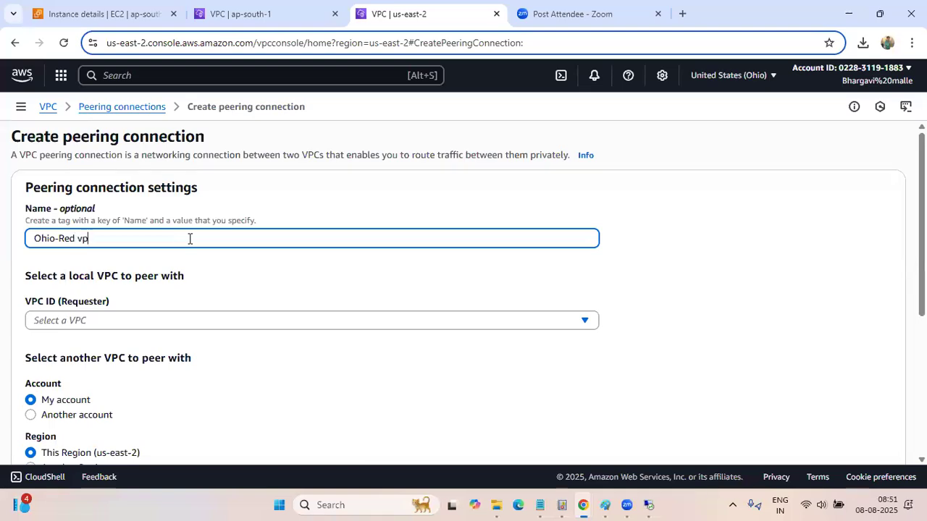
key(BackSpace)
key(BackSpace)
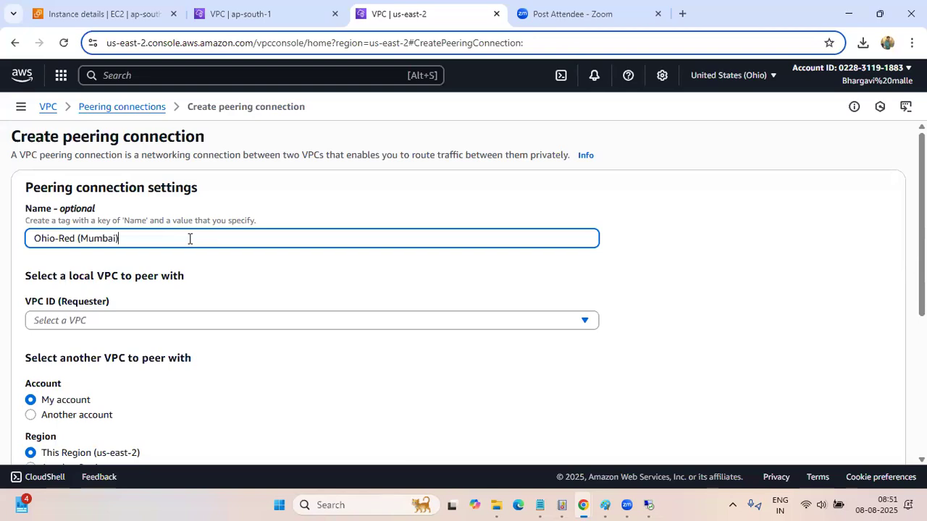
click(134, 320)
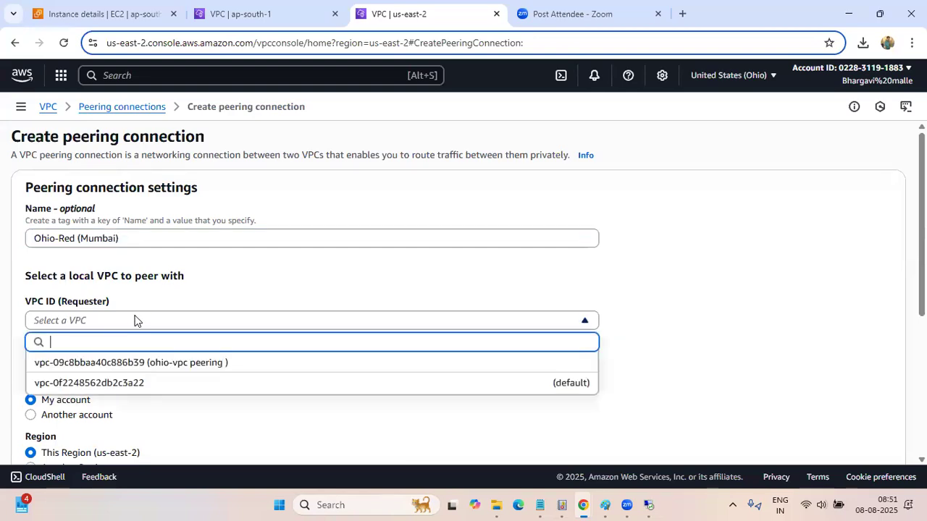
click(131, 363)
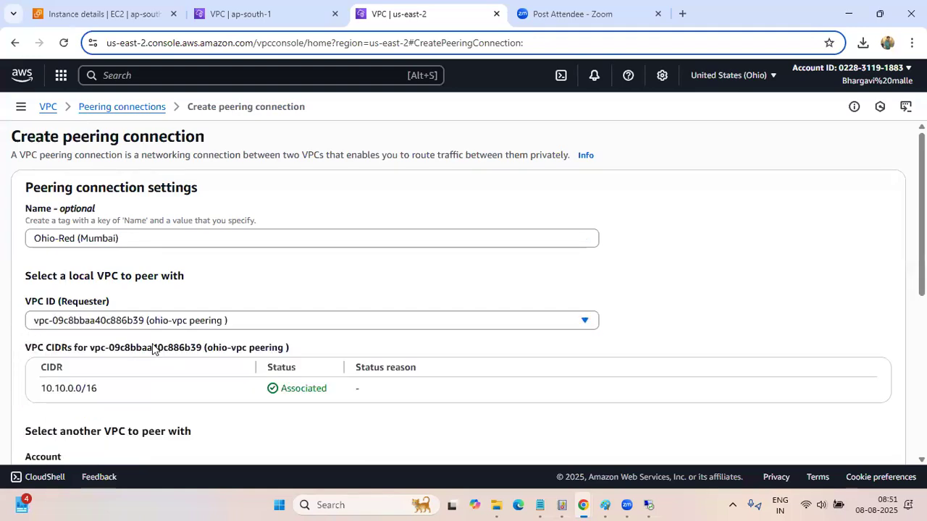
Set the accepter side to another region and choose Asia Pacific (Mumbai) (ap-south-1)
scroll(152, 349, down, 3)
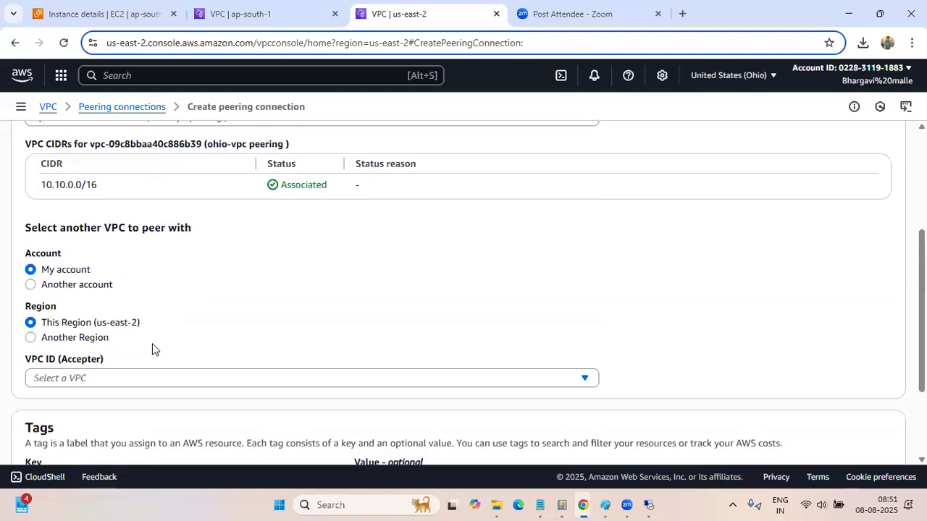
click(30, 338)
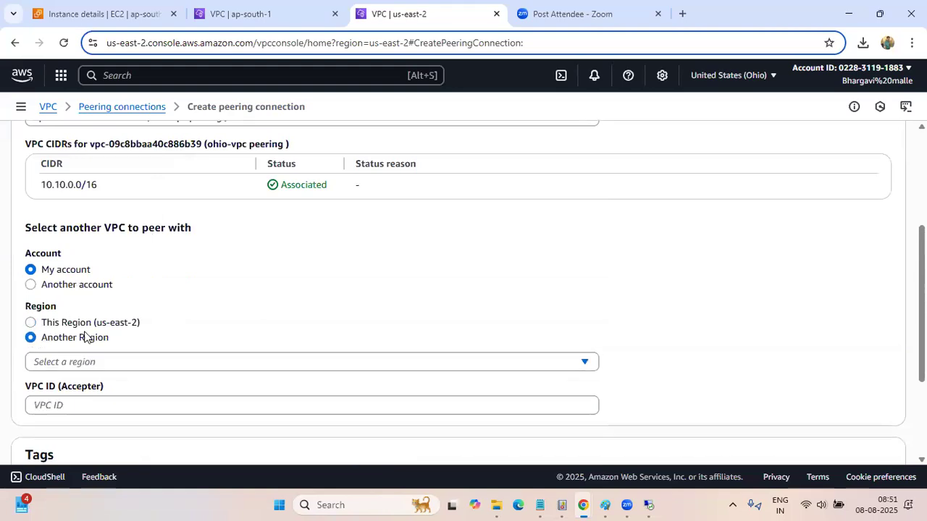
scroll(99, 308, down, 1)
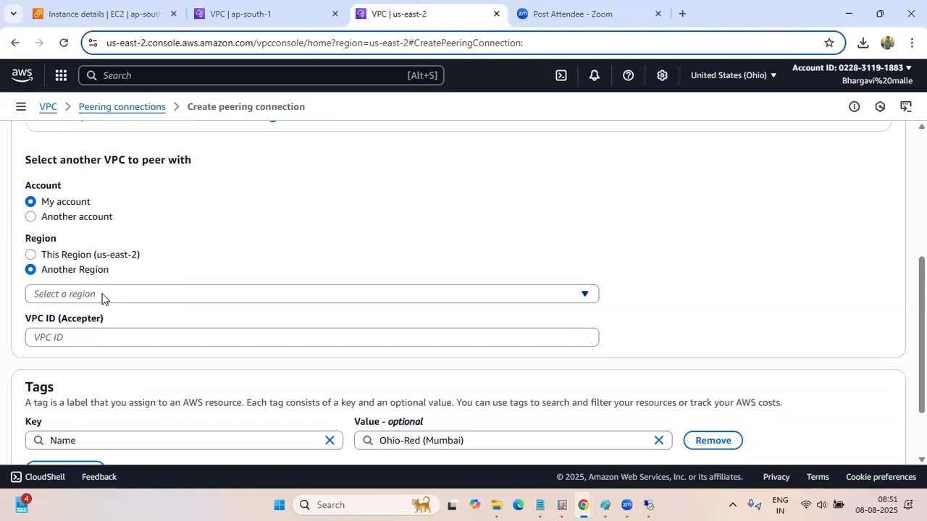
click(102, 295)
scroll(244, 238, down, 3)
scroll(246, 239, down, 2)
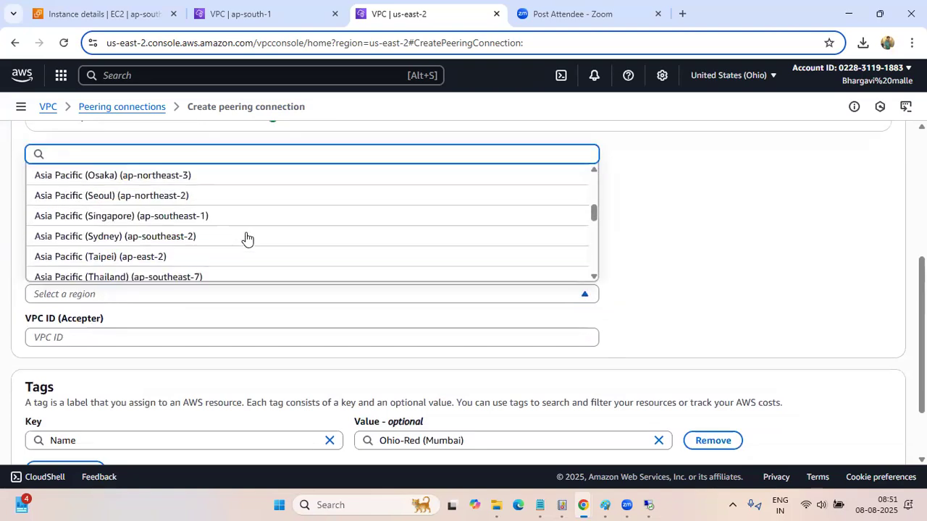
scroll(246, 238, down, 4)
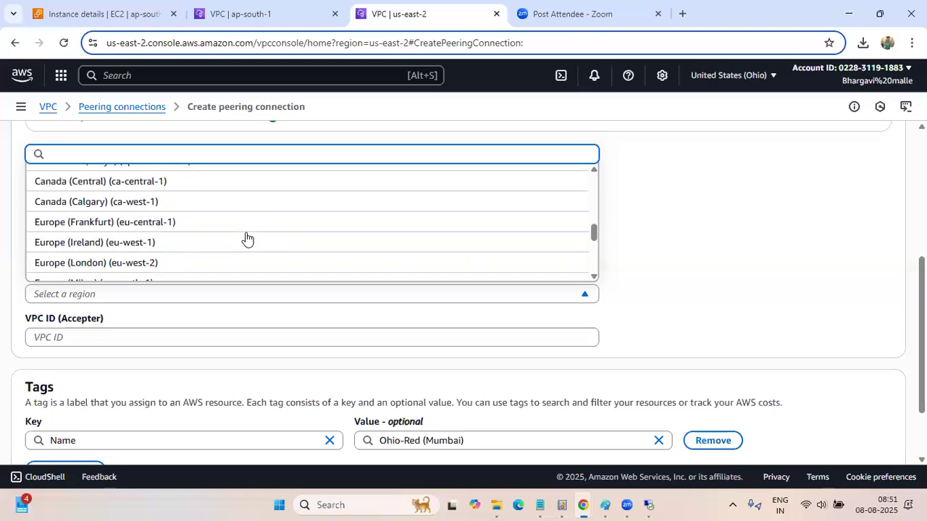
scroll(246, 238, down, 5)
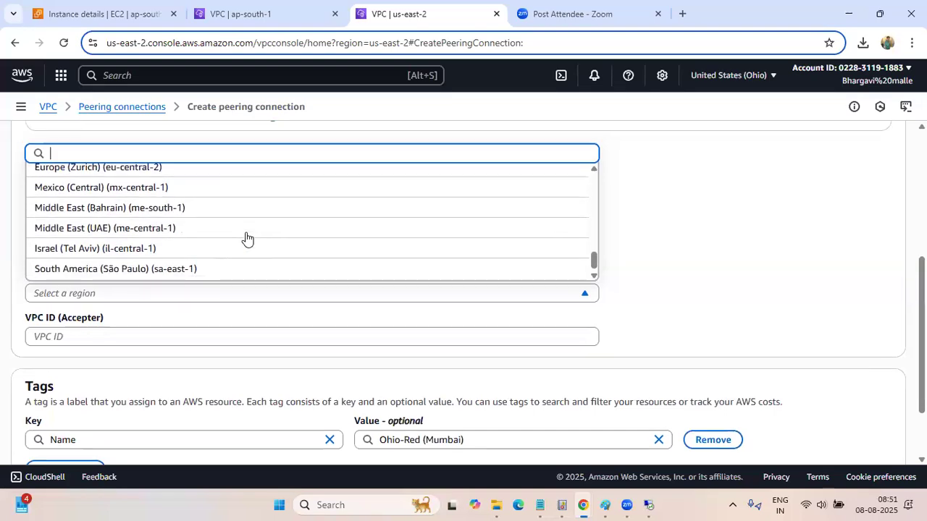
scroll(284, 207, up, 6)
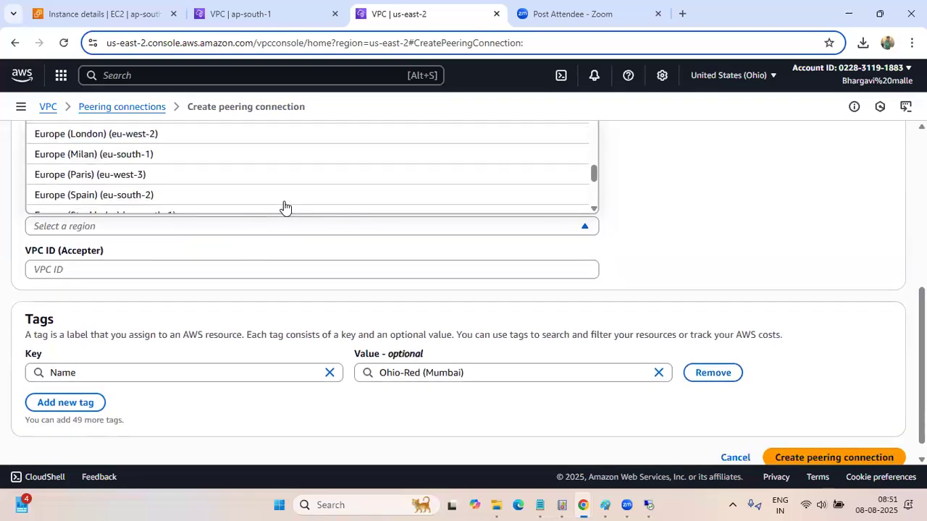
scroll(285, 208, up, 6)
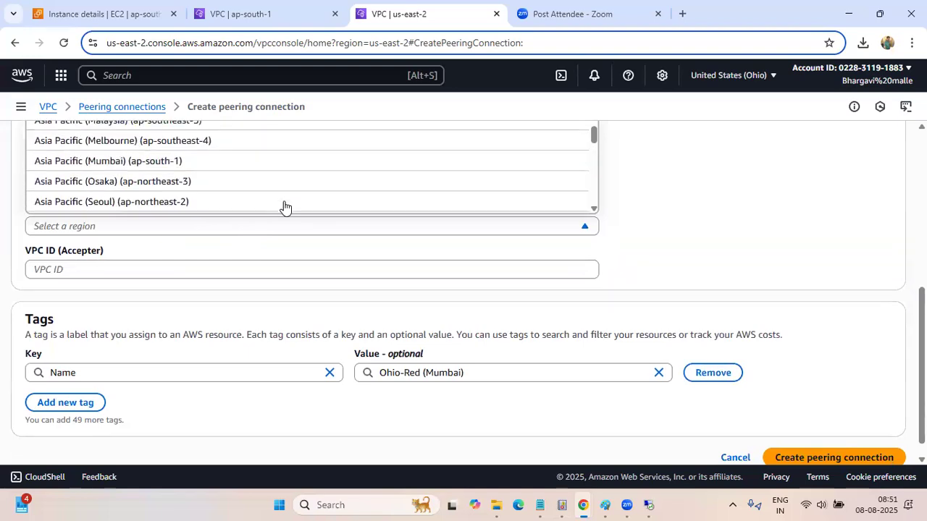
scroll(284, 208, up, 4)
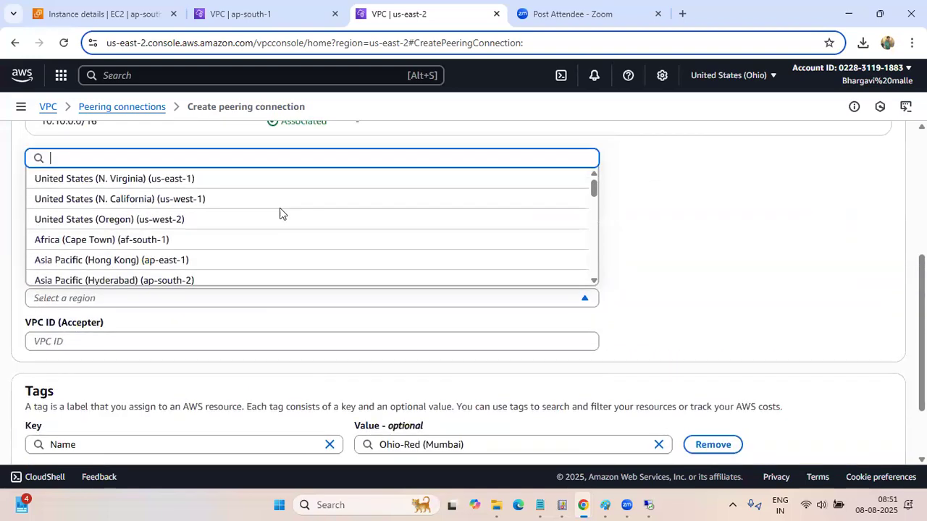
scroll(253, 323, up, 1)
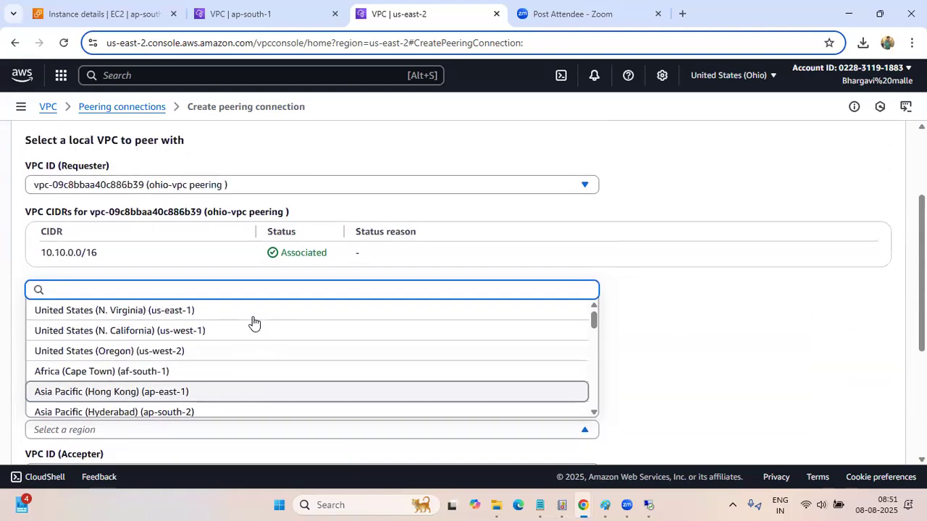
scroll(253, 323, down, 1)
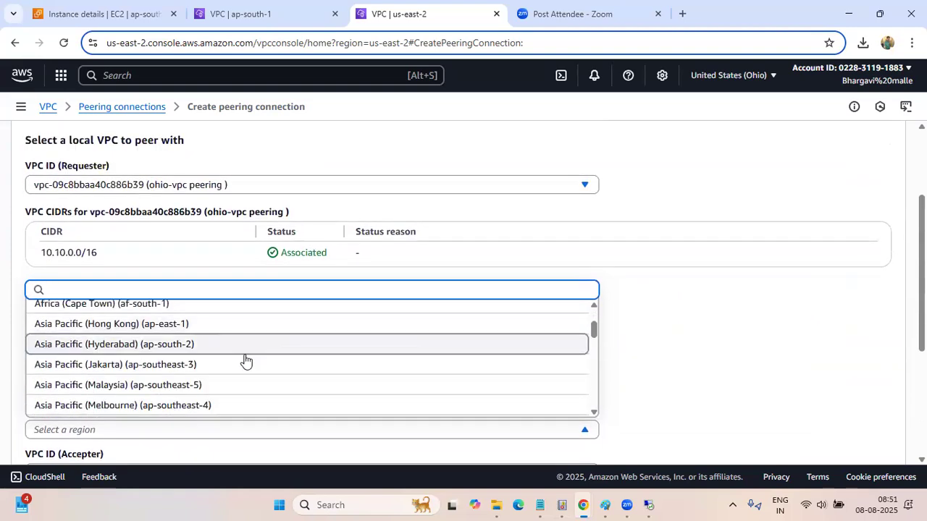
scroll(245, 361, down, 1)
scroll(245, 361, down, 1)
scroll(246, 361, down, 1)
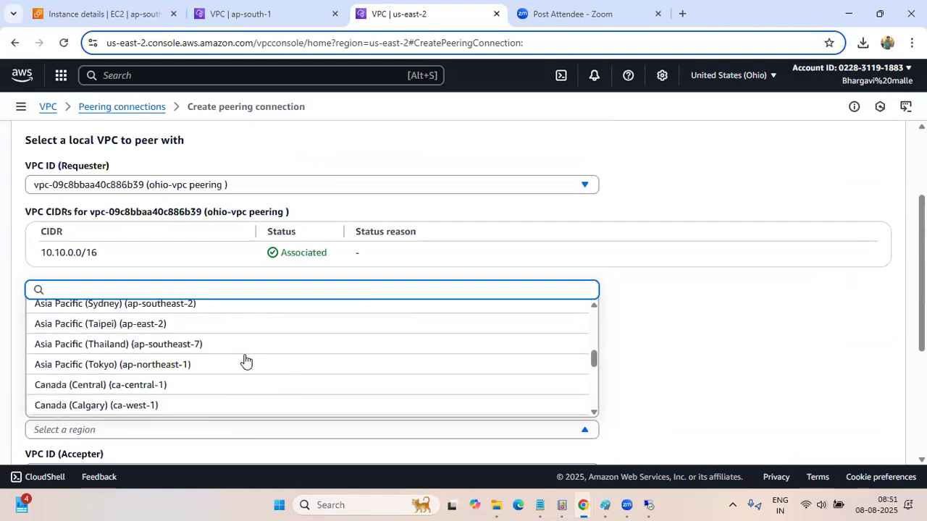
text(mu)
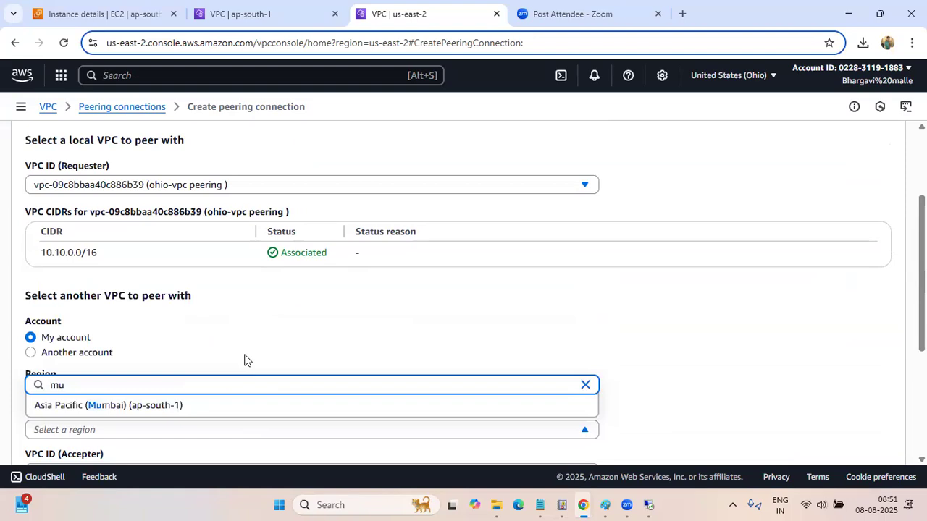
click(148, 412)
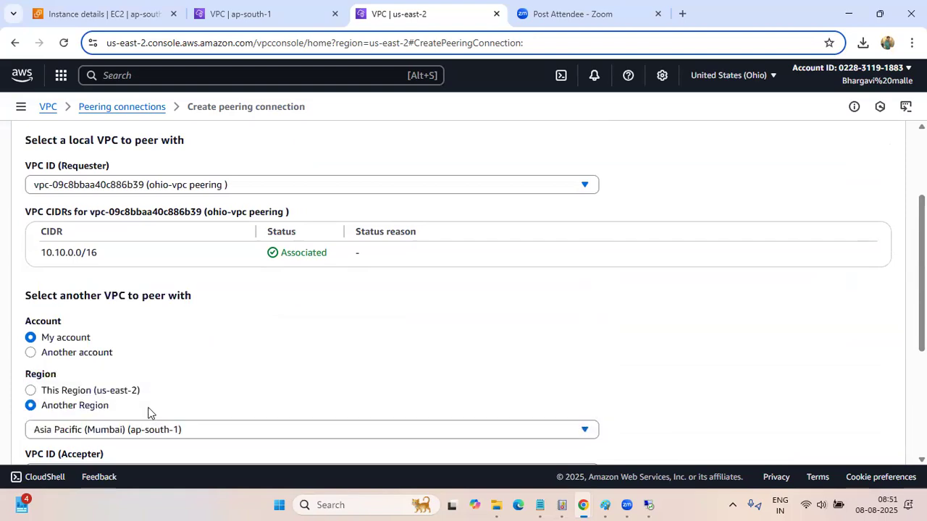
Paste the copied Red VPC ID as the accepter VPC and create the peering connection
scroll(247, 354, down, 3)
click(141, 275)
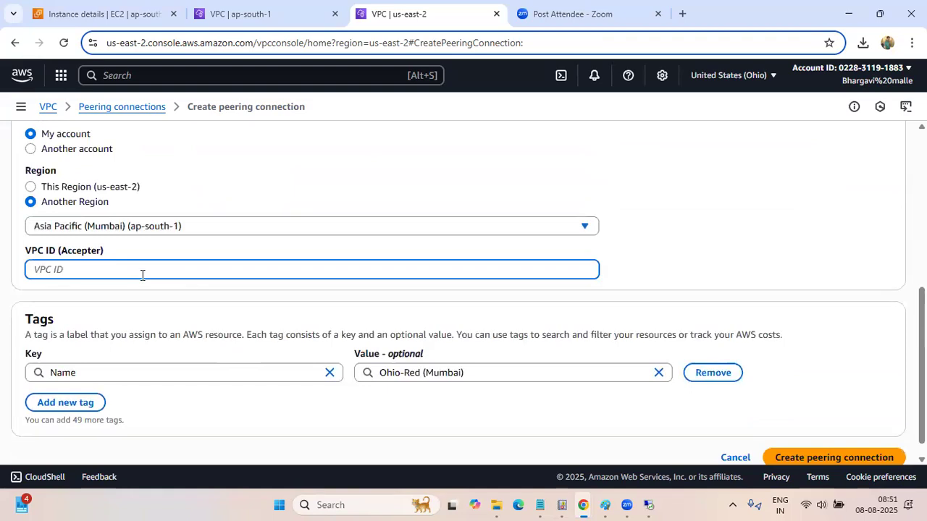
text(vpc-0fbddad7aa55b0910)
click(146, 313)
scroll(569, 362, down, 1)
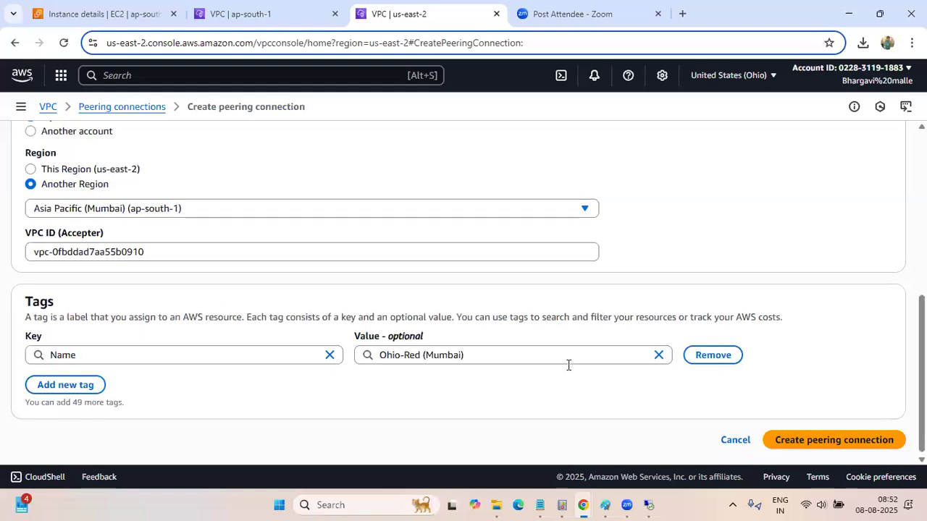
click(816, 443)
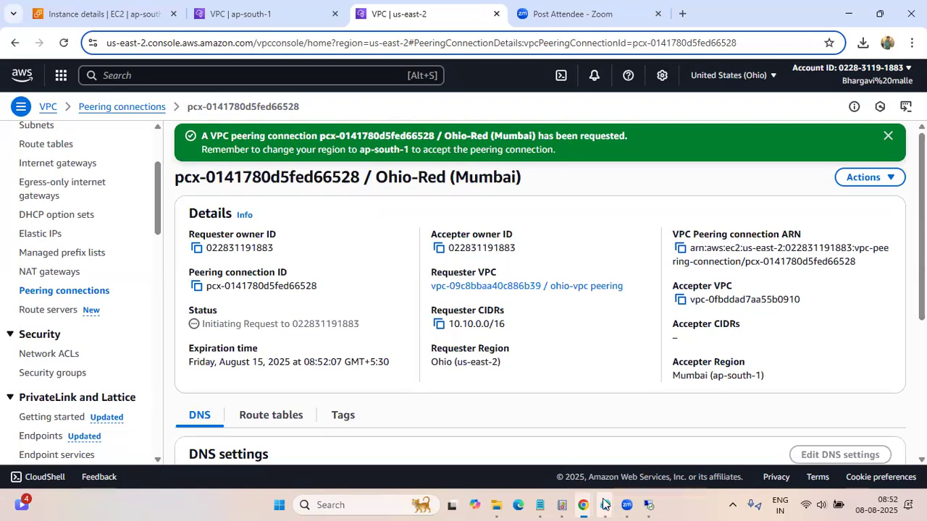
Switch to the Paint diagram, draw orange pencil marks beside VPC_OHio and a line linking it with VPC-NAT, and minimize Paint
mouse_move(604, 505)
click(496, 442)
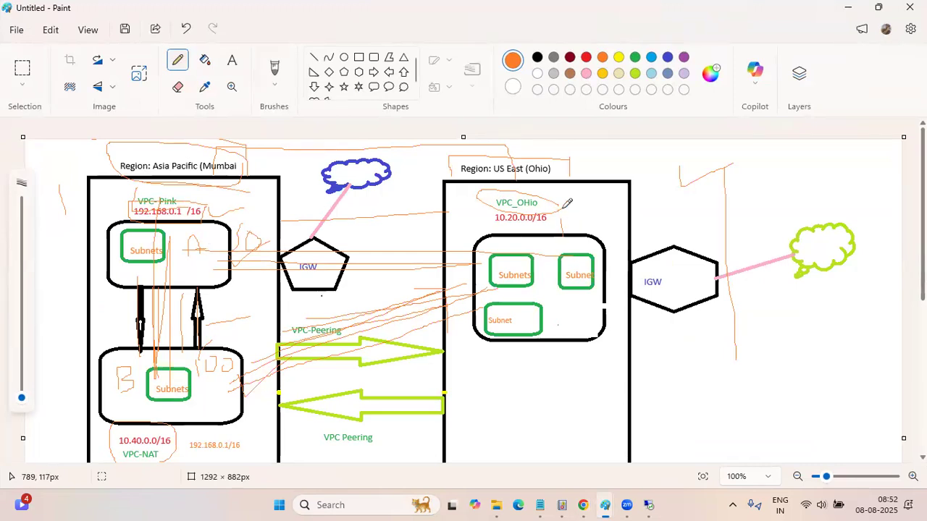
mouse_move(564, 209)
mouse_down()
mouse_move(582, 205)
mouse_move(587, 225)
mouse_up()
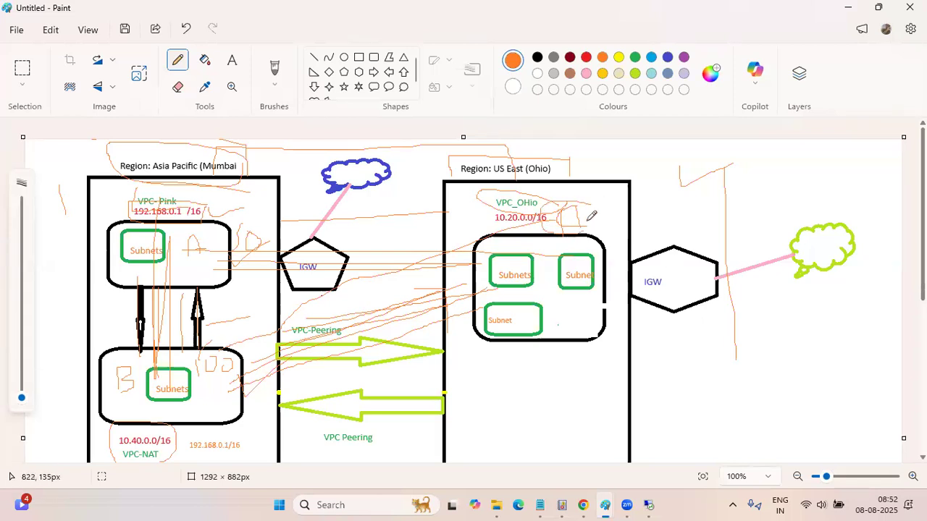
mouse_move(590, 207)
mouse_down()
mouse_move(598, 215)
mouse_move(612, 193)
mouse_up()
click(848, 10)
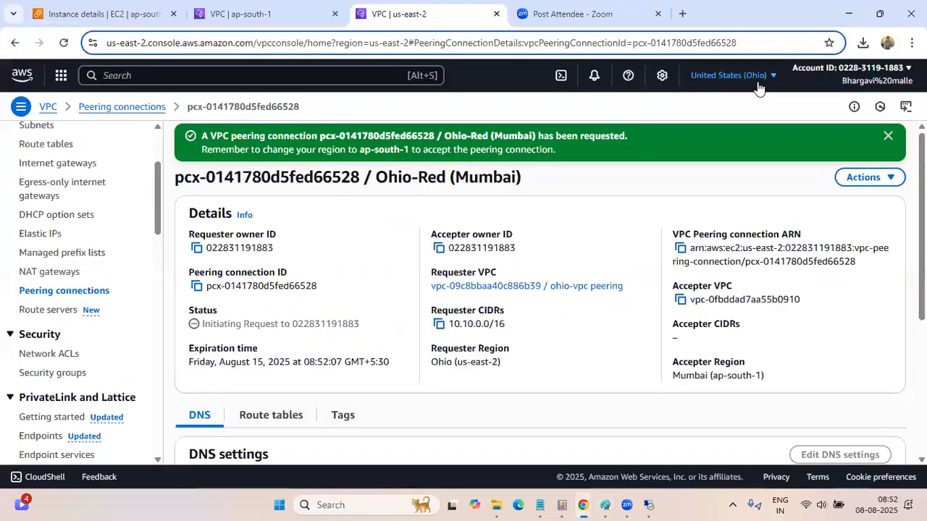
Check the available actions for the Ohio-Red (Mumbai) peering connection, then switch to the Mumbai console tab and list its peering connections
click(876, 180)
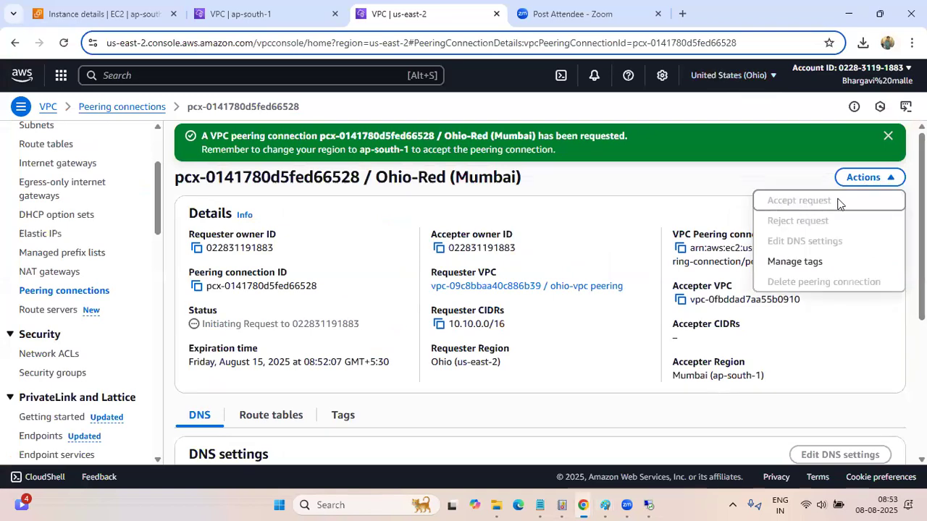
key(ctrl+shift+Tab)
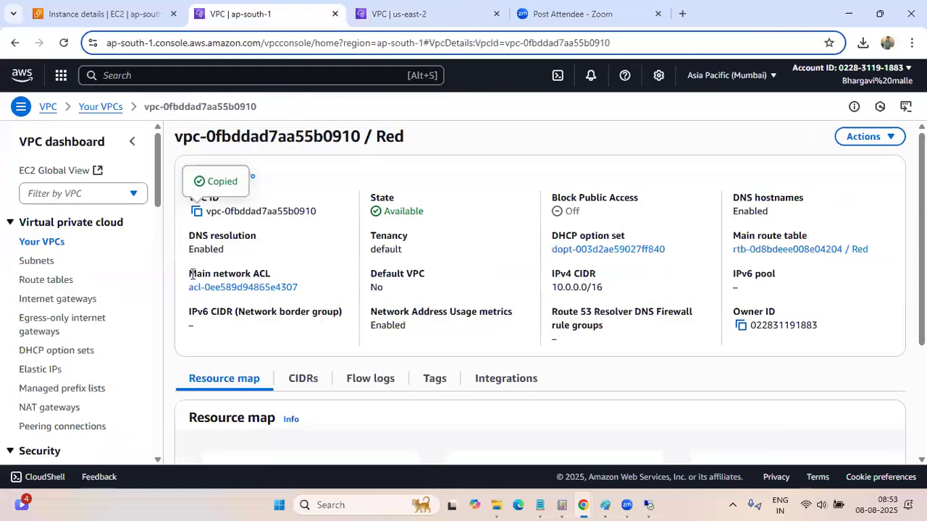
click(60, 430)
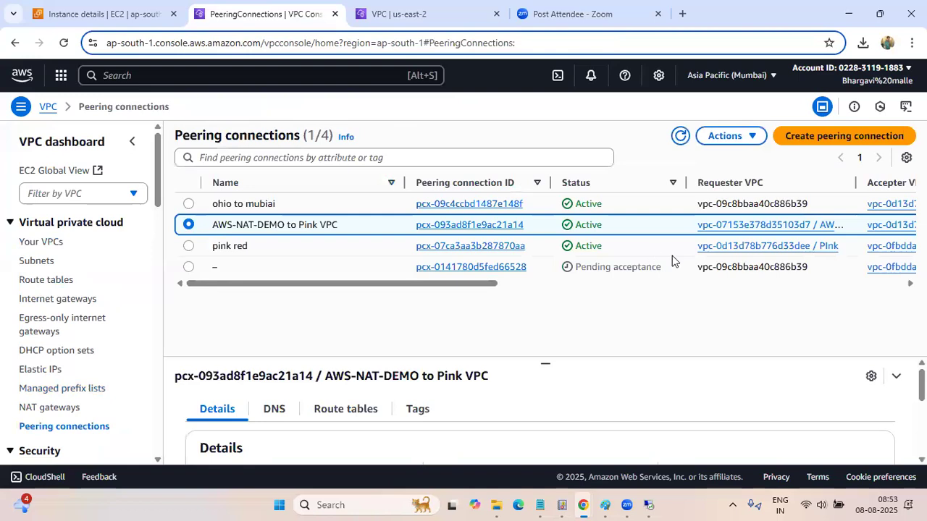
Name the unnamed pending peering connection "ohio to red" in Mumbai and save it
click(188, 268)
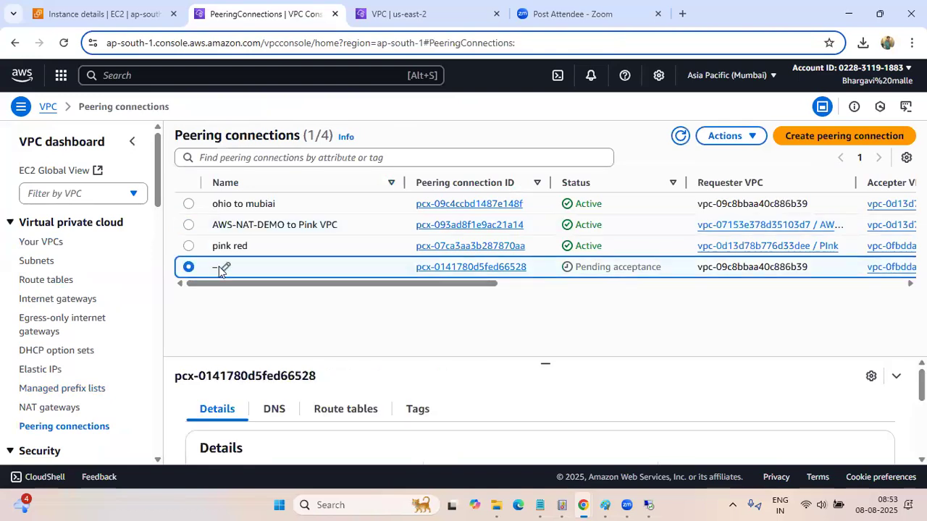
click(225, 268)
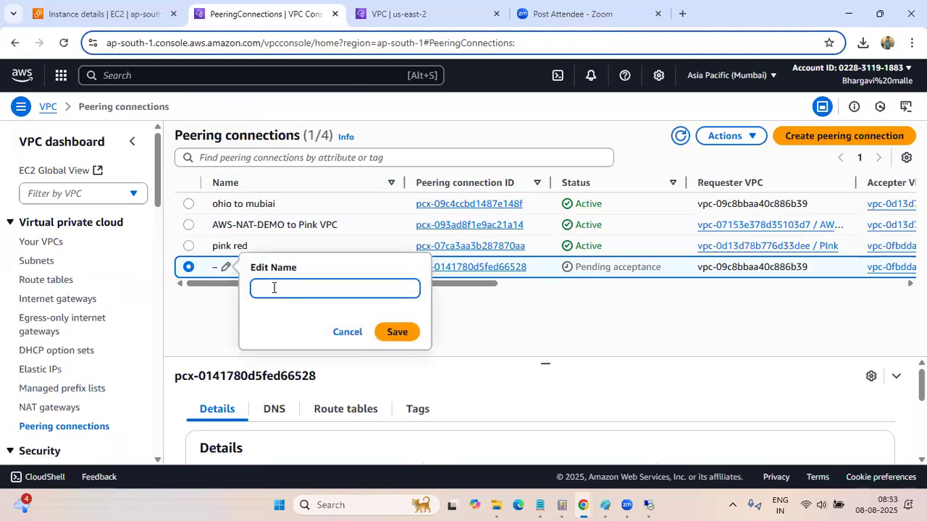
text(o)
click(396, 333)
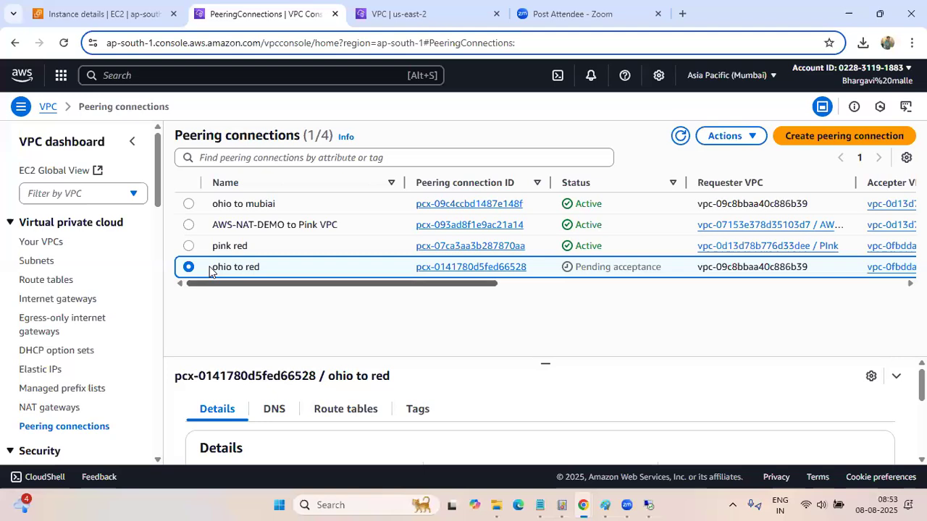
Accept the pending "ohio to red" peering connection request in Mumbai and refresh the peering connections list
click(754, 136)
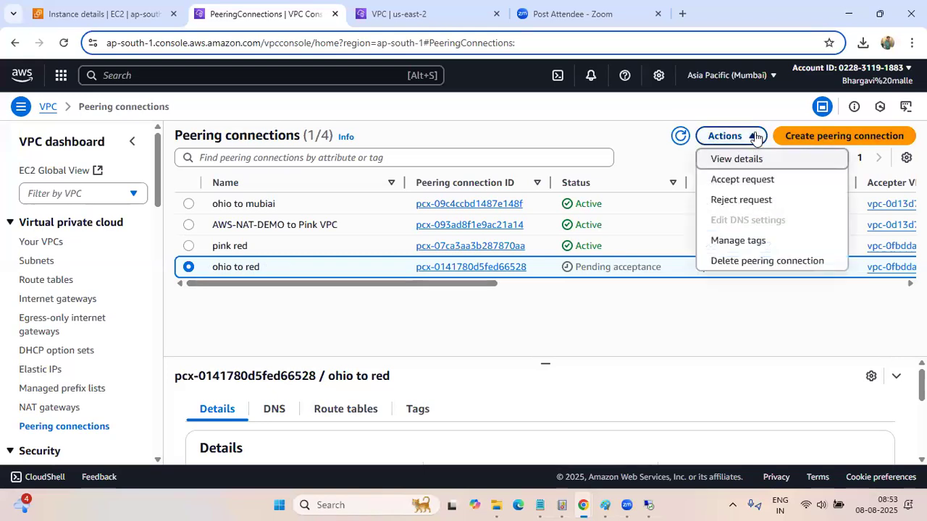
click(750, 181)
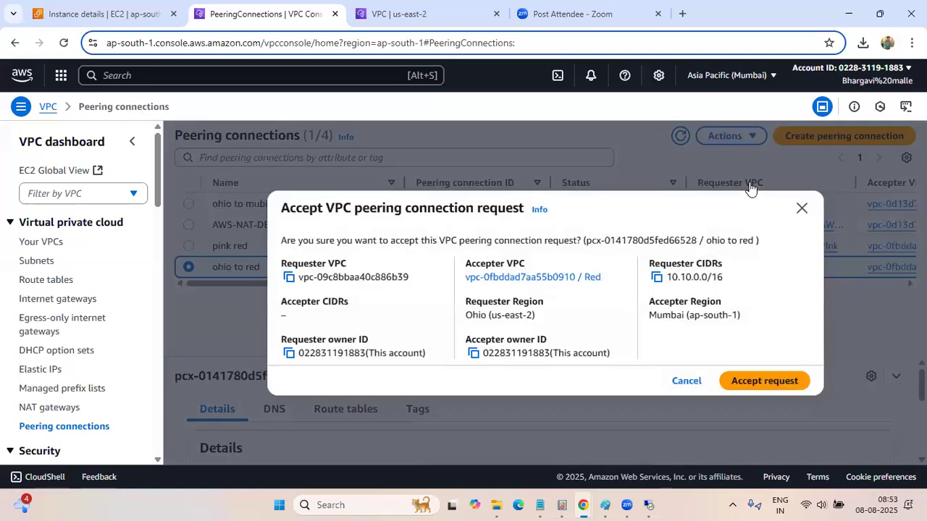
click(746, 386)
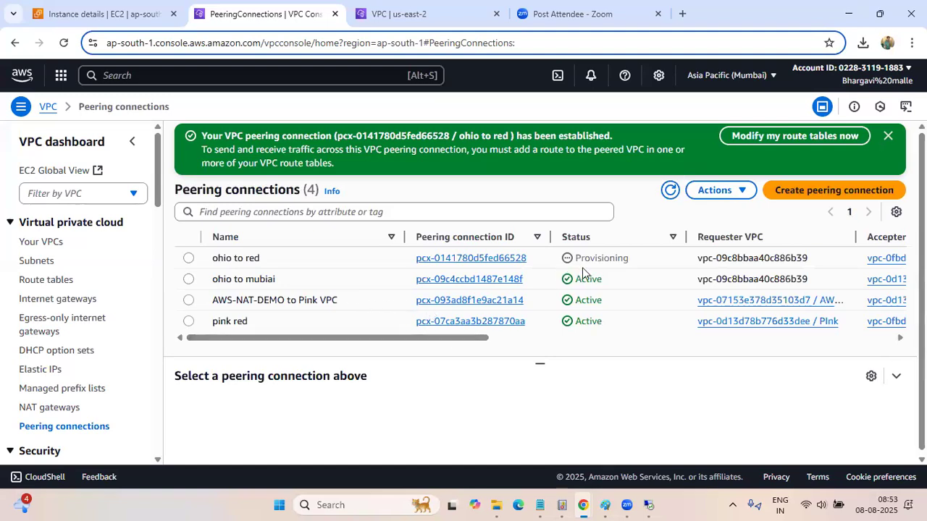
mouse_move(416, 337)
mouse_down()
mouse_move(483, 341)
mouse_move(417, 340)
mouse_up()
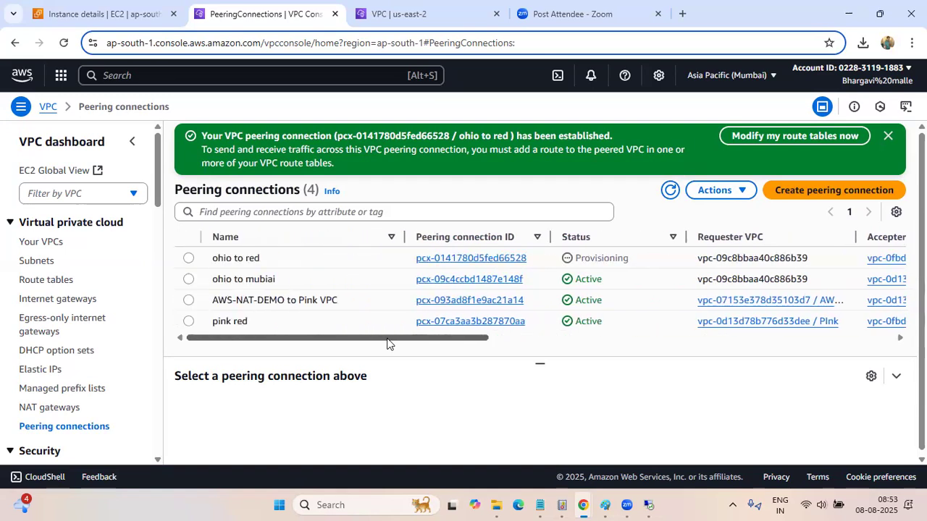
click(669, 193)
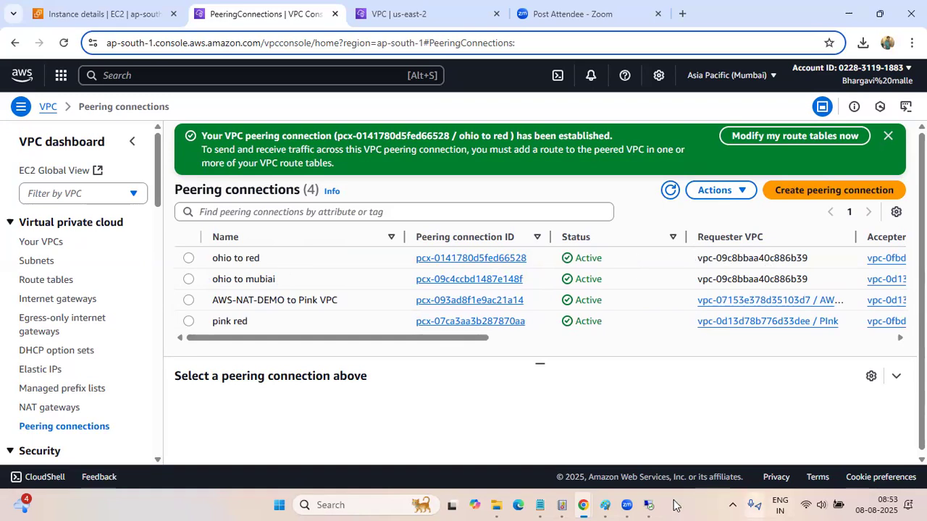
mouse_move(649, 504)
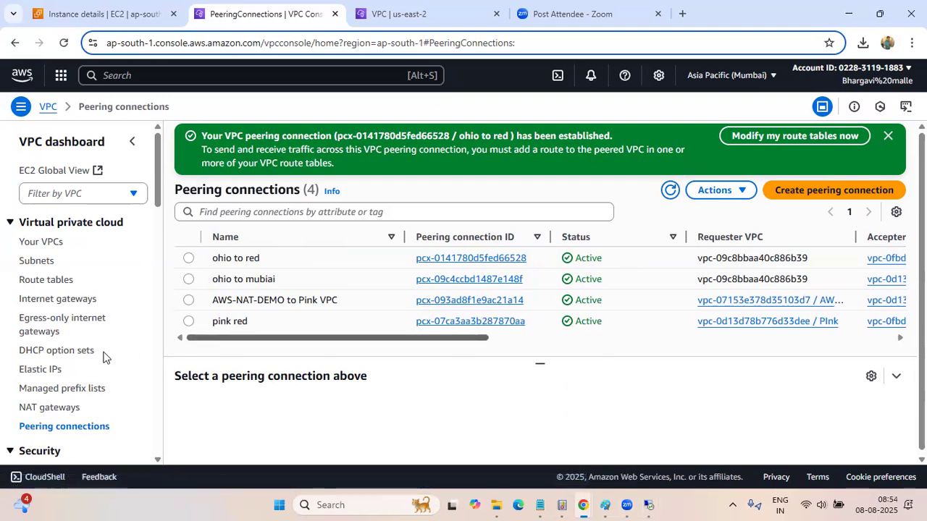
Open the Red route table in Mumbai for route editing and add an empty route row
click(65, 282)
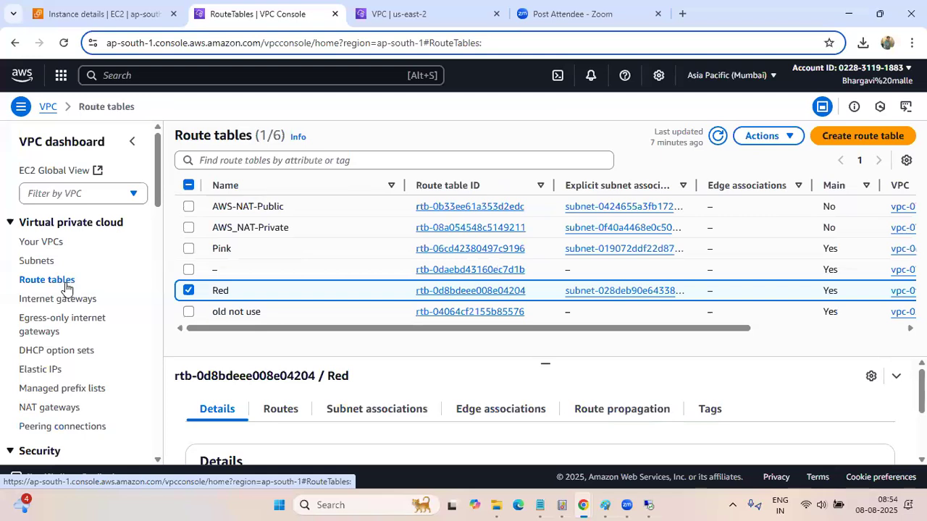
click(490, 291)
scroll(462, 343, down, 1)
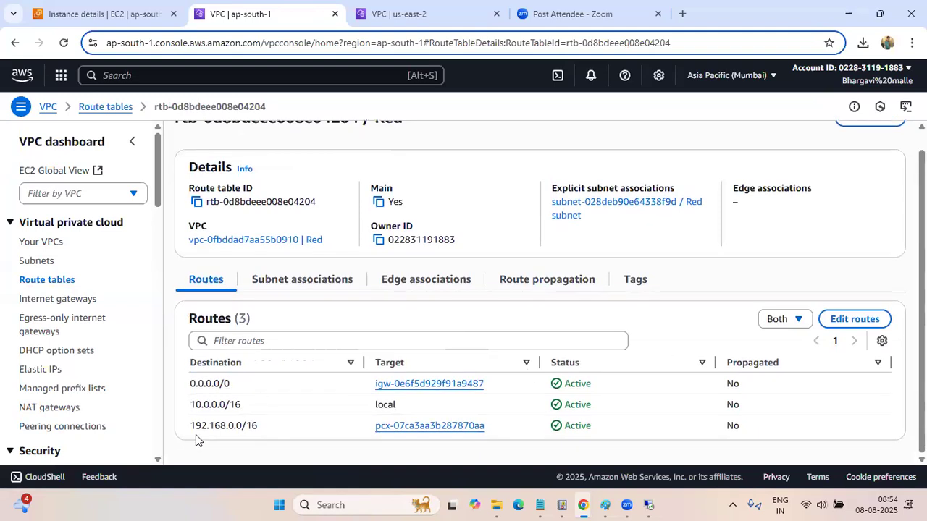
click(863, 320)
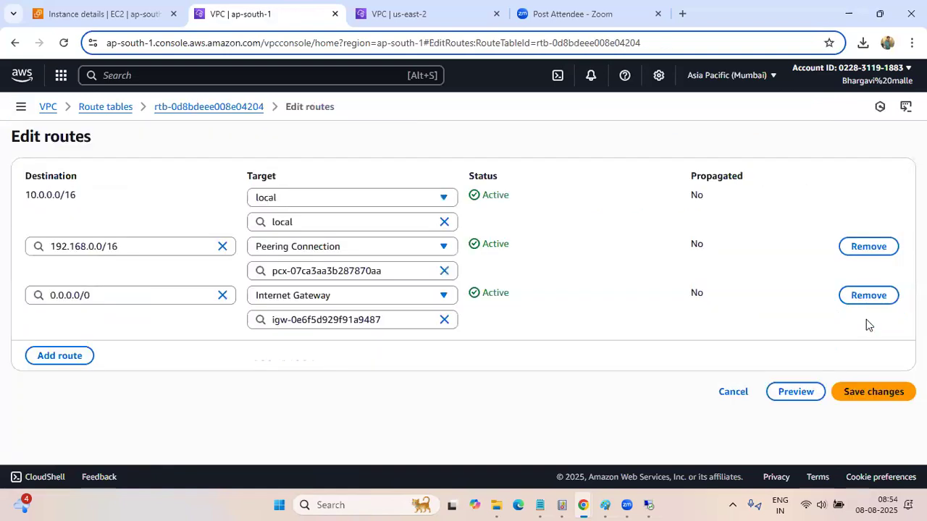
click(60, 356)
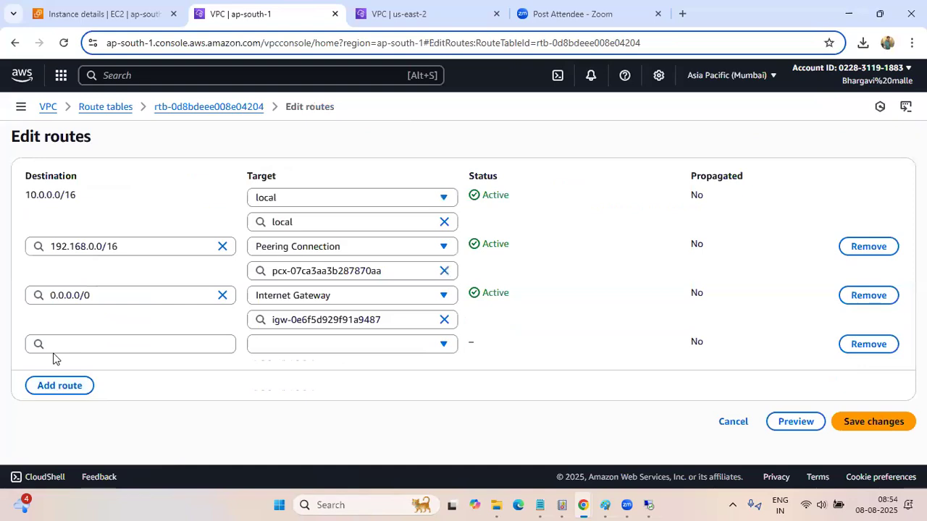
Switch to the Ohio console tab and examine the route table of the ohio-vpc peering sub subnet for its CIDR ranges
click(441, 24)
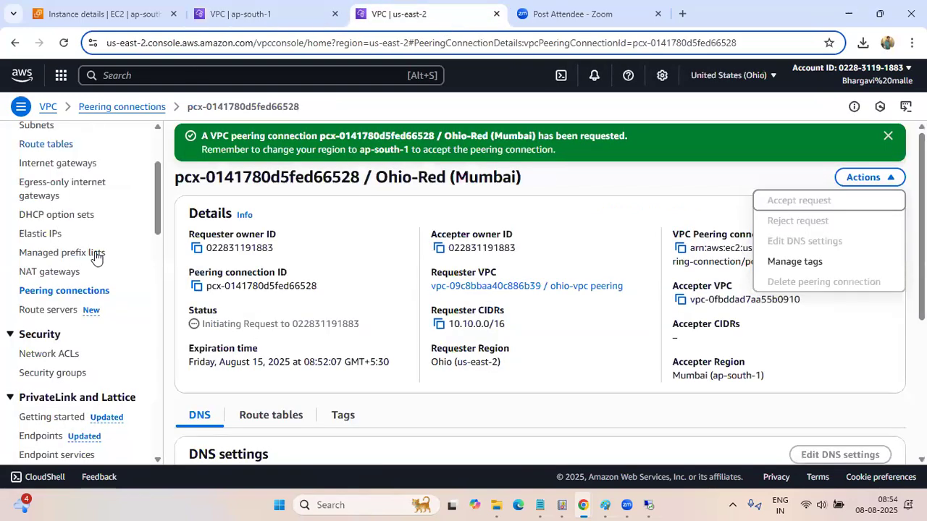
scroll(94, 257, up, 3)
click(38, 262)
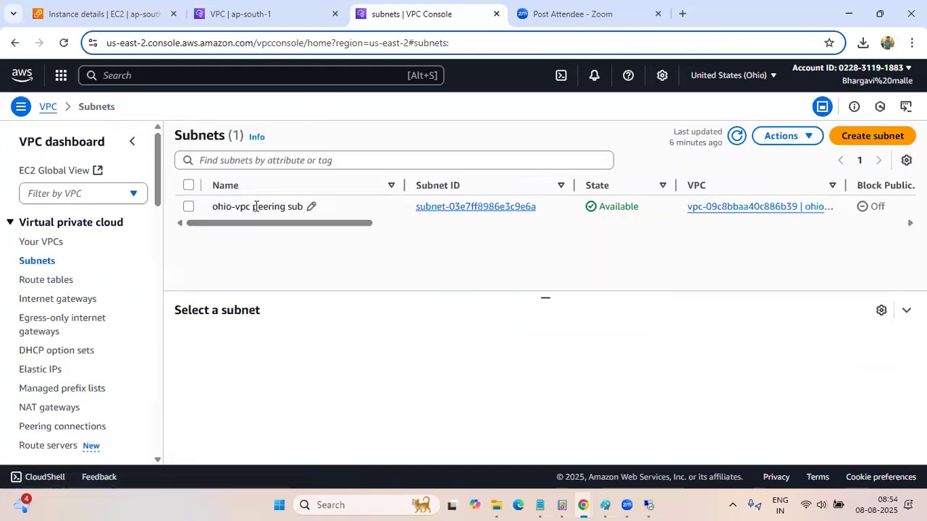
click(451, 208)
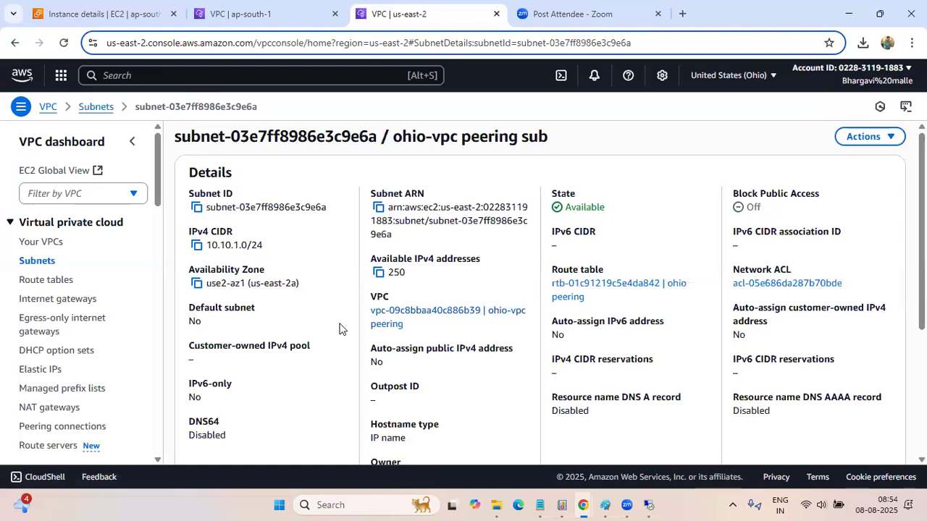
scroll(339, 329, down, 3)
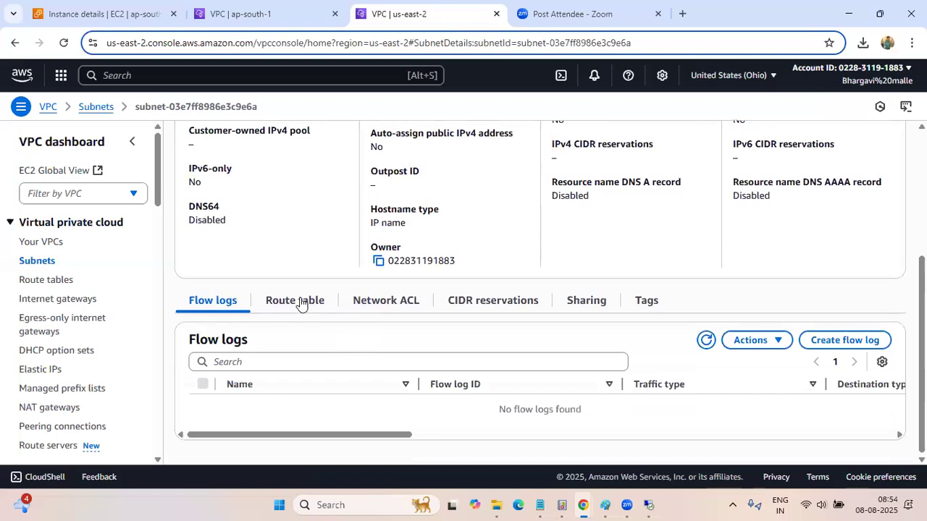
click(304, 302)
scroll(315, 366, down, 1)
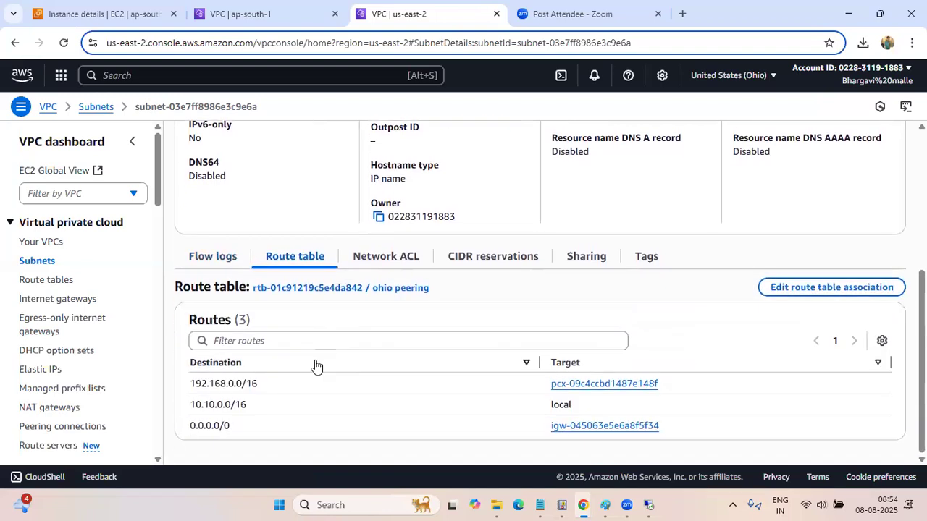
scroll(319, 376, up, 4)
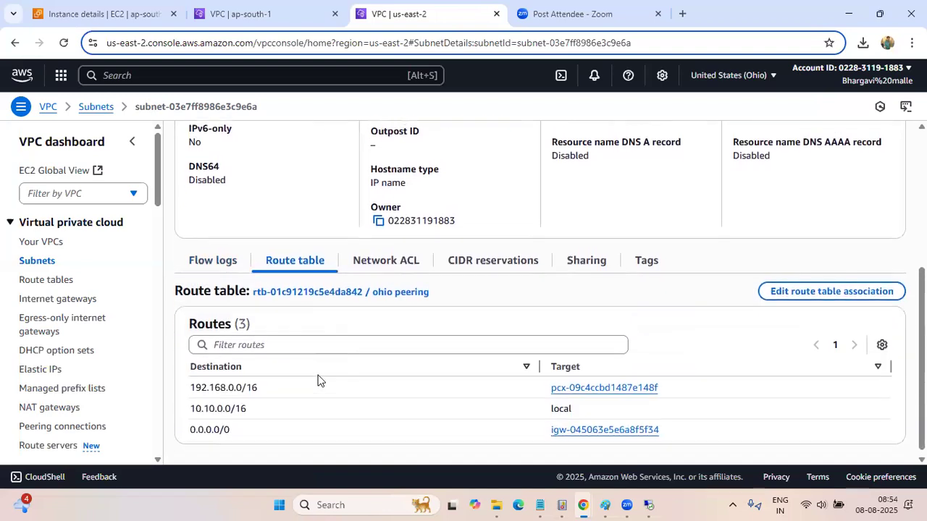
Return to the Mumbai tab and set the new Red route's destination to 10.10.0.0/16
click(247, 14)
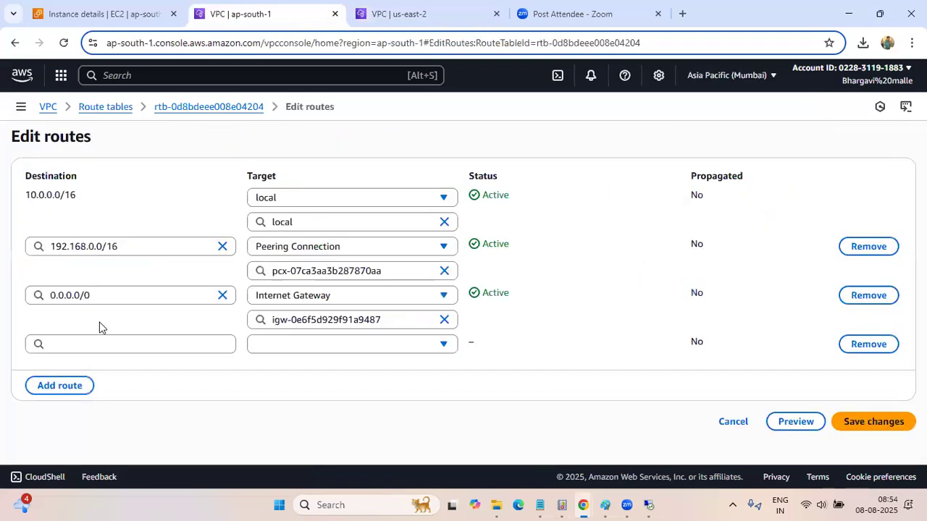
click(99, 345)
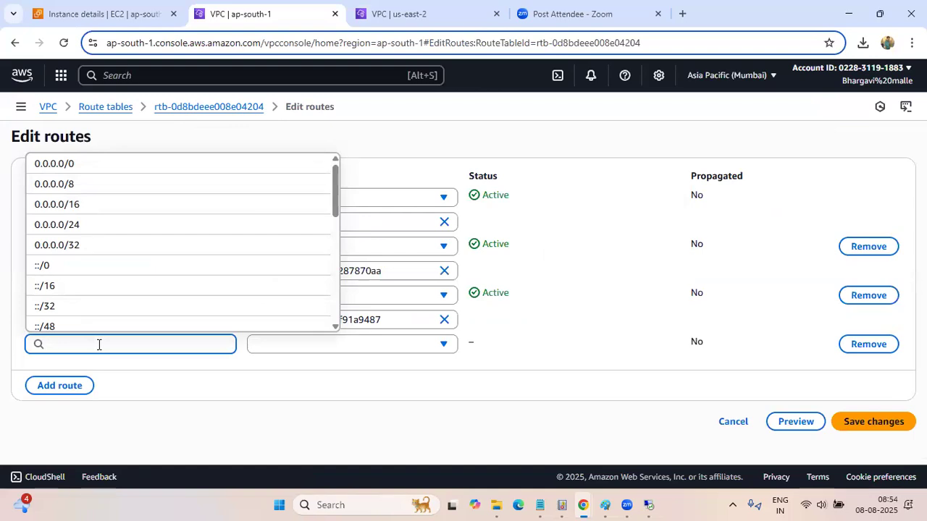
text(10)
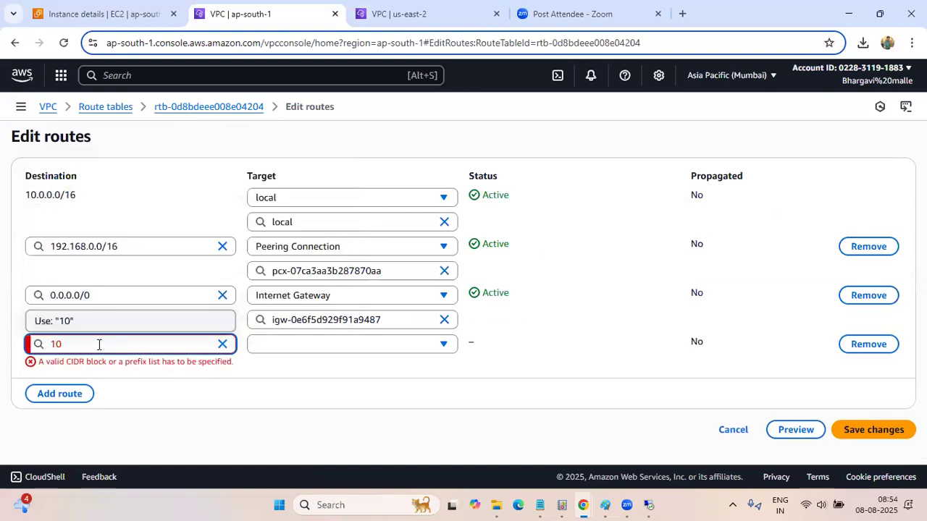
text(.10.0.0/16)
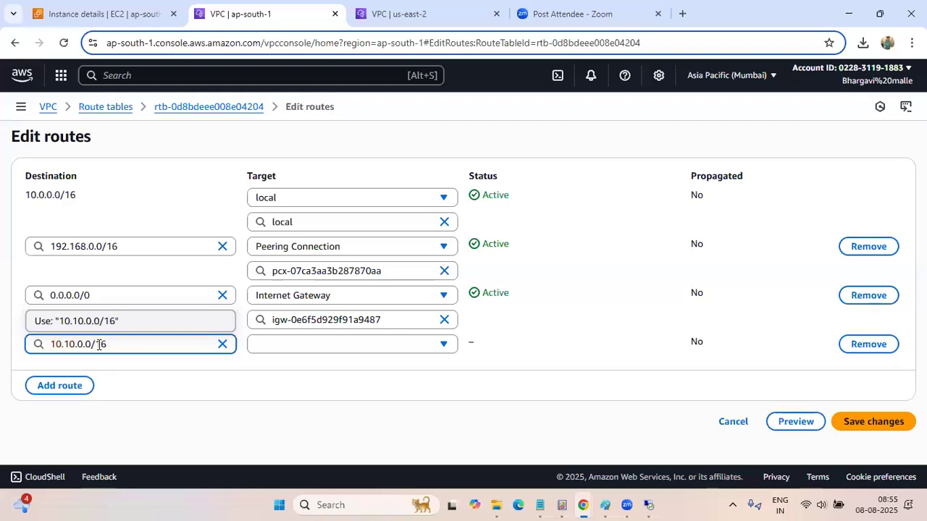
click(170, 369)
Target the 10.10.0.0/16 route at the "ohio to red" peering connection, save the changes, and review the Red table's routes
click(313, 353)
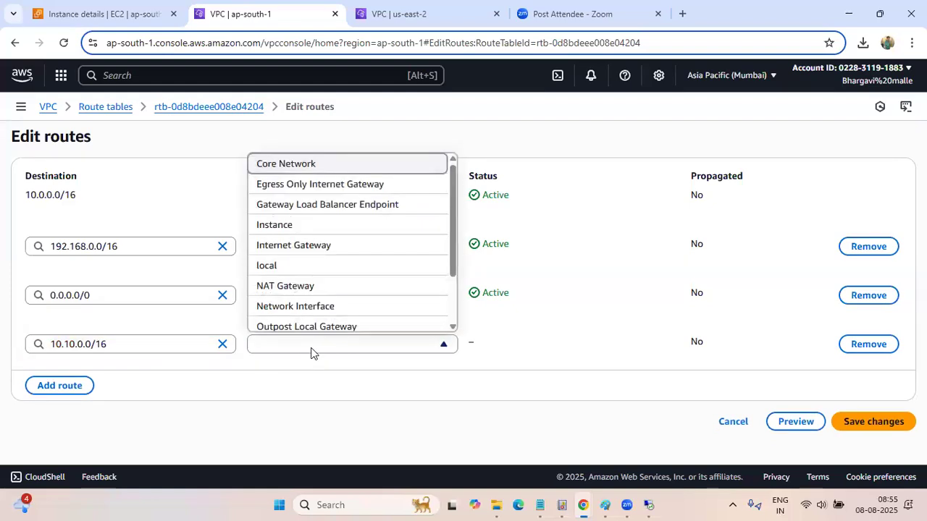
scroll(384, 304, down, 1)
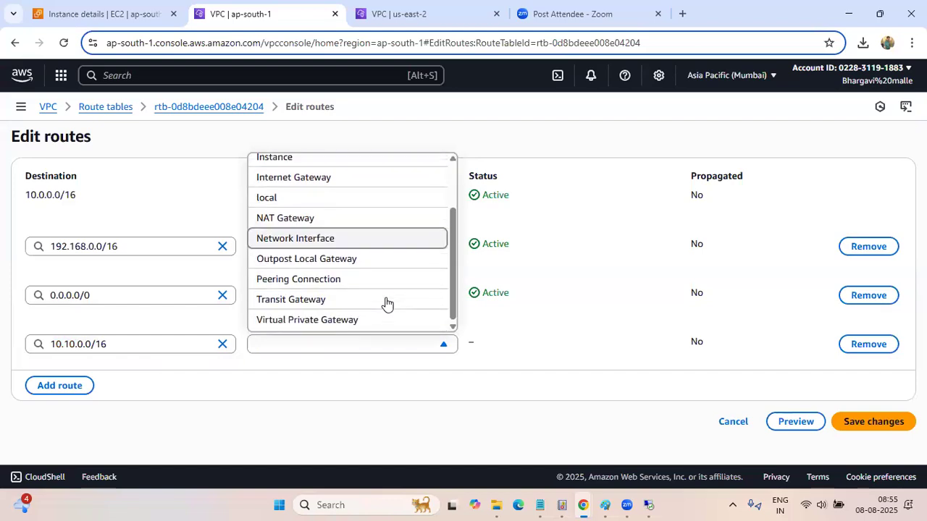
click(322, 281)
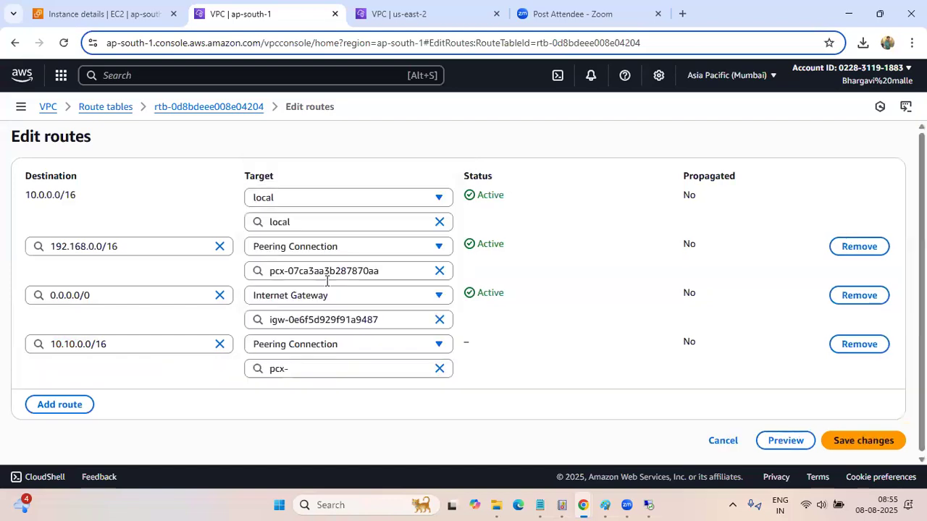
click(373, 368)
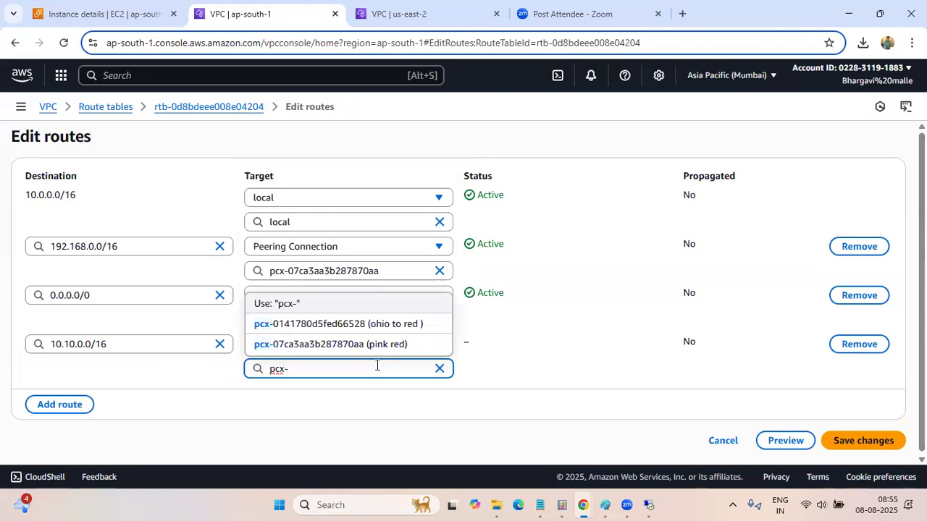
click(378, 325)
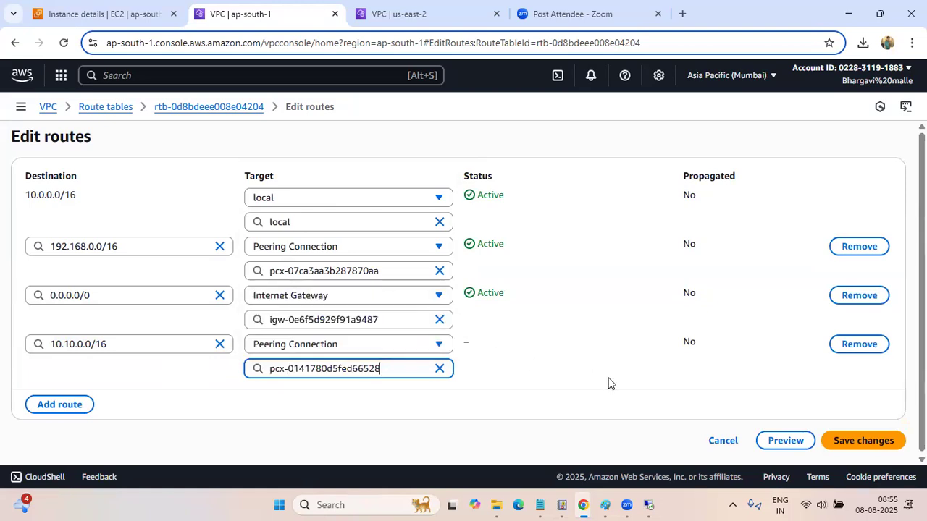
click(873, 440)
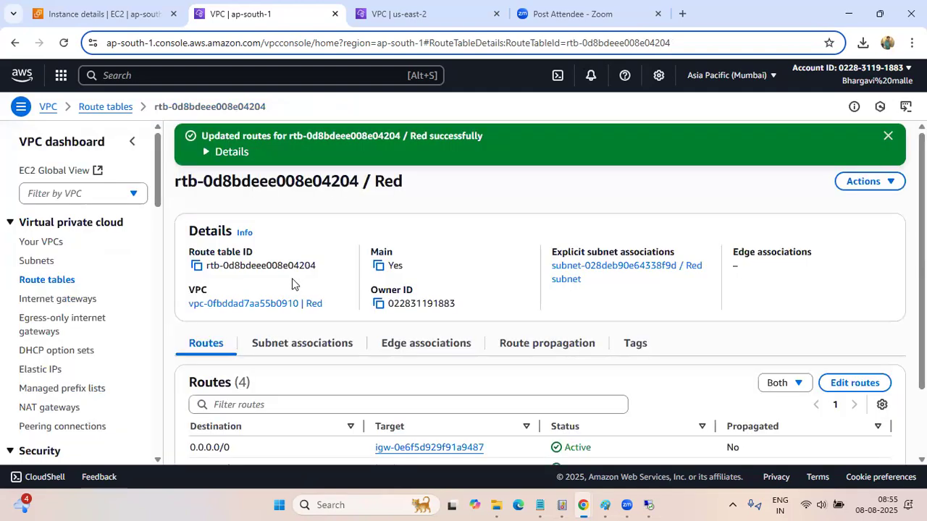
scroll(293, 284, down, 1)
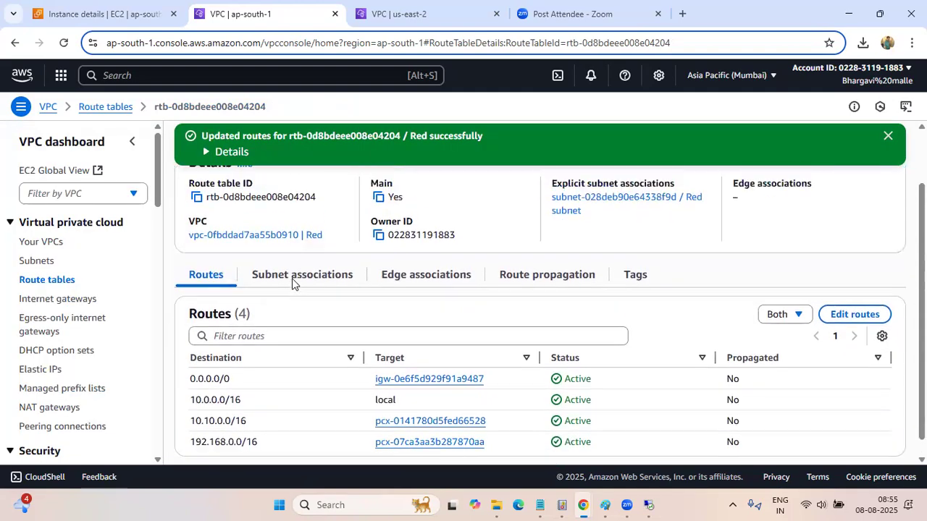
scroll(292, 284, up, 1)
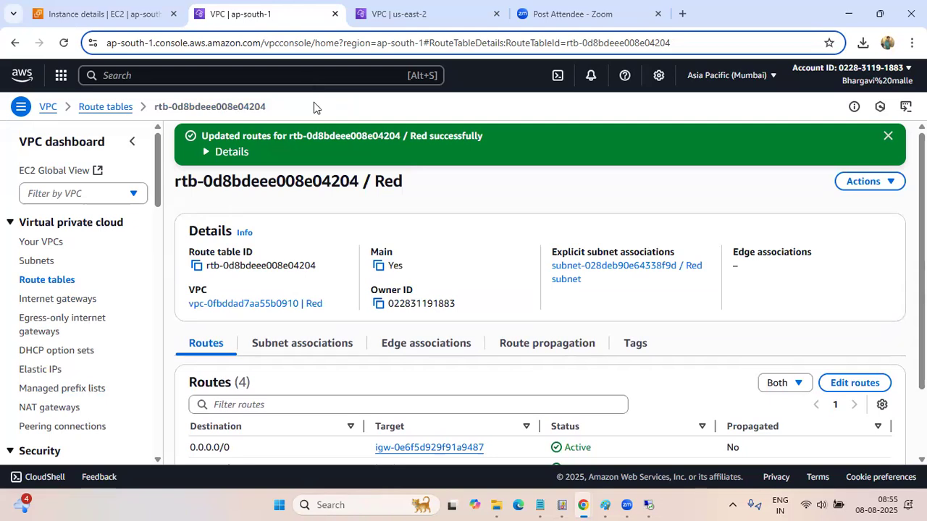
scroll(339, 359, down, 1)
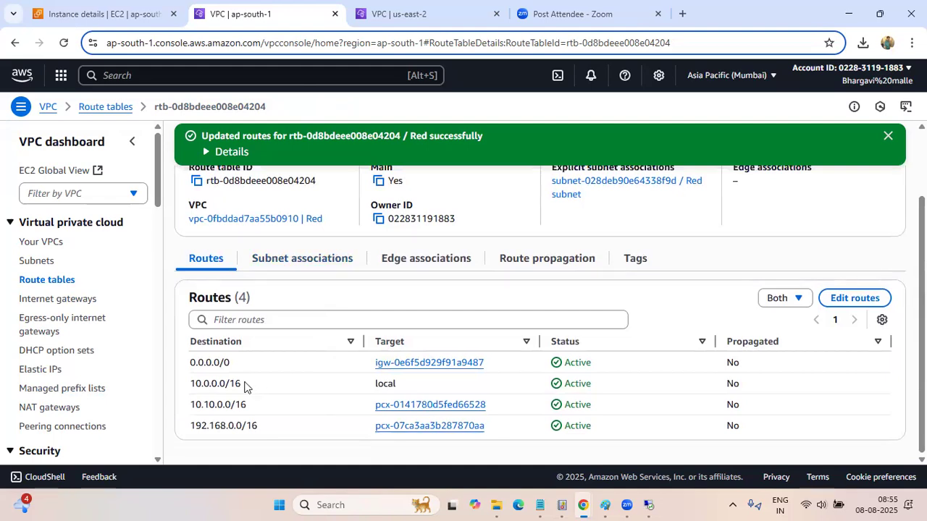
Switch to the Ohio tab, open the "ohio peering" route table for route editing, and add an empty route row
click(398, 17)
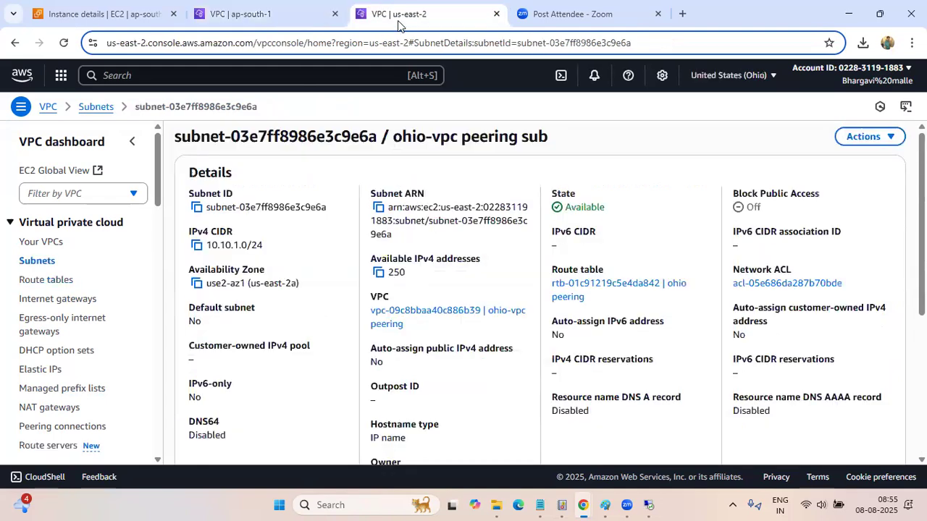
scroll(61, 389, down, 1)
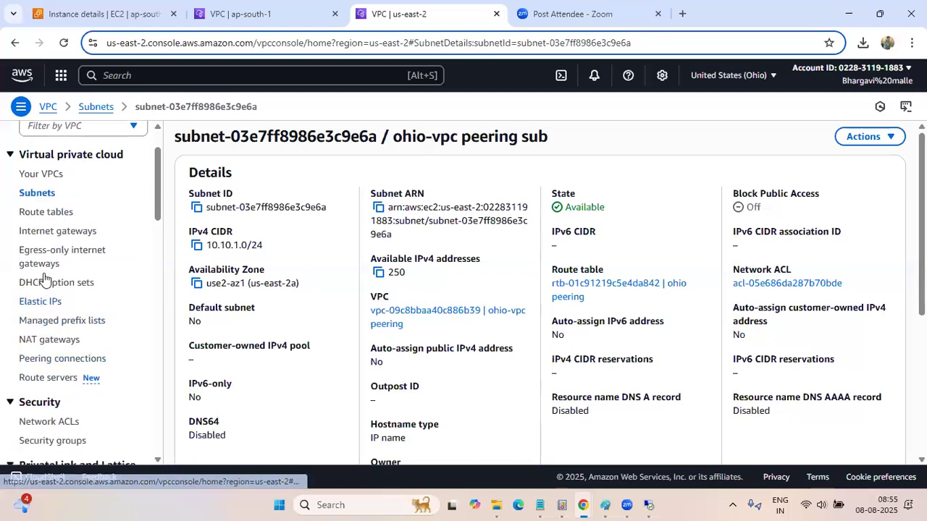
click(50, 212)
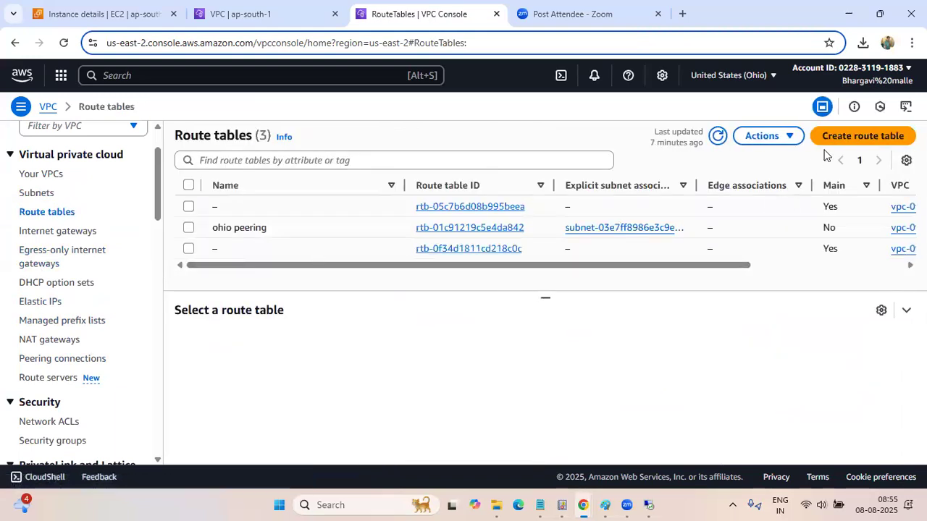
click(447, 230)
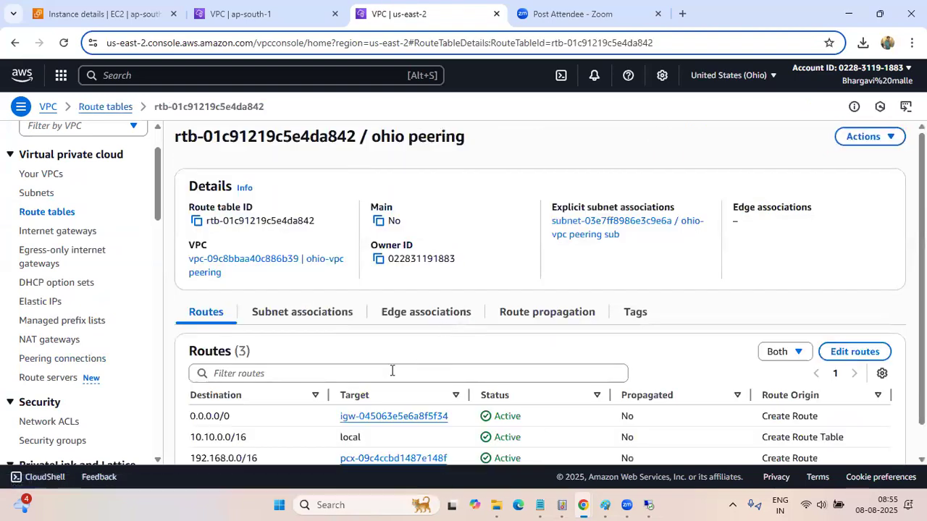
scroll(391, 368, down, 1)
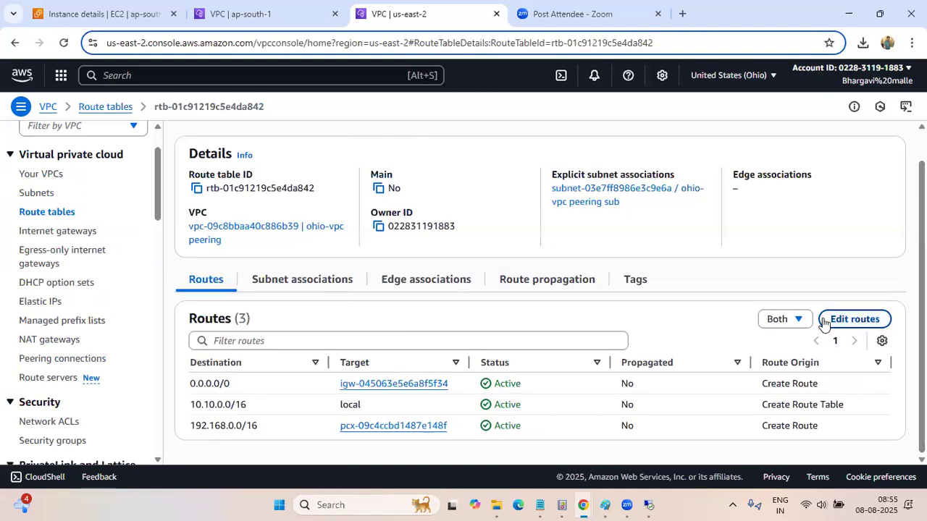
click(824, 320)
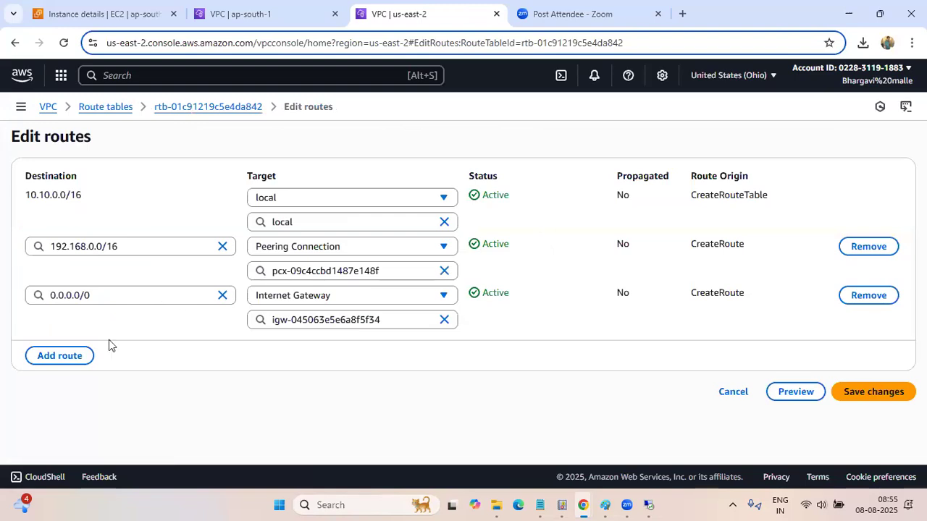
click(80, 356)
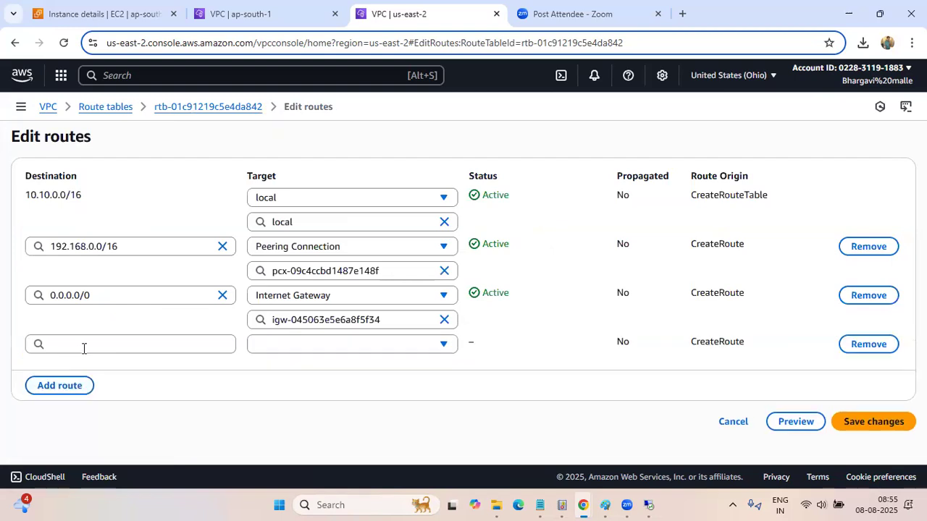
Set the new Ohio route's destination to 10.0.0.0/16, checking the Red VPC's CIDR range in the Mumbai tab
click(84, 348)
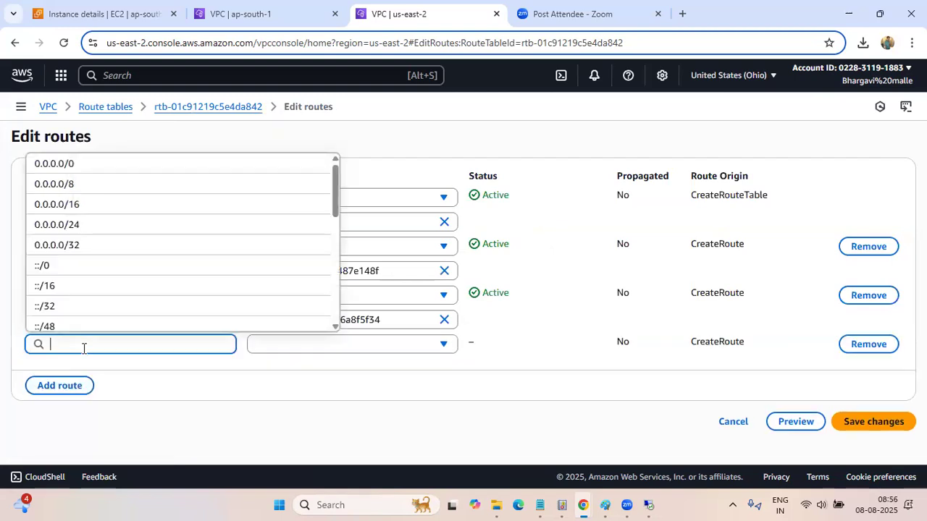
text(10.0.0.0)
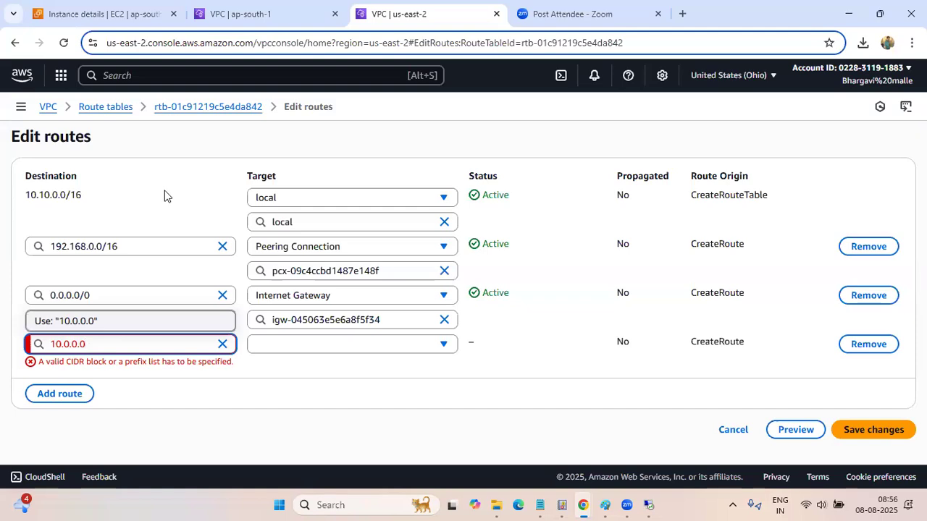
click(237, 16)
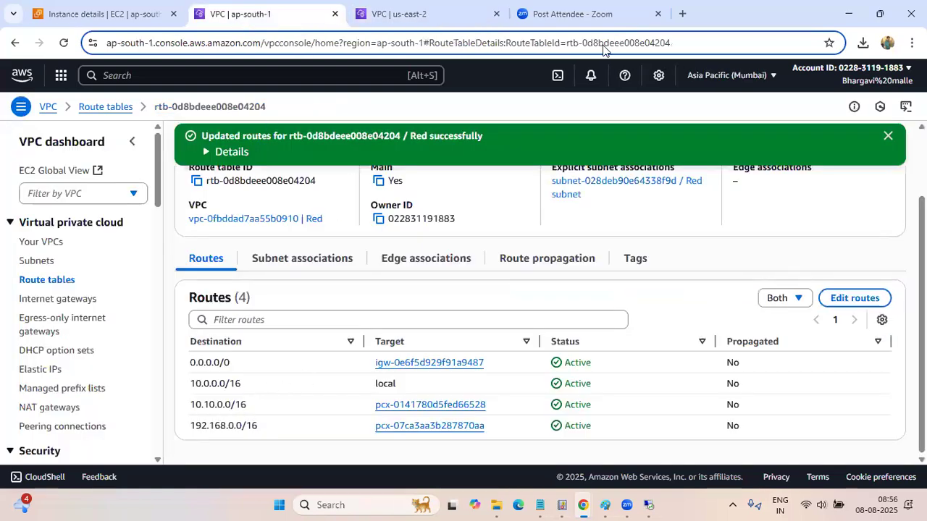
click(442, 22)
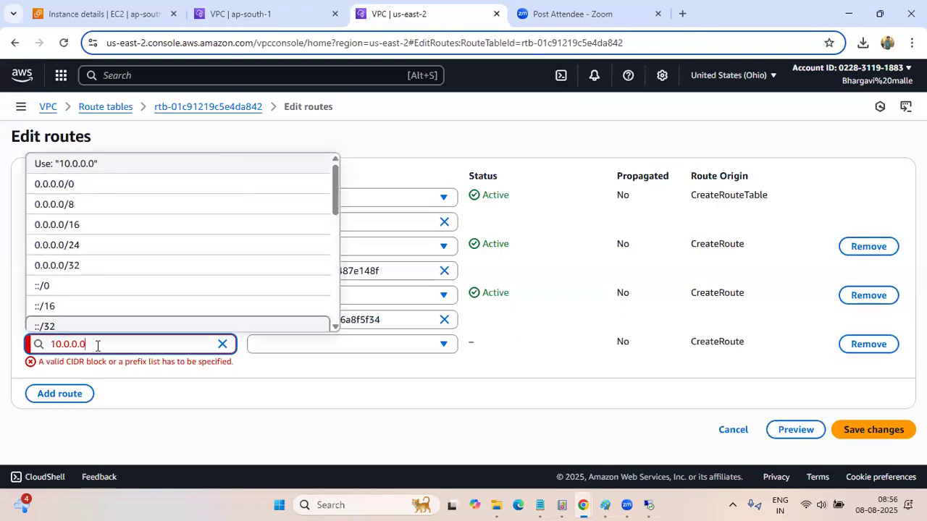
text(/16)
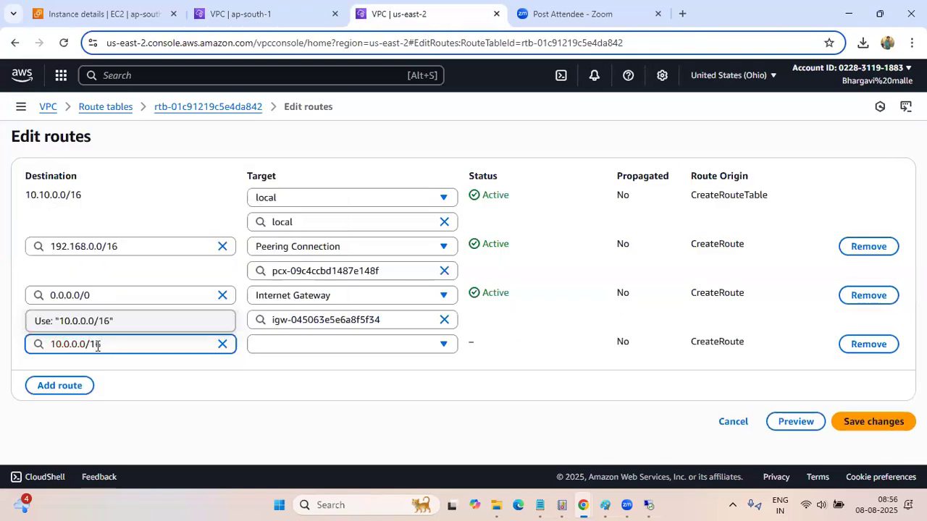
Target the 10.0.0.0/16 route at the "Ohio-Red (Mumbai)" peering connection and save the route changes
click(388, 349)
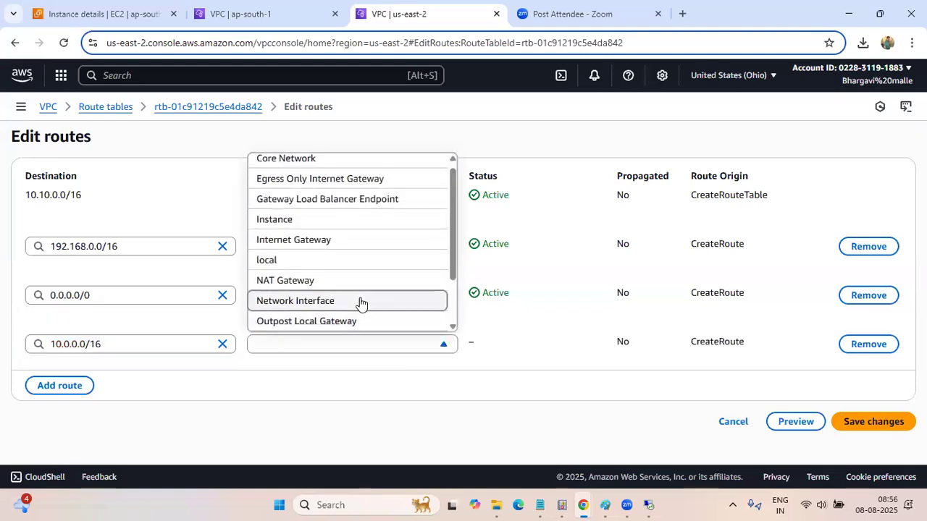
scroll(340, 262, down, 1)
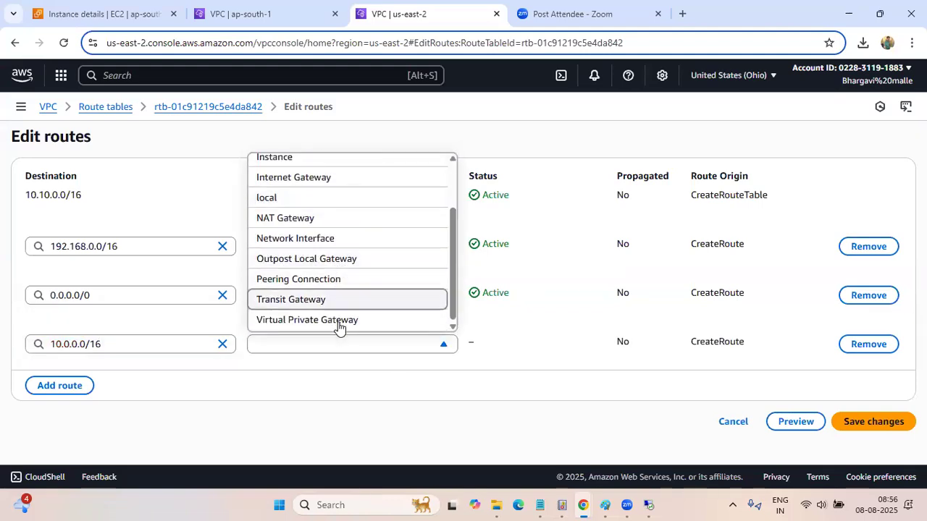
click(333, 282)
click(365, 364)
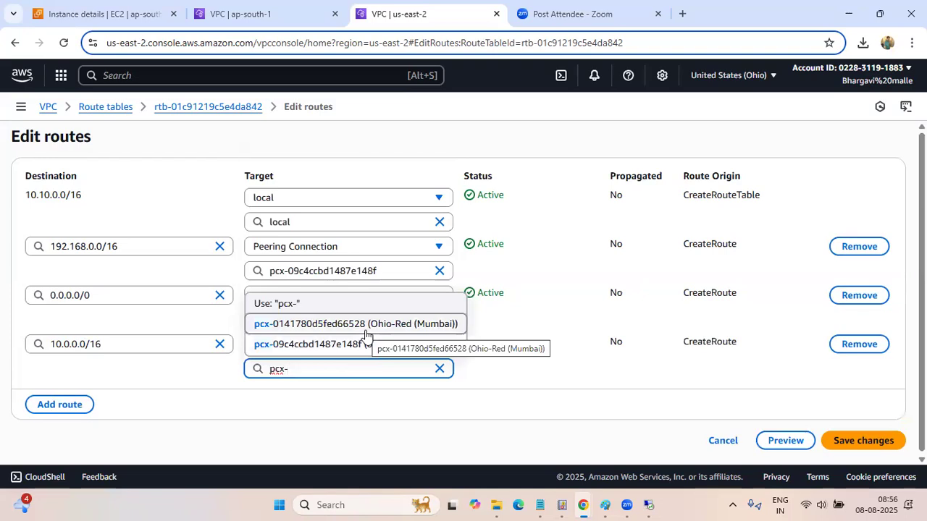
click(365, 333)
click(845, 440)
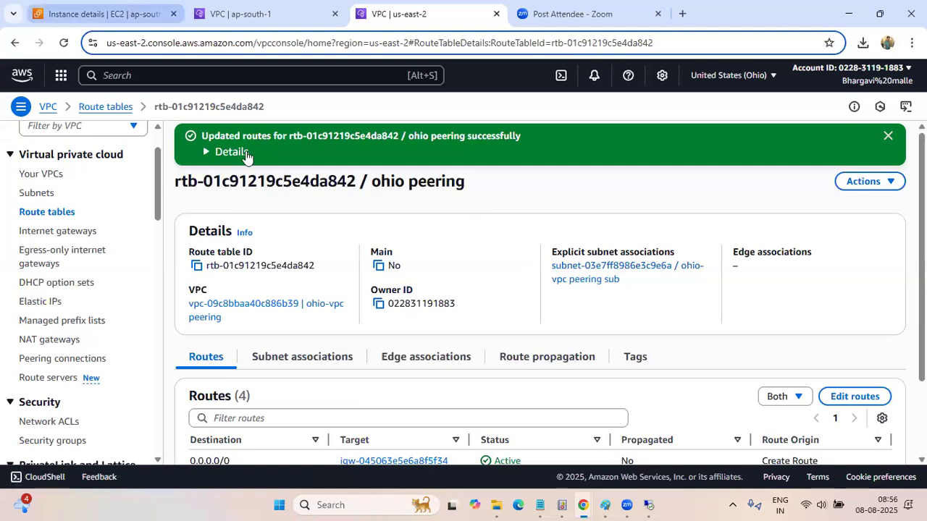
click(258, 23)
scroll(258, 299, up, 2)
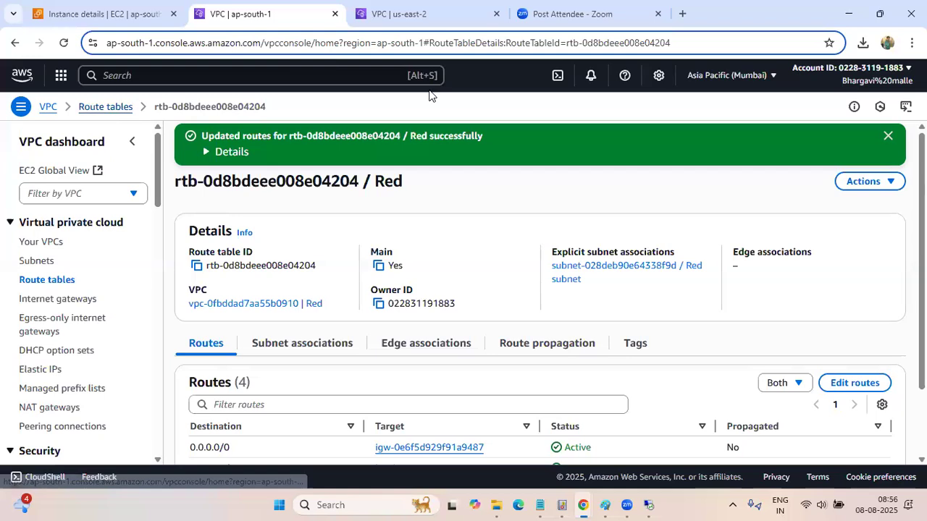
click(128, 78)
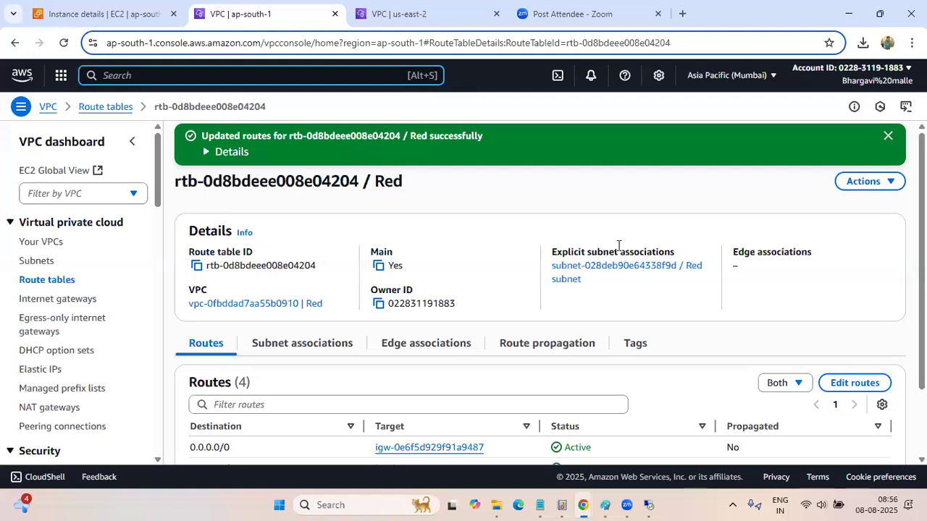
click(433, 13)
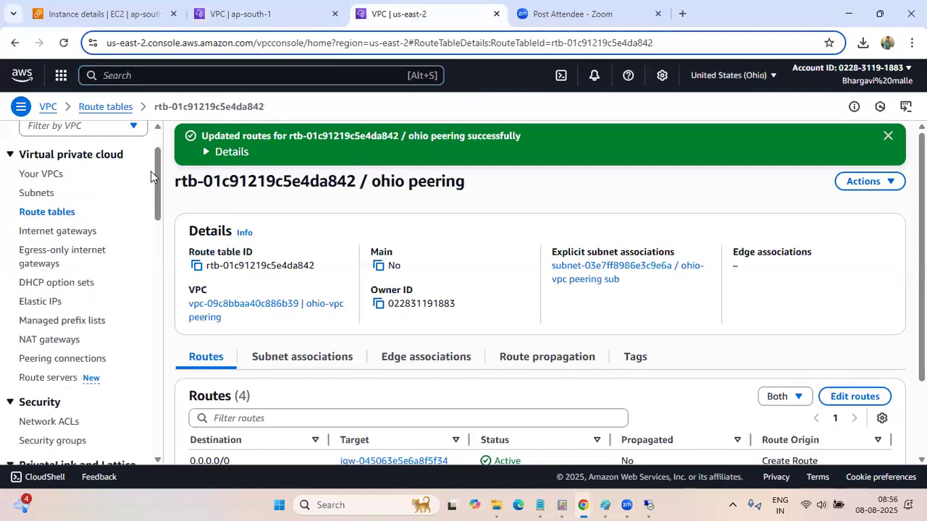
Find the EC2 service in the Ohio console and open its list of instances
scroll(150, 171, up, 1)
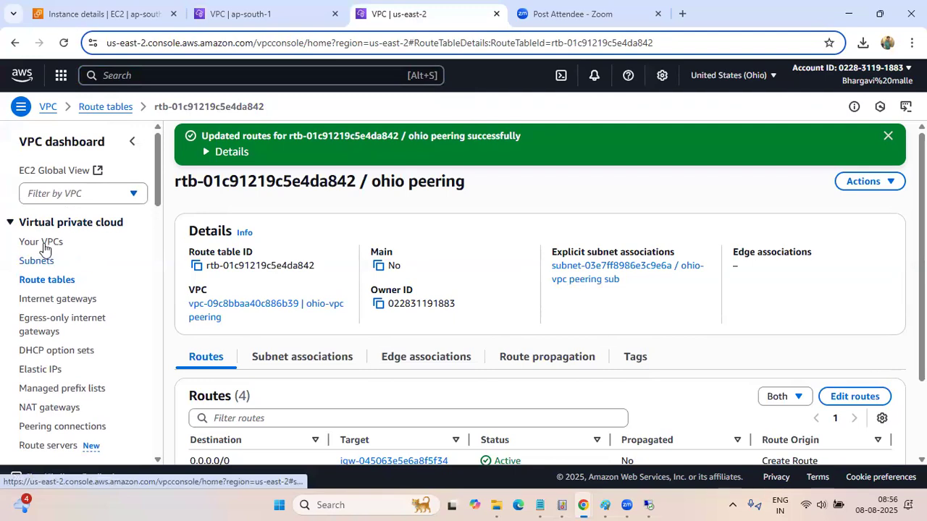
click(174, 77)
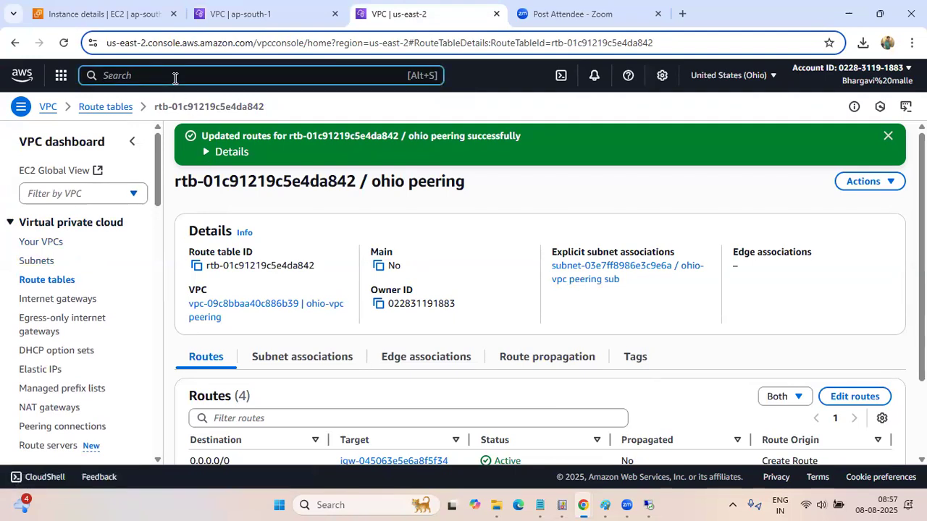
text(ec)
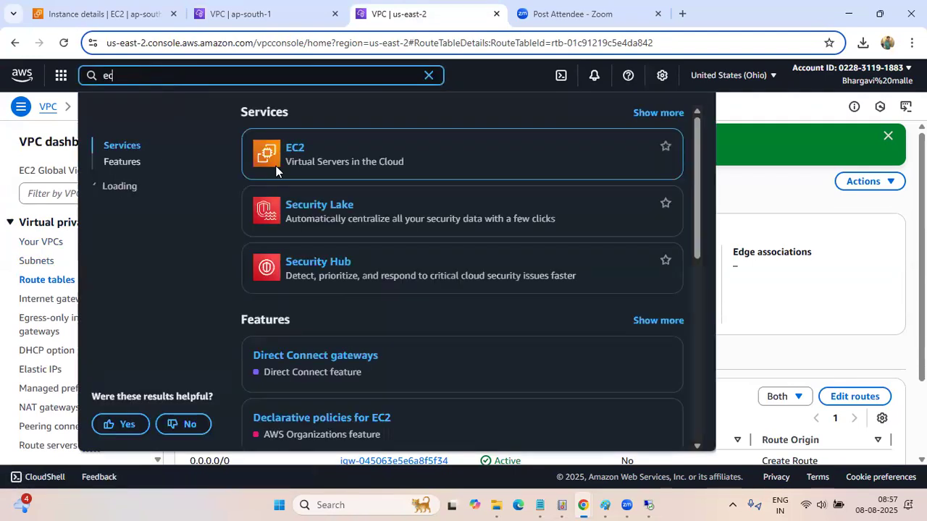
click(294, 151)
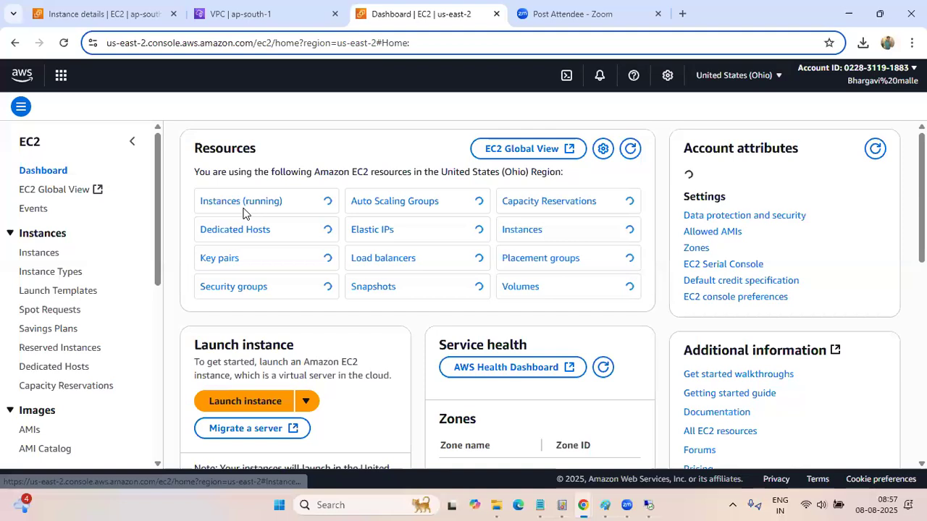
click(37, 255)
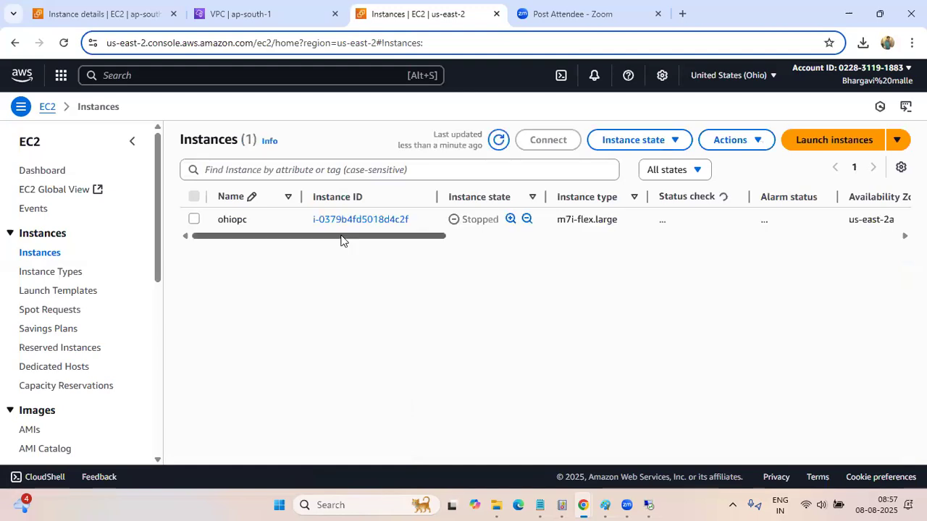
Select the stopped ohiopc instance and start it
click(193, 219)
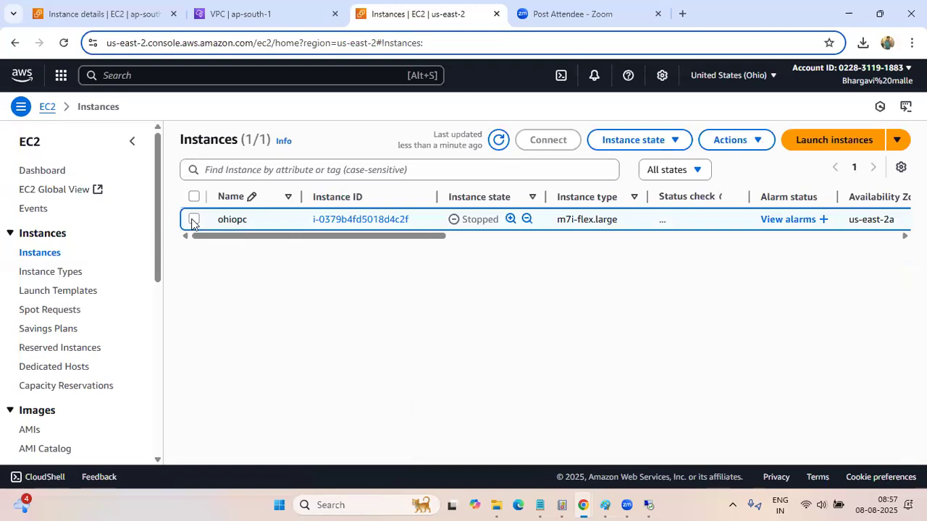
click(193, 221)
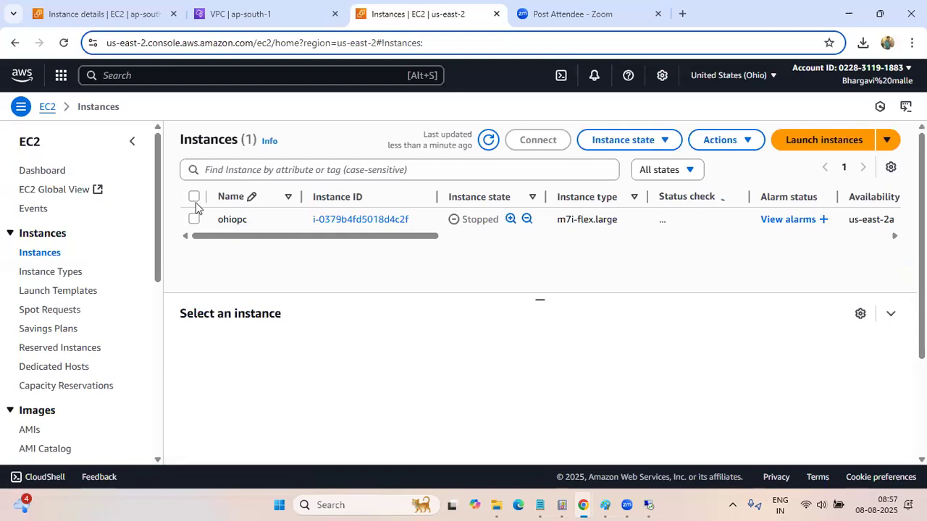
click(675, 141)
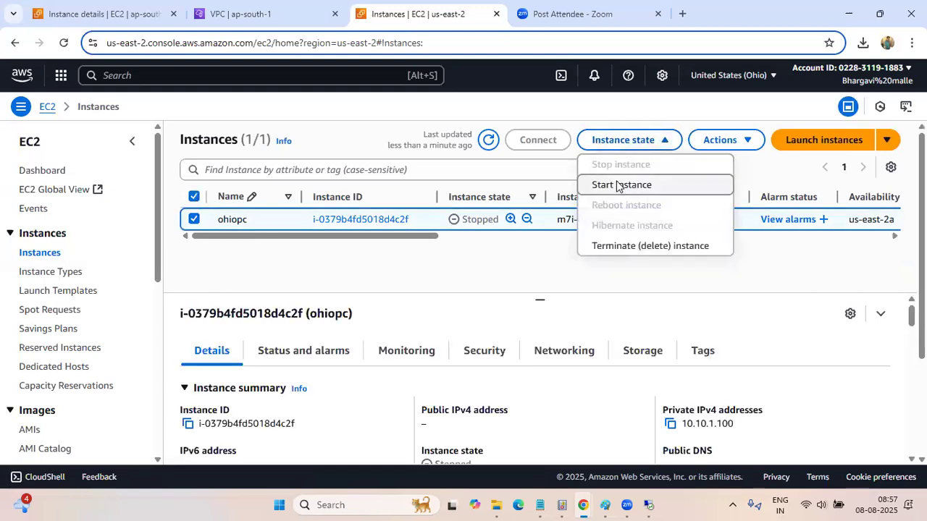
click(619, 185)
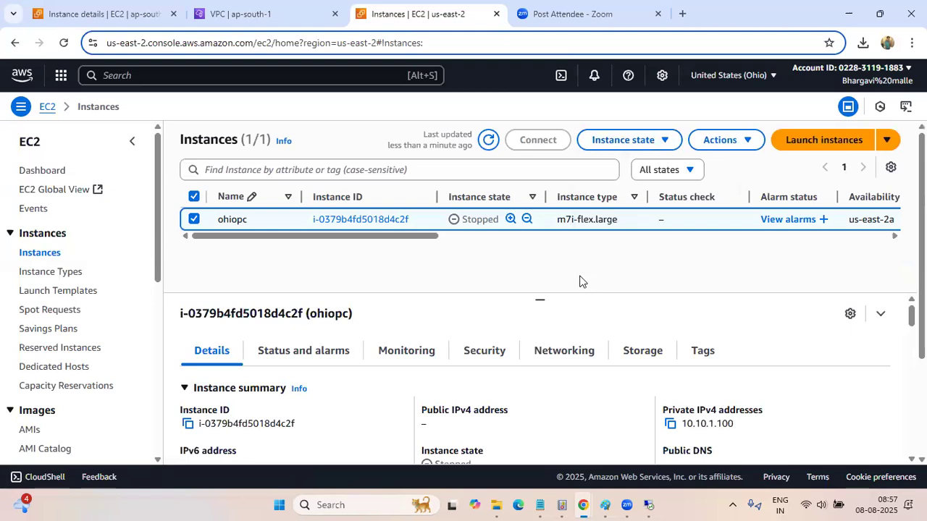
drag(424, 237, 327, 241)
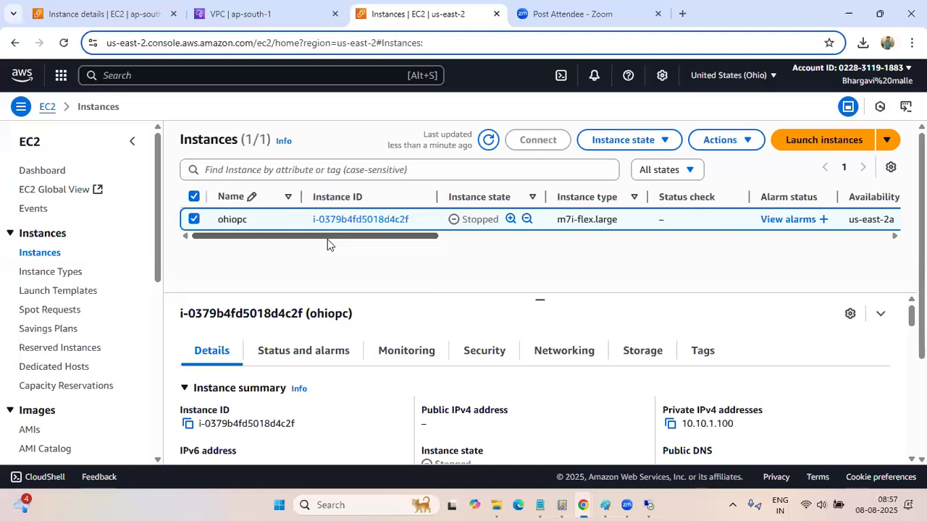
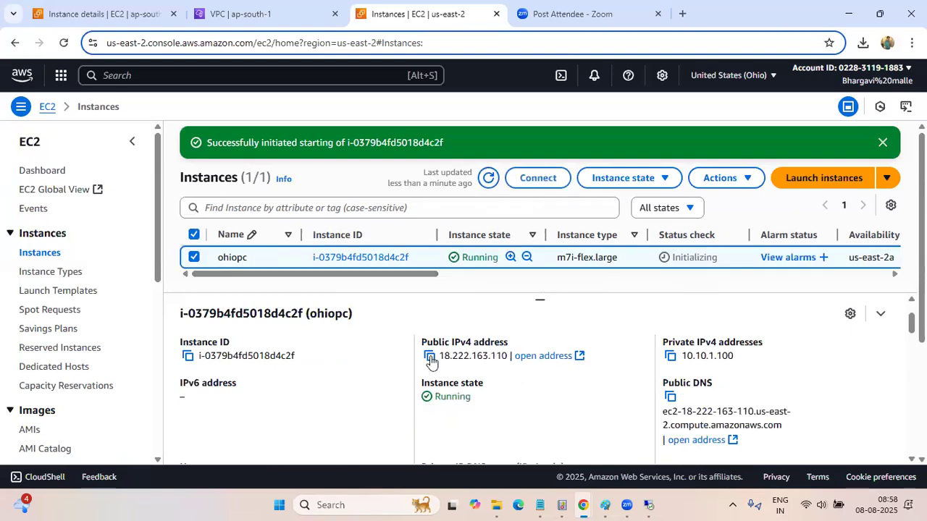
Download the remote desktop file for the ohiopc instance through the RDP client option and allow the remote connection
click(529, 178)
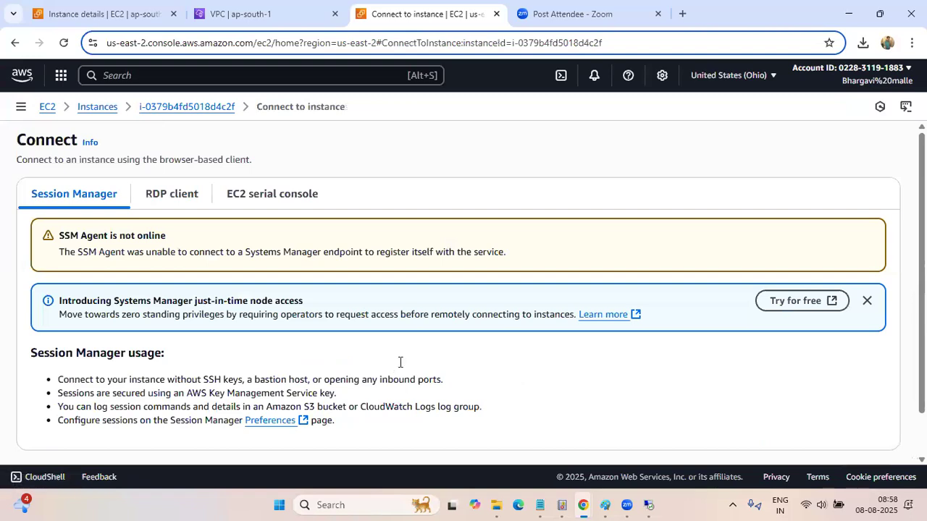
click(173, 194)
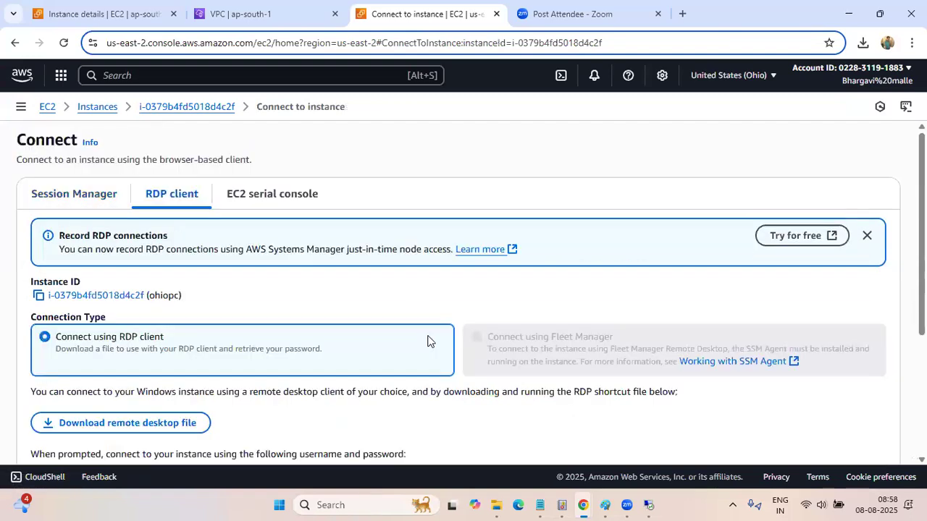
scroll(428, 341, down, 3)
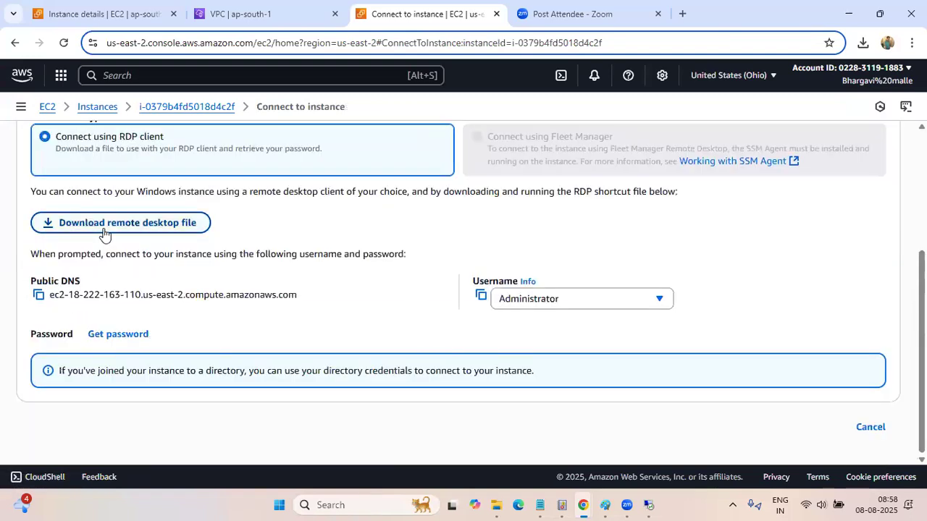
click(105, 232)
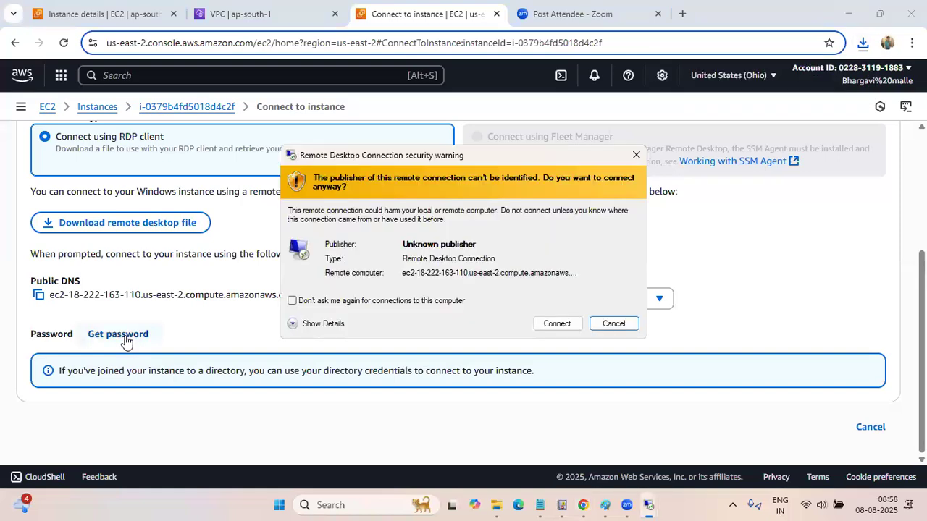
click(564, 326)
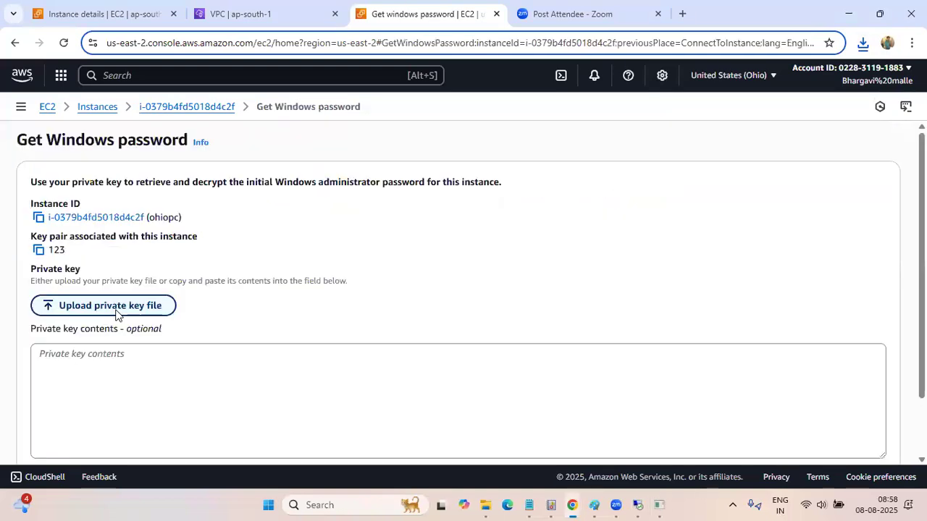
click(116, 305)
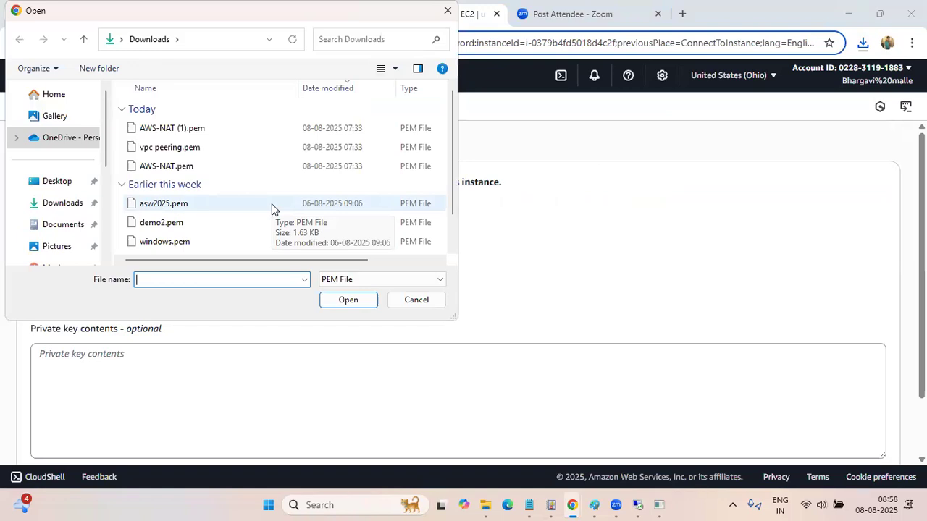
click(193, 154)
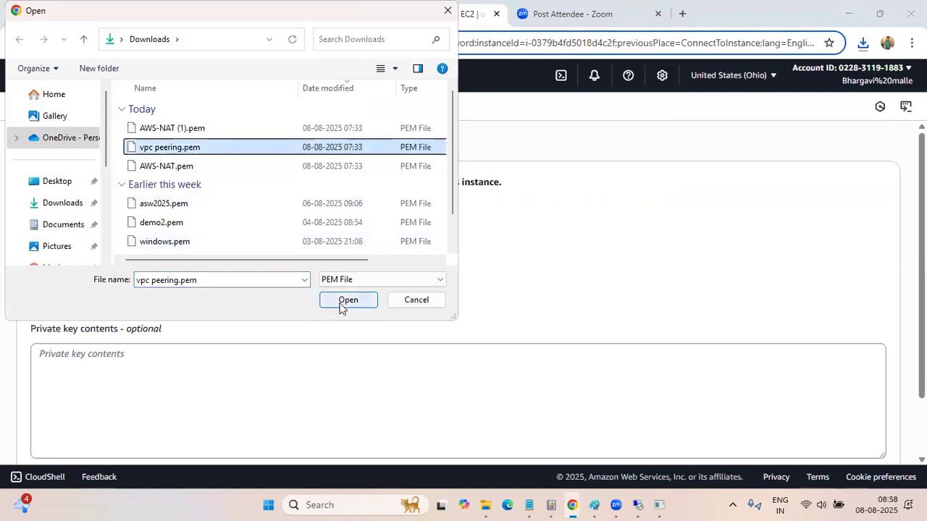
click(399, 301)
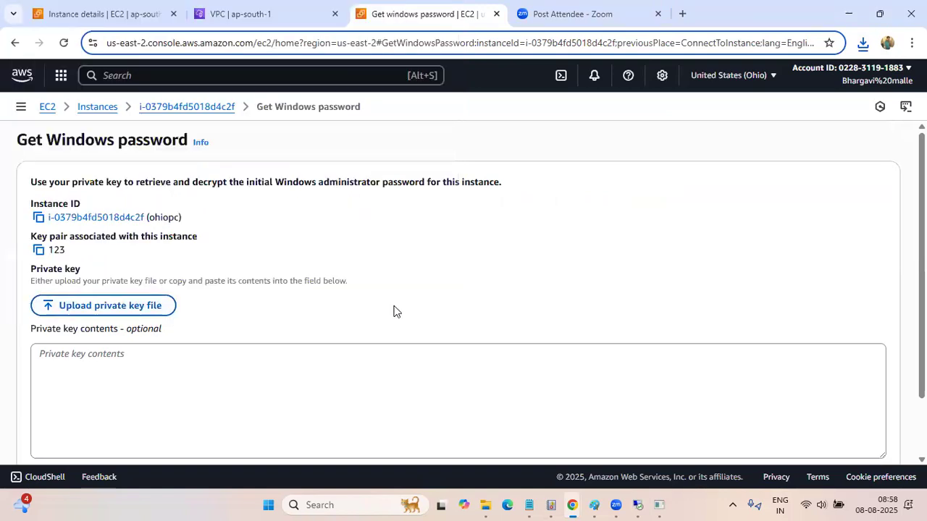
drag(32, 233, 97, 262)
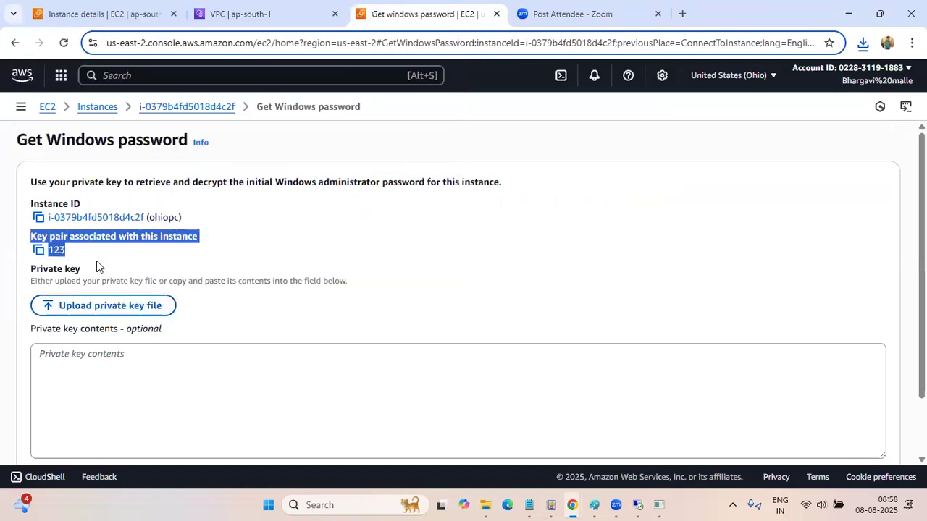
click(96, 262)
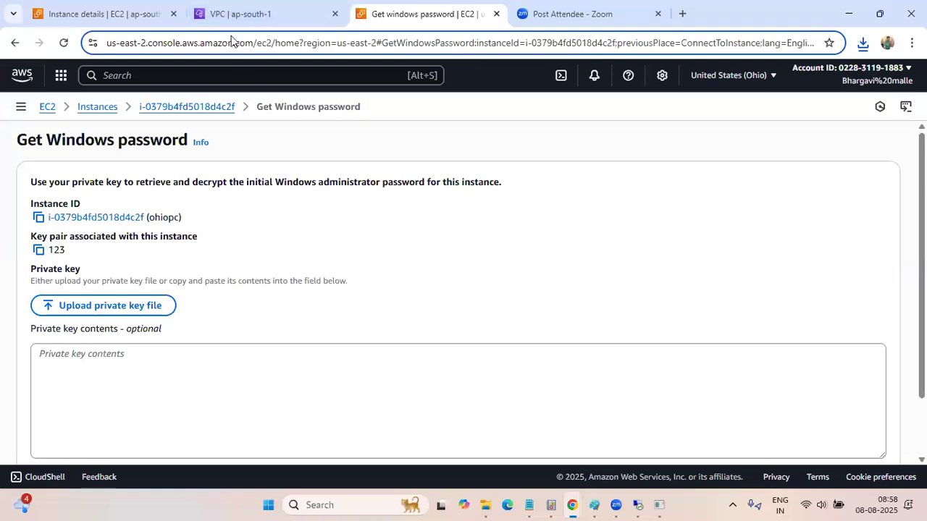
Examine the routes of the Red route table in the Mumbai VPC console
click(242, 14)
scroll(335, 272, down, 1)
scroll(335, 273, up, 1)
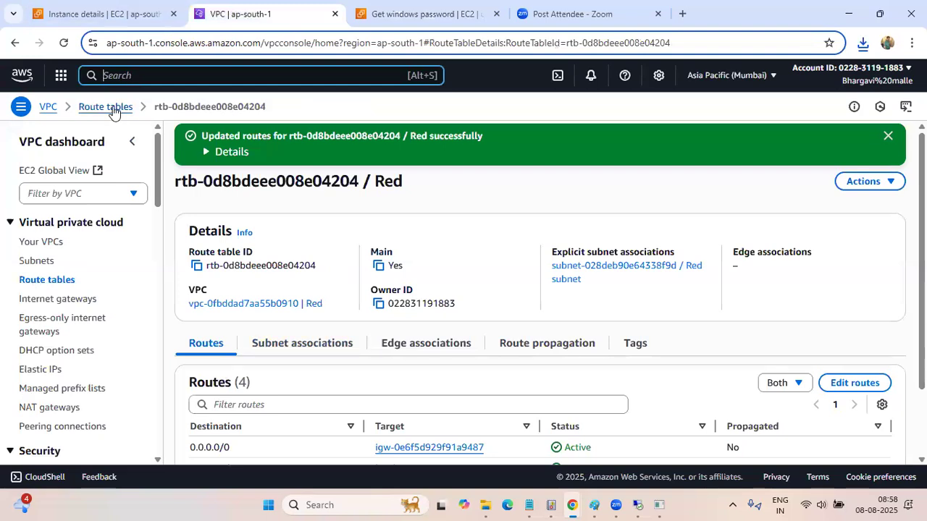
click(110, 107)
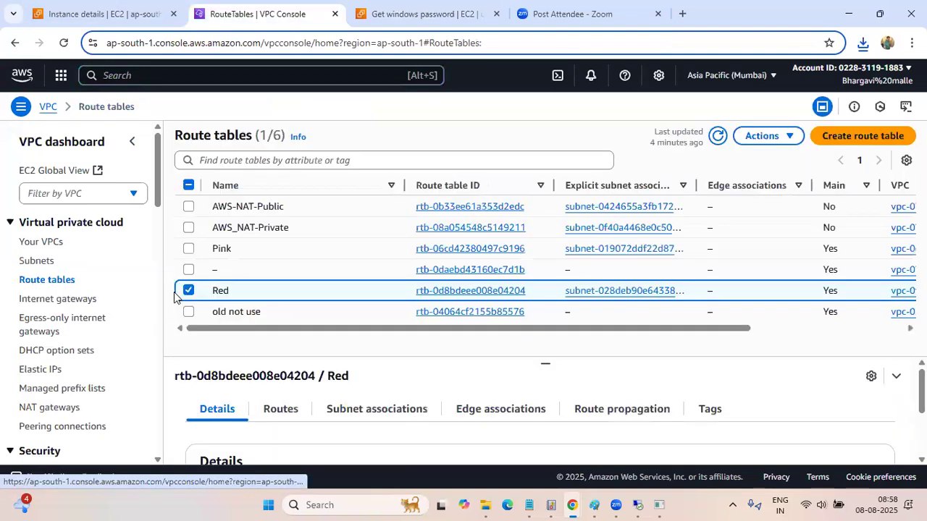
click(187, 291)
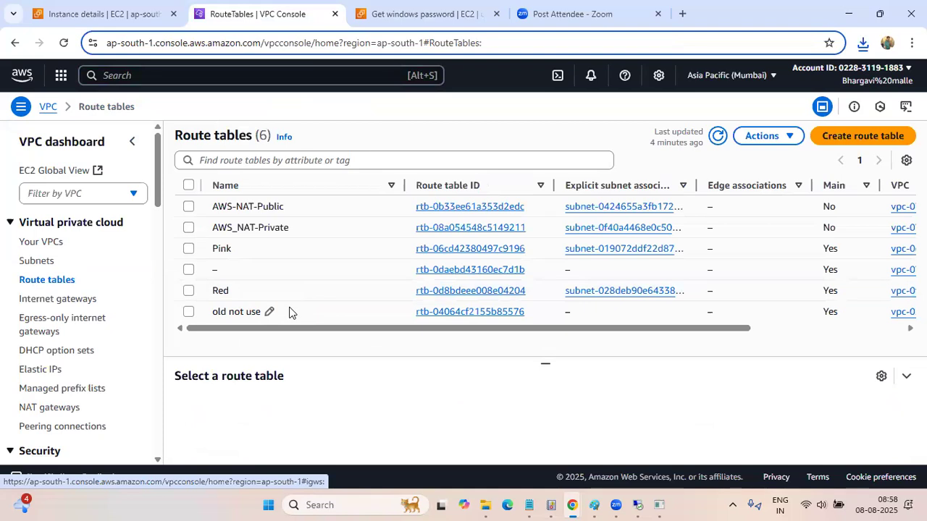
click(464, 291)
scroll(320, 360, down, 1)
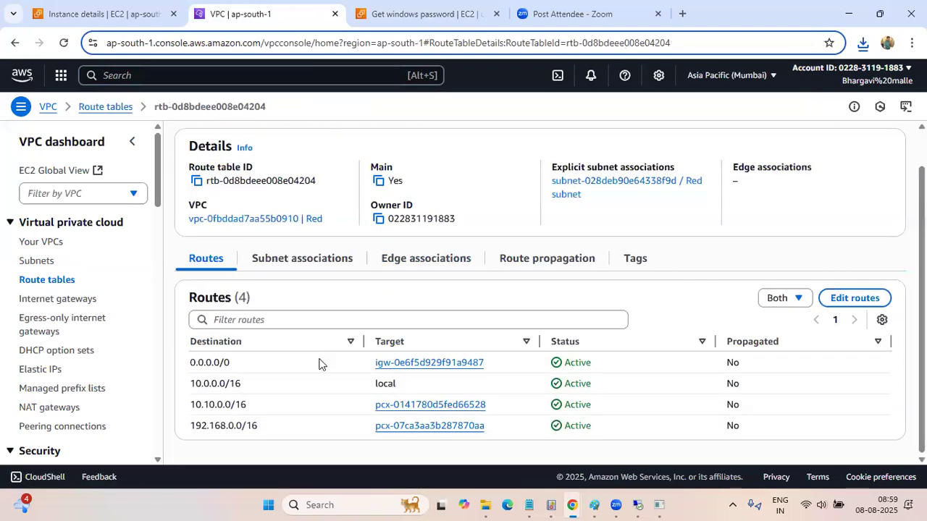
scroll(320, 365, up, 1)
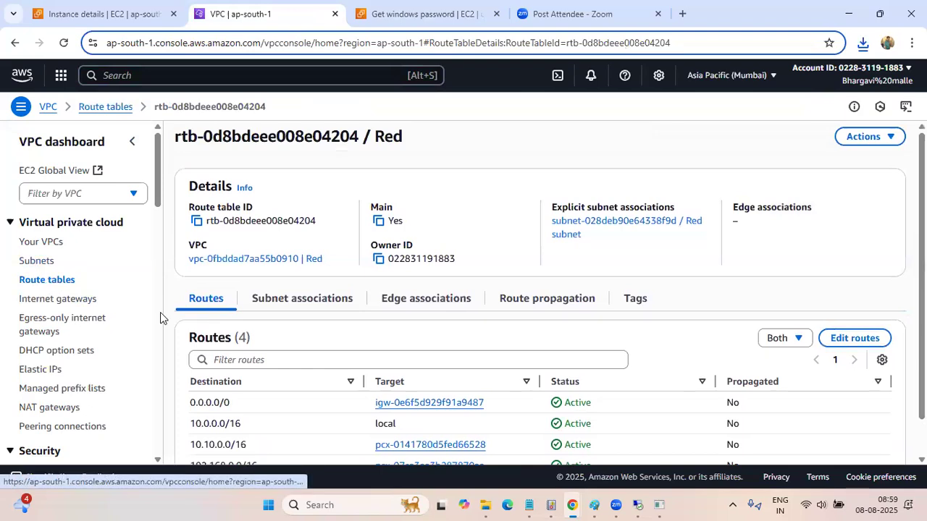
Find the EC2 service in the Mumbai console and open the RED instance's details from the instance list
click(48, 107)
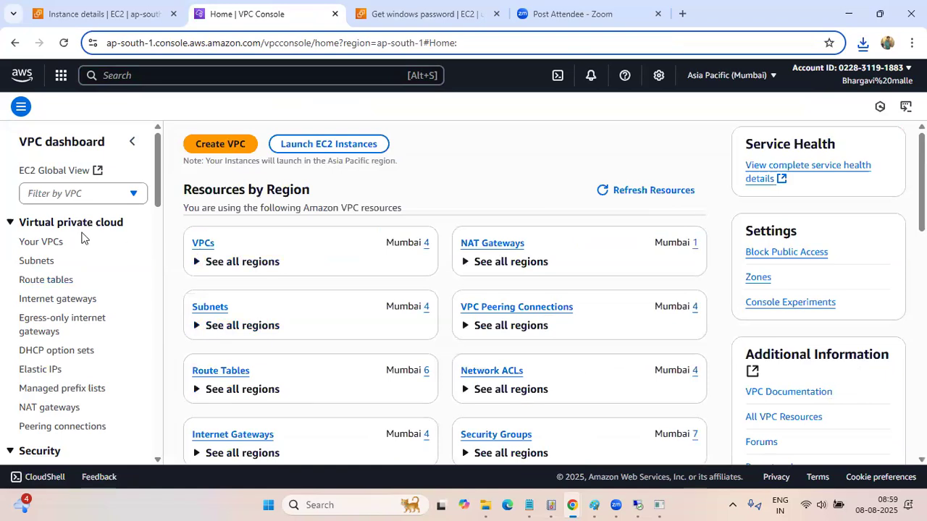
click(132, 76)
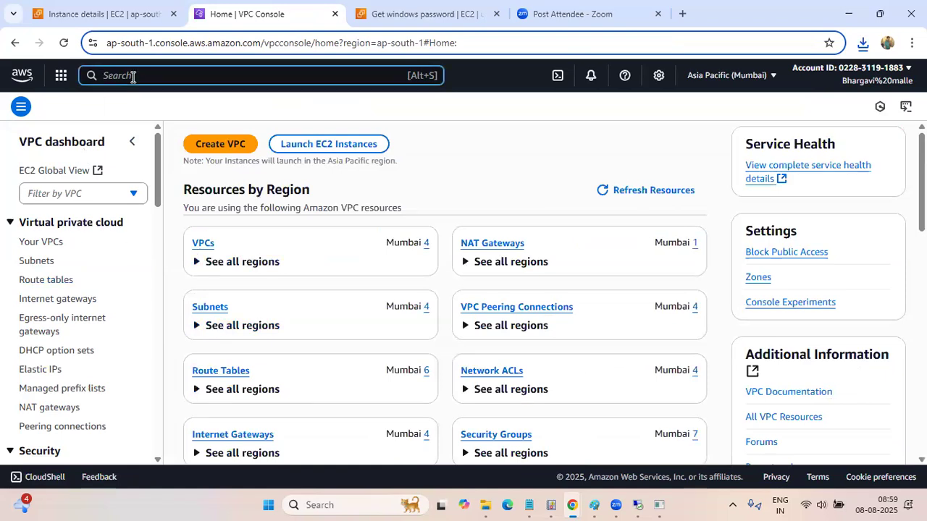
text(ec)
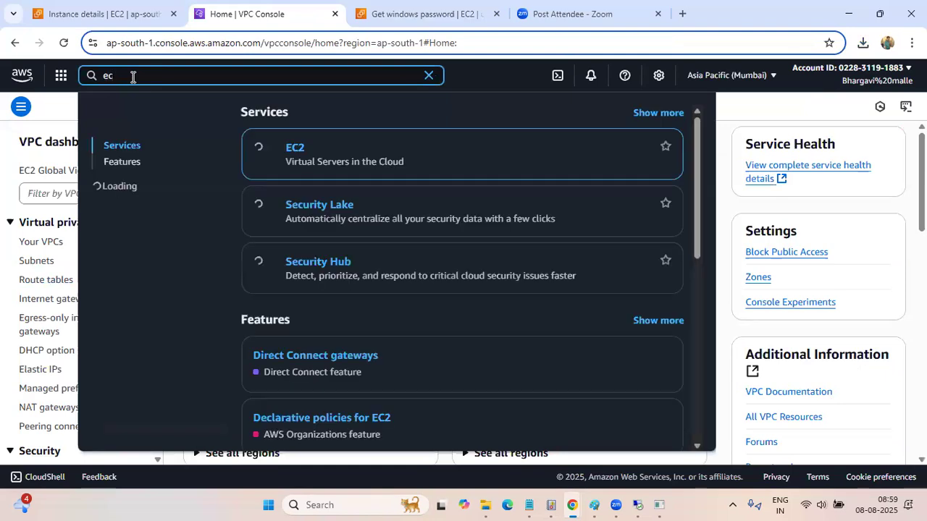
key(Return)
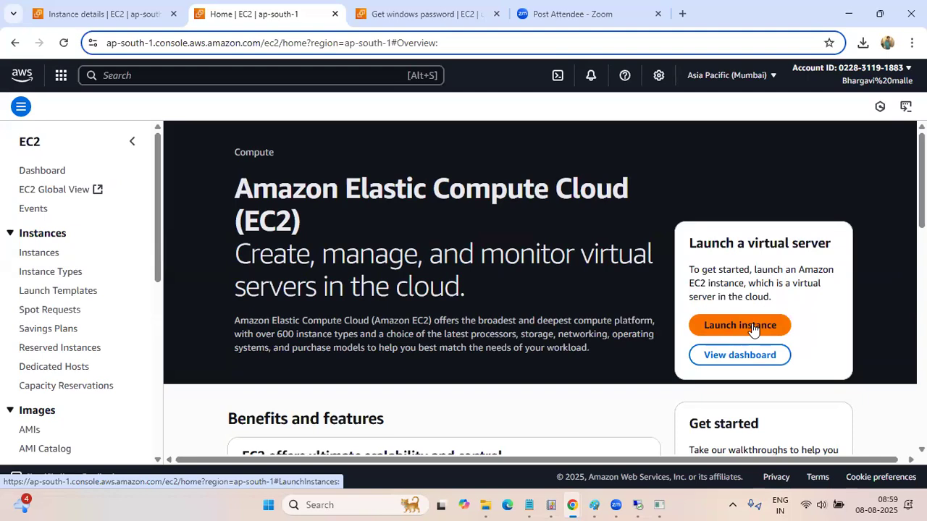
click(40, 255)
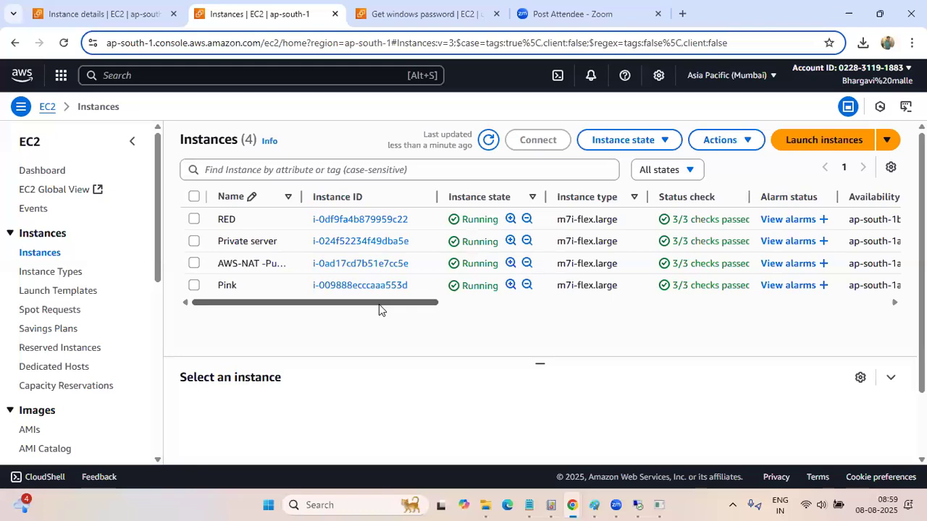
click(354, 221)
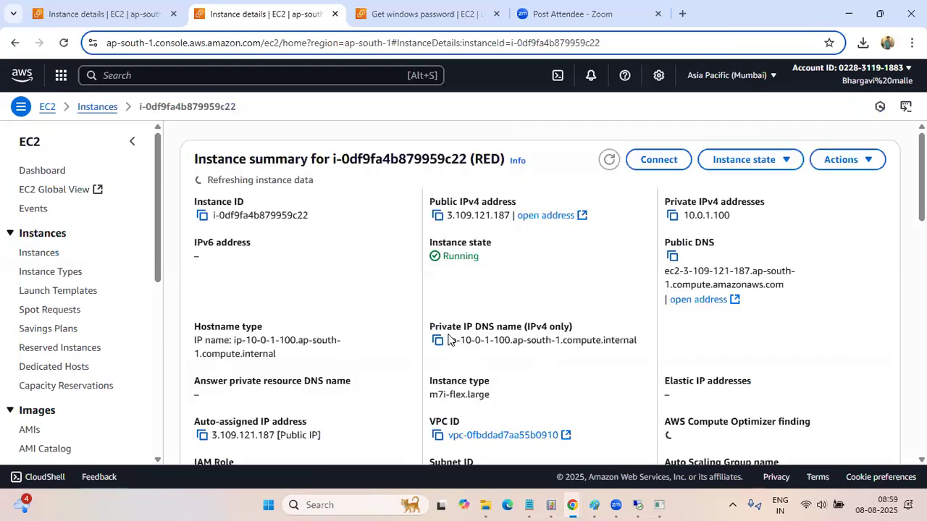
Connect to the RED instance with EC2 Instance Connect, using its public IP and the username ec2-user
click(670, 164)
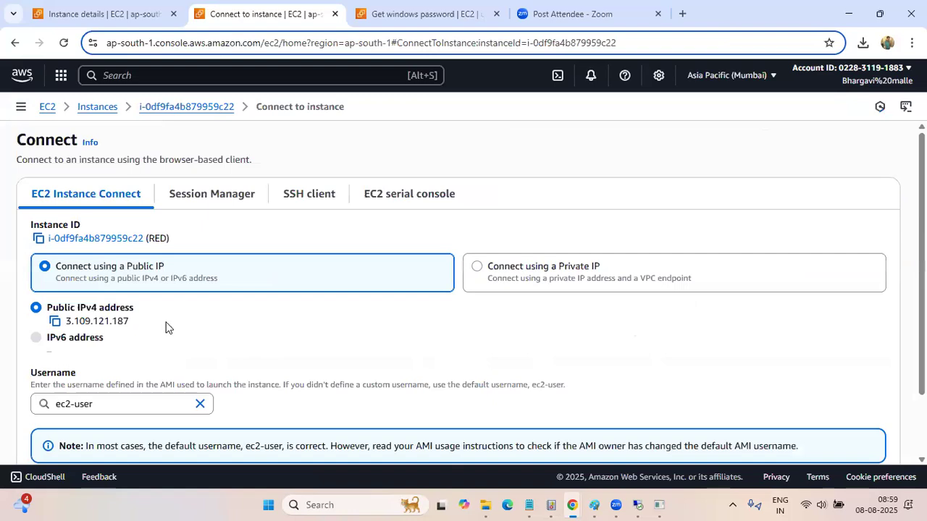
scroll(72, 297, down, 2)
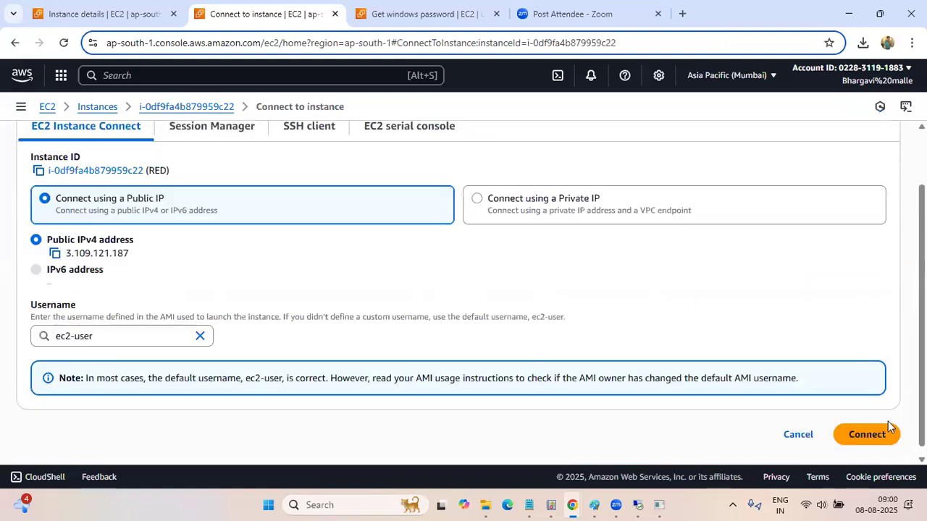
click(859, 434)
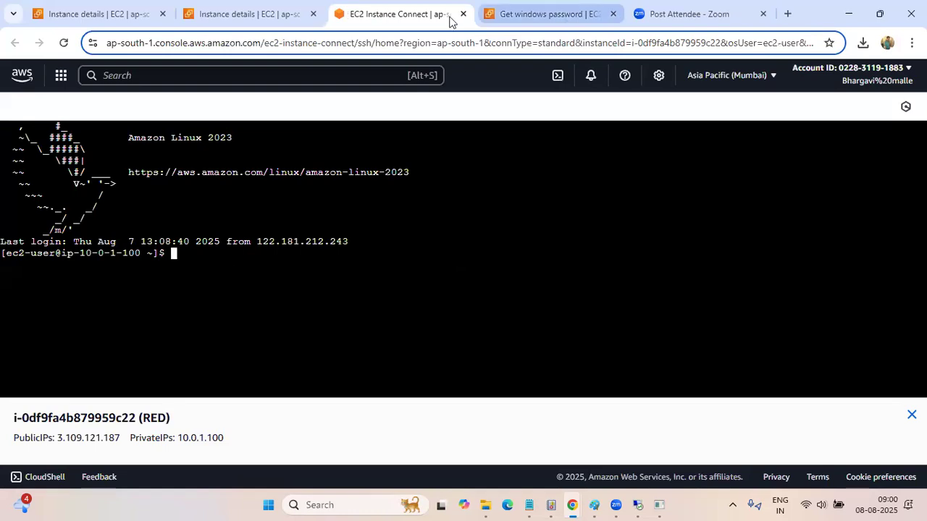
Return to the Ohio EC2 instance list and open the ohiopc instance's details to read its private IPv4 address
click(571, 19)
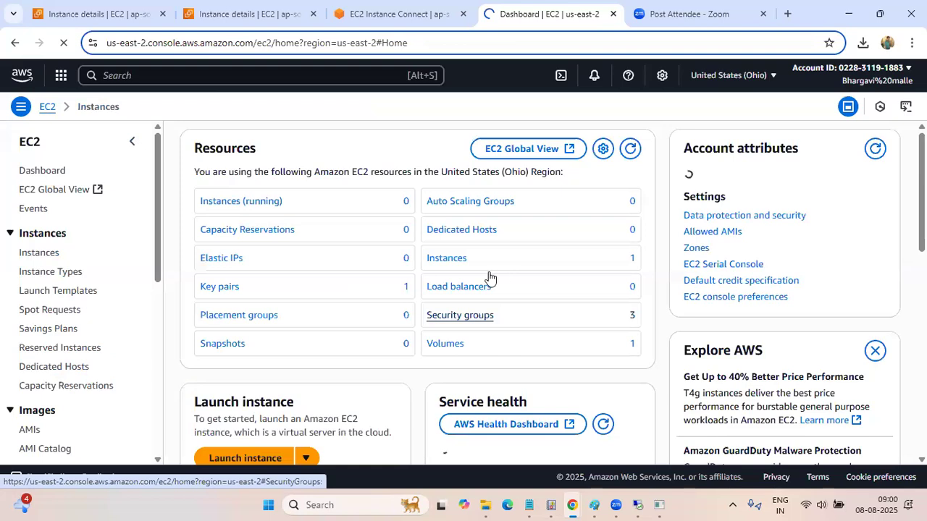
click(572, 315)
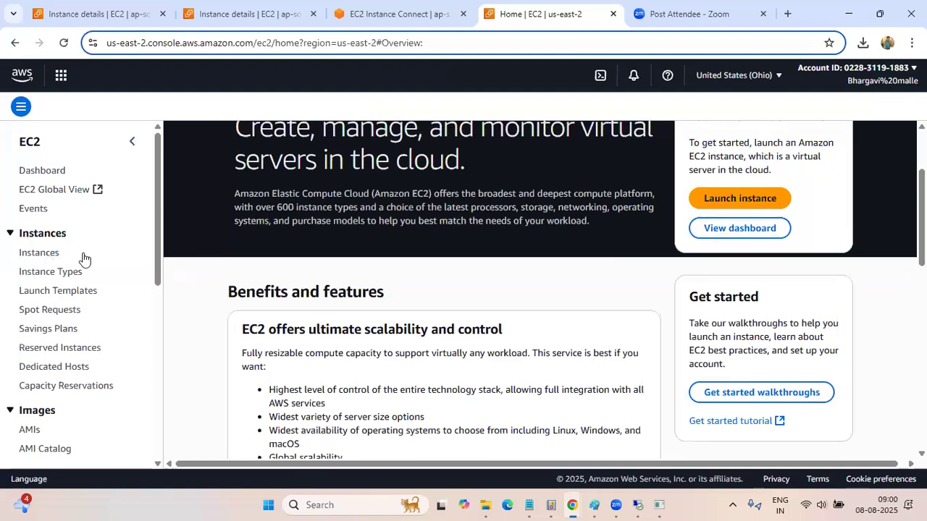
click(83, 255)
scroll(409, 233, down, 3)
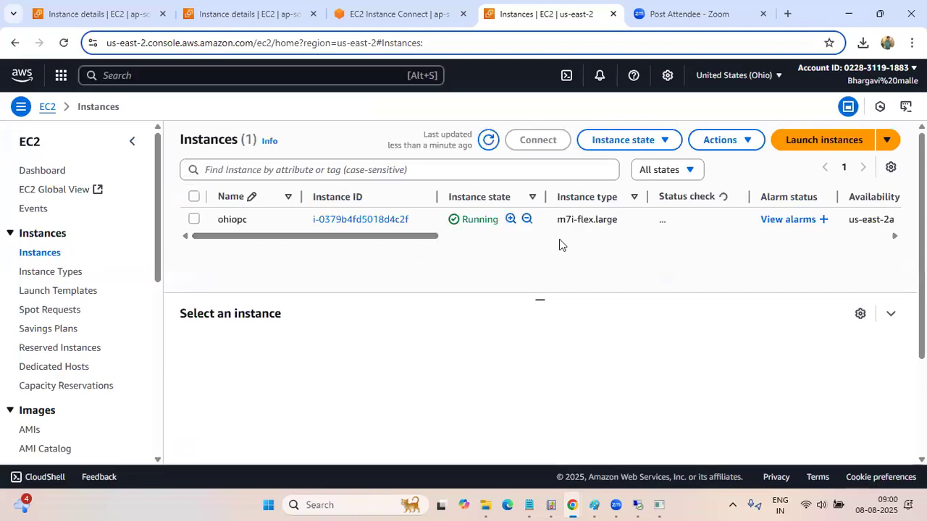
click(354, 221)
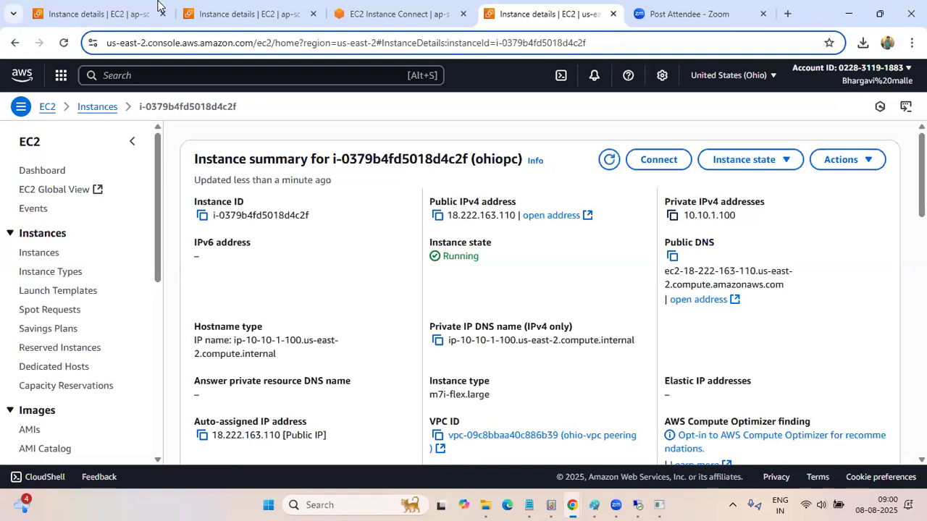
Ping ohiopc's private address 10.10.1.100 from the RED instance's terminal
click(383, 21)
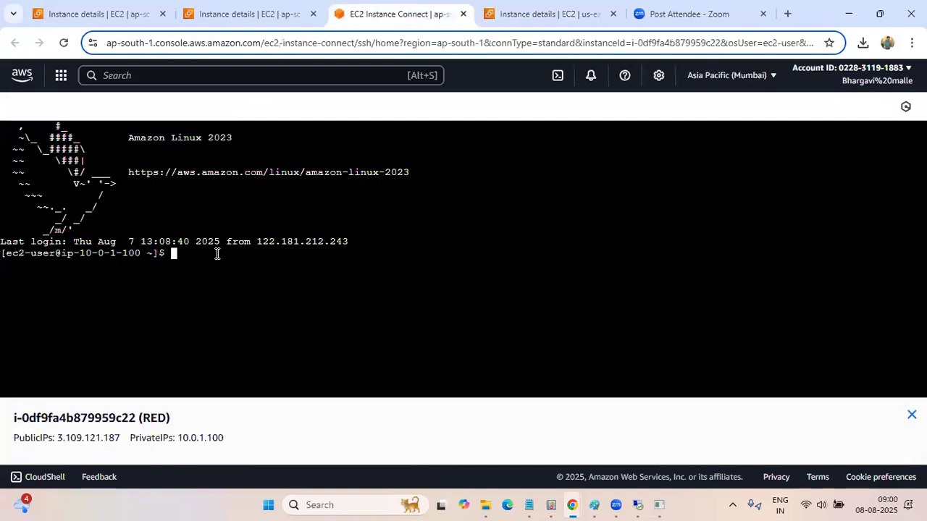
text(ping 10.10.1.100)
key(Return)
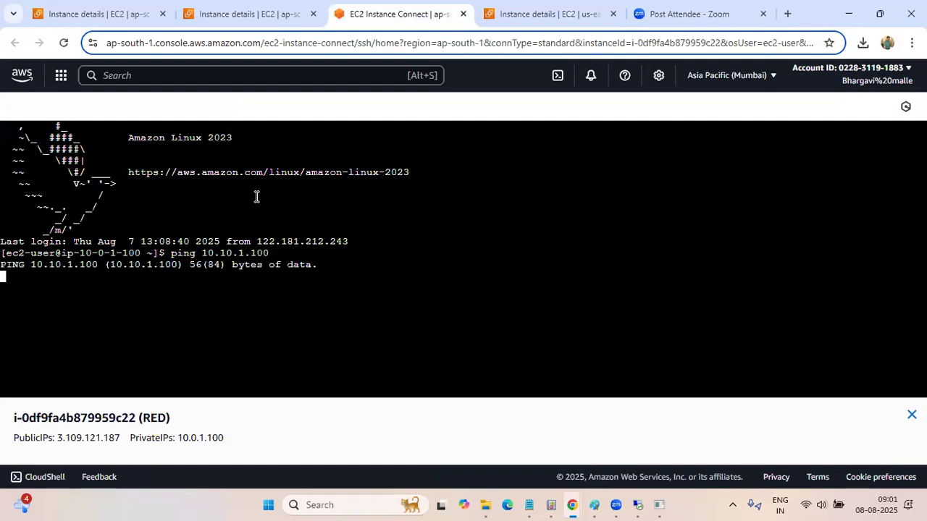
Check the private IPv4 addresses on the ohiopc and RED details pages against the running ping in the RED terminal
click(536, 14)
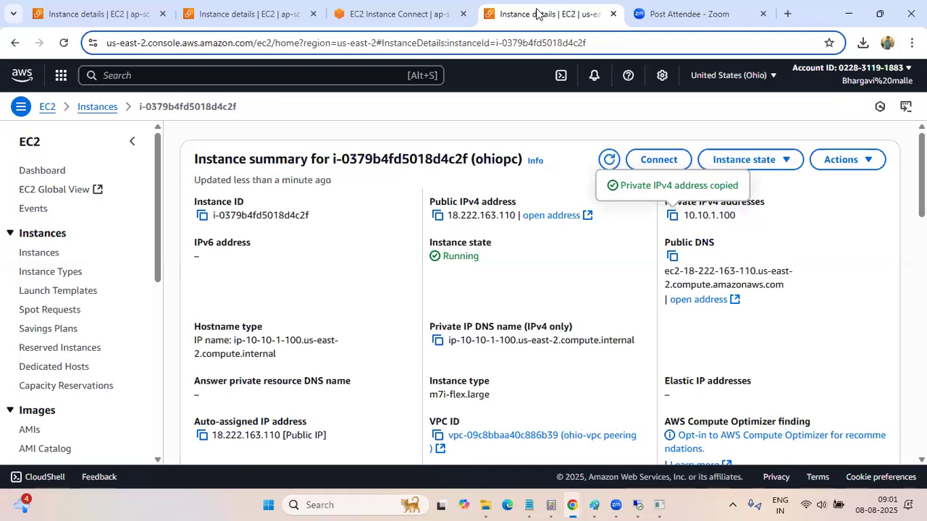
click(421, 14)
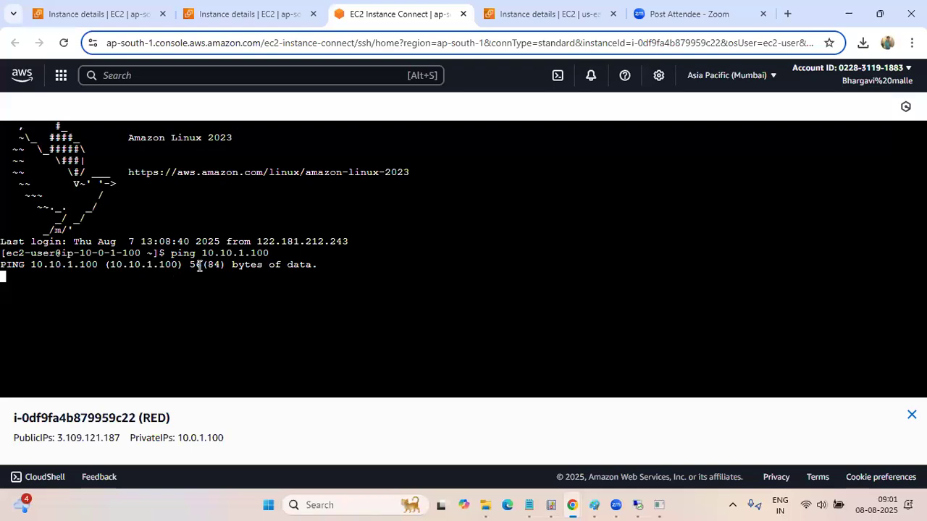
click(246, 12)
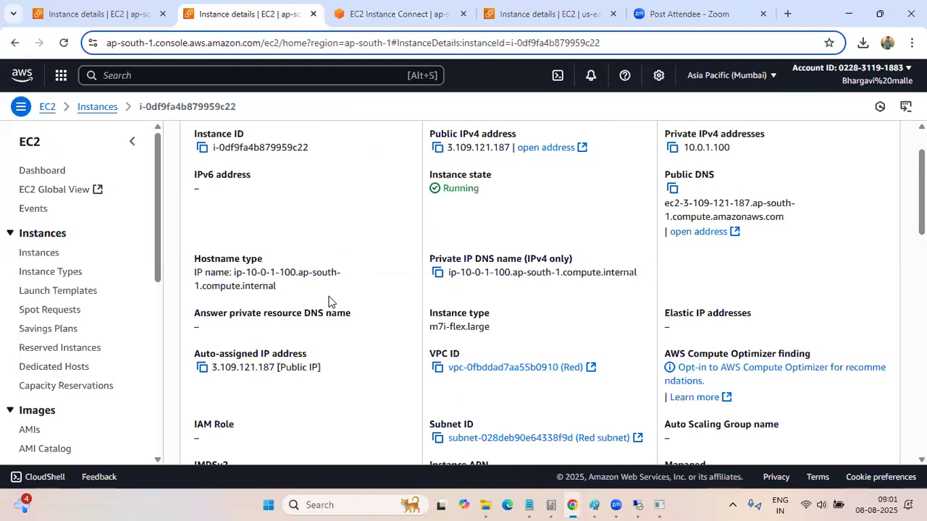
scroll(328, 301, up, 1)
scroll(329, 301, up, 1)
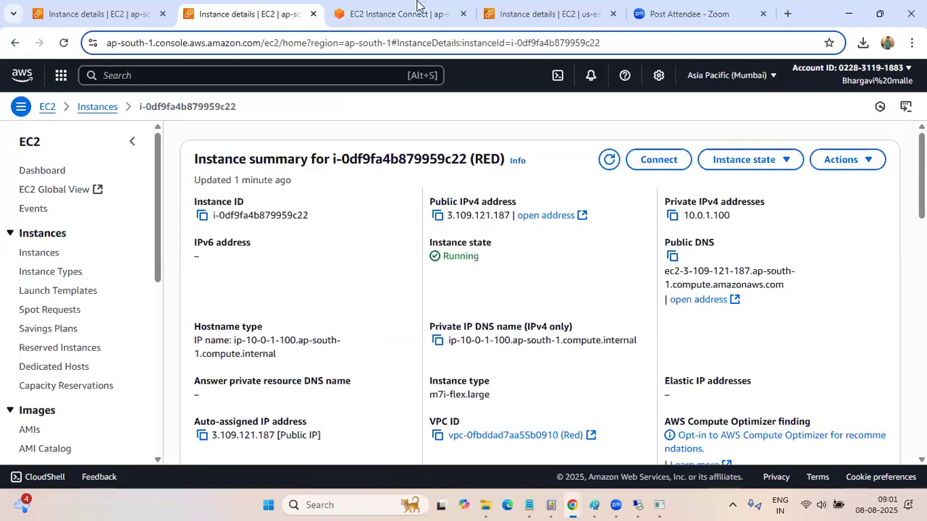
click(429, 16)
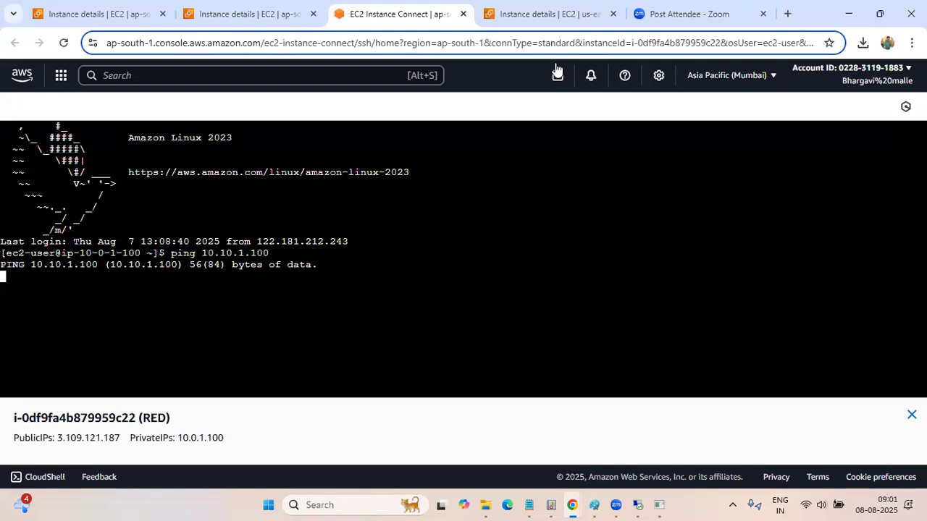
Check ohiopc's private IP on its details page against the address being pinged in the RED terminal
click(561, 10)
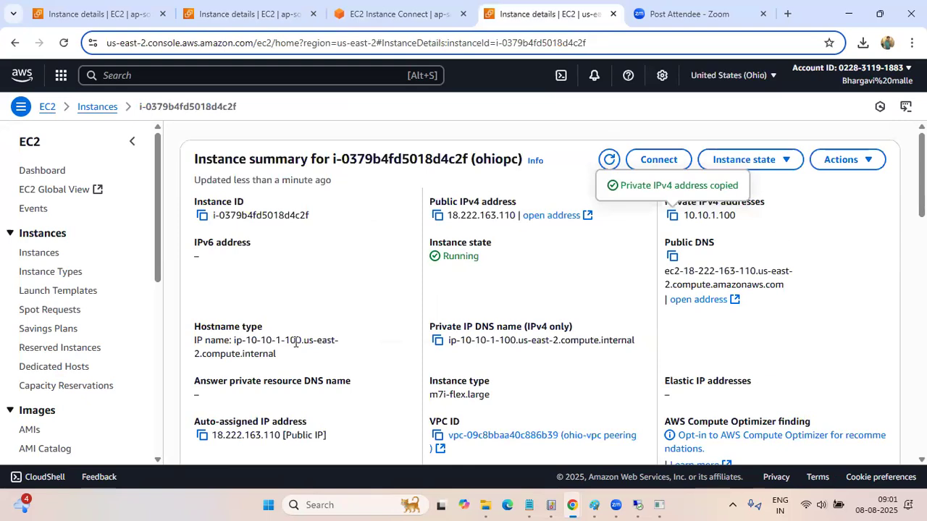
drag(300, 340, 246, 340)
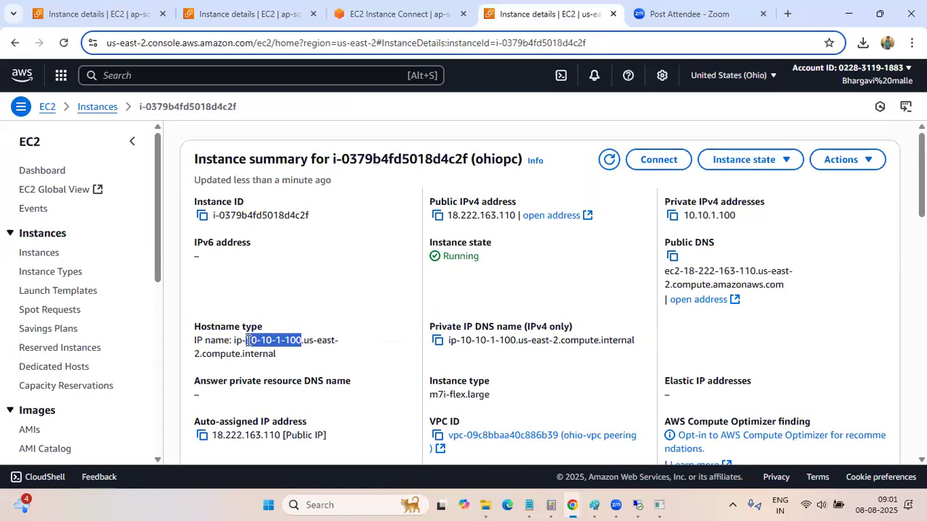
click(394, 14)
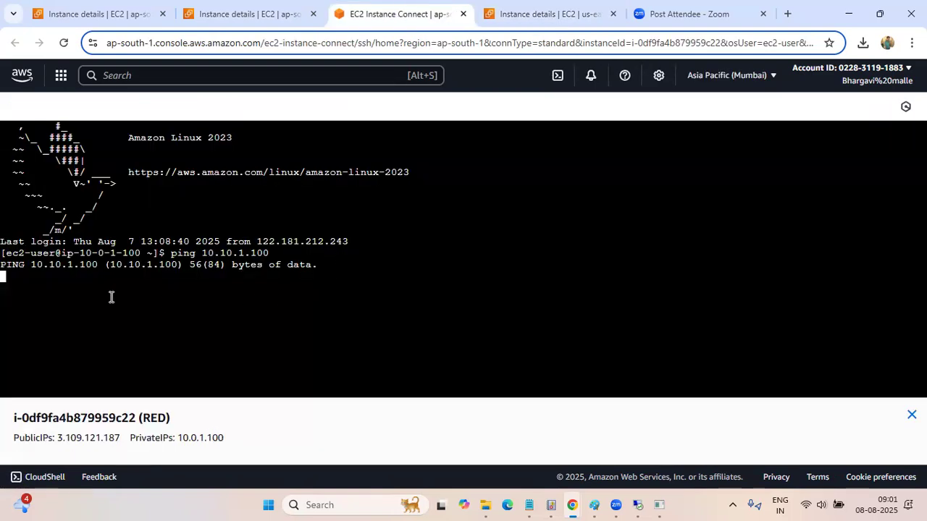
Stop the running ping to 10.10.1.100 in the RED instance's terminal
key(Return)
key(Return)
key(Return)
triple_click(339, 269)
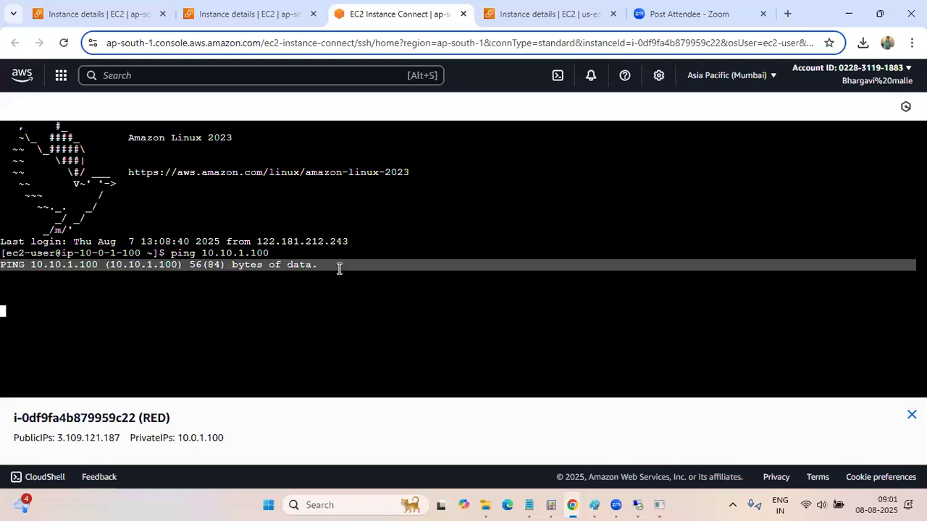
key(Return)
key(ctrl+c)
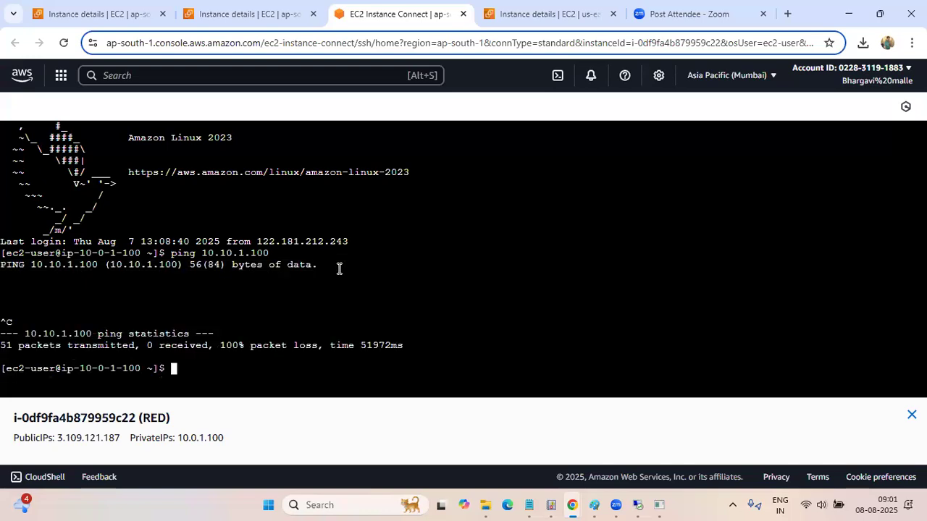
Ping ohiopc's private address 10.10.1.100 once more from the RED terminal
text(ping 10.10.1.100)
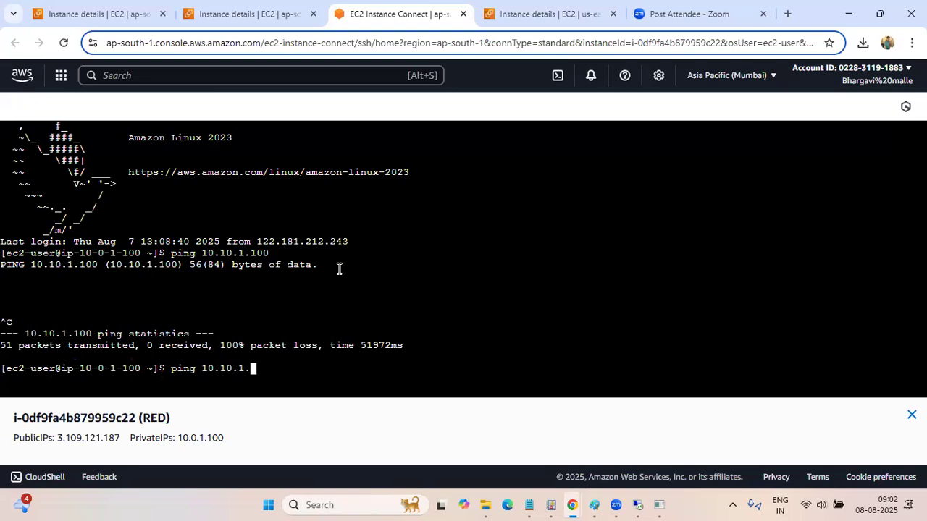
key(Return)
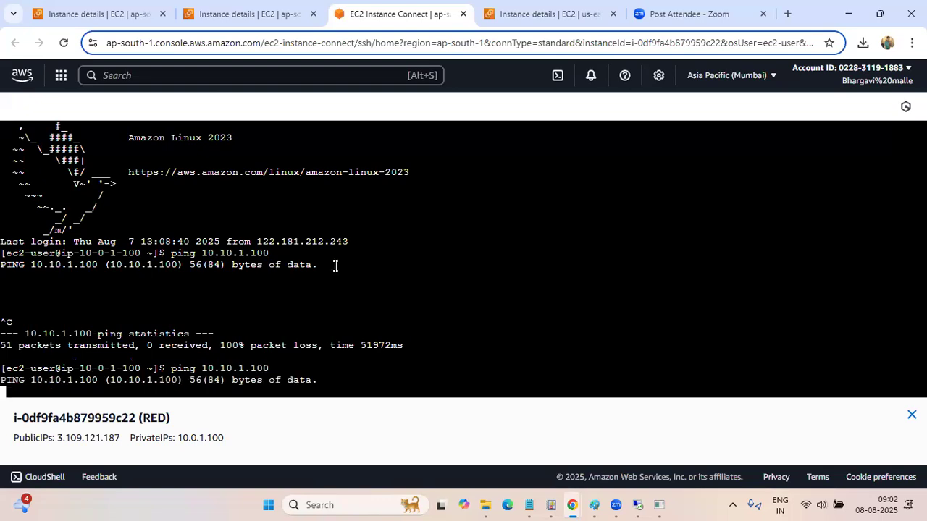
Look over the RED and ohiopc instance details pages and check the ping output in the RED terminal
click(204, 13)
scroll(374, 271, down, 2)
scroll(83, 296, down, 3)
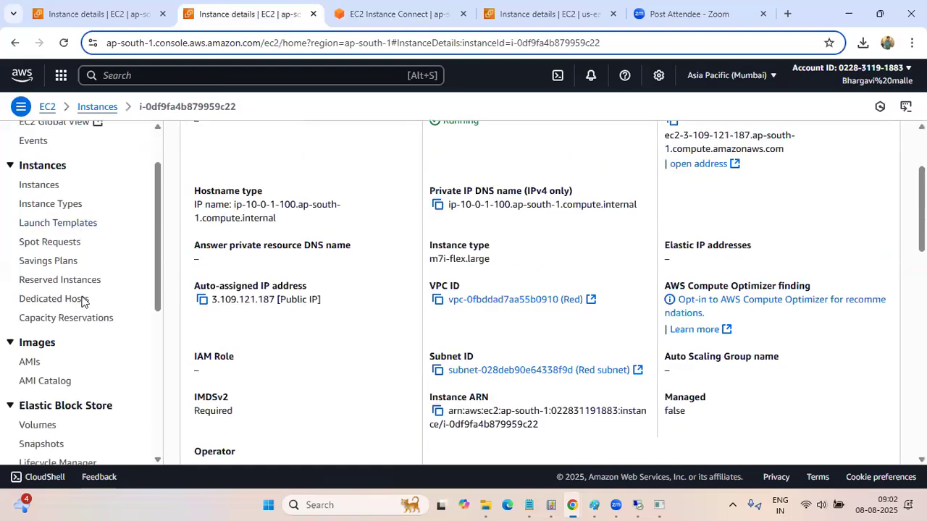
scroll(82, 301, up, 5)
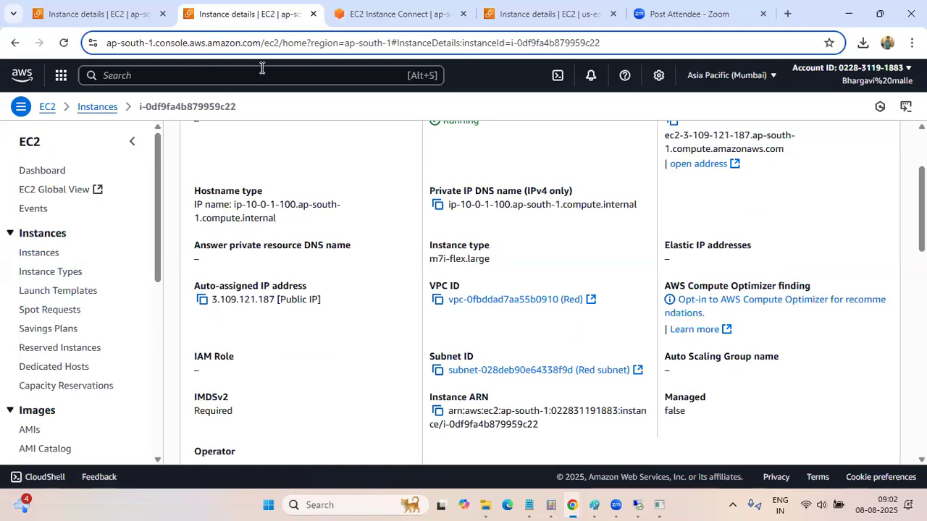
click(418, 14)
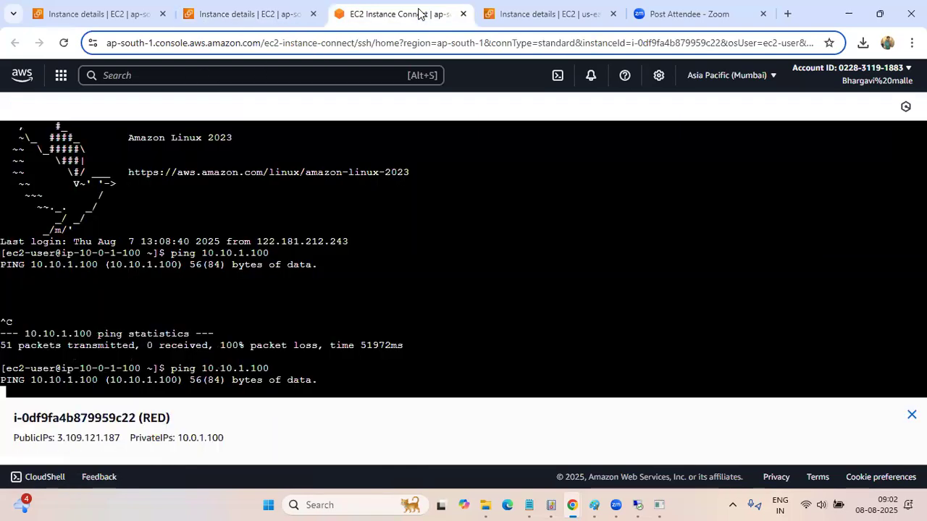
click(523, 13)
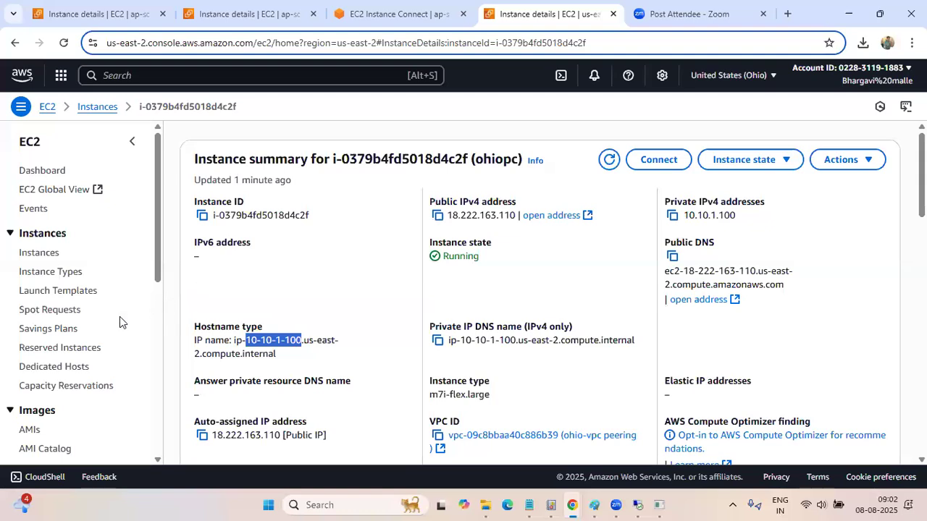
scroll(119, 316, down, 1)
scroll(119, 316, up, 1)
scroll(51, 303, down, 1)
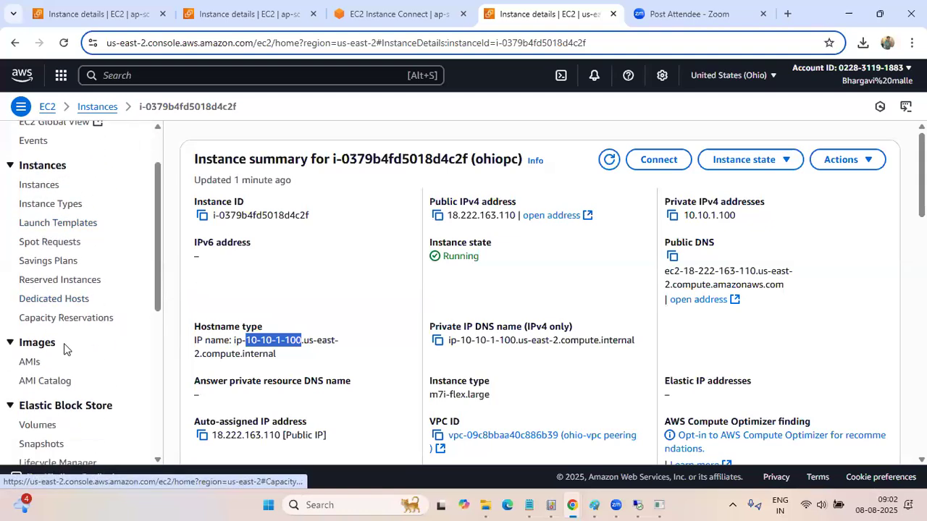
scroll(63, 344, up, 1)
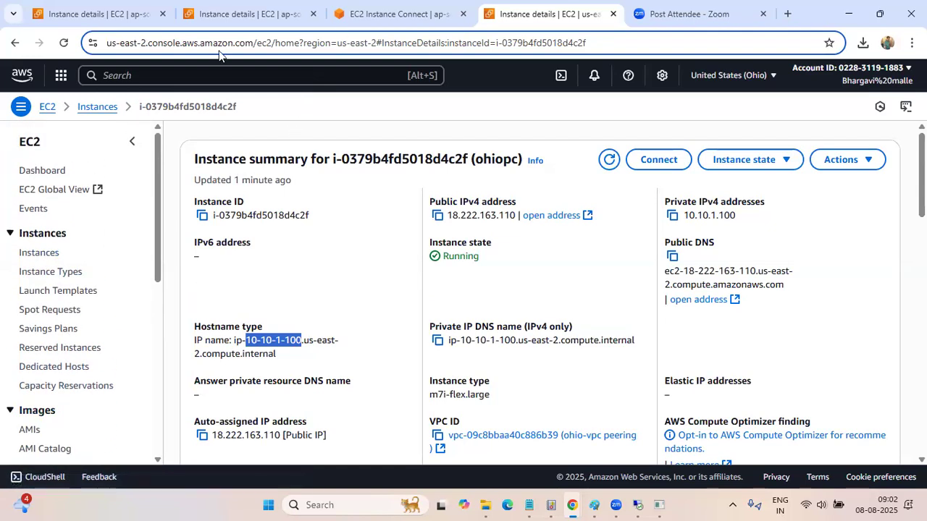
Search the AWS services for vpc and open the VPC dashboard for the Ohio region
click(140, 74)
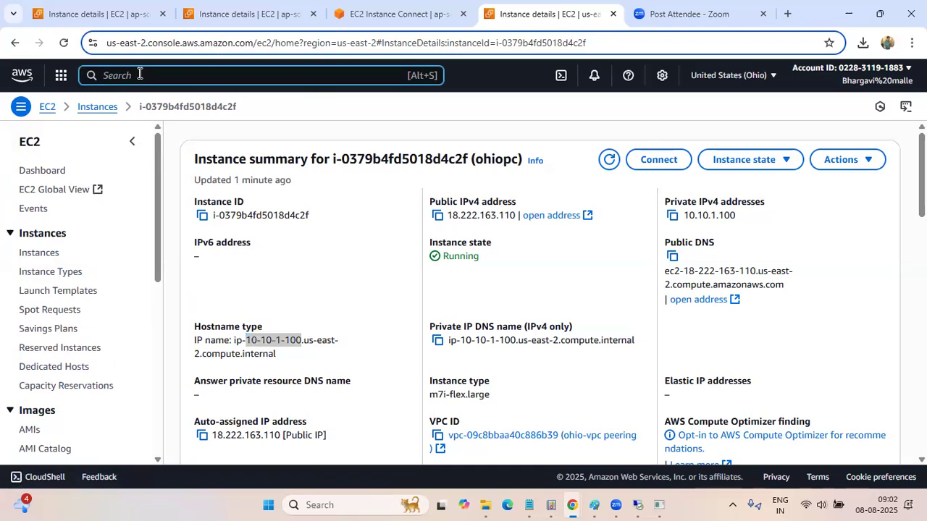
text(vpc)
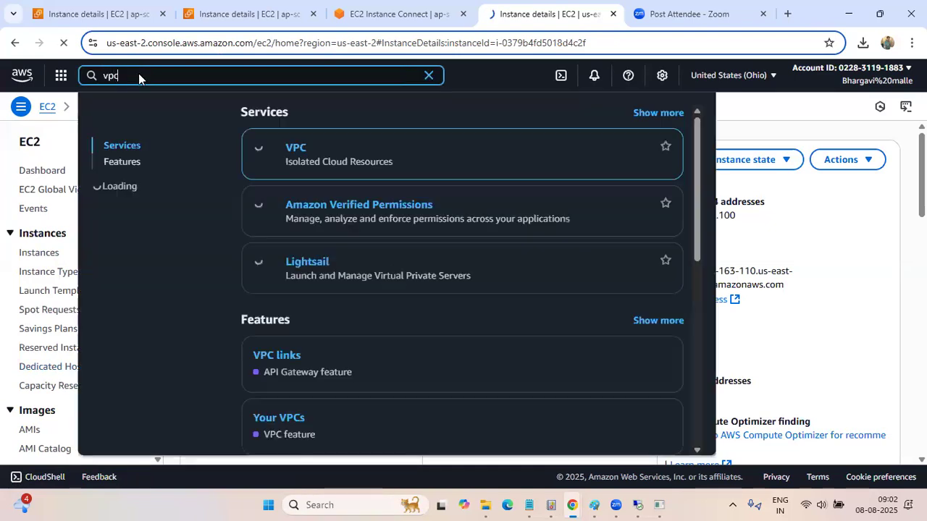
click(296, 149)
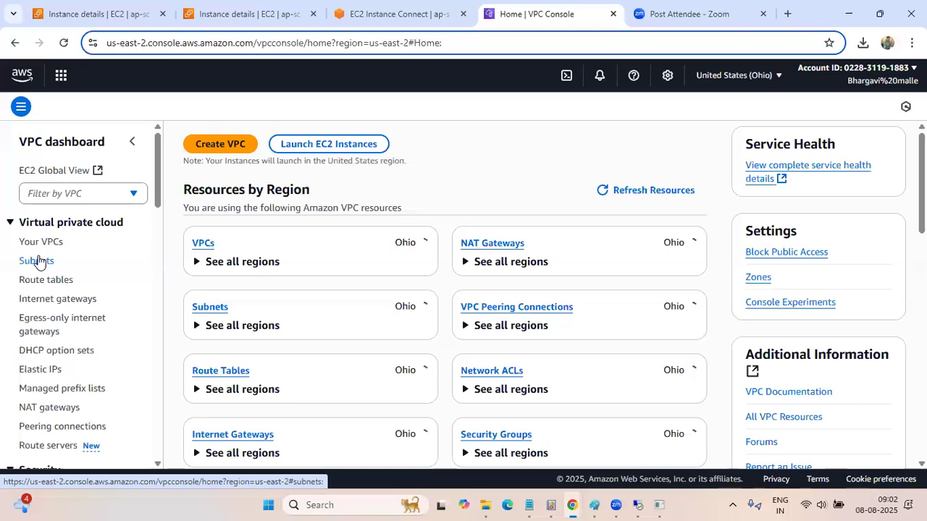
scroll(37, 261, down, 1)
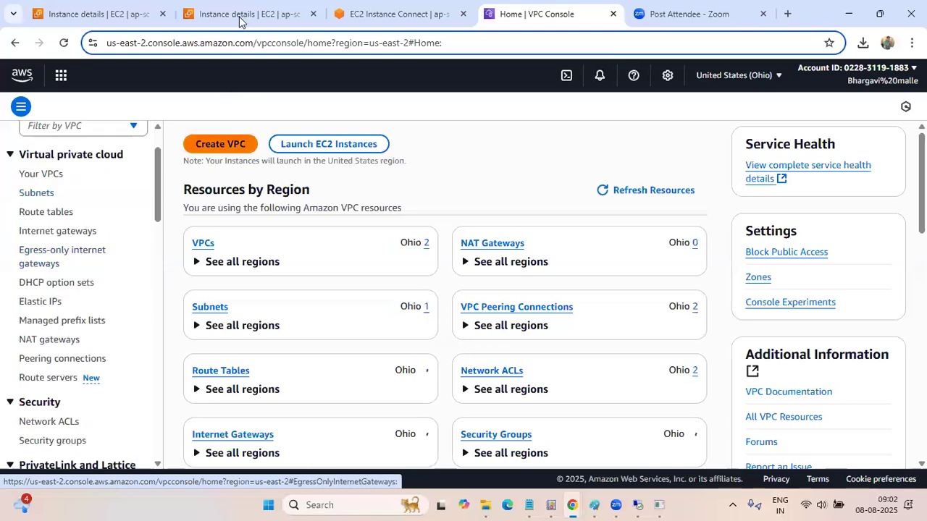
Return to the Mumbai EC2 instance list and open the Pink instance's details to read its private IPv4 address
click(239, 15)
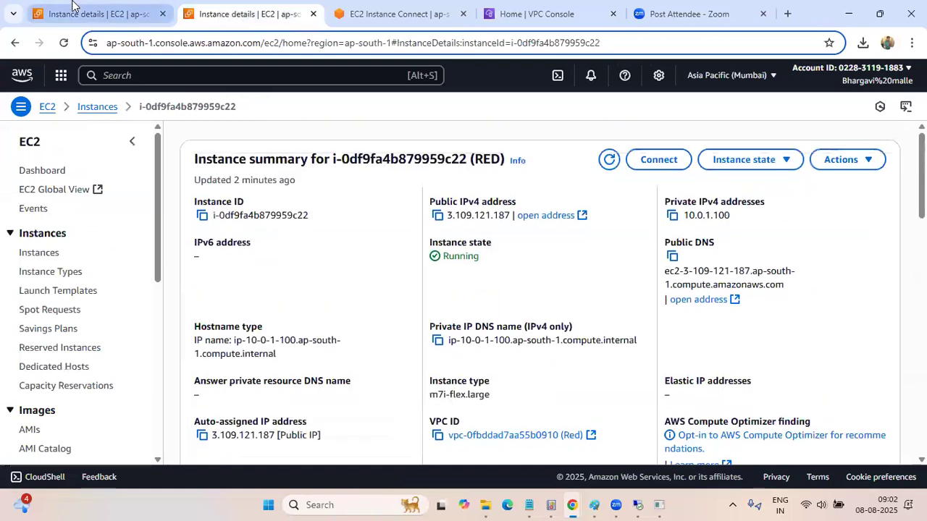
click(73, 8)
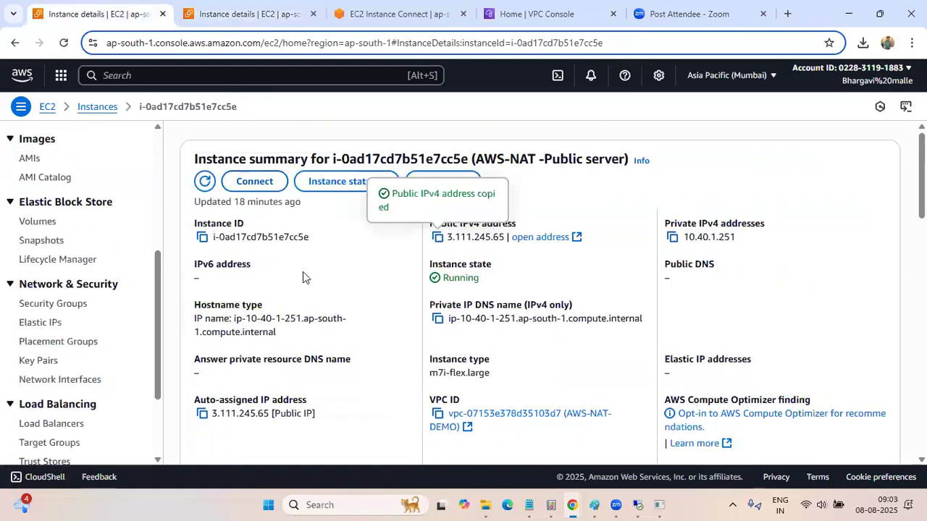
click(97, 107)
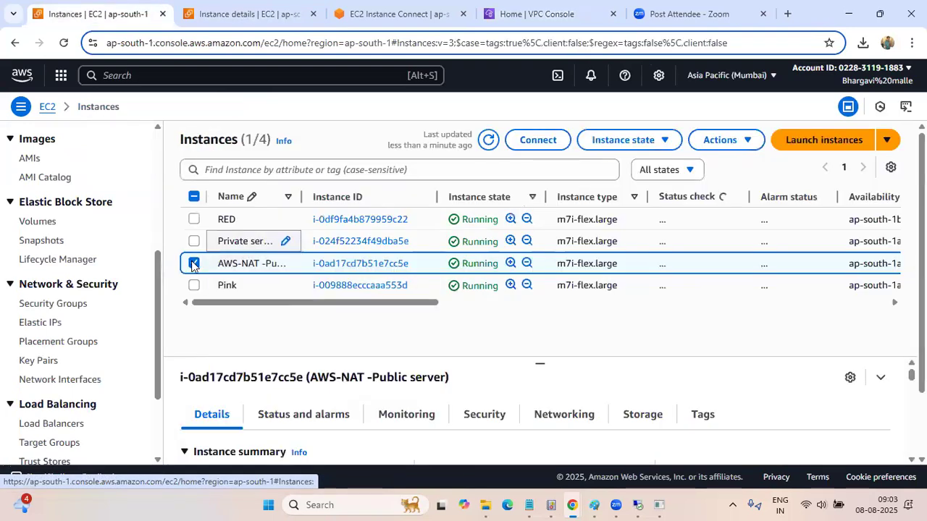
click(193, 265)
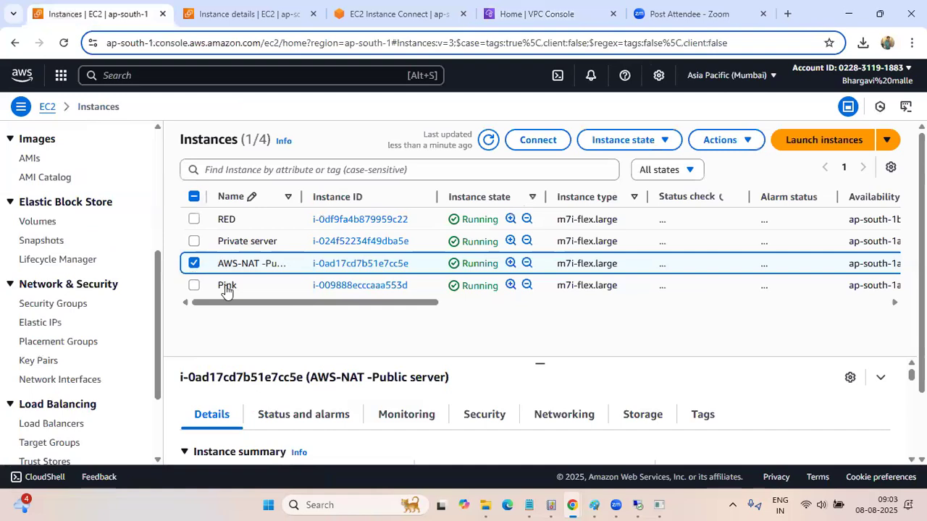
click(371, 288)
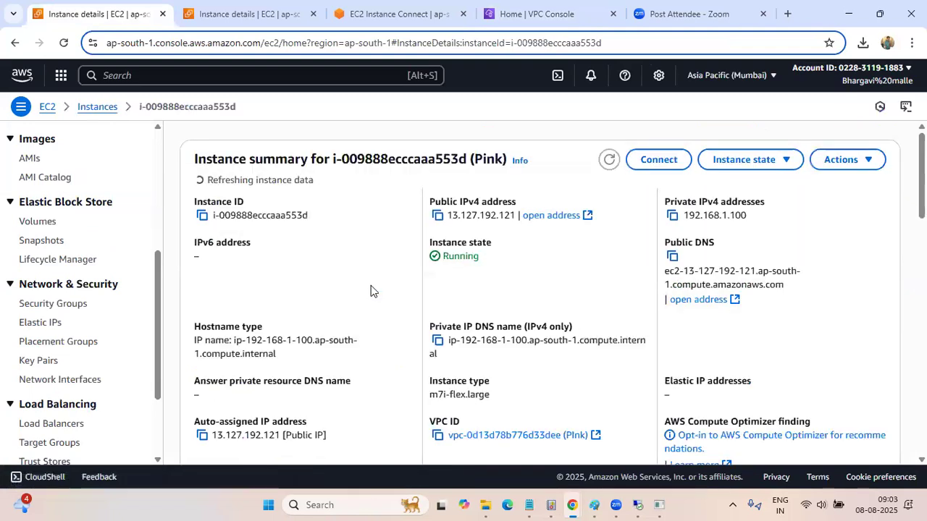
Stop the ping to ohiopc in the RED terminal and ping Pink's private address 192.168.1.100 instead, highlighting the output
click(394, 24)
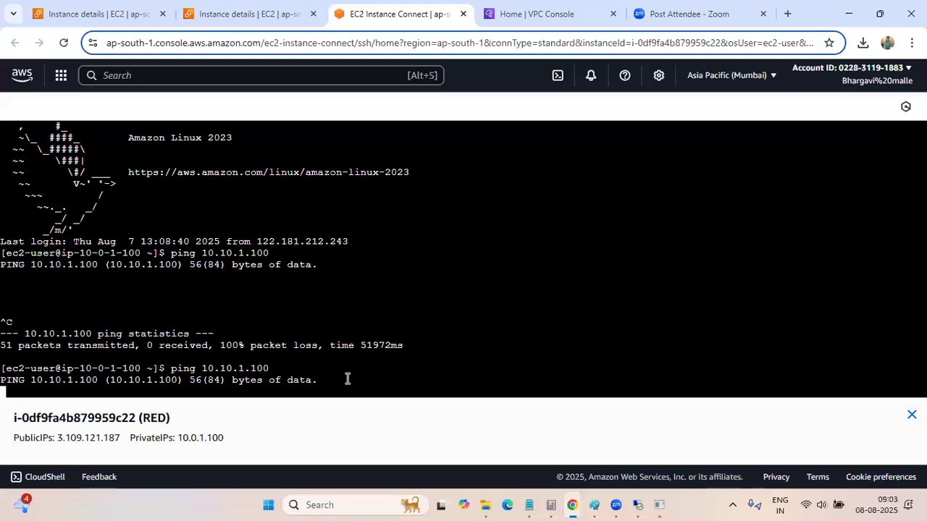
key(ctrl+c)
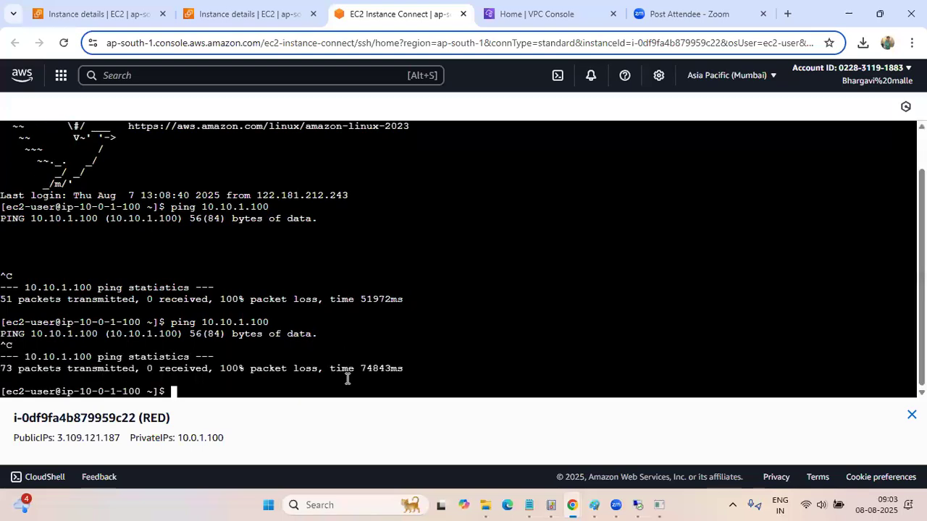
text(ping 192.168)
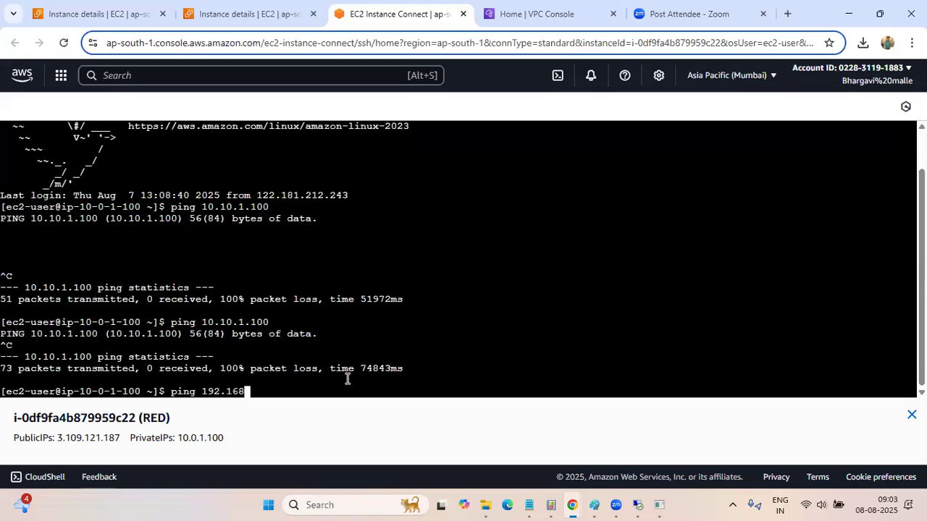
text(.1.10)
text(0)
key(Return)
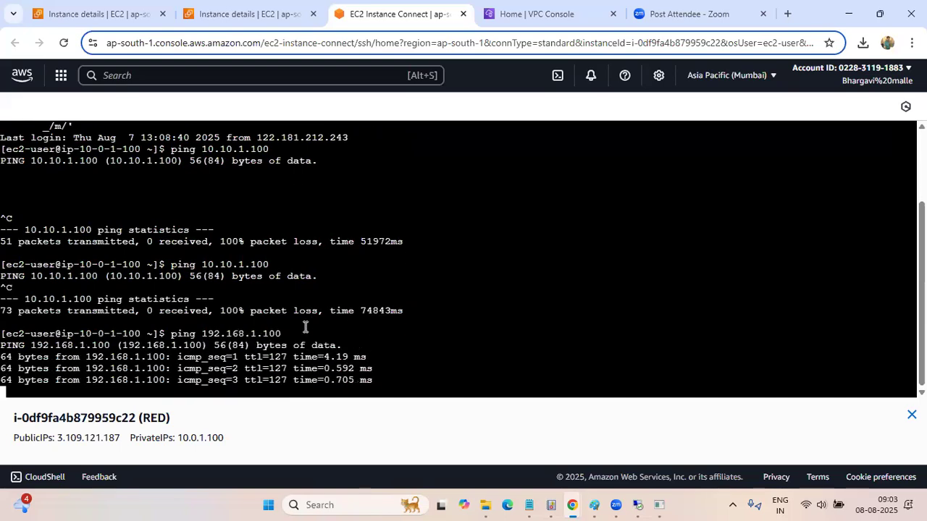
drag(7, 321, 376, 380)
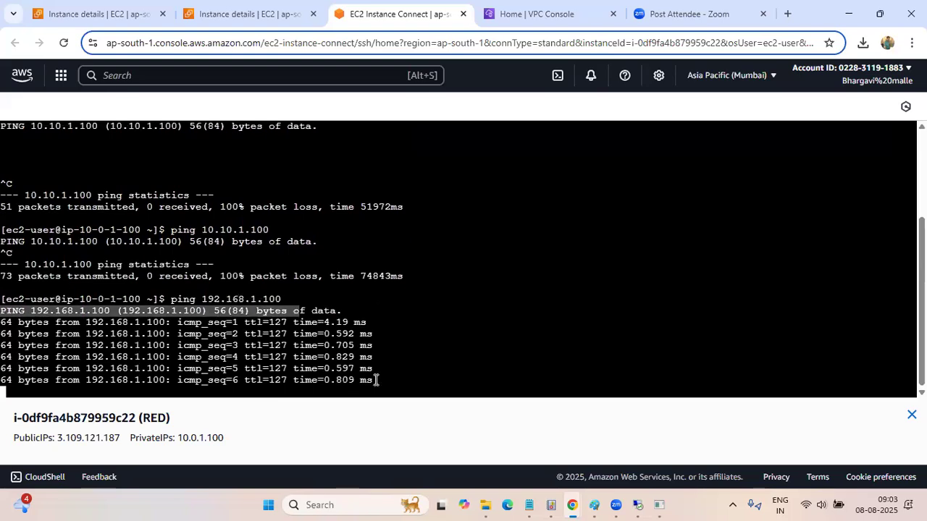
drag(13, 298, 378, 369)
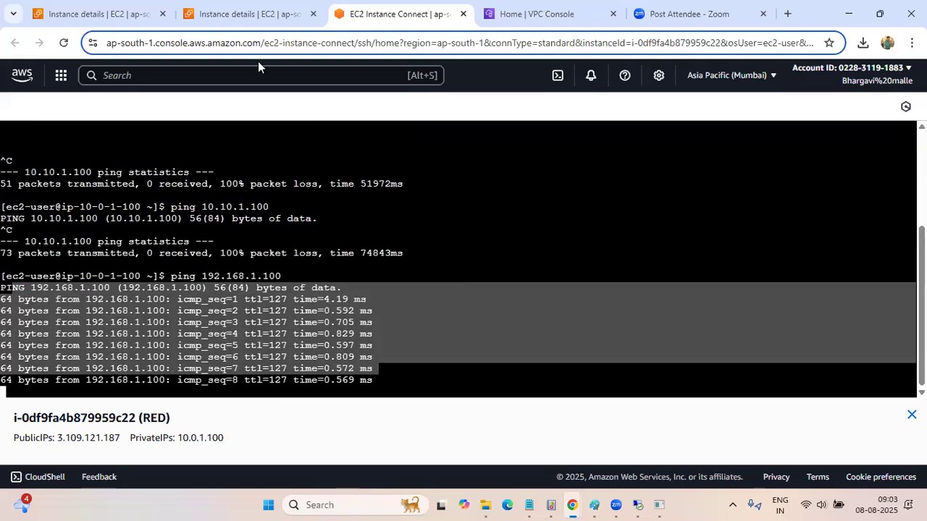
Replace the RED details page with the Pink instance's details, opened from Mumbai's running instances, to check its private IPv4 address
click(244, 11)
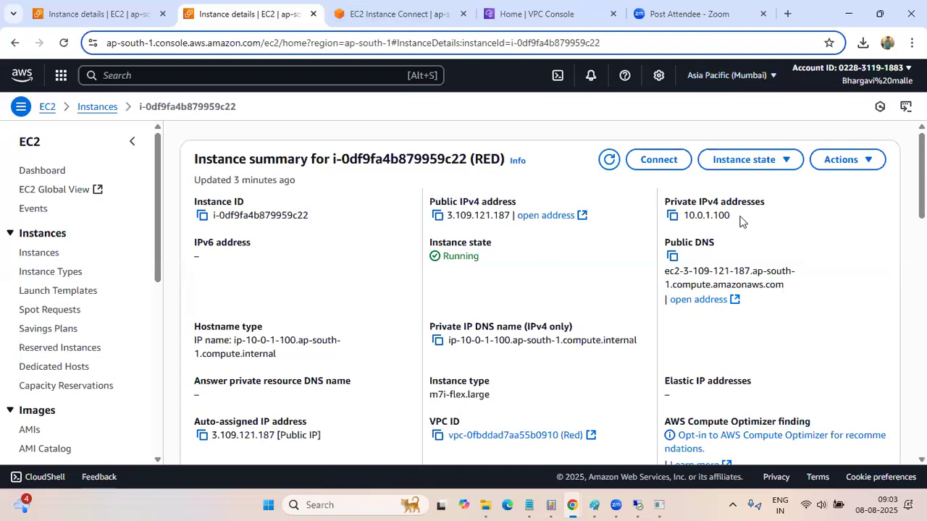
click(36, 171)
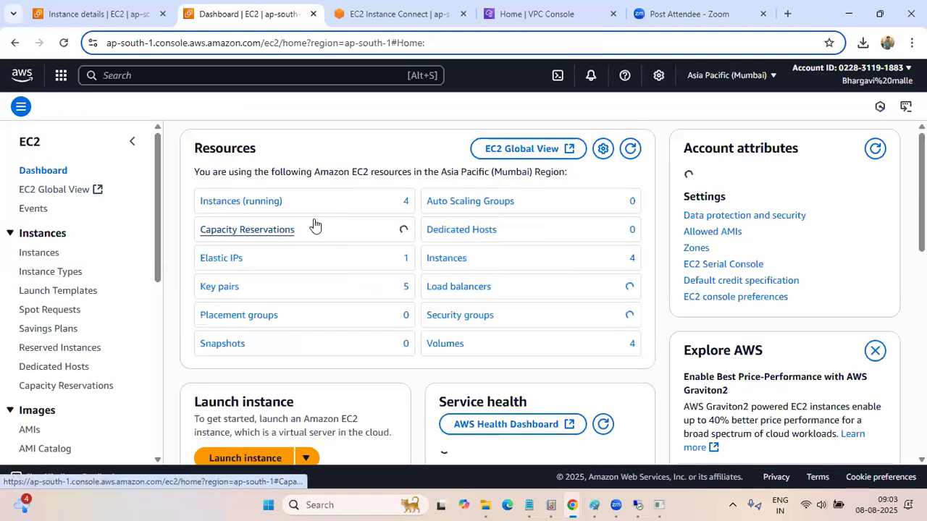
click(242, 202)
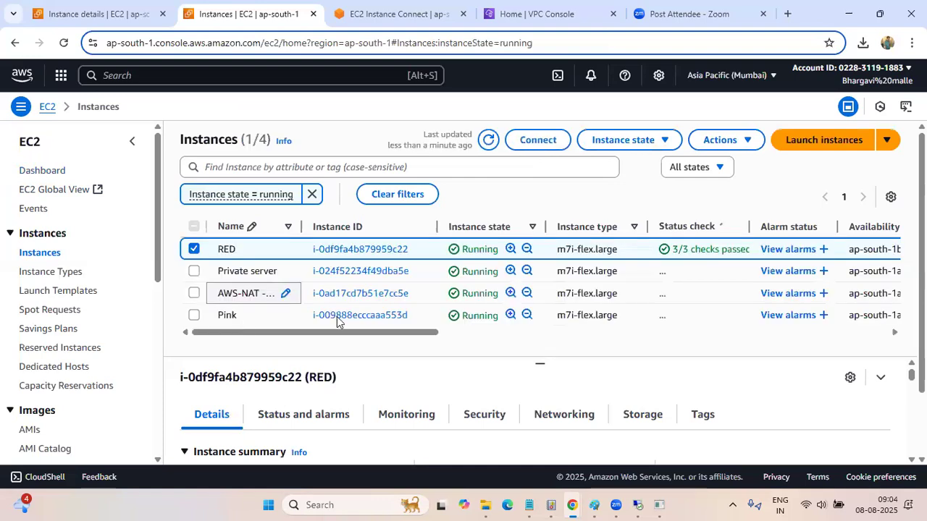
click(337, 317)
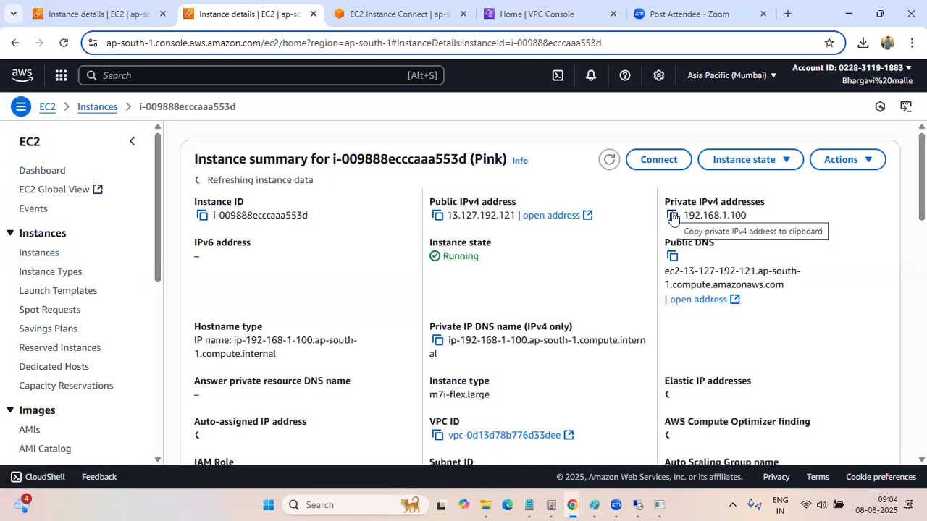
Review the ping to Pink in the RED terminal and highlight the source instance's private IP in the prompt
key(ctrl+Tab)
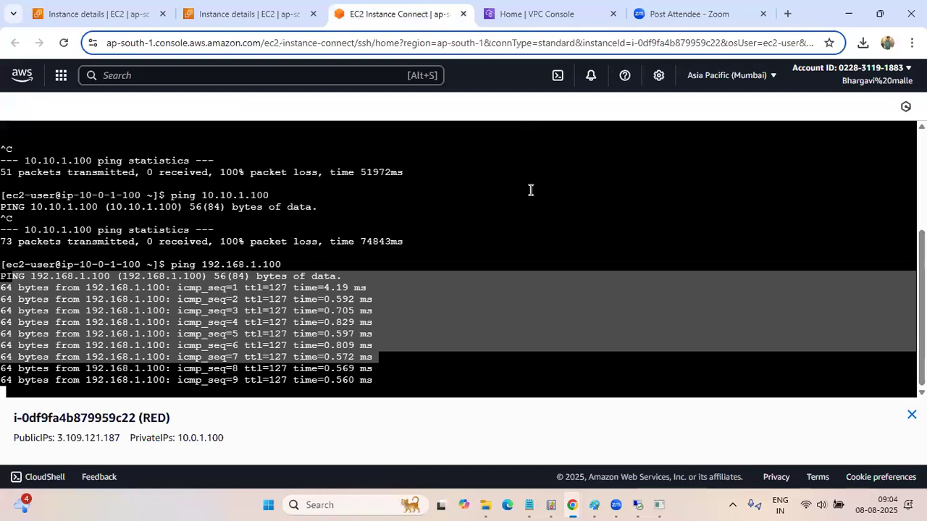
scroll(529, 191, down, 2)
scroll(530, 189, up, 3)
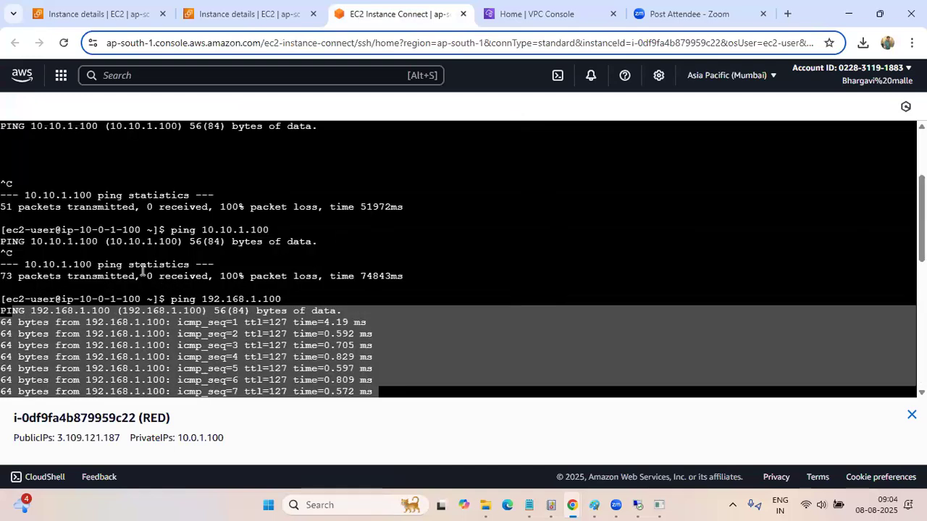
drag(136, 299, 88, 299)
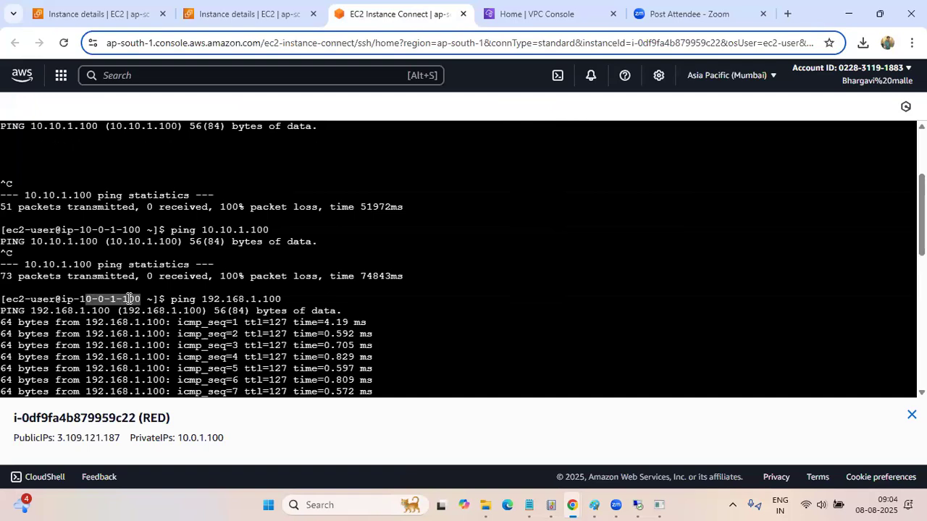
Open EC2 in the Ohio region and display the ohiopc instance's details to check its private IPv4 address
click(543, 14)
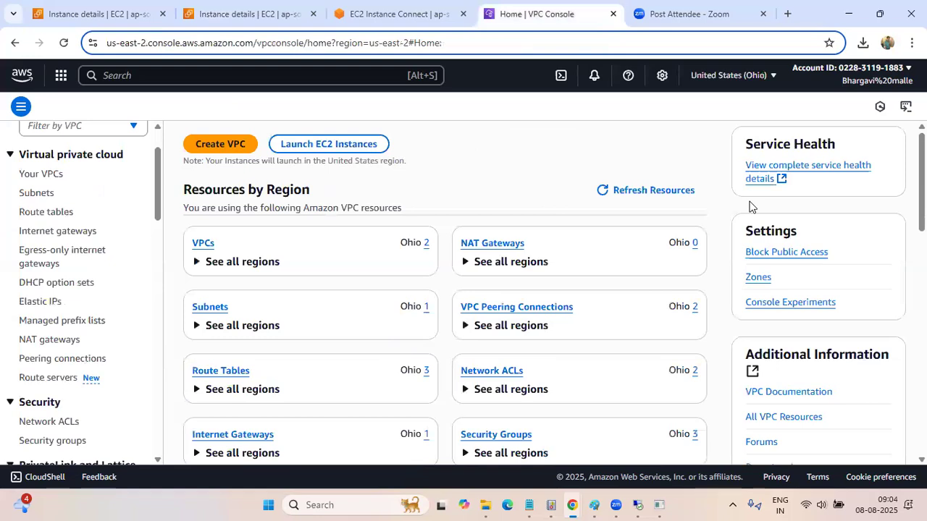
click(187, 74)
text(e)
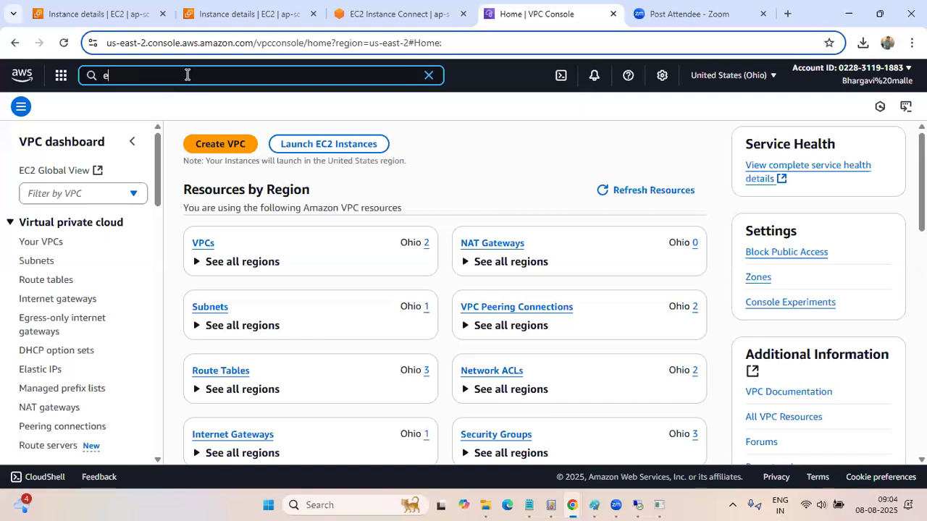
text(c2)
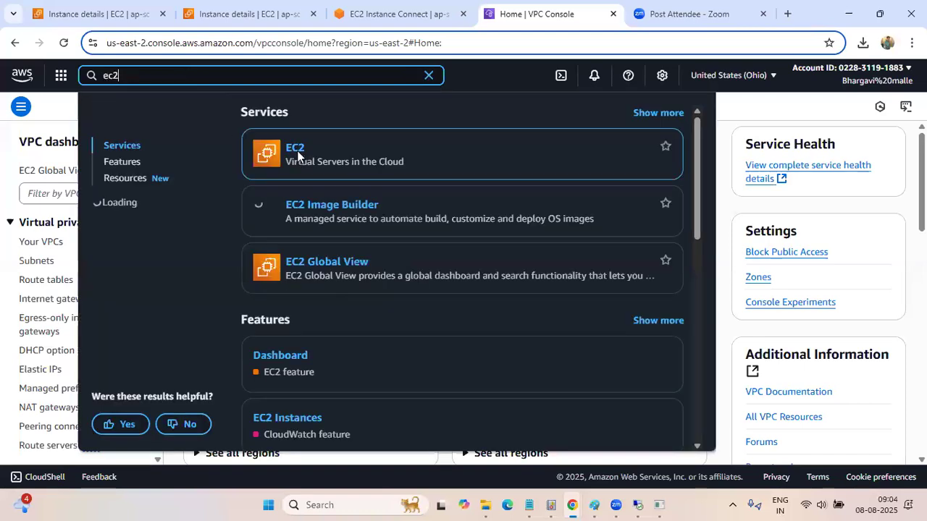
click(297, 155)
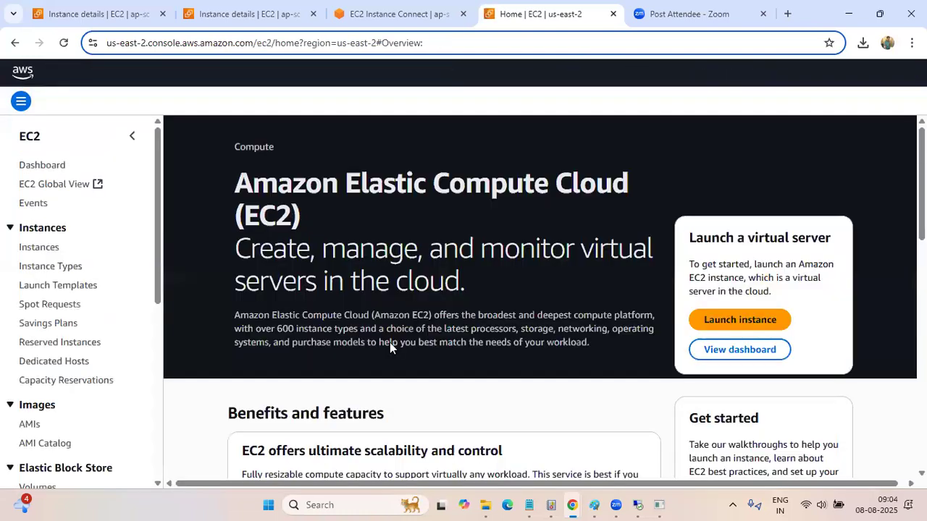
scroll(390, 342, down, 4)
click(40, 248)
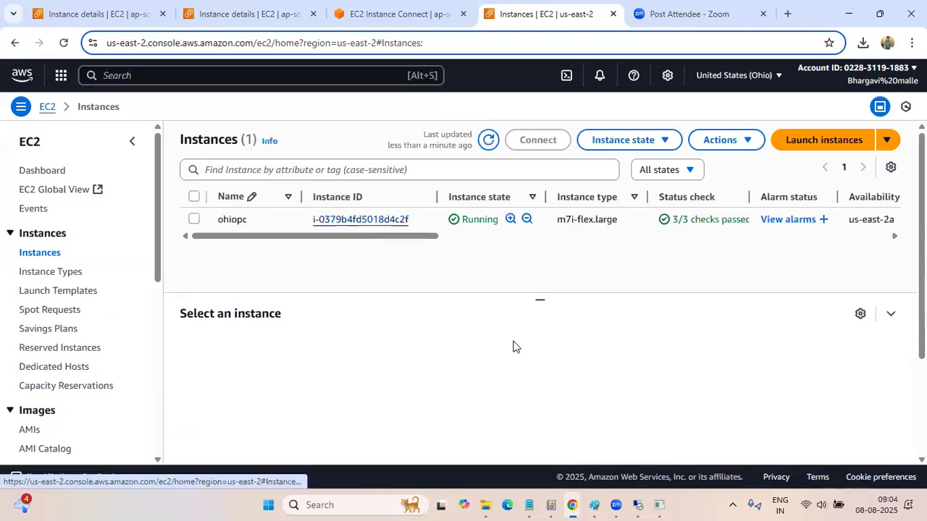
click(361, 220)
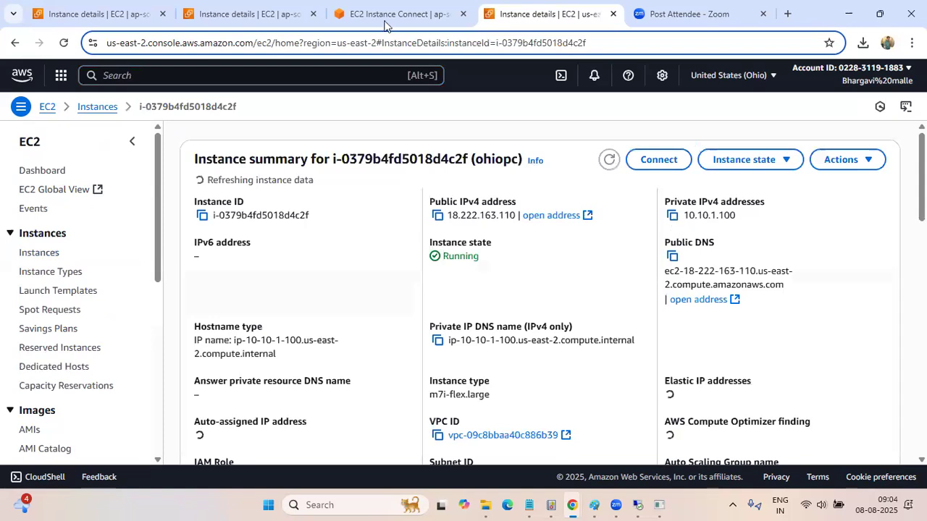
Review the ping to Pink in the RED terminal and look over Mumbai's instance list and the Pink instance's details
key(ctrl+shift+Tab)
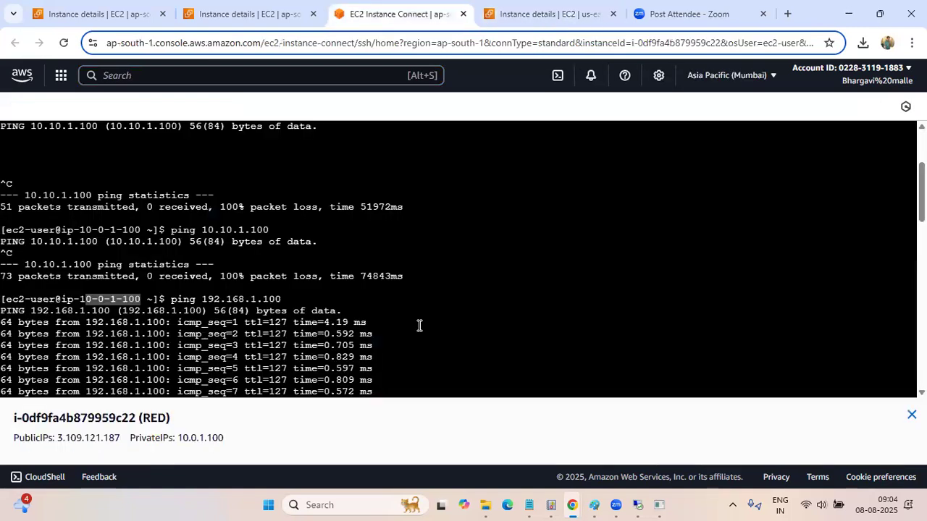
scroll(418, 326, down, 4)
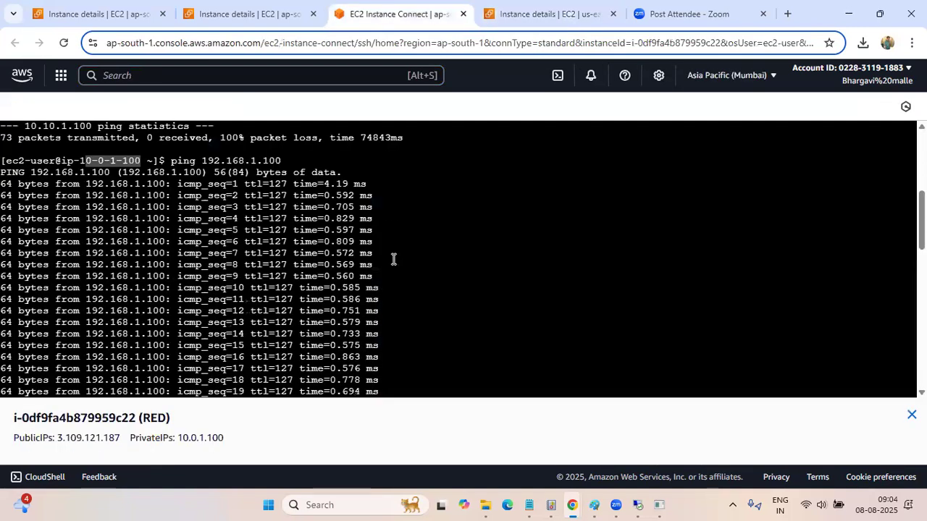
click(232, 22)
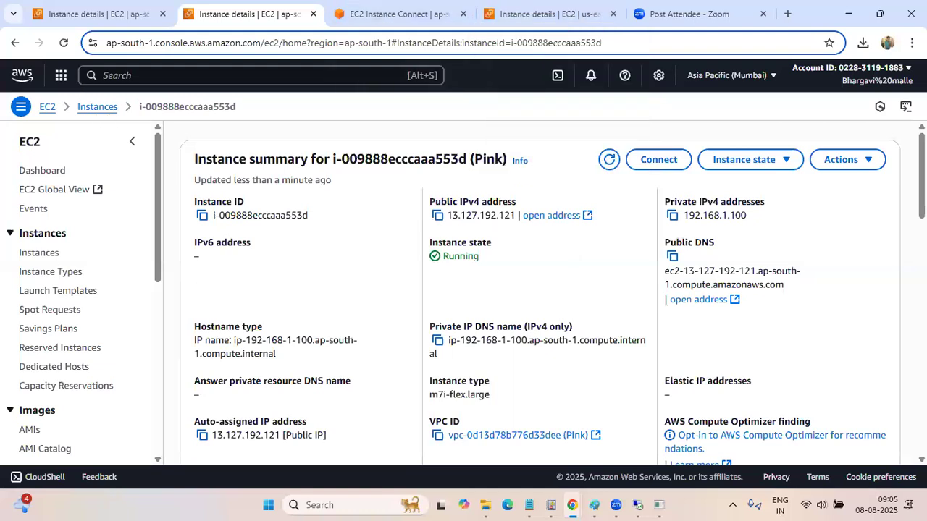
click(97, 107)
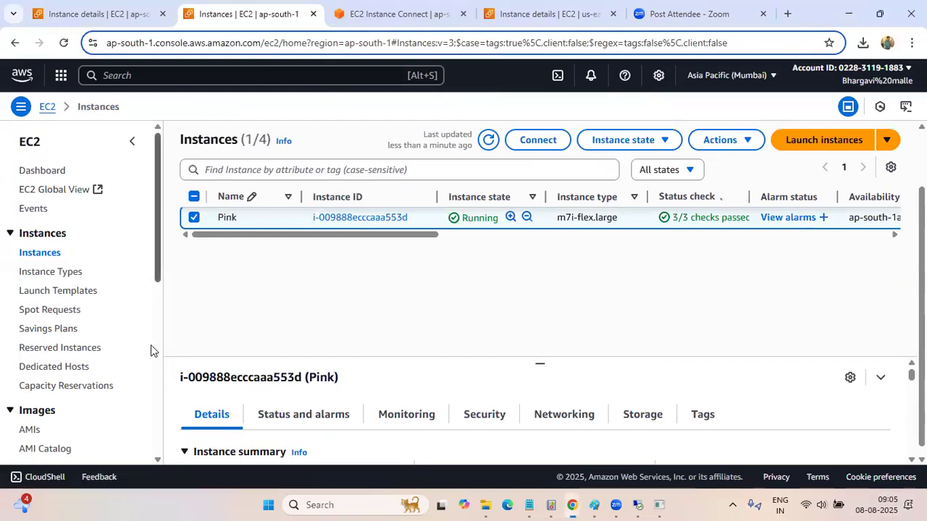
scroll(151, 327, down, 4)
scroll(114, 302, up, 4)
click(92, 15)
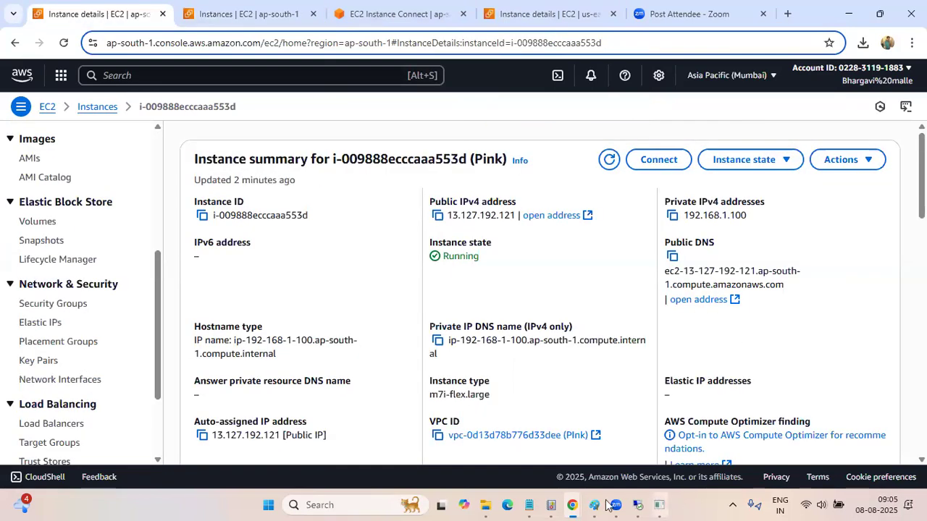
Switch to the Paint drawing of the Mumbai VPC, look it over, and replace it with a blank canvas without saving
mouse_move(593, 505)
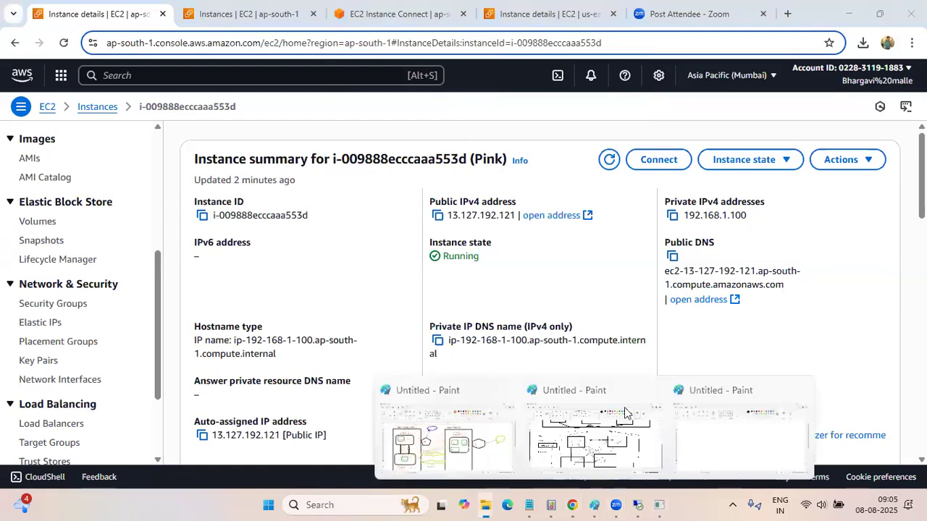
click(611, 446)
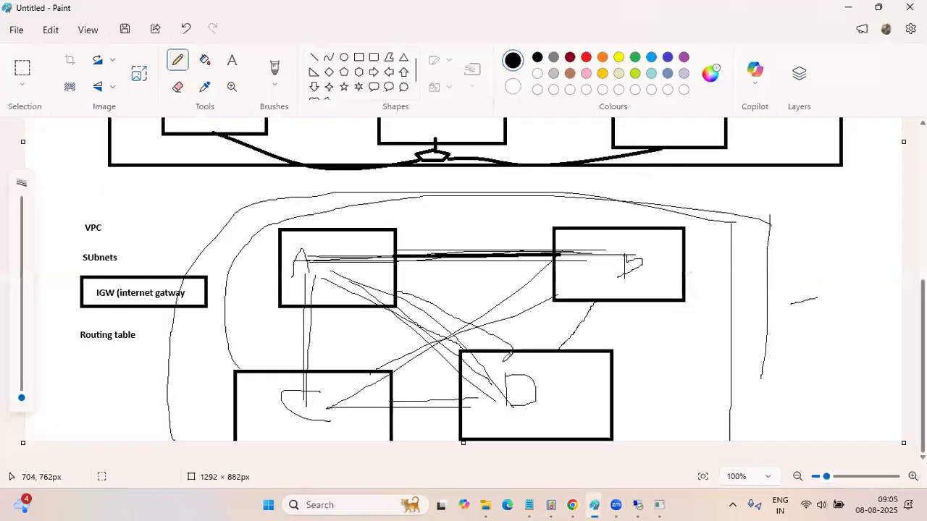
scroll(507, 355, up, 5)
scroll(507, 355, down, 5)
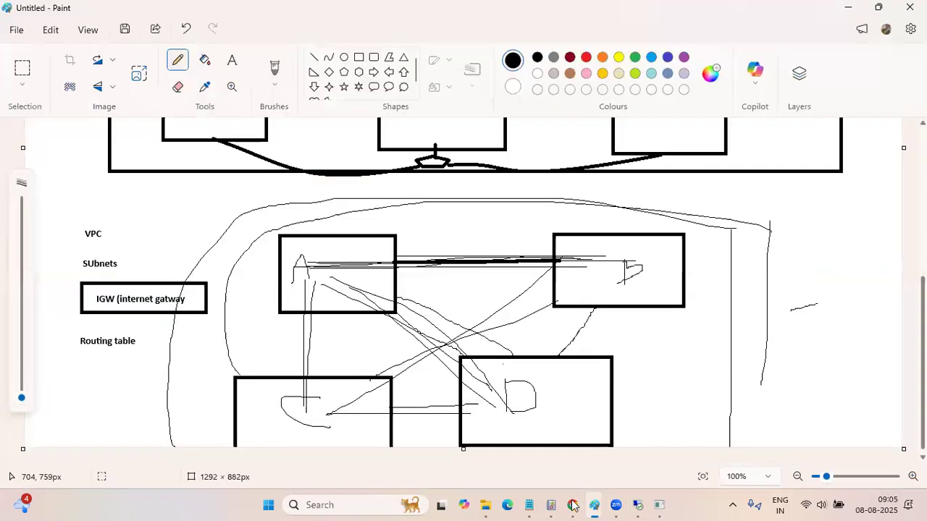
mouse_move(638, 504)
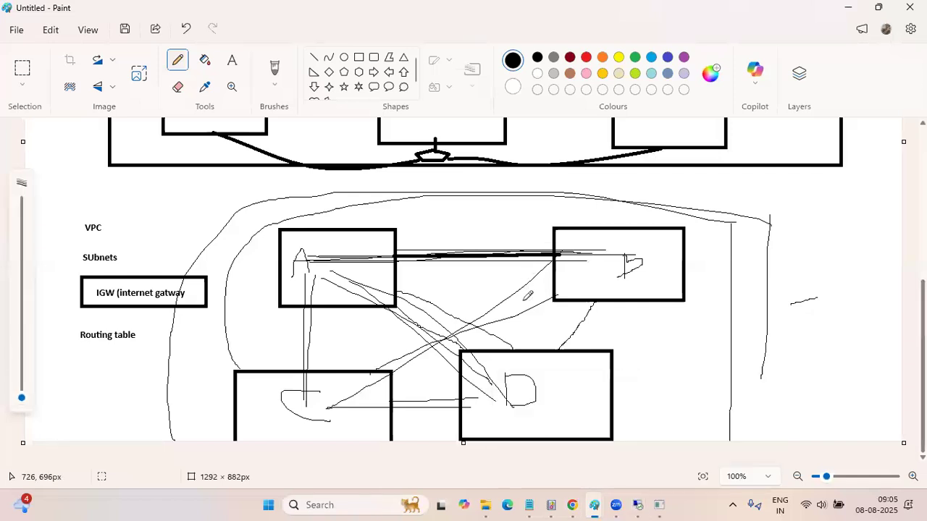
scroll(528, 295, up, 5)
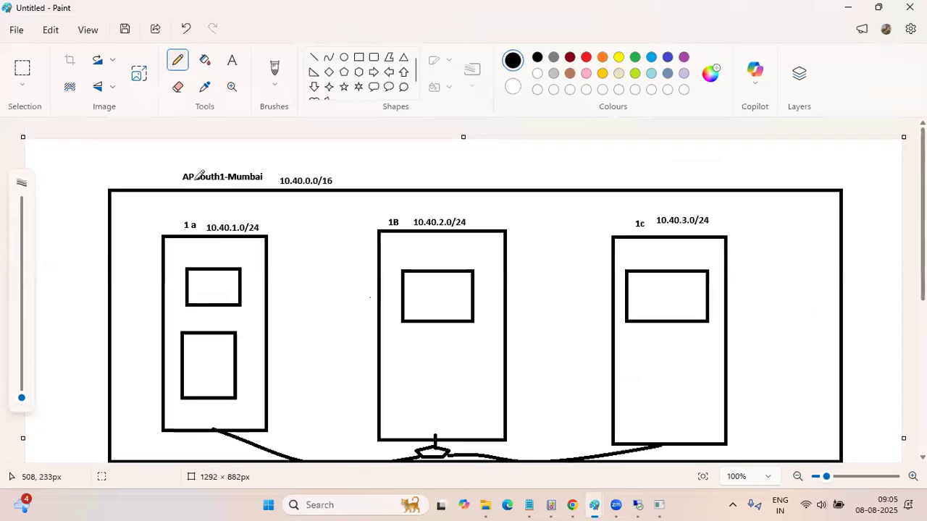
scroll(196, 174, down, 5)
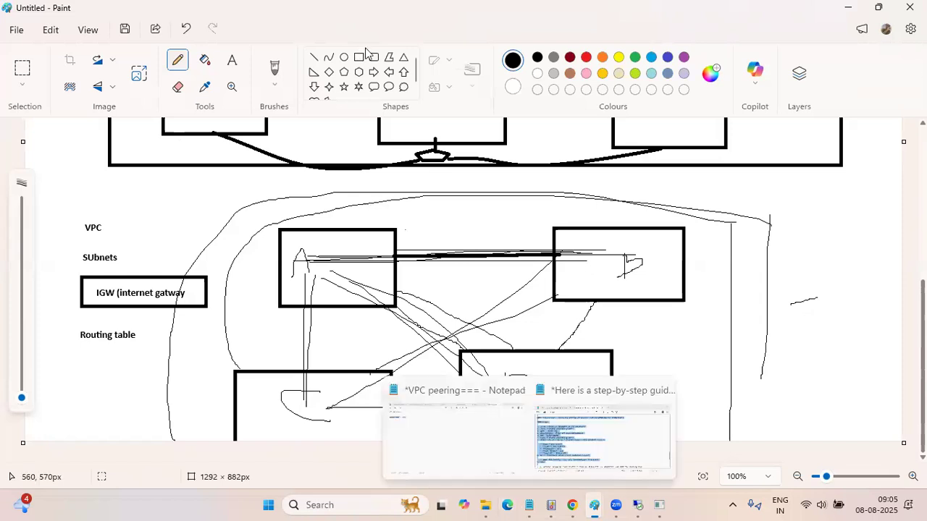
click(15, 34)
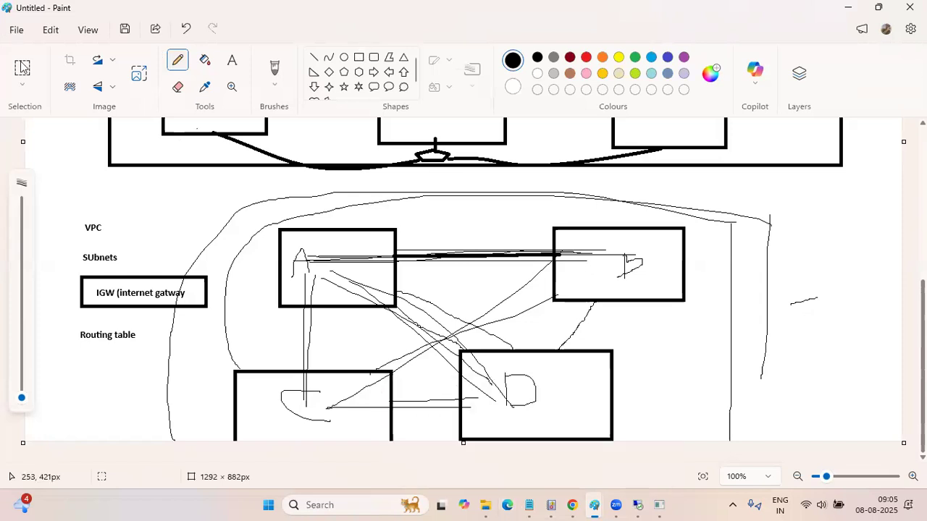
click(36, 62)
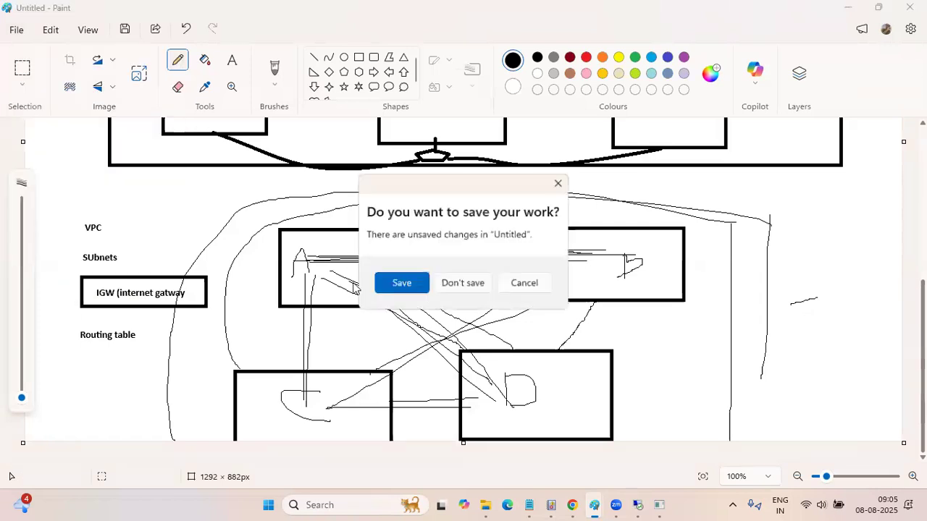
click(471, 286)
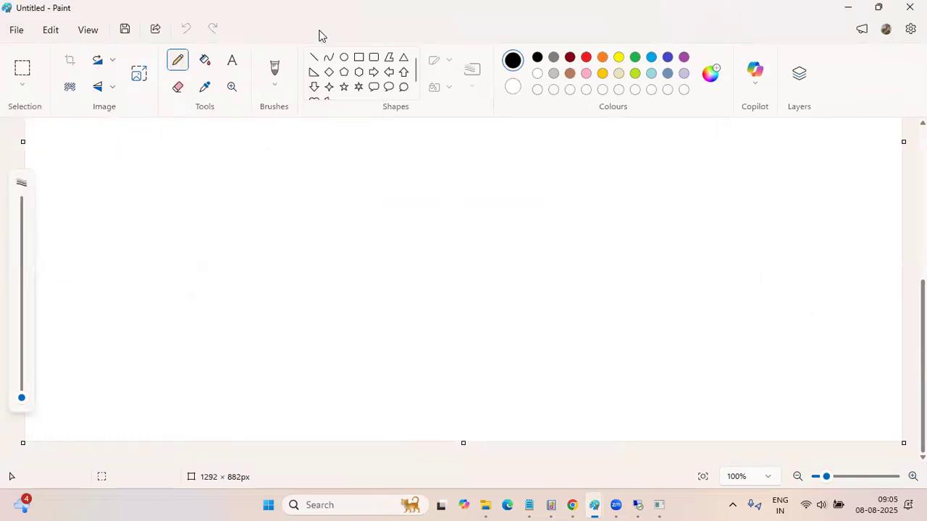
Draw two large upright black rectangles side by side, the first about 257 × 397 px
click(359, 58)
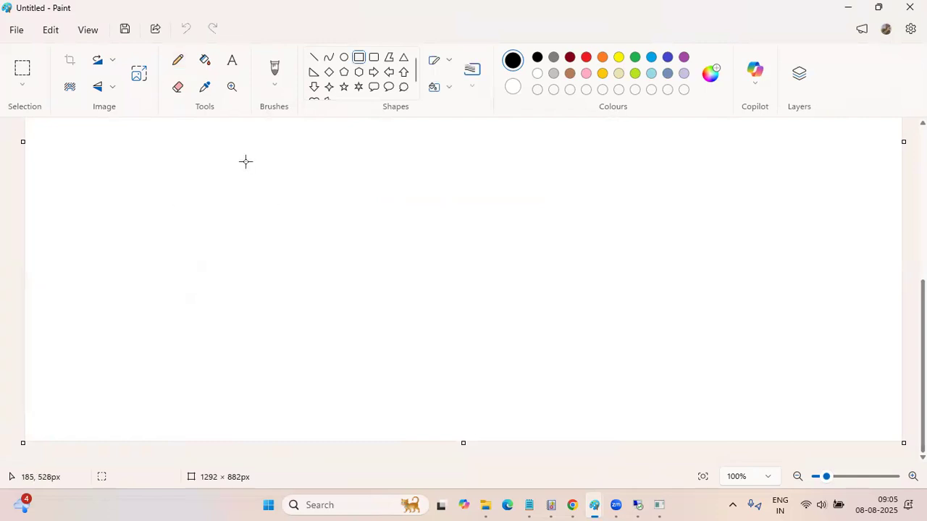
drag(195, 158, 370, 427)
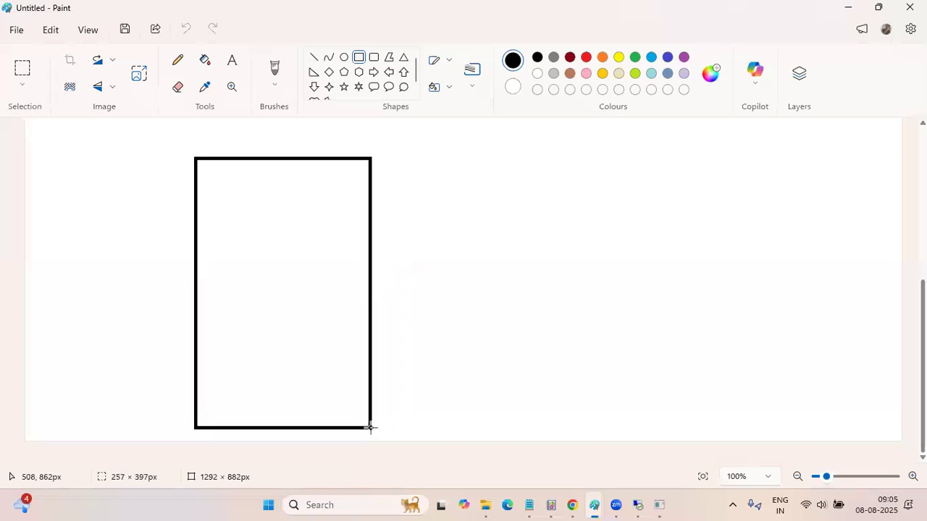
drag(486, 168, 505, 370)
mouse_move(638, 391)
mouse_down()
mouse_move(693, 391)
mouse_move(663, 407)
mouse_up()
Draw three small rectangles in a column beside the second large rectangle, the lowest about 142 × 69 px
click(764, 205)
drag(750, 165, 831, 208)
drag(762, 253, 851, 308)
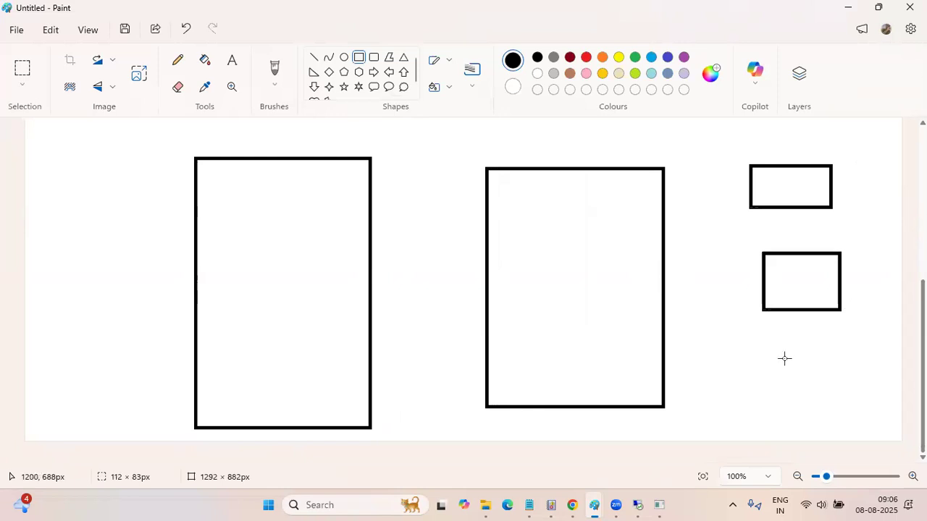
drag(783, 358, 880, 405)
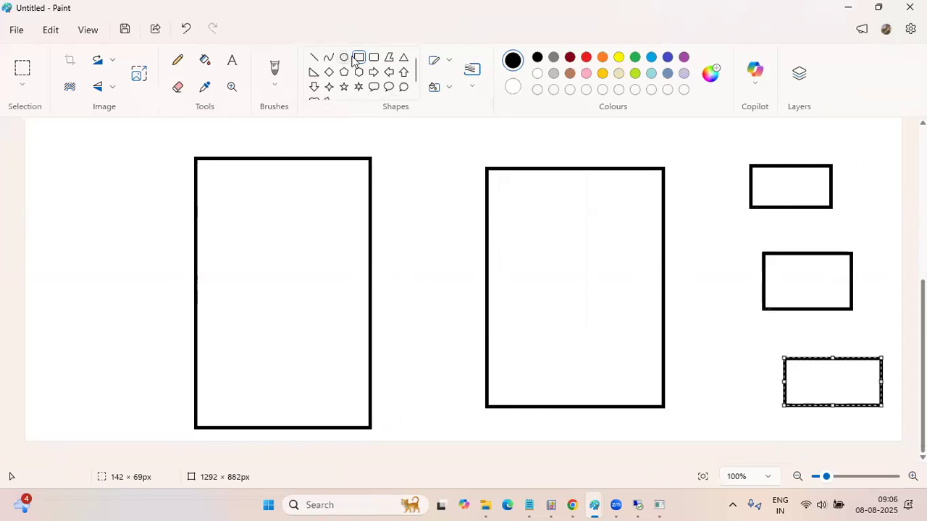
Draw four rounded rectangles in two rows inside the second large rectangle, the first about 74 × 57 px
click(373, 58)
drag(506, 201, 558, 240)
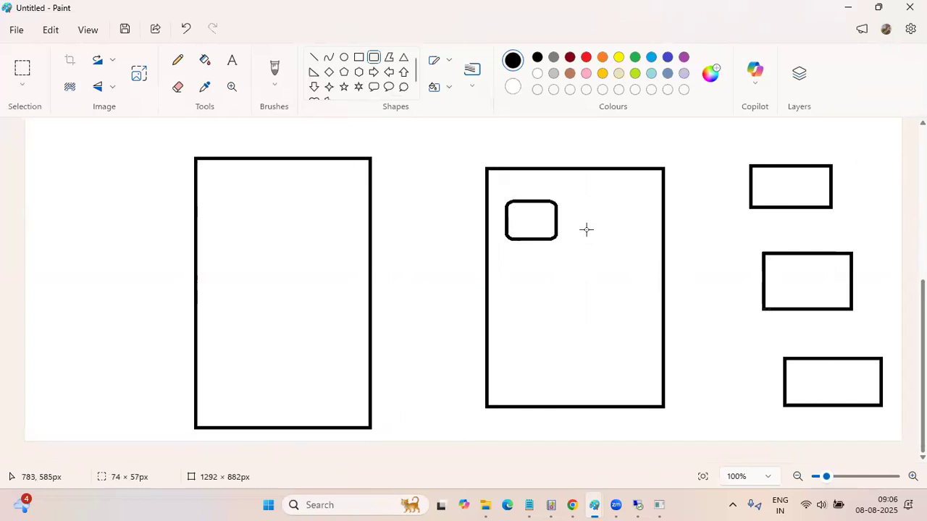
drag(586, 201, 635, 246)
drag(515, 284, 568, 317)
drag(598, 281, 650, 321)
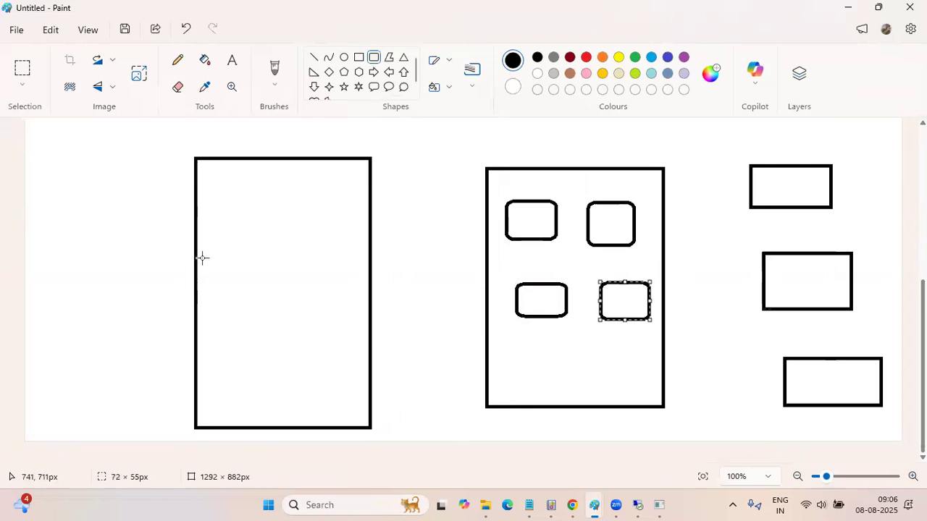
Draw three rounded rectangles inside the first large rectangle, two above and one about 114 × 35 px below
drag(214, 182, 258, 222)
drag(284, 193, 351, 226)
drag(239, 278, 319, 303)
Add the bold Calibri 11 text label "office" above the first large rectangle
click(232, 61)
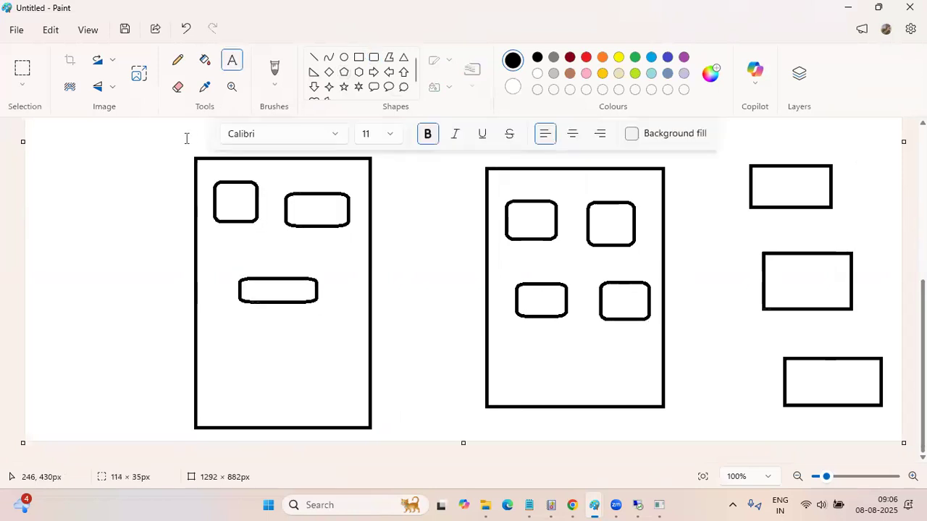
drag(168, 139, 227, 165)
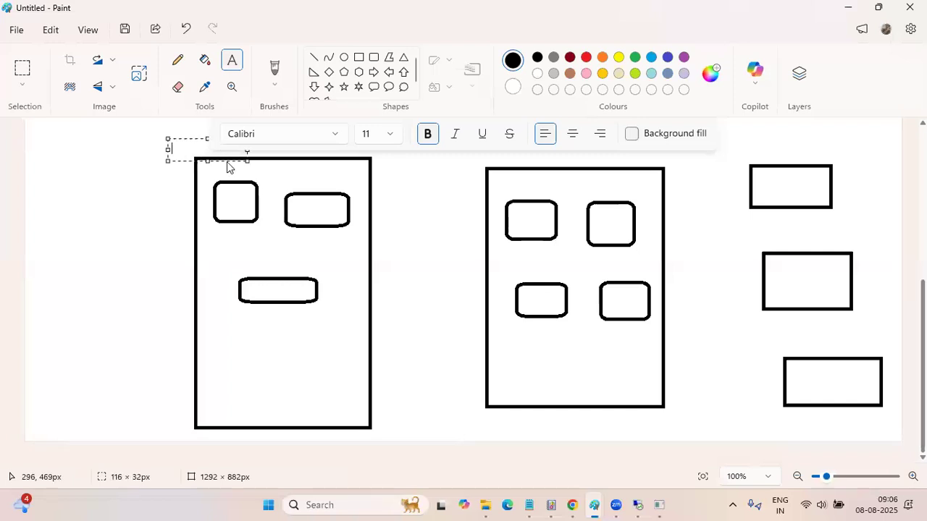
text(office)
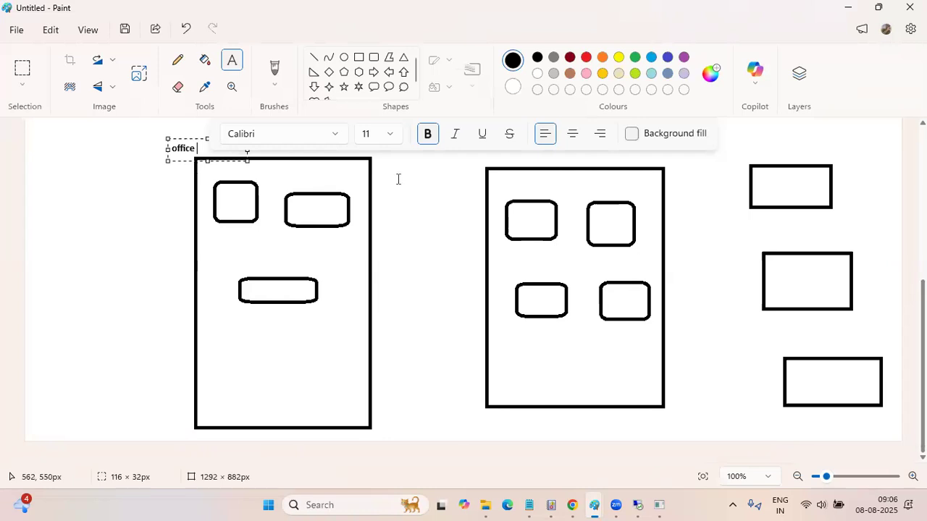
click(397, 178)
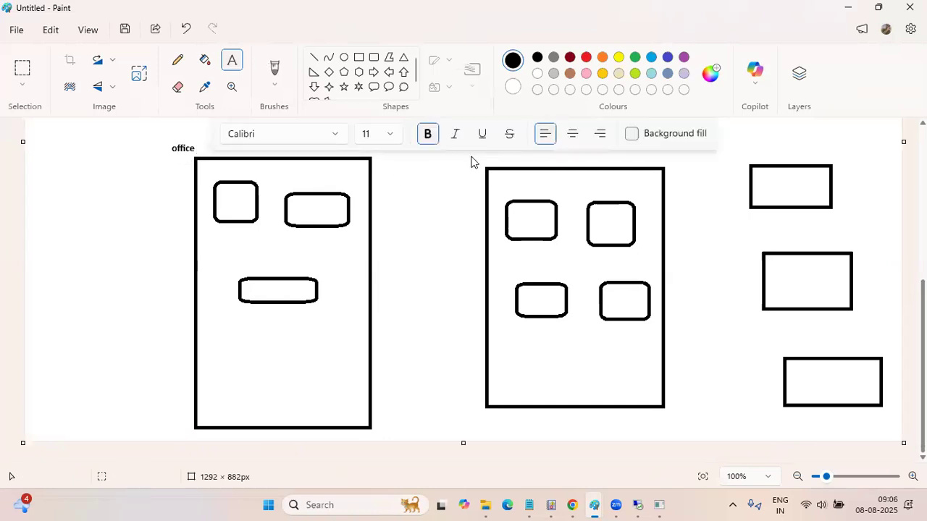
Label the second large rectangle "AWS Public VP" just inside its upper edge
drag(512, 180, 612, 191)
text(AWS  Public V)
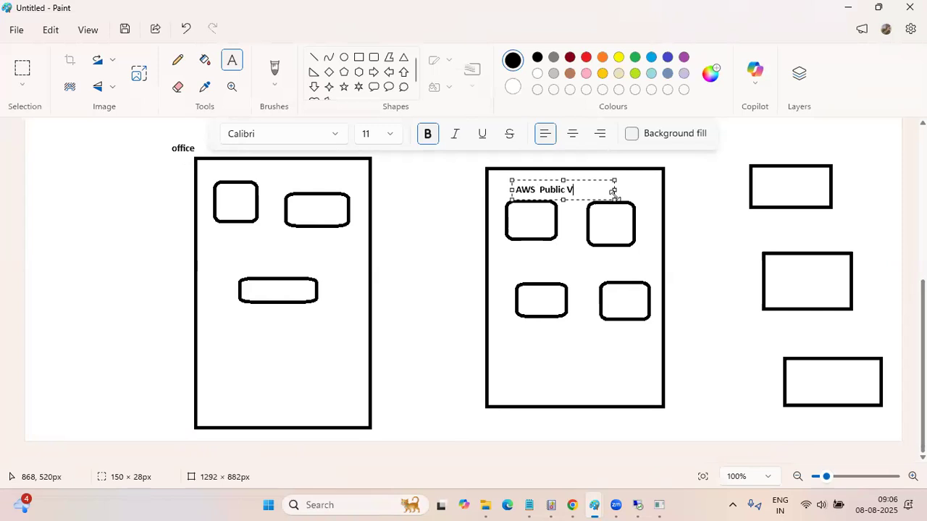
text(P)
click(758, 187)
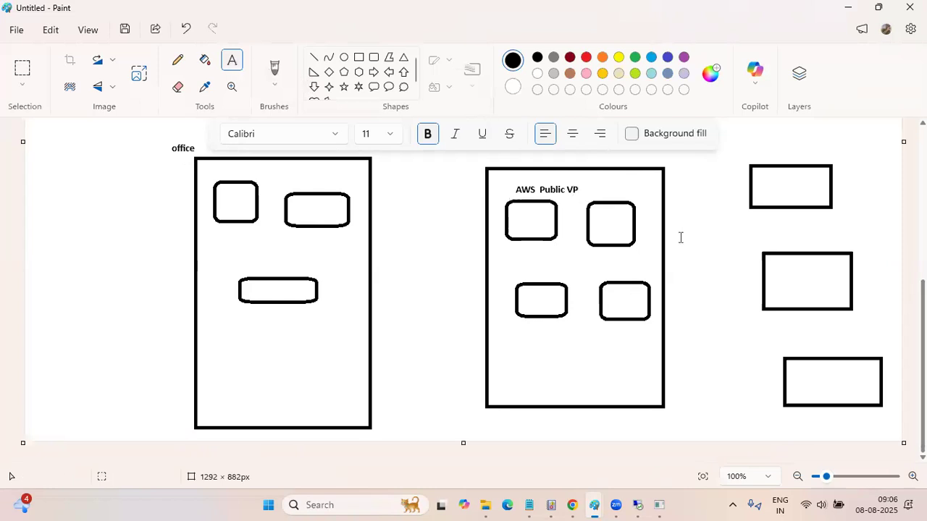
Add the bold text label "AWS Private SUB net" in a text box about 146 × 28 px below the uppermost small rectangle
click(753, 219)
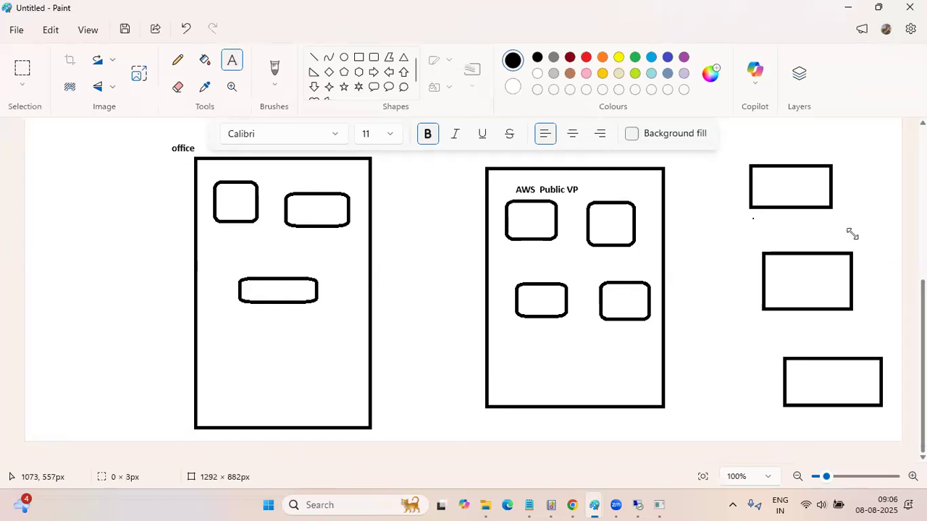
drag(753, 219, 852, 237)
text(AWS)
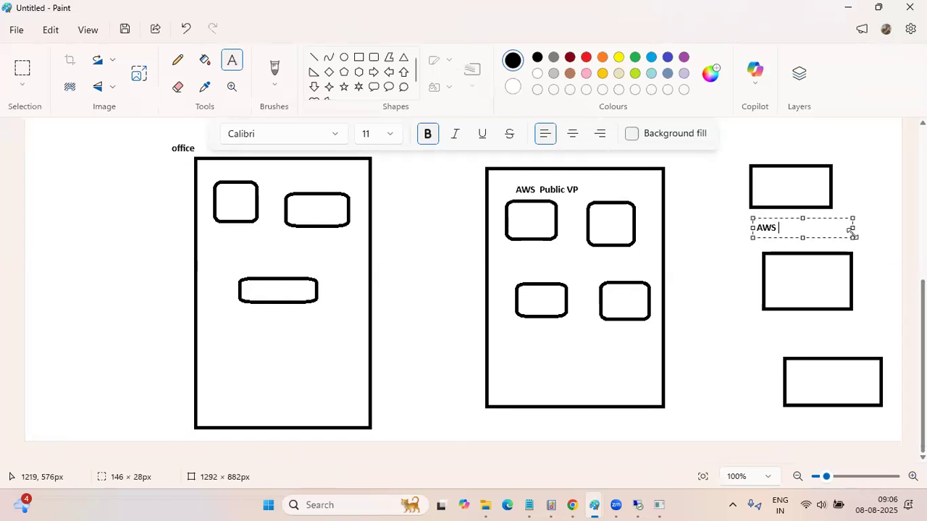
text( Priva)
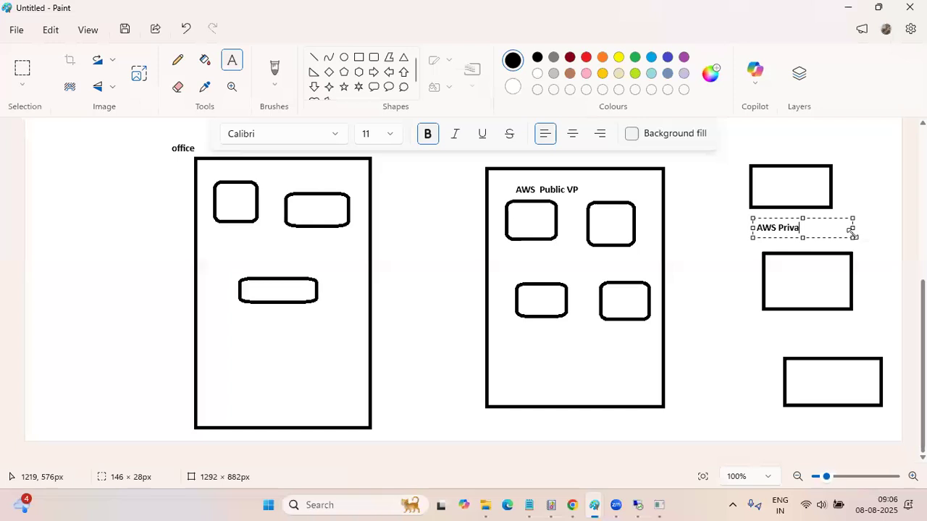
text(te V)
text(S)
text(UB net)
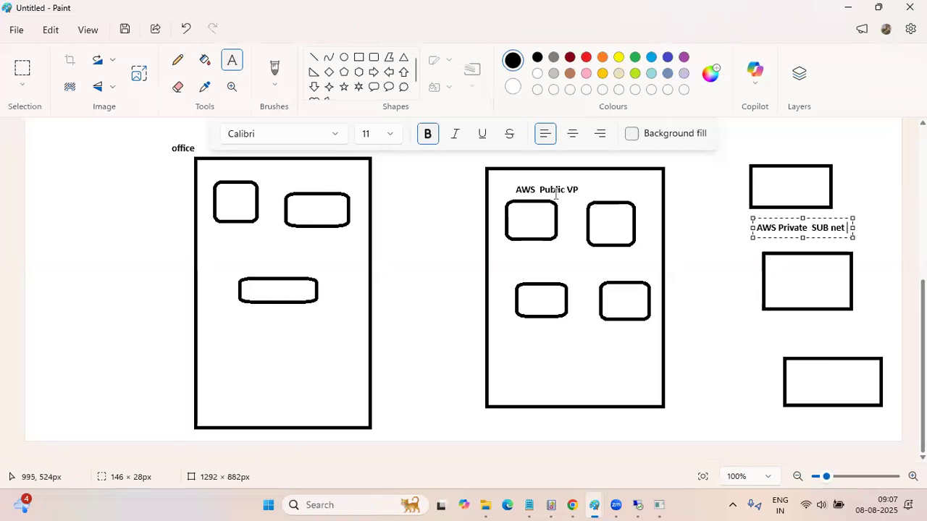
Erase "VP" from the "AWS Public VP" label in the second large rectangle
click(583, 187)
click(177, 87)
drag(567, 189, 575, 190)
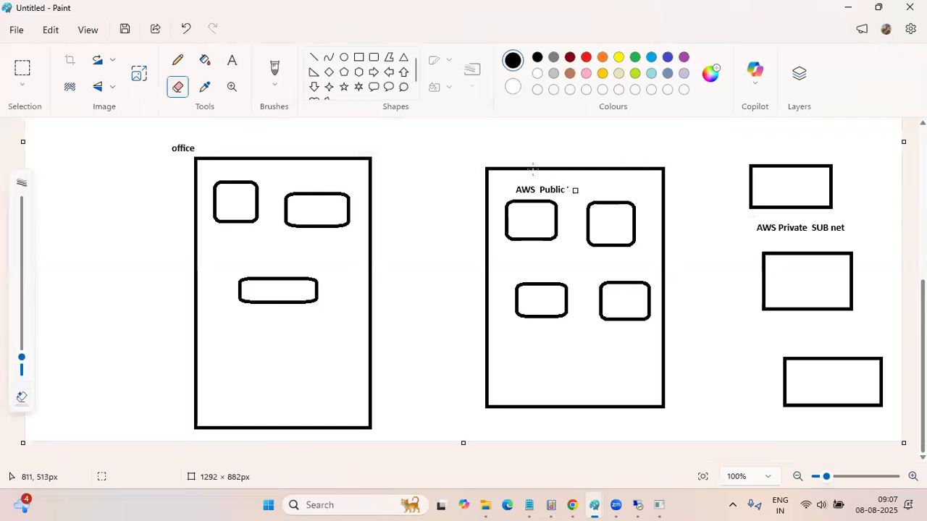
click(567, 187)
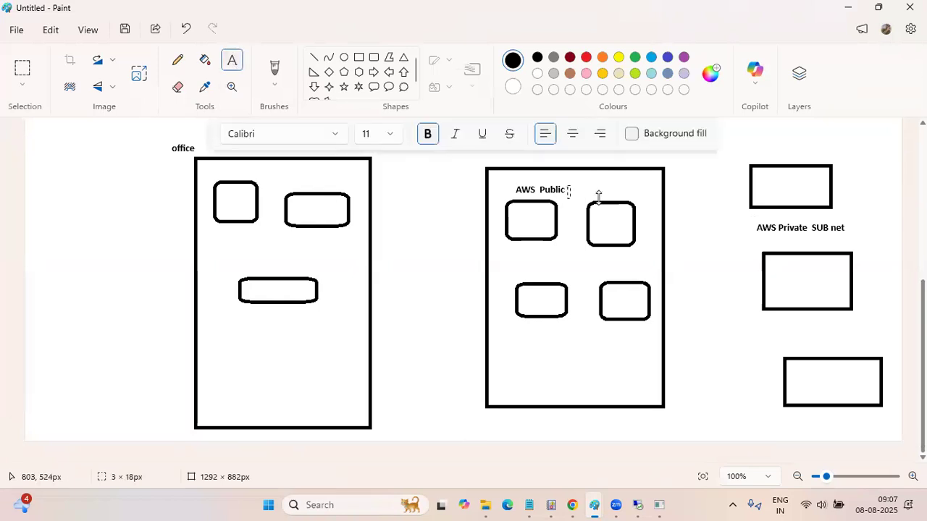
text(Subne)
click(697, 223)
click(597, 194)
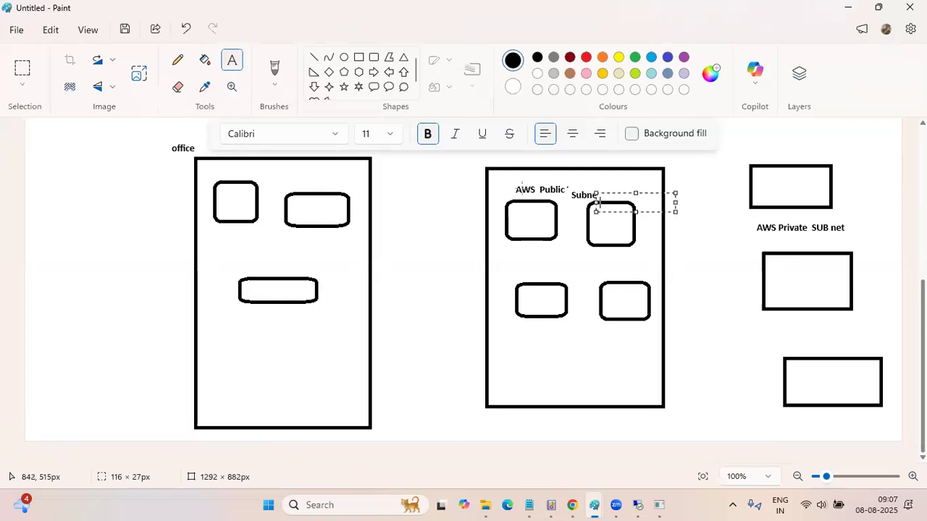
Erase the stray text beside "AWS Public" and add the bold text "SUbnet" after it in a box about 116 × 28 px
click(177, 86)
drag(598, 197, 566, 186)
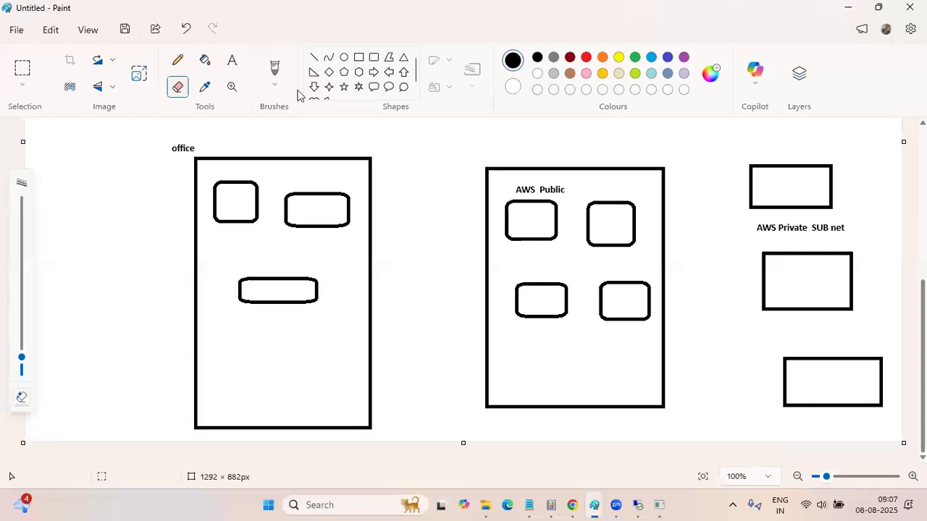
click(231, 60)
click(564, 187)
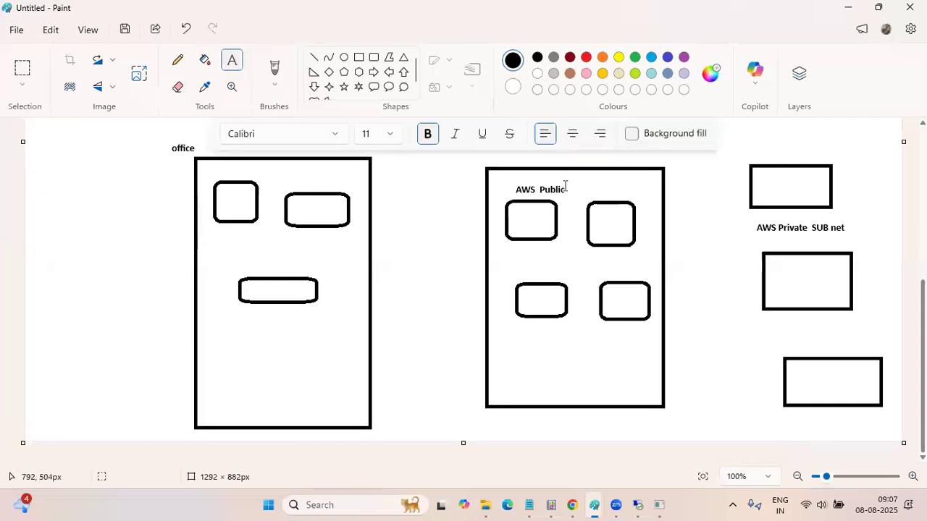
drag(566, 188, 599, 197)
text(SUbnet)
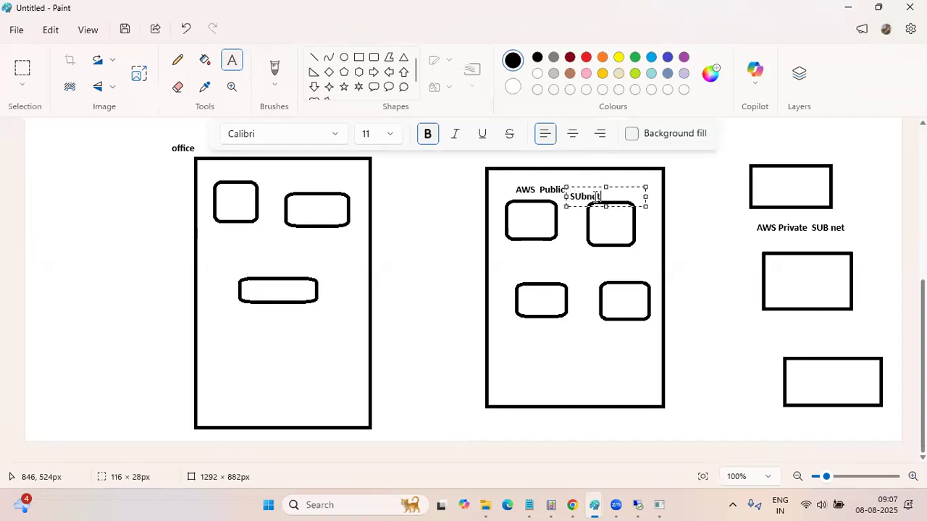
click(716, 242)
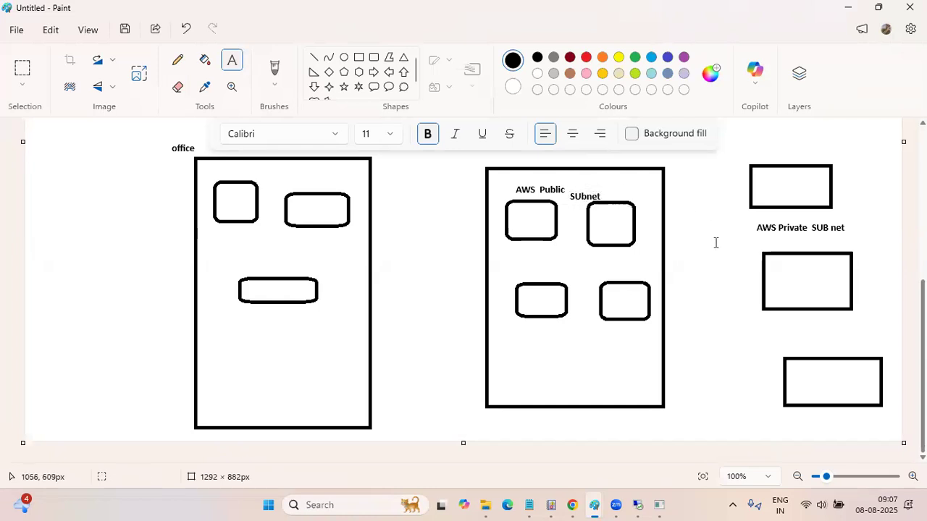
Draw straight lines from two office boxes to the public subnet boxes, and one from the upper second public box to the first private rectangle
click(314, 58)
drag(306, 205, 523, 219)
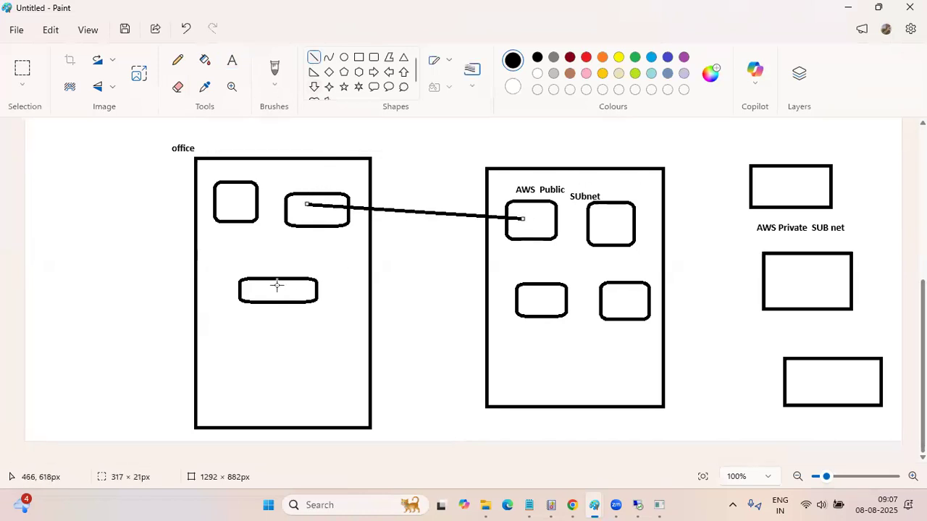
drag(276, 288, 607, 243)
drag(286, 300, 376, 300)
drag(500, 297, 529, 296)
drag(316, 292, 531, 295)
drag(599, 293, 610, 295)
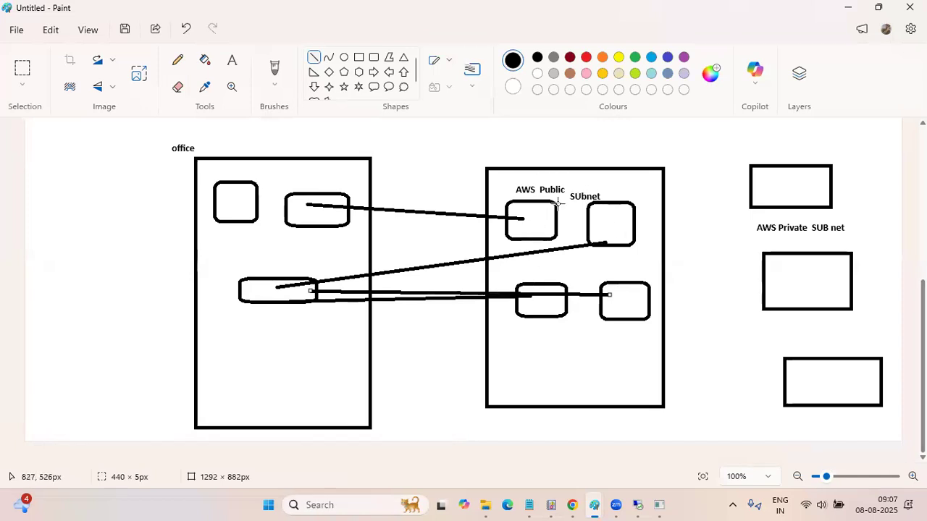
drag(634, 217, 764, 188)
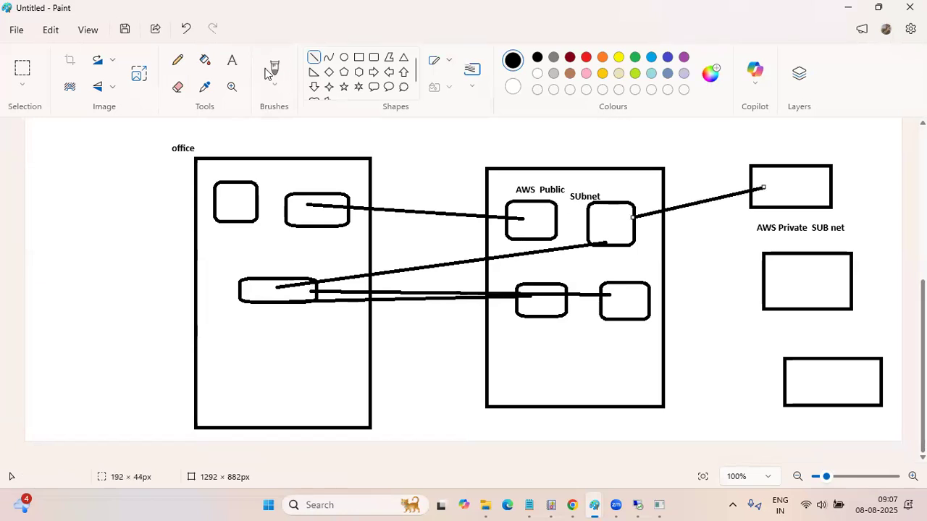
Handwrite "HR", "AP" and "DB" with the Pencil inside the three private subnet rectangles, from the uppermost to the lowest
click(178, 61)
mouse_move(777, 175)
mouse_down()
mouse_move(778, 192)
mouse_move(813, 181)
mouse_move(803, 191)
mouse_move(814, 197)
mouse_up()
mouse_move(787, 270)
mouse_down()
mouse_move(788, 281)
mouse_move(808, 280)
mouse_move(823, 266)
mouse_move(809, 275)
mouse_up()
mouse_move(811, 366)
mouse_down()
mouse_move(816, 384)
mouse_move(840, 370)
mouse_move(841, 398)
mouse_up()
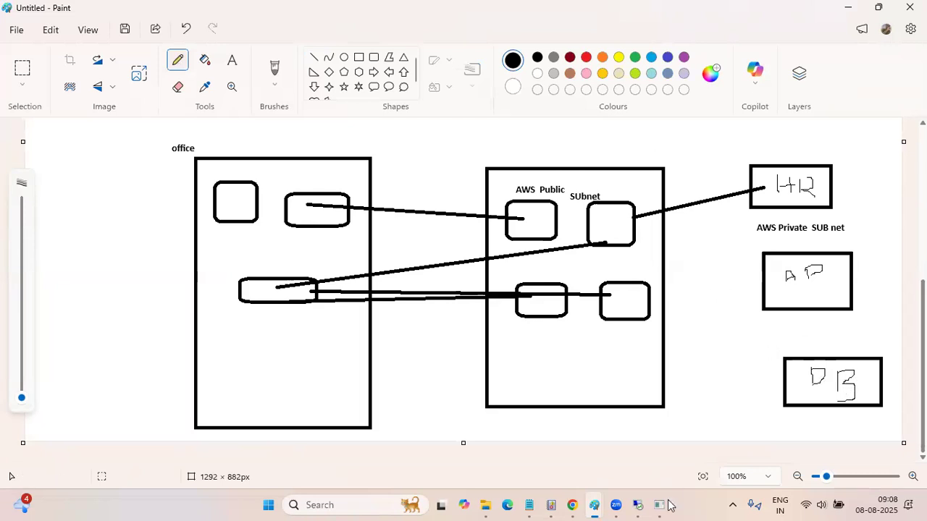
Draw thin freehand lines connecting the four public subnet boxes to the HR, AP and DB rectangles
drag(543, 217, 773, 178)
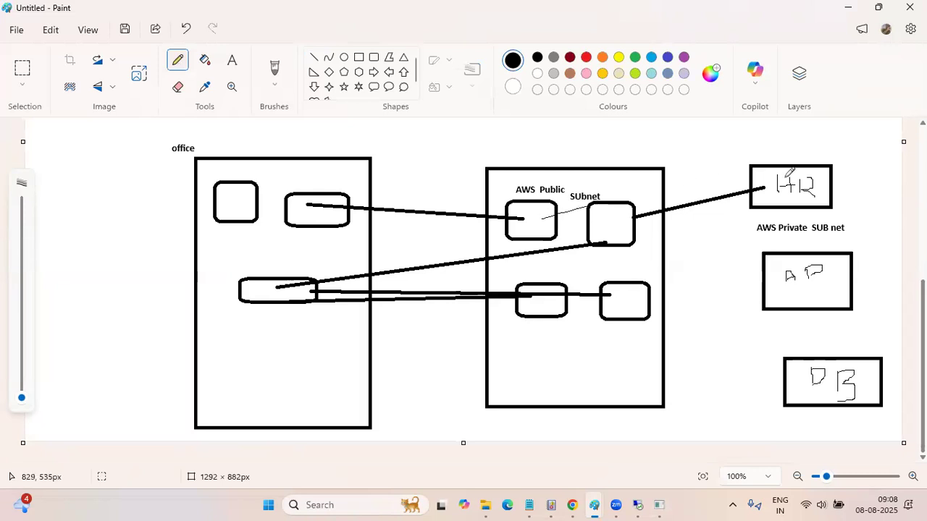
drag(619, 229, 836, 275)
mouse_move(614, 310)
mouse_down()
mouse_move(753, 355)
mouse_move(809, 388)
mouse_up()
mouse_move(534, 311)
mouse_down()
mouse_move(701, 358)
mouse_move(779, 287)
mouse_up()
drag(542, 232, 750, 210)
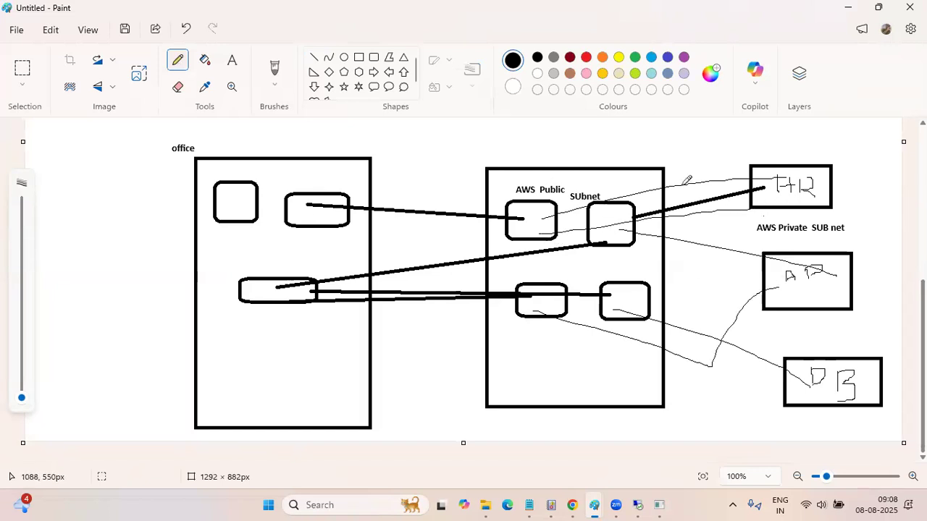
Outline the upper office boxes and the first public subnet box freehand, and handwrite peering labels on the three connections to the private rectangles
mouse_move(271, 136)
mouse_down()
mouse_move(174, 233)
mouse_move(374, 151)
mouse_move(349, 130)
mouse_up()
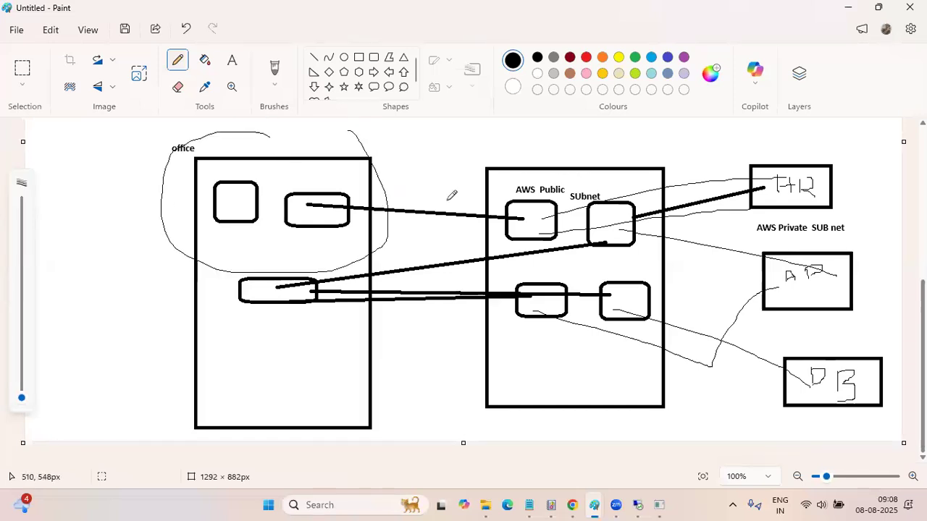
mouse_move(489, 161)
mouse_down()
mouse_move(494, 261)
mouse_move(579, 267)
mouse_move(545, 145)
mouse_move(468, 144)
mouse_up()
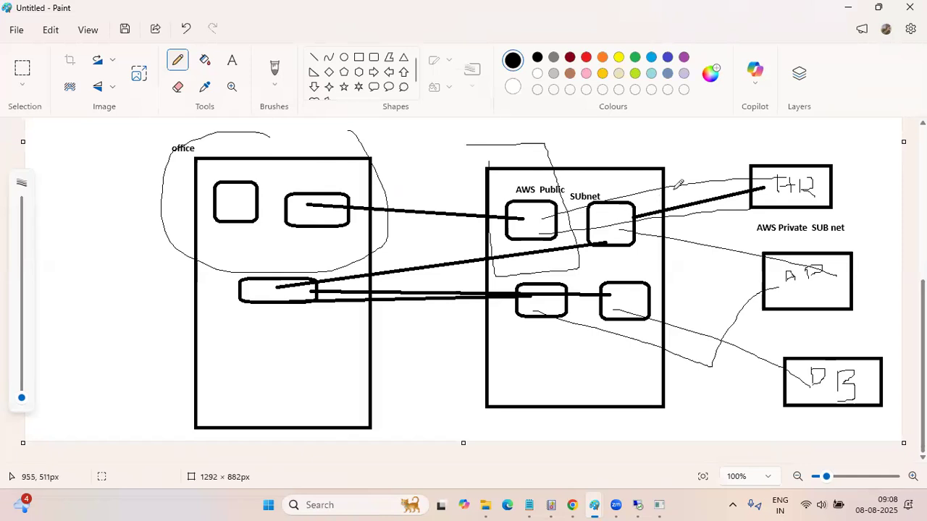
mouse_move(677, 195)
mouse_down()
mouse_move(705, 188)
mouse_move(698, 183)
mouse_move(724, 188)
mouse_up()
mouse_move(687, 255)
mouse_down()
mouse_move(694, 240)
mouse_move(708, 253)
mouse_move(721, 246)
mouse_move(724, 258)
mouse_up()
mouse_move(682, 324)
mouse_down()
mouse_move(685, 338)
mouse_move(696, 313)
mouse_move(700, 331)
mouse_move(744, 336)
mouse_move(737, 371)
mouse_up()
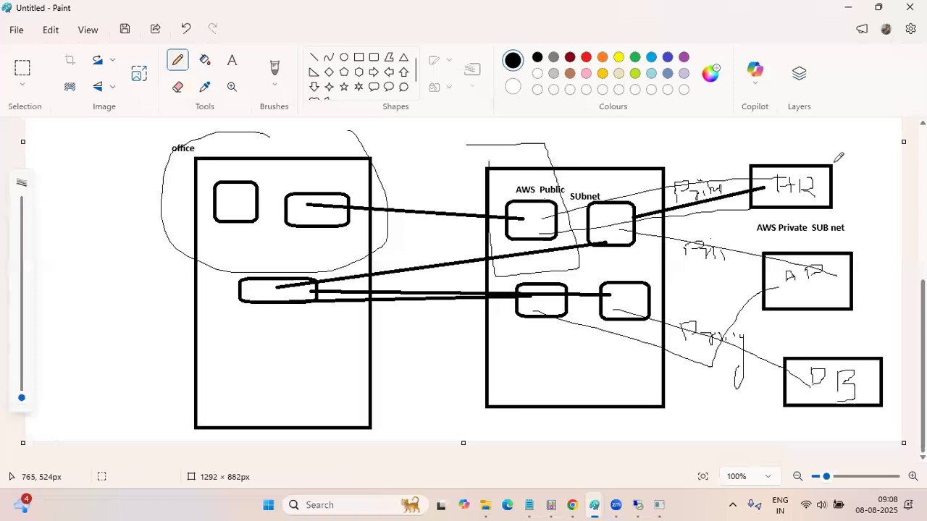
Draw a freehand line from the first public subnet box across the HR rectangle, and circle both of these boxes
drag(540, 202, 899, 190)
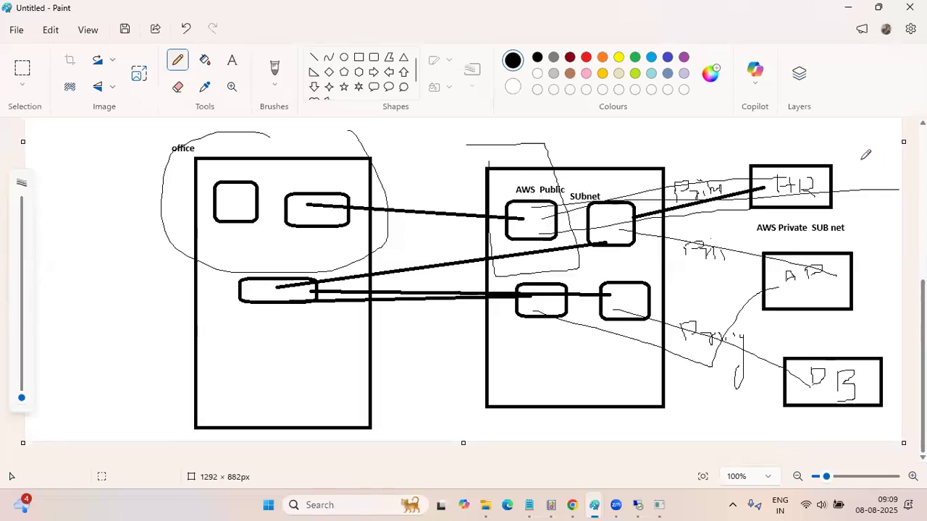
mouse_move(730, 147)
mouse_down()
mouse_move(864, 222)
mouse_move(859, 150)
mouse_up()
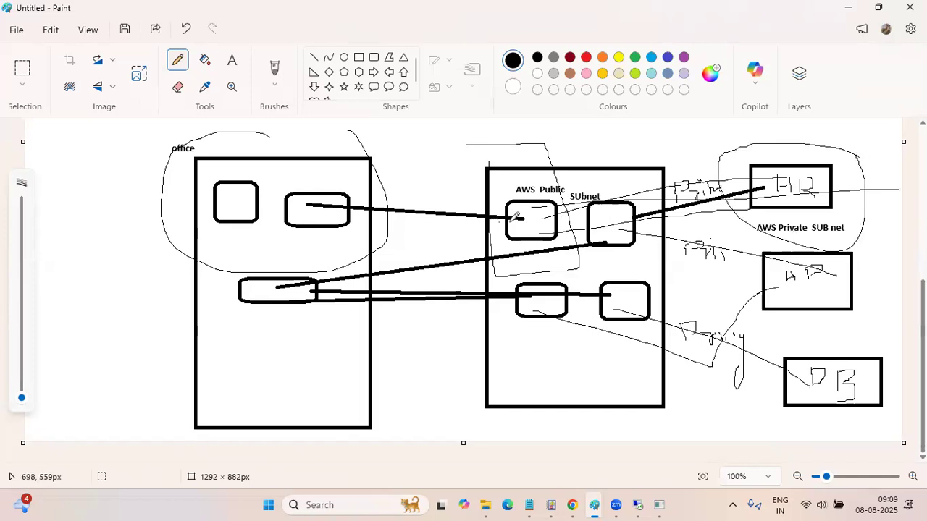
mouse_move(548, 201)
mouse_down()
mouse_move(507, 204)
mouse_move(532, 246)
mouse_move(579, 231)
mouse_move(546, 190)
mouse_up()
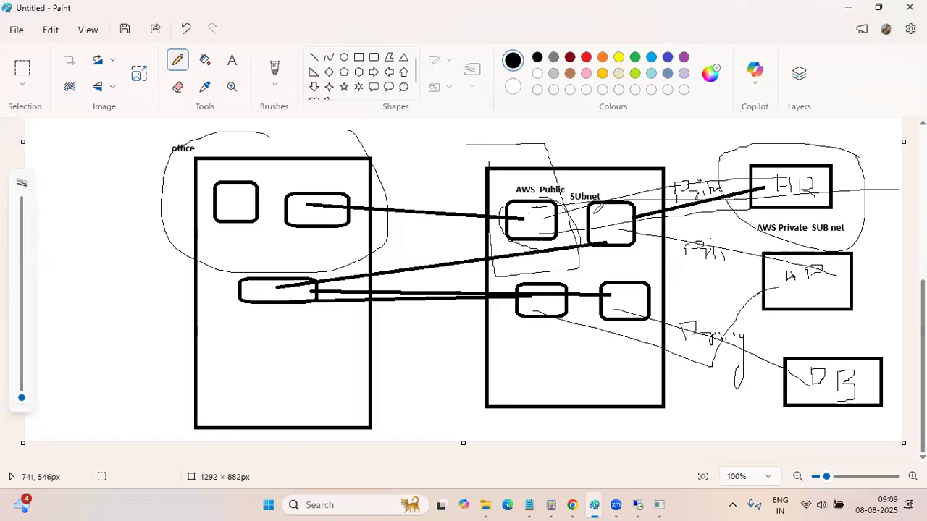
Draw freehand lines from the first public subnet box to the HR, AP and DB rectangles
drag(548, 224, 752, 189)
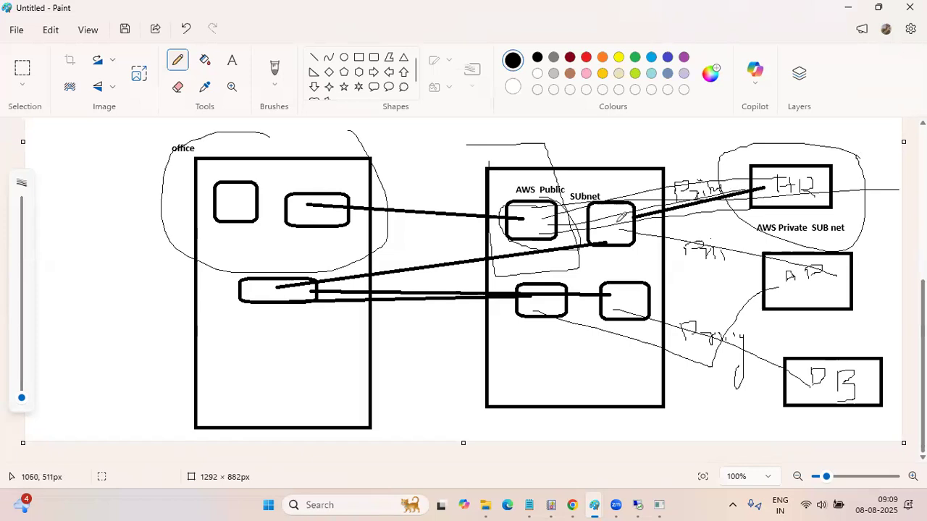
drag(555, 222, 850, 276)
mouse_move(569, 253)
mouse_down()
mouse_move(722, 326)
mouse_move(776, 365)
mouse_up()
drag(547, 229, 803, 282)
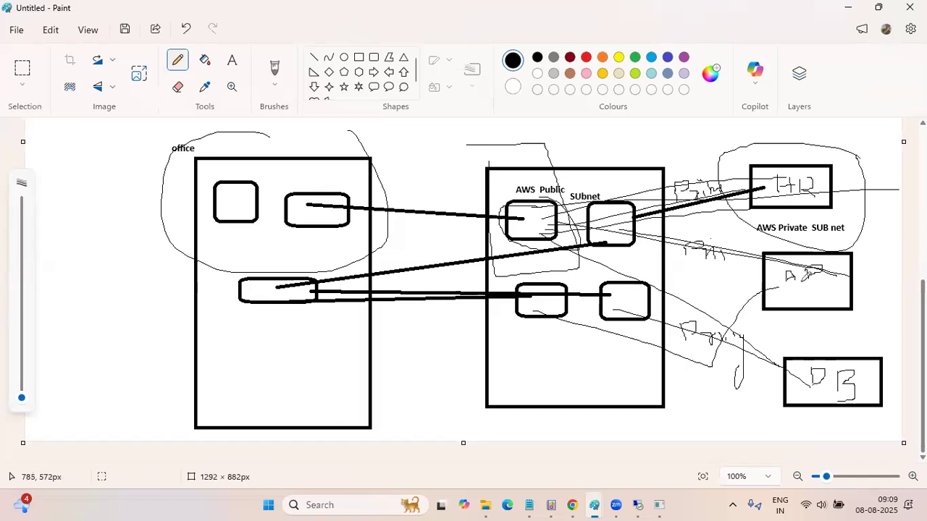
drag(657, 293, 768, 289)
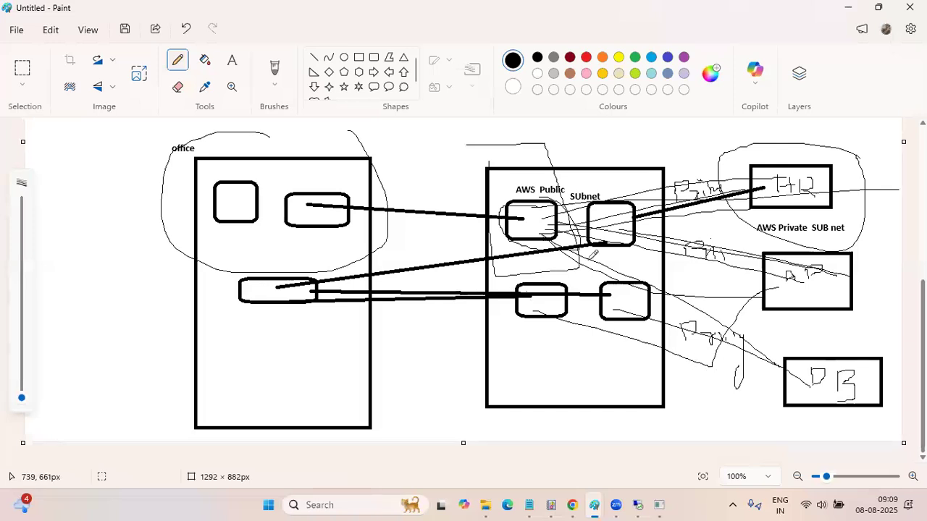
Draw a large freehand loop around the whole diagram, enclosing the office, public subnet and private subnet shapes
drag(859, 155, 379, 163)
mouse_move(175, 176)
mouse_down()
mouse_move(318, 412)
mouse_move(829, 411)
mouse_move(895, 304)
mouse_move(840, 147)
mouse_up()
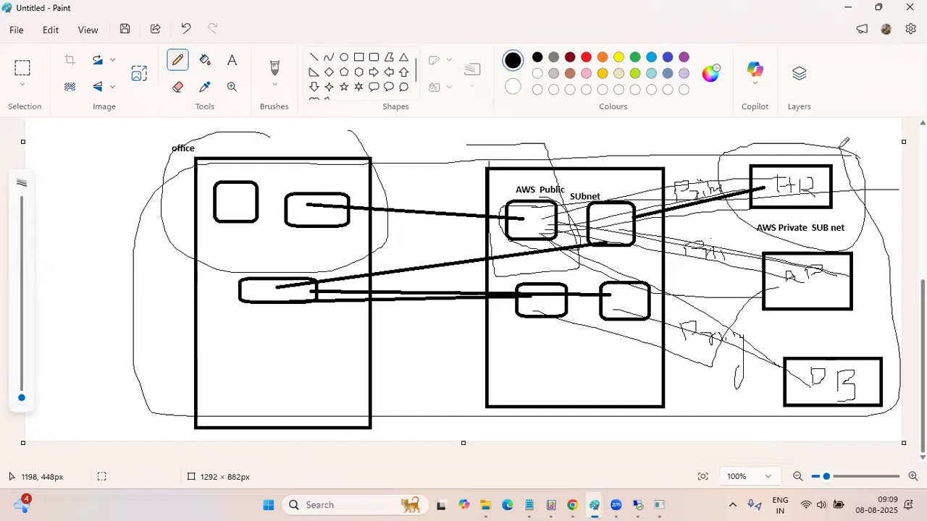
click(389, 506)
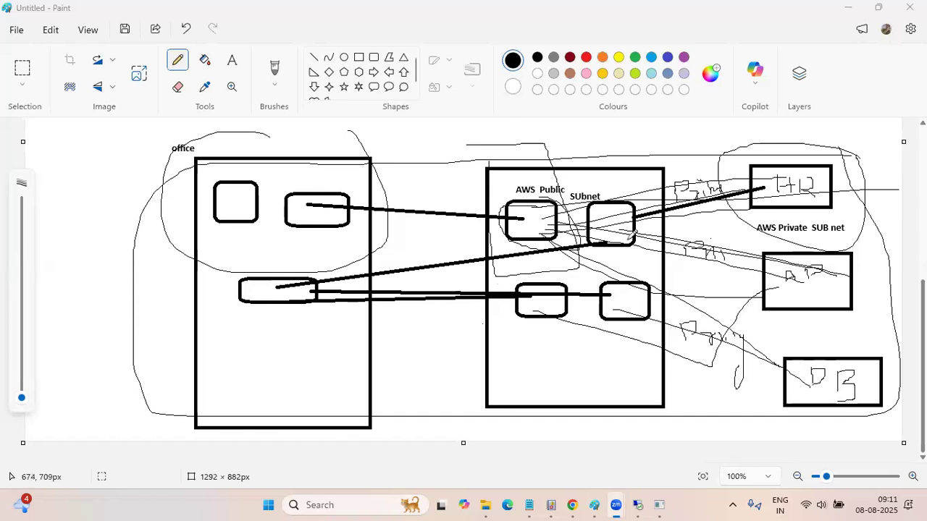
Switch from Paint to Chrome and review the RED instance's ping session and the Ohio instance's details
click(847, 7)
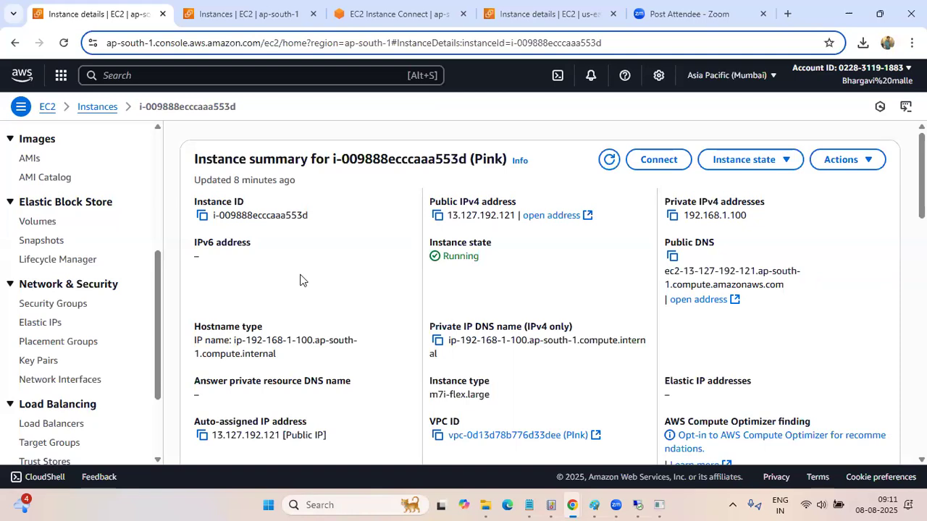
click(376, 14)
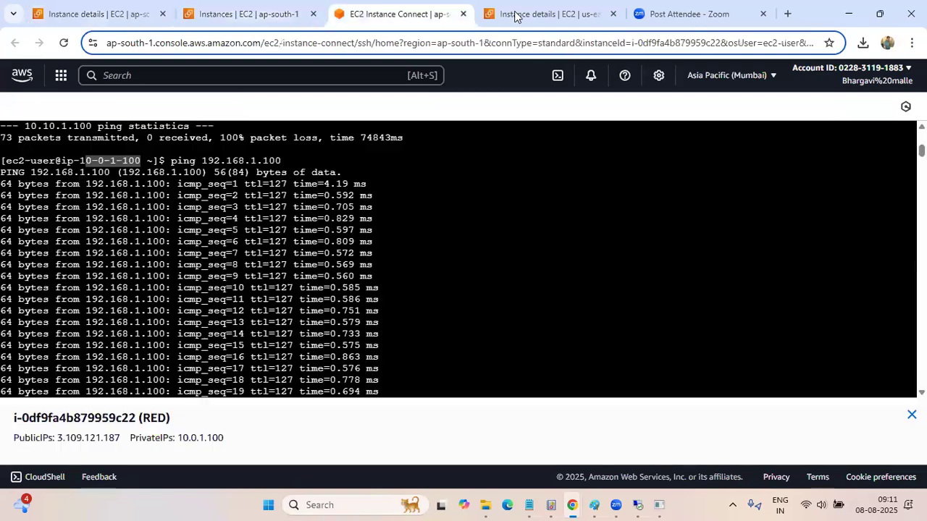
click(521, 16)
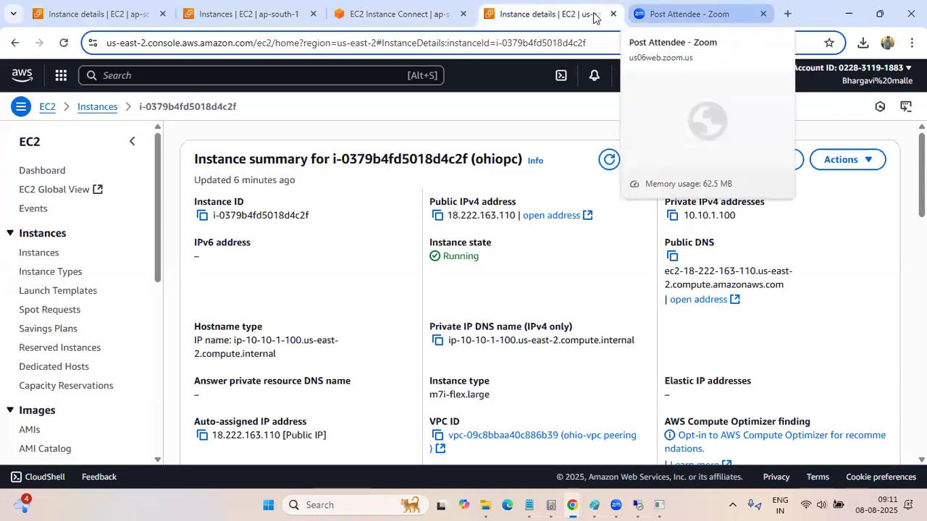
click(659, 14)
click(531, 12)
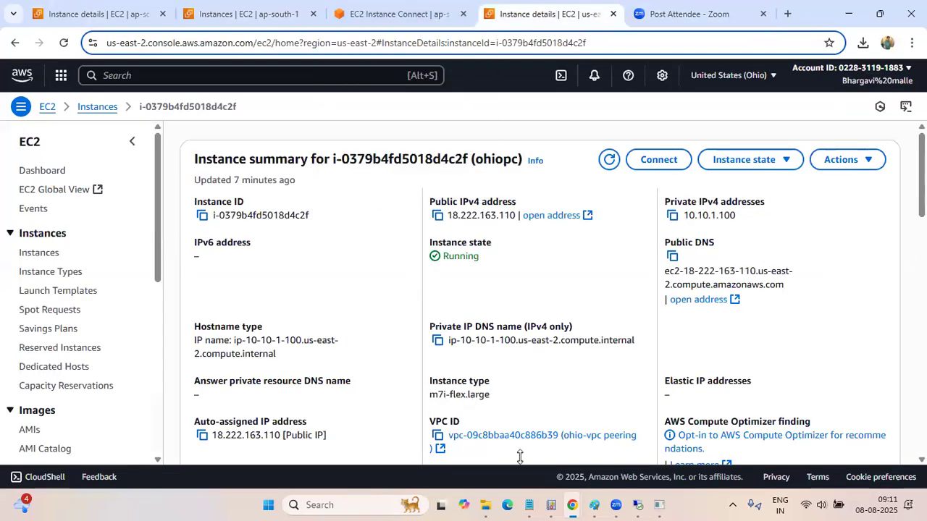
Minimise the browser and open the "Step" Word document from the desktop
mouse_move(529, 504)
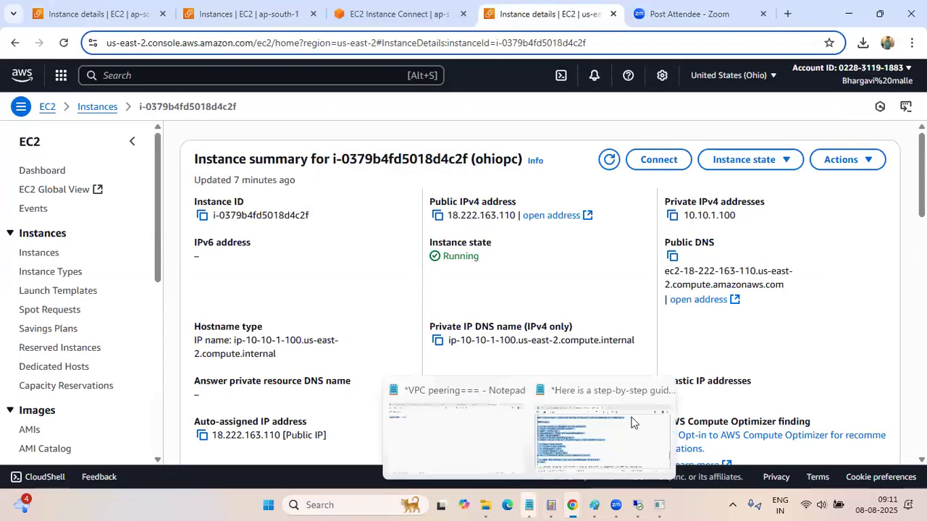
click(849, 14)
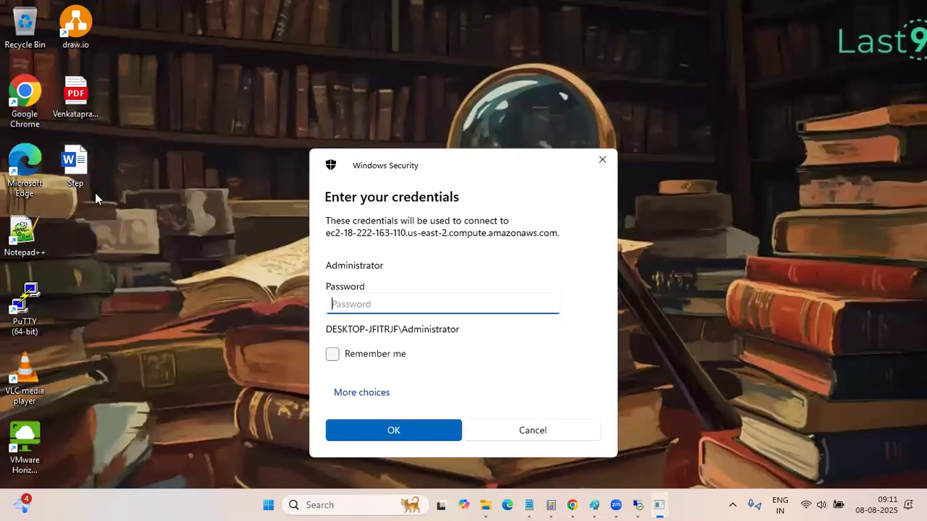
double_click(85, 168)
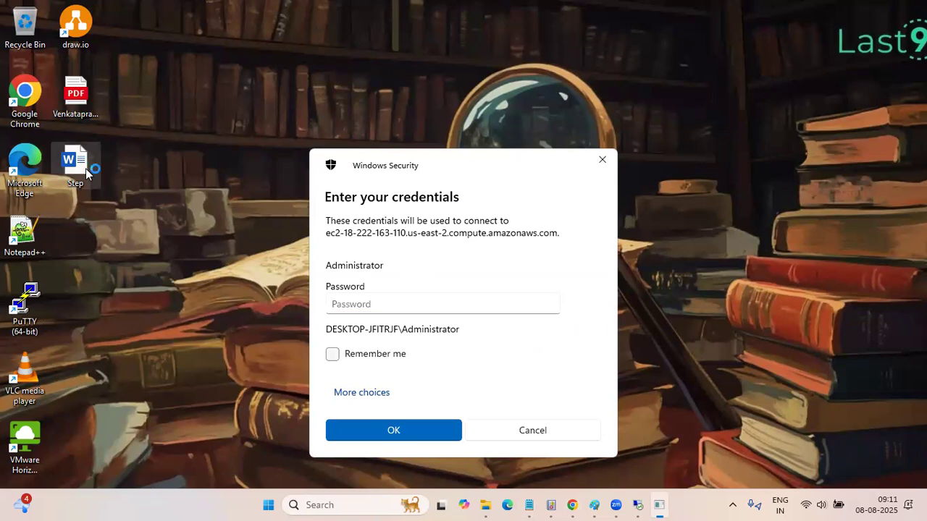
Dismiss the remote desktop credentials prompt and open the Word document DOC-20250707-WA0000 from the Downloads folder
click(611, 163)
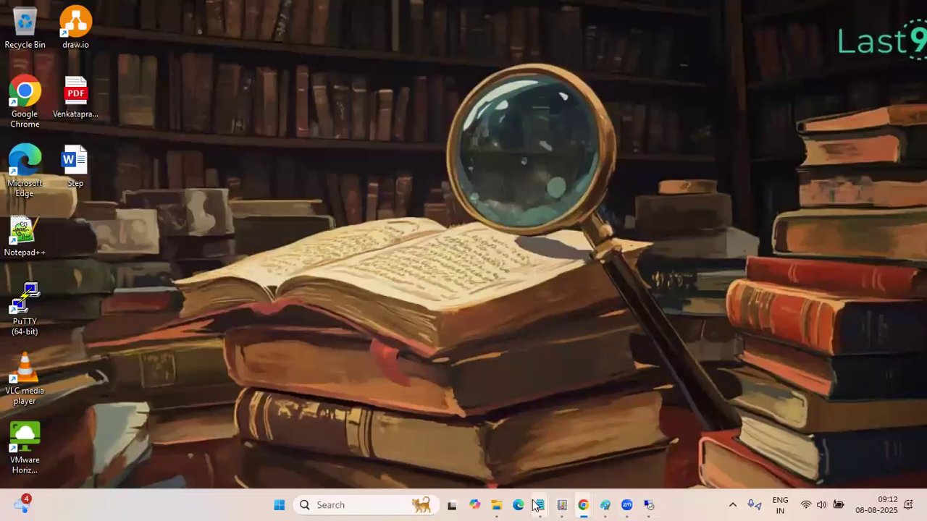
mouse_move(496, 504)
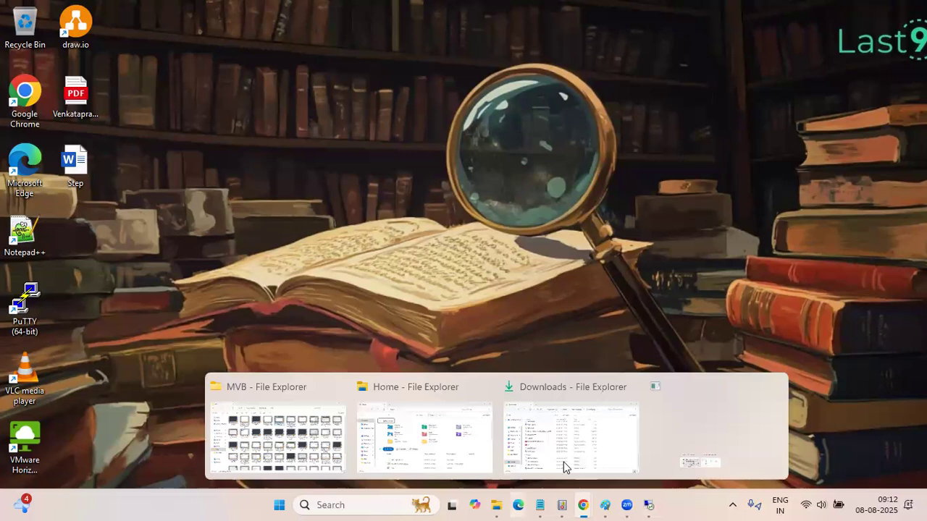
click(633, 448)
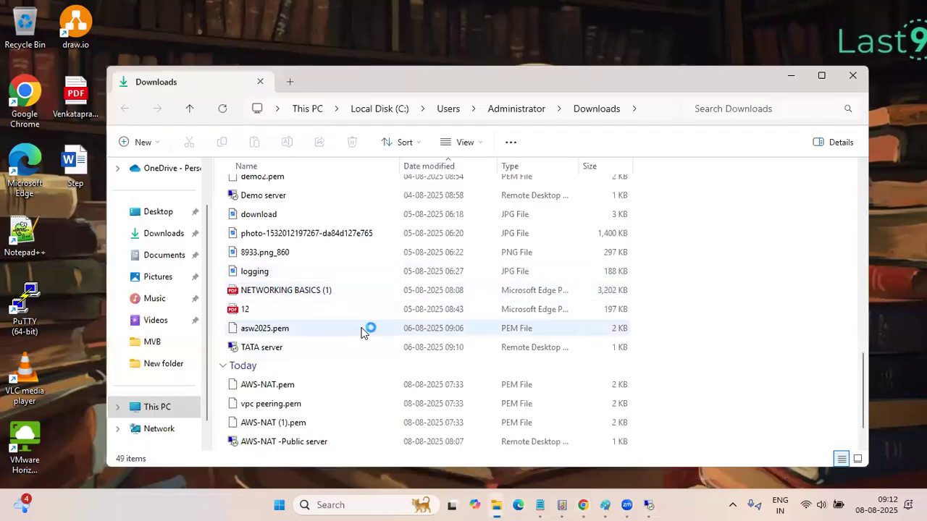
scroll(362, 332, down, 1)
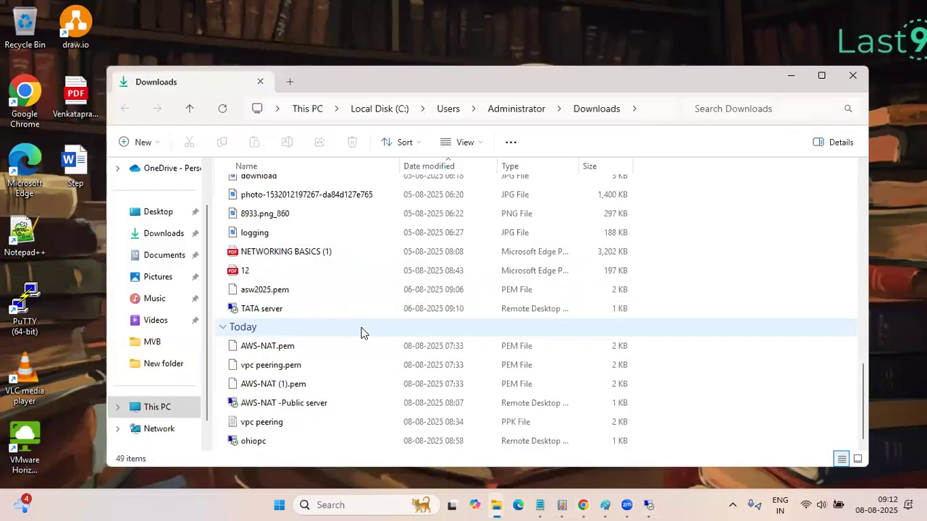
scroll(362, 331, up, 7)
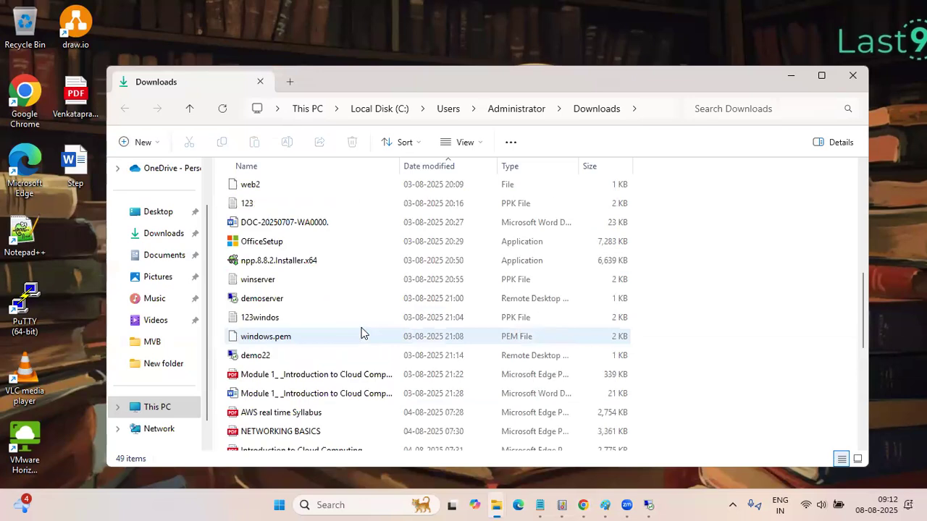
scroll(362, 332, up, 3)
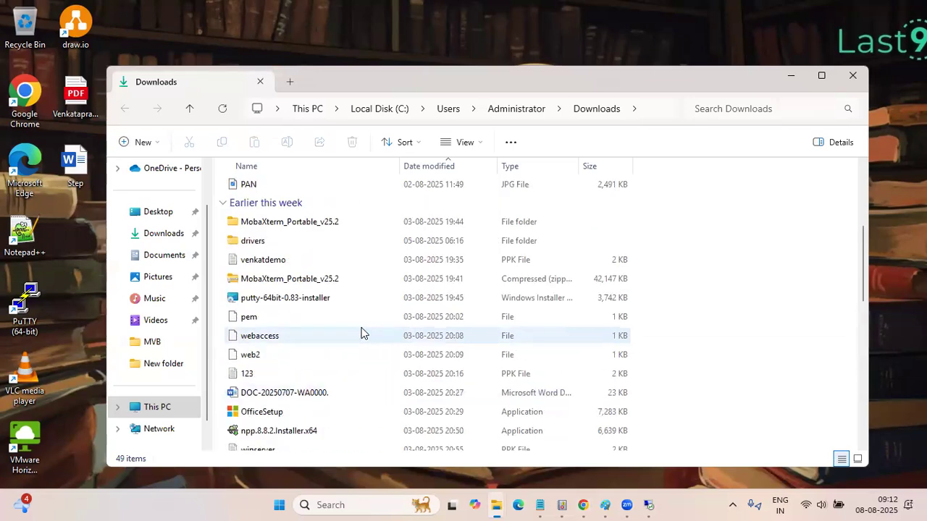
double_click(268, 392)
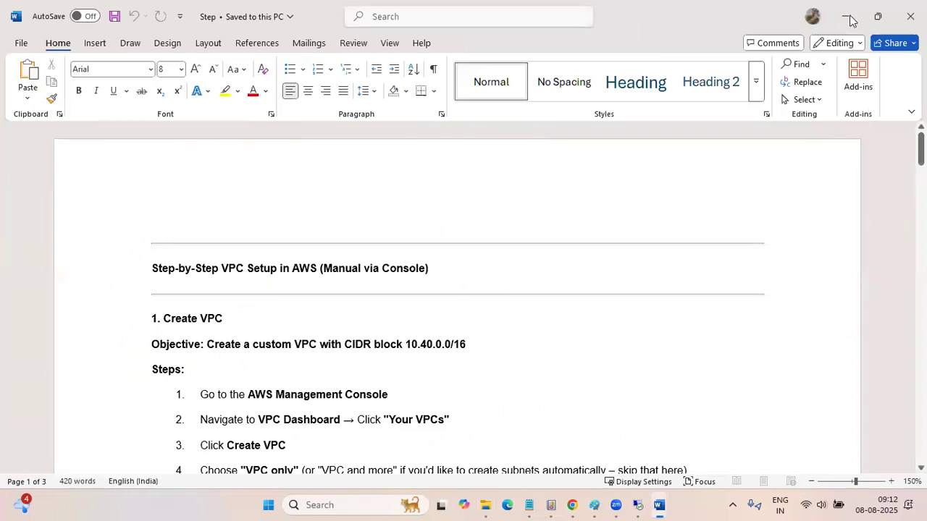
key(alt+Tab)
Read through the AWS syllabus from the course heading to the VPC peering topics in Module 3
scroll(417, 361, down, 5)
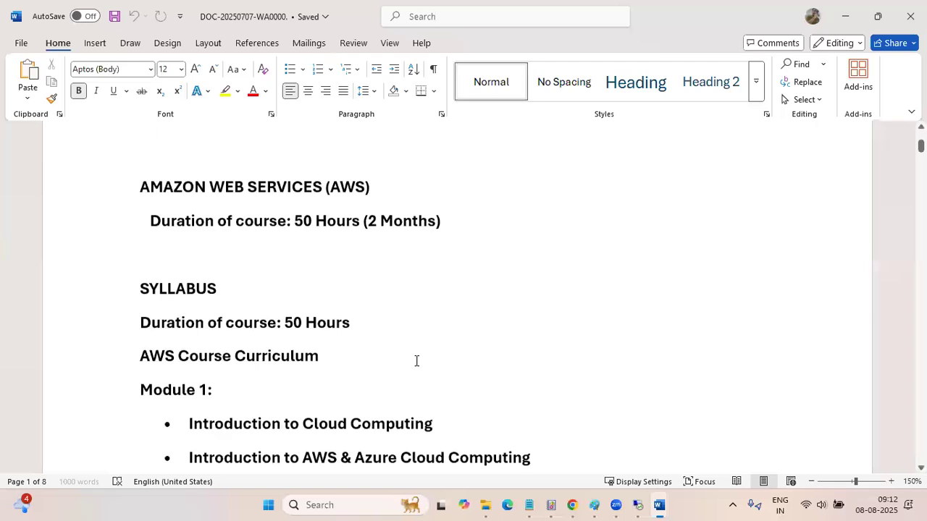
scroll(416, 361, up, 1)
scroll(417, 361, up, 3)
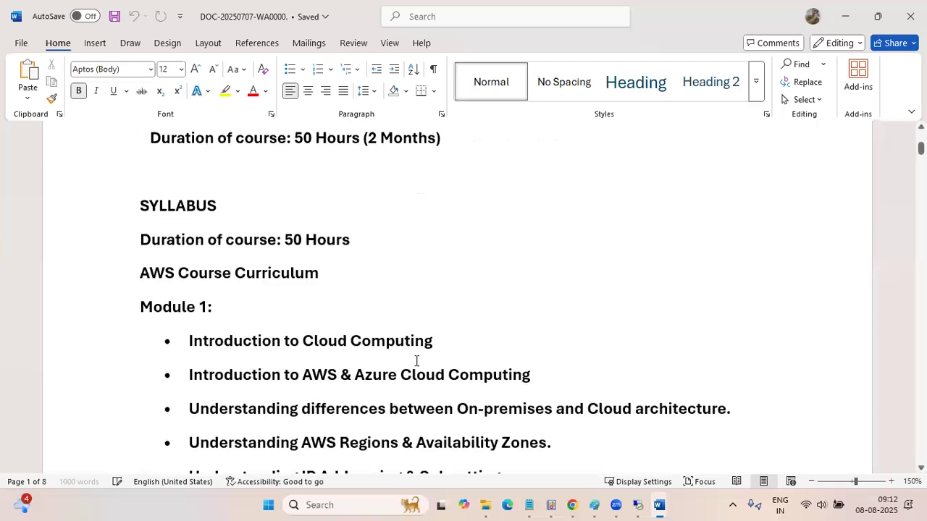
scroll(417, 361, down, 2)
scroll(416, 361, down, 1)
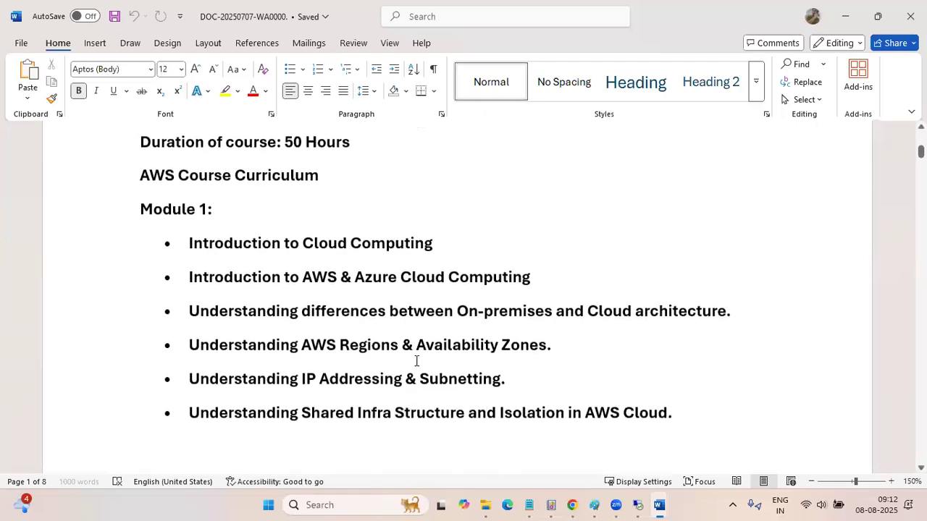
scroll(416, 361, down, 4)
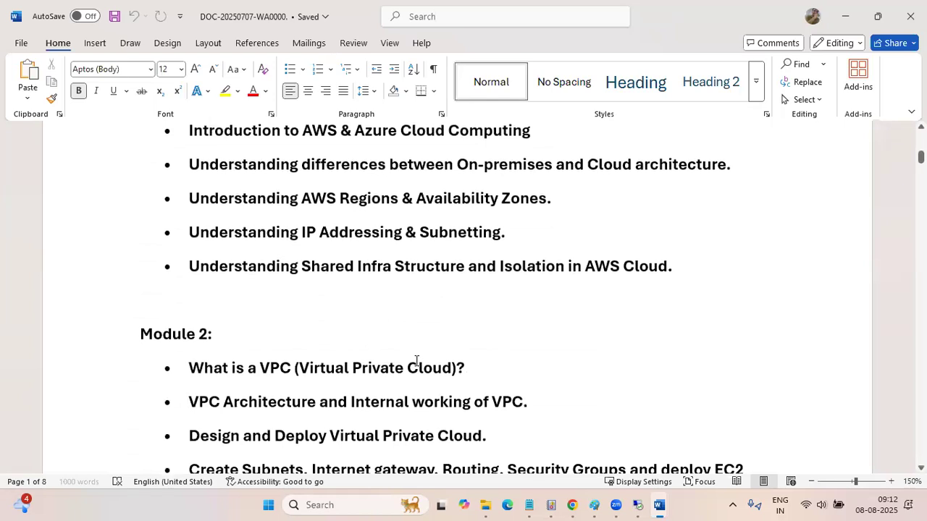
scroll(416, 361, down, 10)
scroll(416, 361, up, 8)
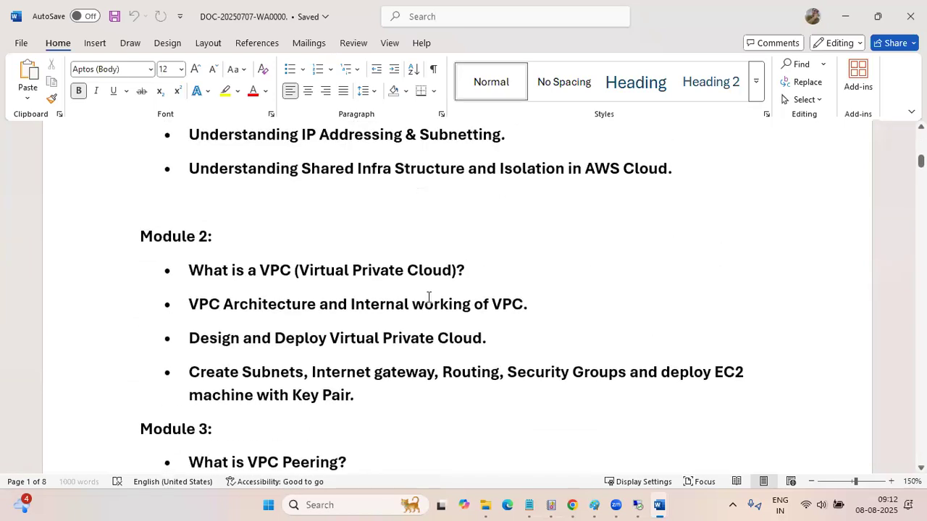
scroll(429, 297, down, 3)
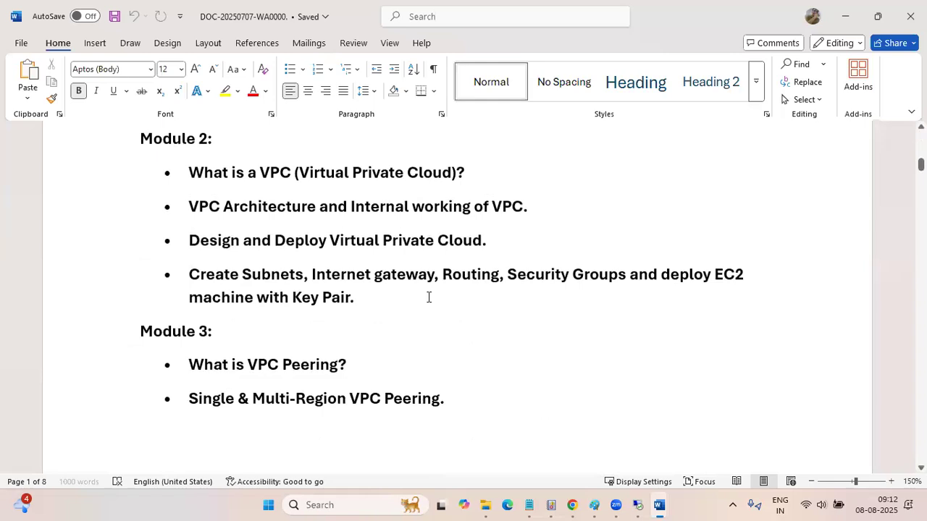
scroll(431, 290, down, 3)
scroll(436, 267, down, 3)
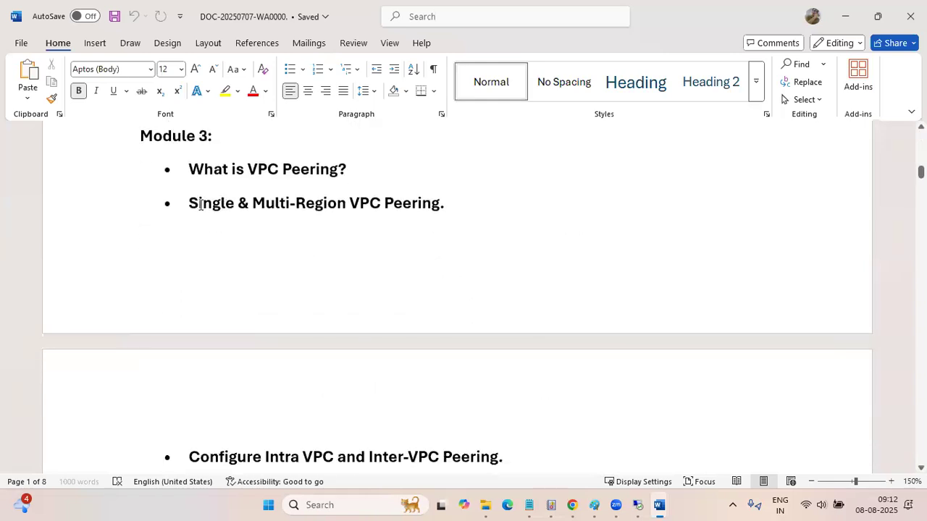
Select the Module 3 peering bullets one after another, from Single & Multi-Region VPC Peering to Problems with VPC Peering and solutions
key(ctrl+shift+Left)
key(ctrl+shift+Left)
key(ctrl+shift+Left)
key(ctrl+shift+Left)
key(ctrl+shift+Left)
key(ctrl+shift+Left)
key(ctrl+shift+Left)
key(ctrl+shift+Left)
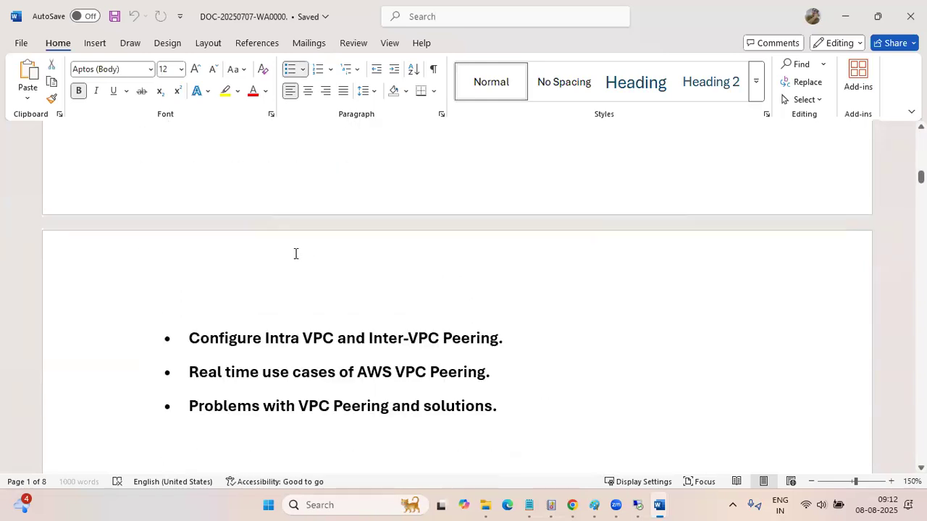
scroll(296, 254, down, 7)
drag(513, 227, 265, 221)
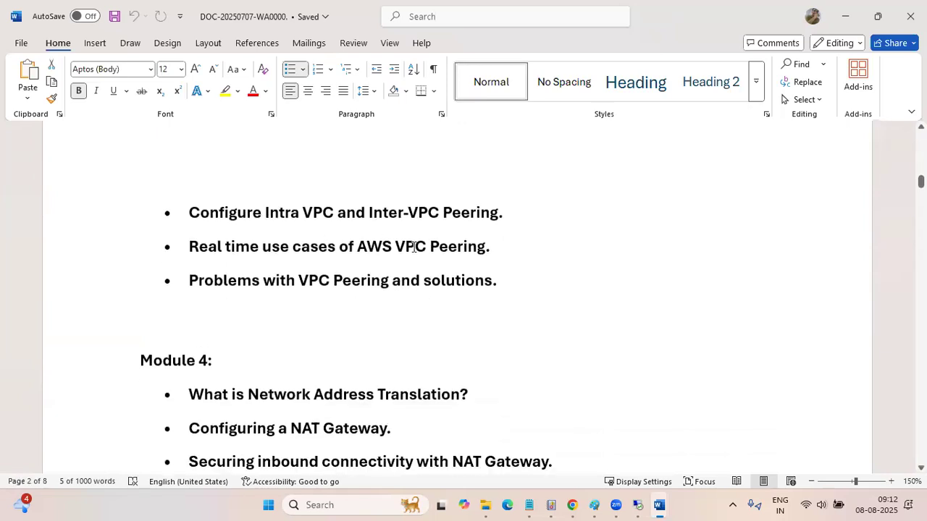
drag(494, 253, 230, 252)
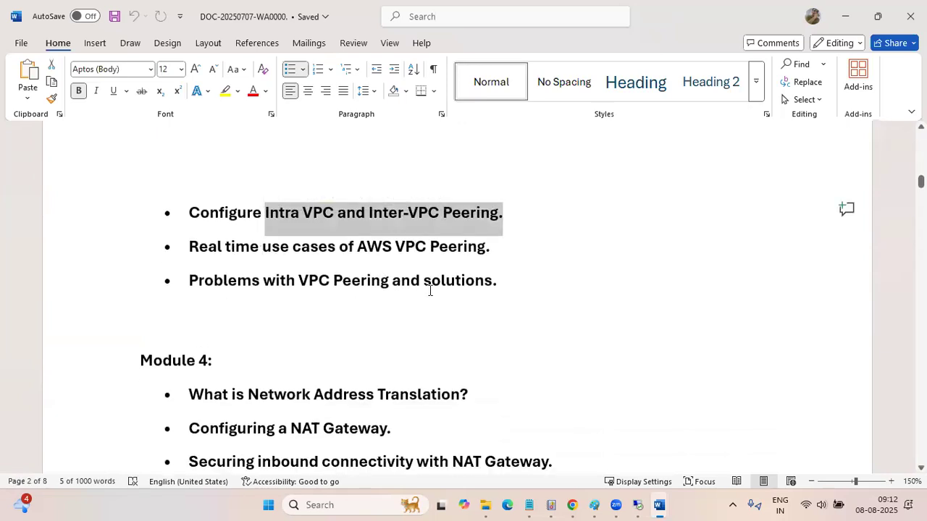
click(313, 330)
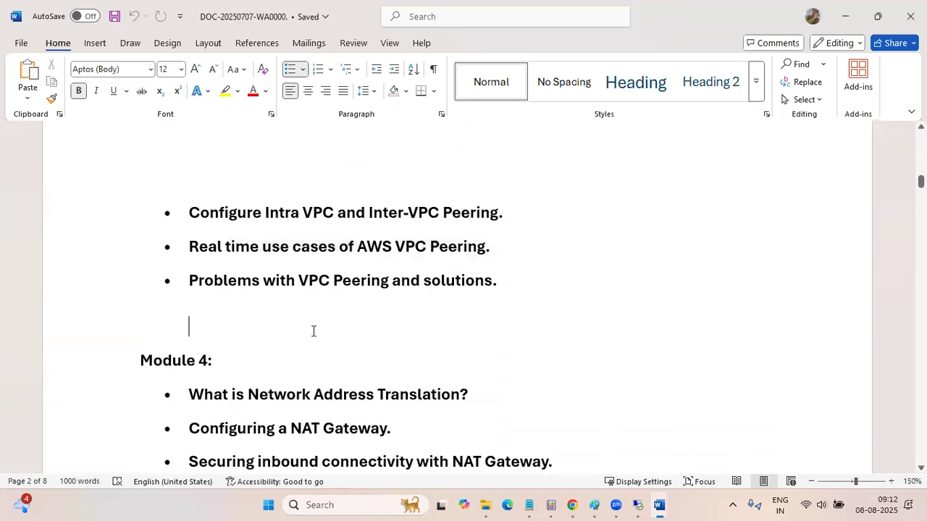
key(shift+Up)
Select the Module 4 heading and its NAT gateway and VPC endpoint topics, and clear the selection
scroll(313, 330, down, 5)
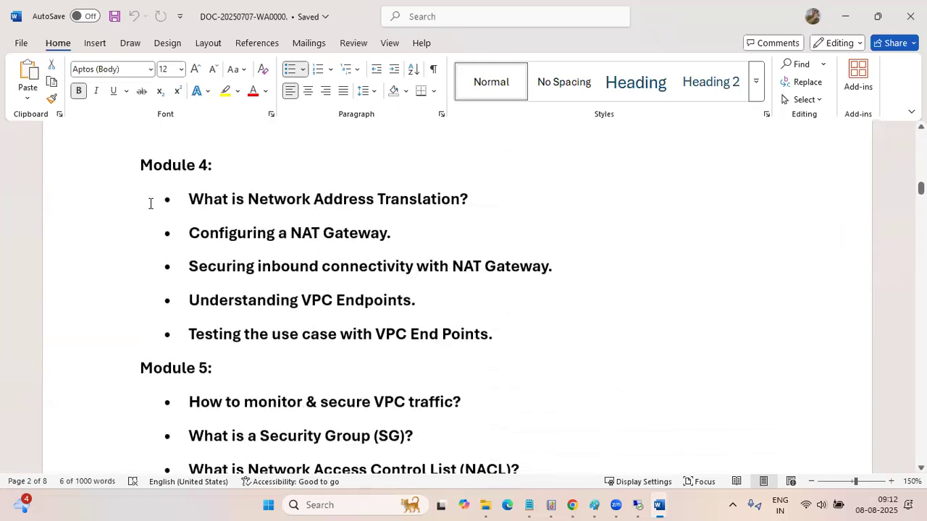
drag(142, 166, 565, 337)
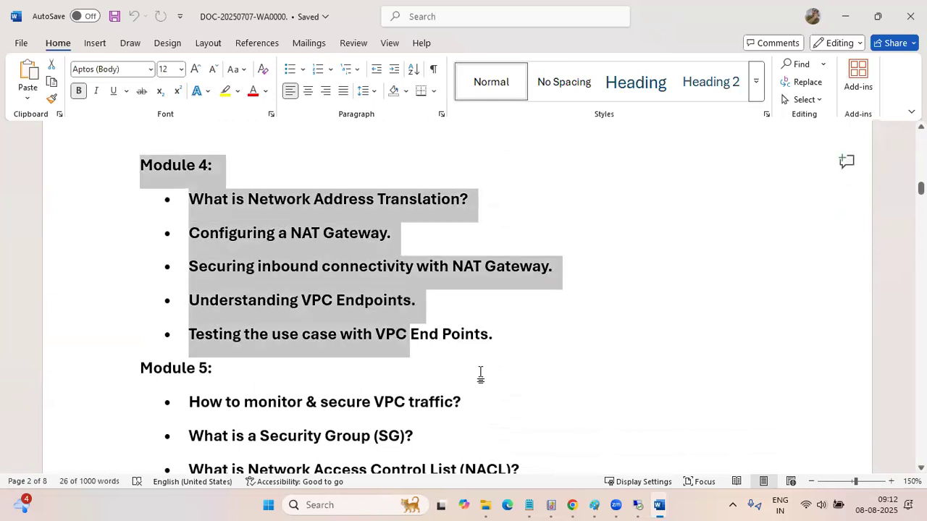
click(474, 373)
Look back over Modules 2 to 4 of the syllabus and skim to the end of the document
scroll(470, 373, down, 1)
scroll(470, 372, down, 2)
scroll(471, 372, up, 10)
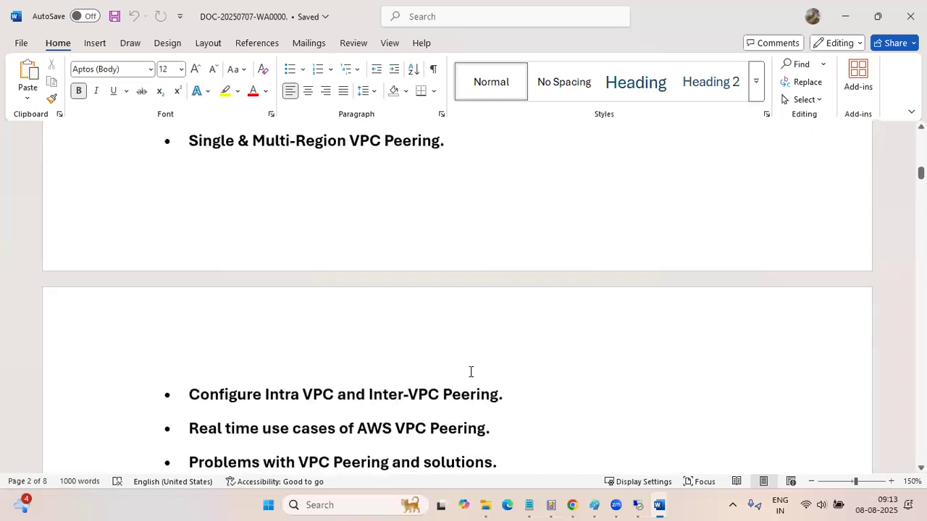
scroll(471, 372, down, 5)
scroll(470, 372, up, 6)
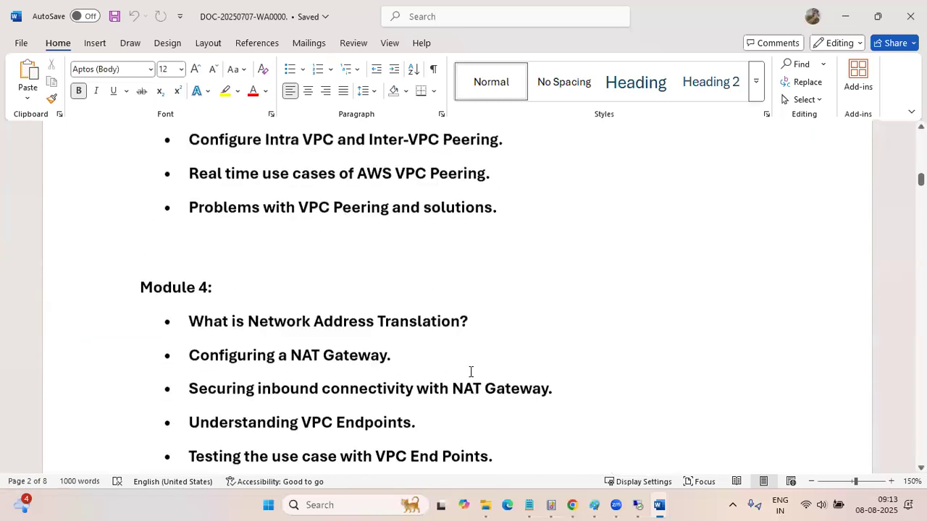
scroll(471, 372, up, 4)
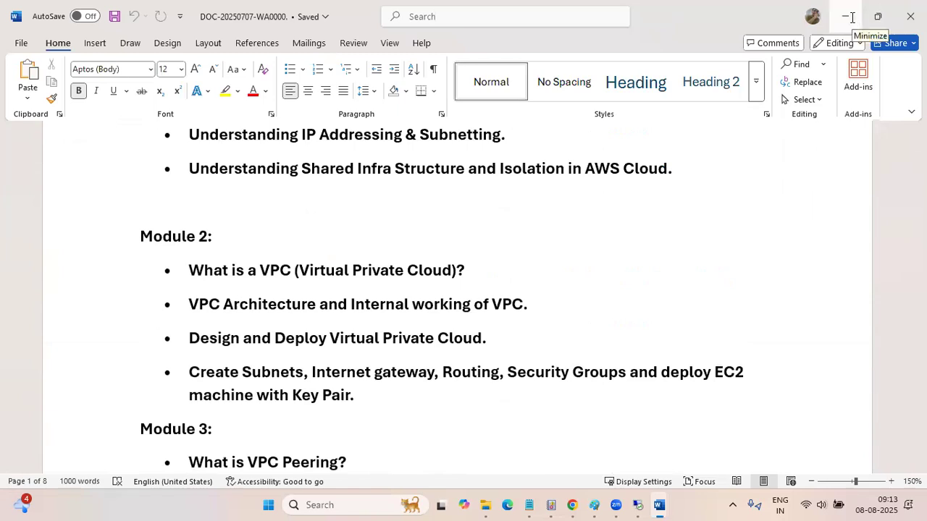
click(921, 177)
drag(921, 176, 921, 445)
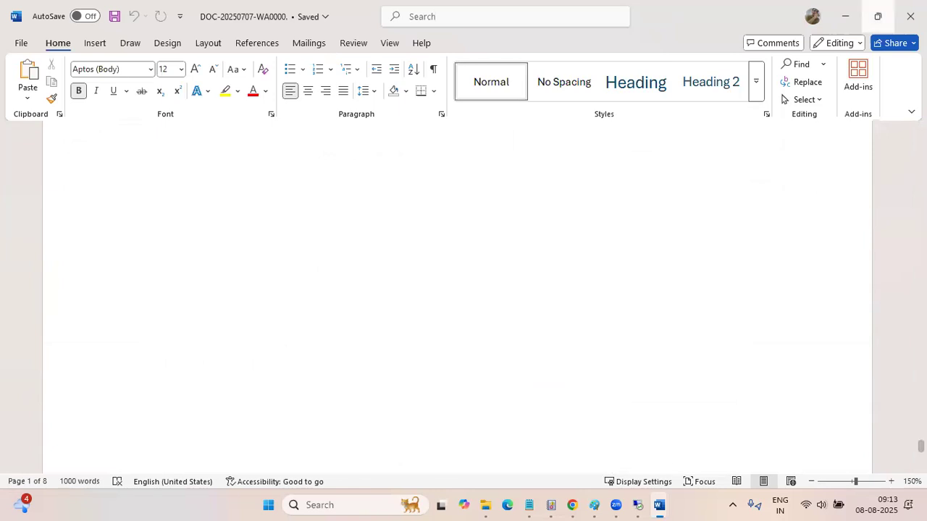
Minimise the syllabus and copy the DOC-20250707-WA0000 file in the Downloads folder
click(845, 16)
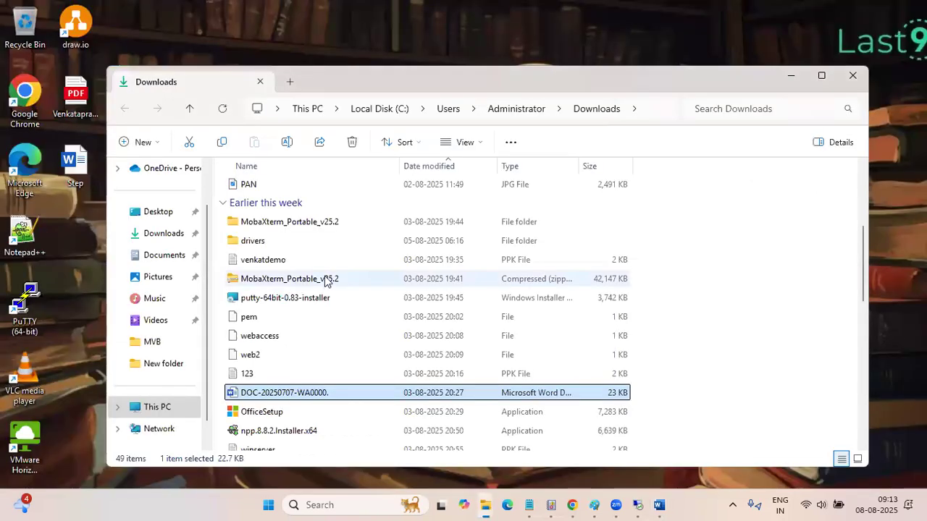
key(ctrl+c)
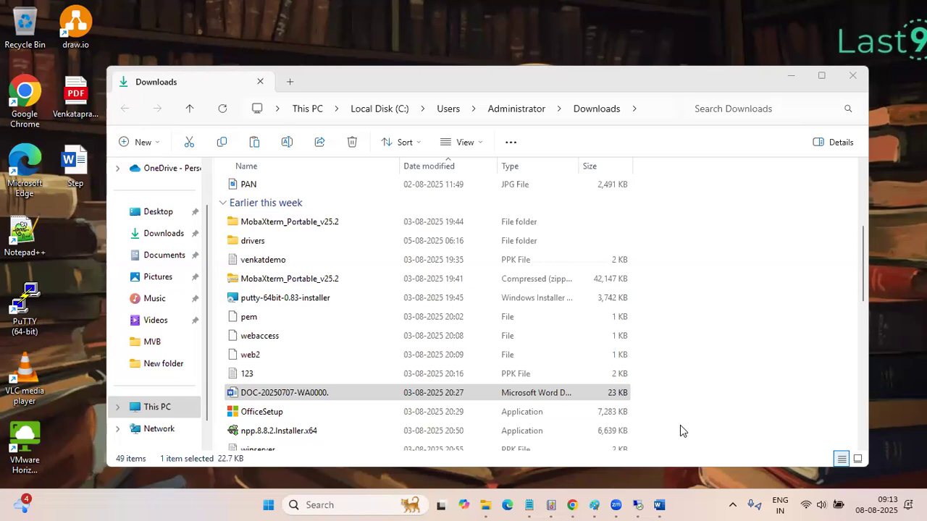
click(773, 318)
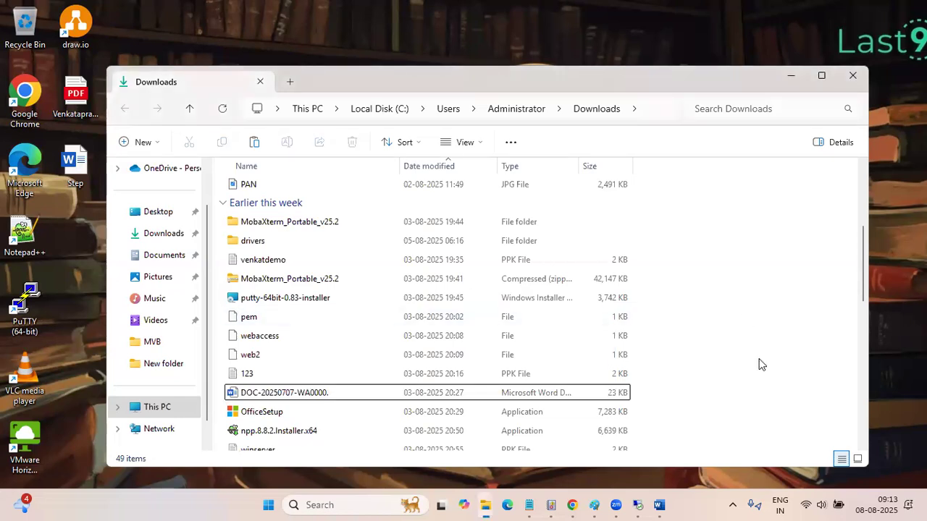
Switch to the Step document in Word, review its Create VPC section, and minimise the window
click(660, 504)
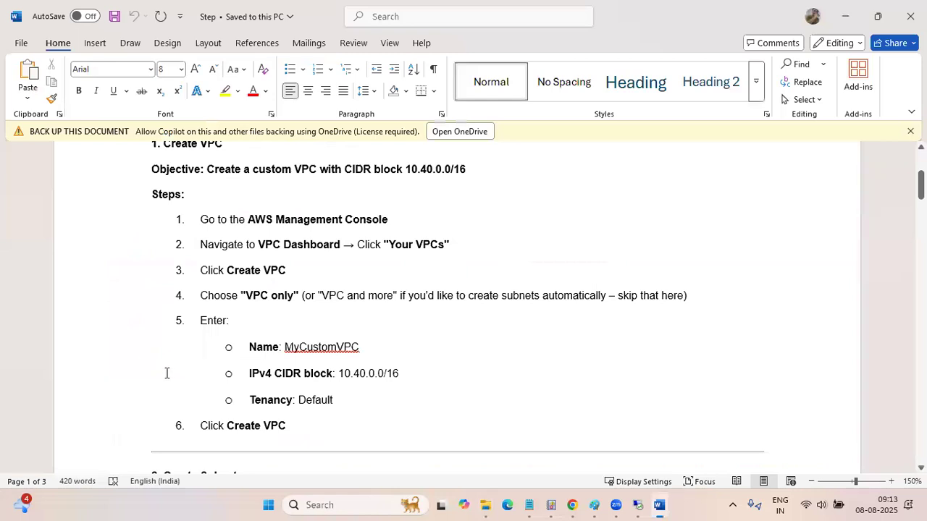
scroll(166, 372, down, 1)
scroll(167, 374, down, 2)
scroll(166, 373, up, 6)
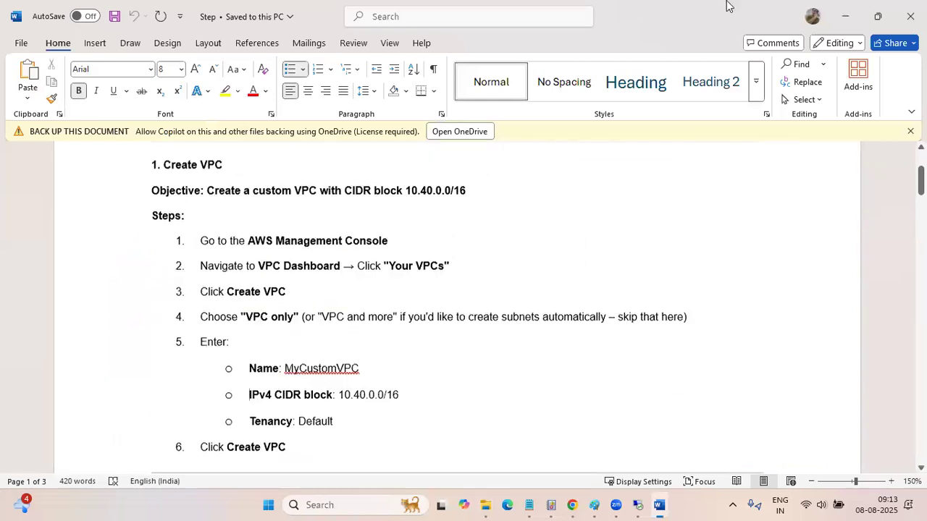
click(841, 16)
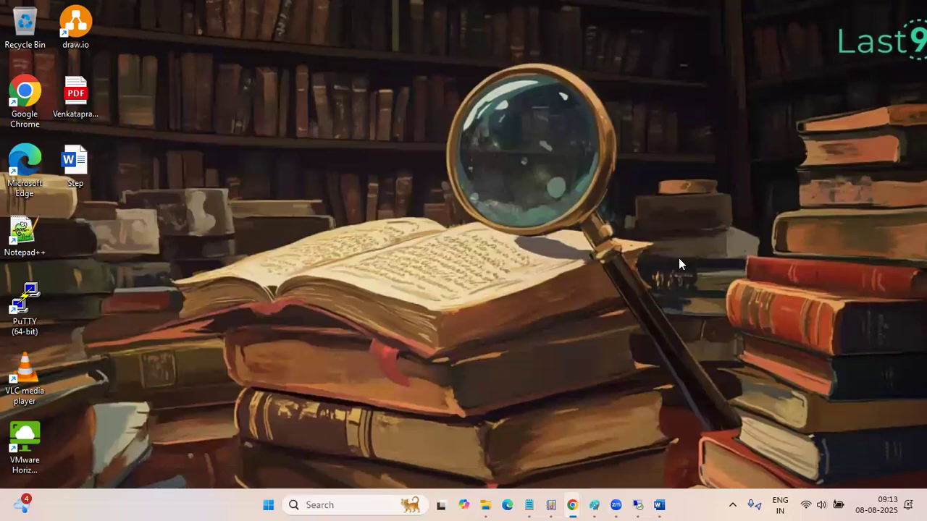
Restore the Step document, dismiss its OneDrive backup notice, and minimise it again
click(658, 505)
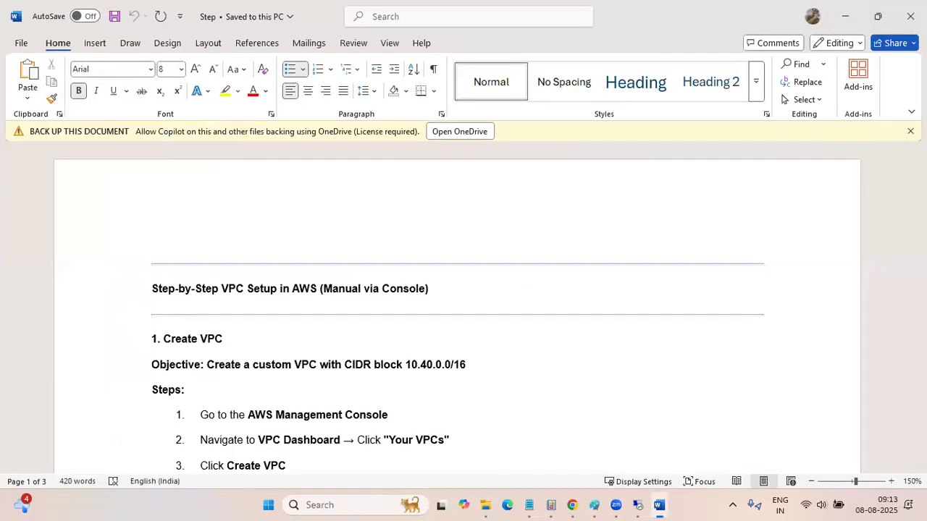
click(910, 132)
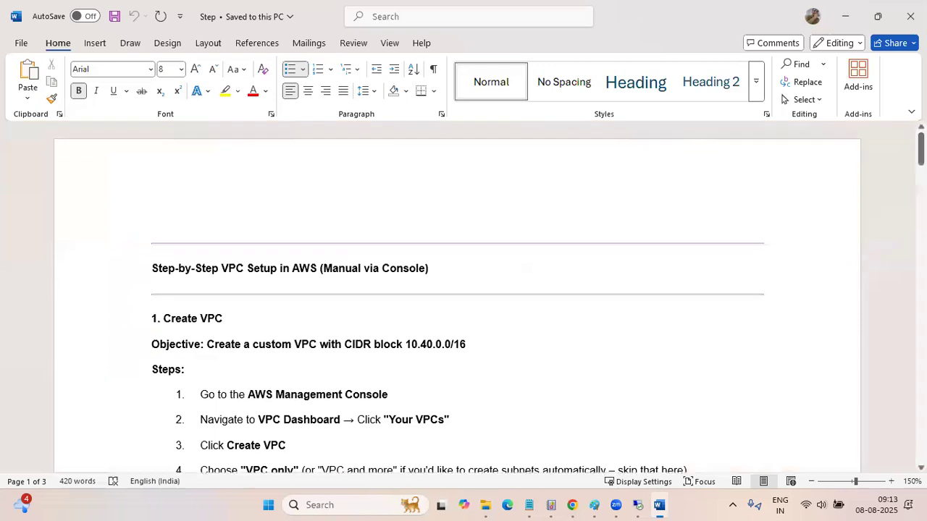
click(845, 18)
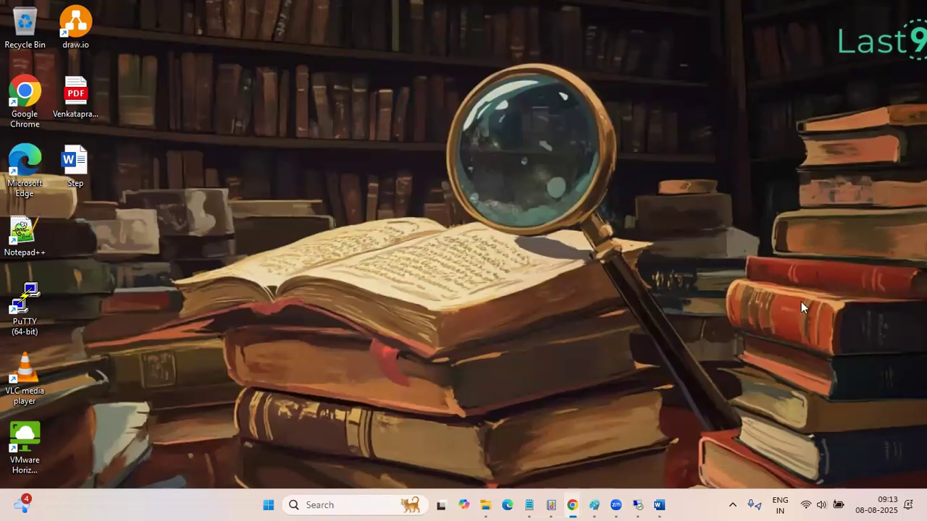